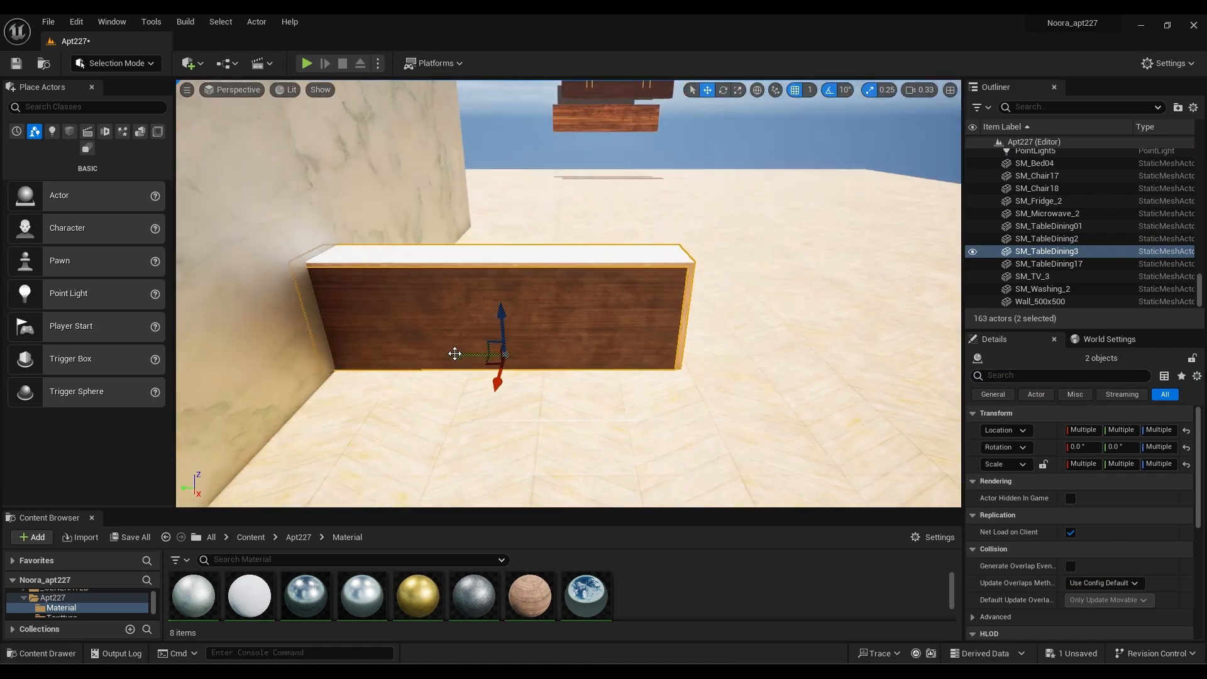
Switch to Modeling mode and place a new box on the floor in front of the wooden counter
{"action": "left_click", "coordinate": [117, 63]}
{"action": "left_click", "coordinate": [113, 176]}
{"action": "left_click", "coordinate": [18, 115]}
{"action": "left_click", "coordinate": [74, 113]}
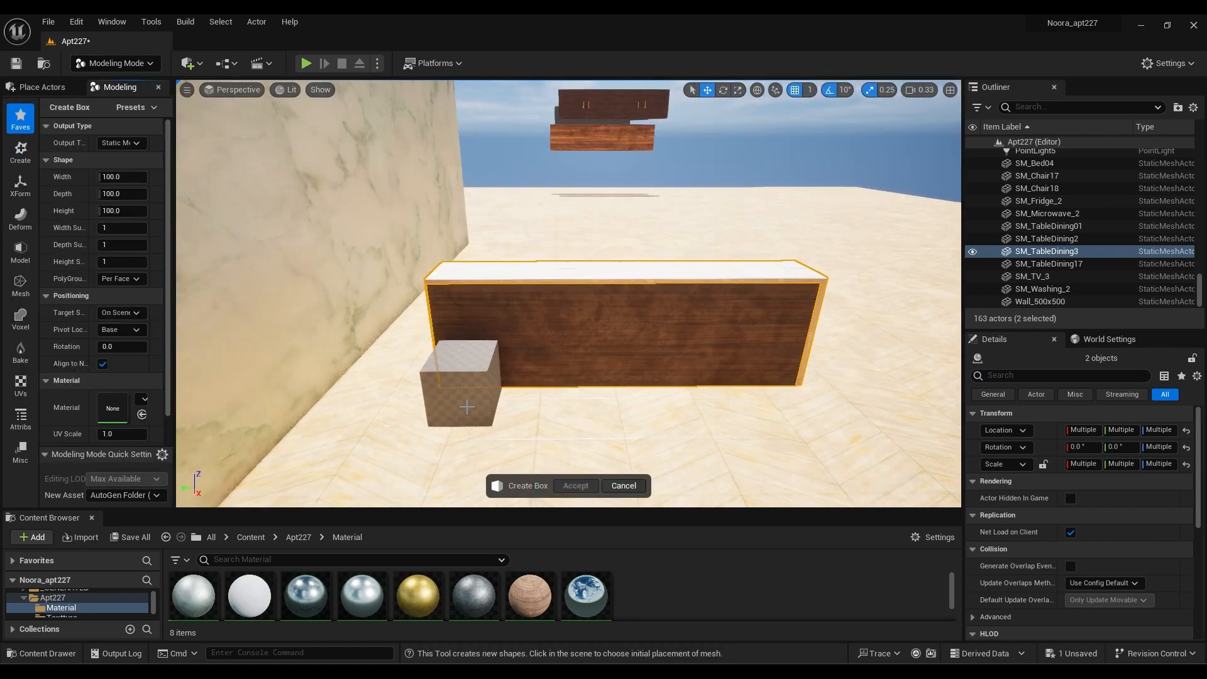
{"action": "left_click", "coordinate": [459, 410]}
{"action": "left_click_drag", "start_coordinate": [458, 410], "coordinate": [597, 440], "text": "alt"}
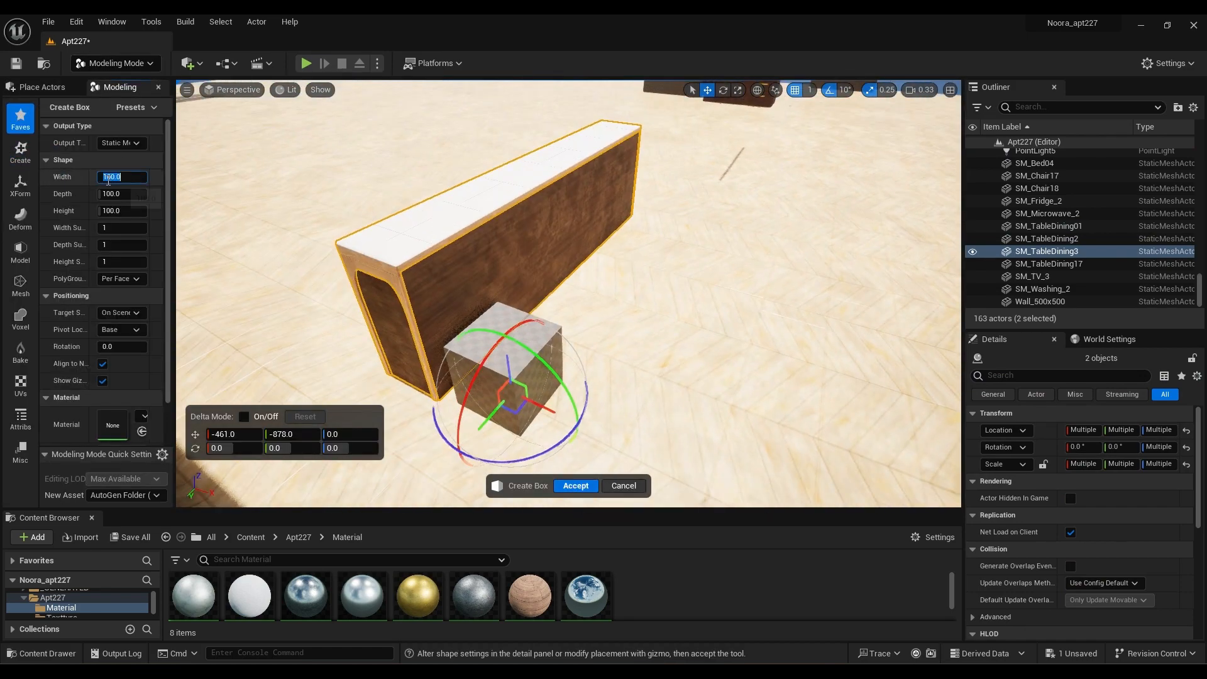
Set the box width to 650 and slide it along the counter to Y -1145
{"action": "left_click_drag", "start_coordinate": [111, 178], "coordinate": [120, 178]}
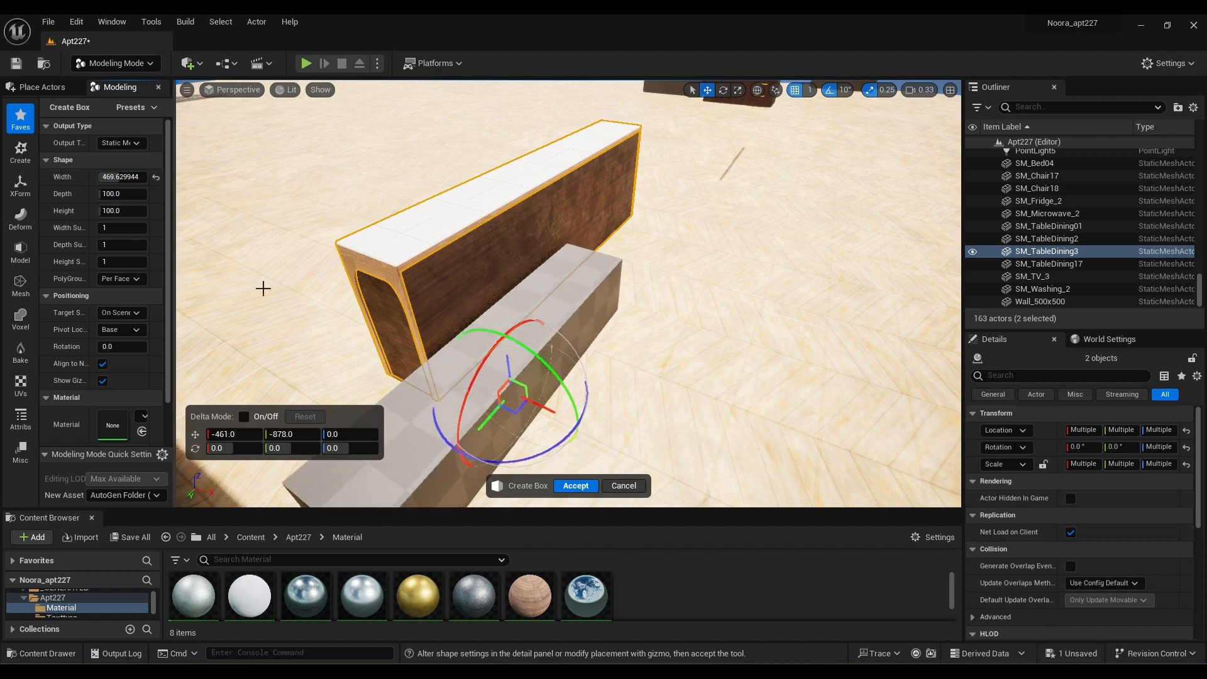
{"action": "left_click_drag", "start_coordinate": [490, 417], "coordinate": [547, 339]}
{"action": "left_click_drag", "start_coordinate": [111, 177], "coordinate": [118, 177]}
{"action": "left_click_drag", "start_coordinate": [550, 347], "coordinate": [571, 321]}
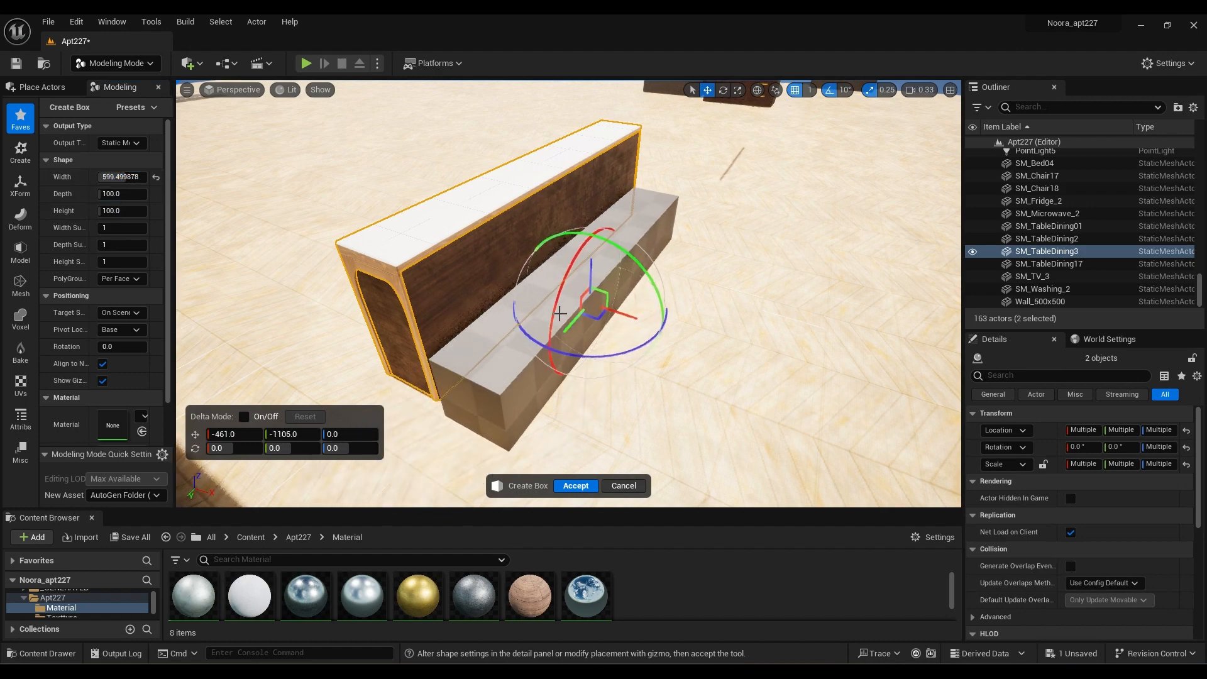
{"action": "key", "text": "d"}
{"action": "scroll", "coordinate": [559, 313], "scroll_direction": "up", "scroll_amount": 3}
{"action": "right_click_drag", "start_coordinate": [559, 314], "coordinate": [365, 283]}
{"action": "key", "text": "a"}
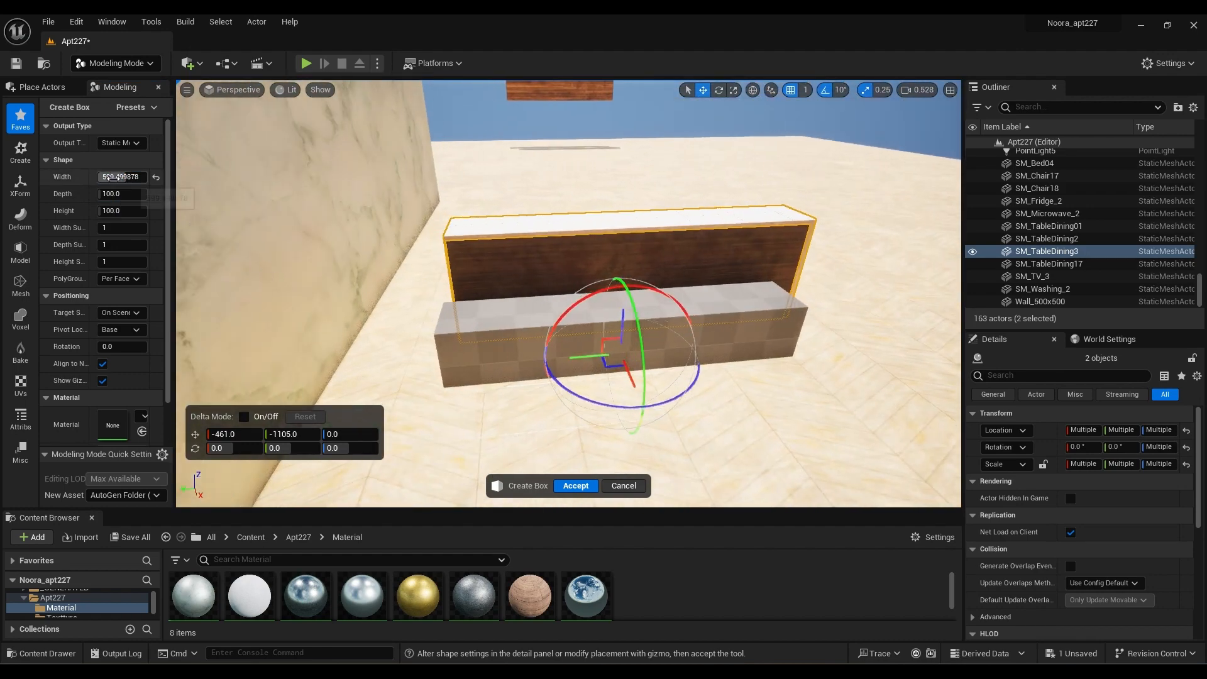
{"action": "left_click_drag", "start_coordinate": [119, 177], "coordinate": [122, 178]}
{"action": "left_click_drag", "start_coordinate": [582, 352], "coordinate": [608, 350]}
{"action": "right_click_drag", "start_coordinate": [608, 351], "coordinate": [654, 351]}
{"action": "key", "text": "a"}
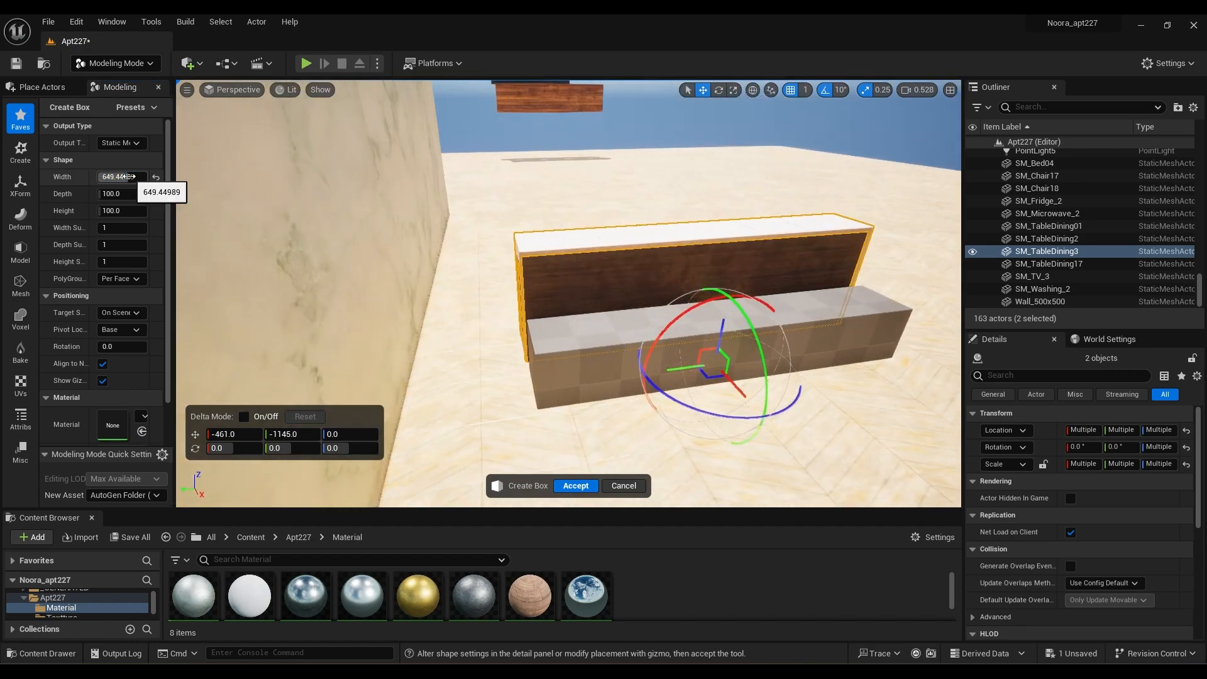
Shift the box to X -478 beside the counter front and set its height to 210
{"action": "right_click_drag", "start_coordinate": [183, 186], "coordinate": [503, 264]}
{"action": "key", "text": "a"}
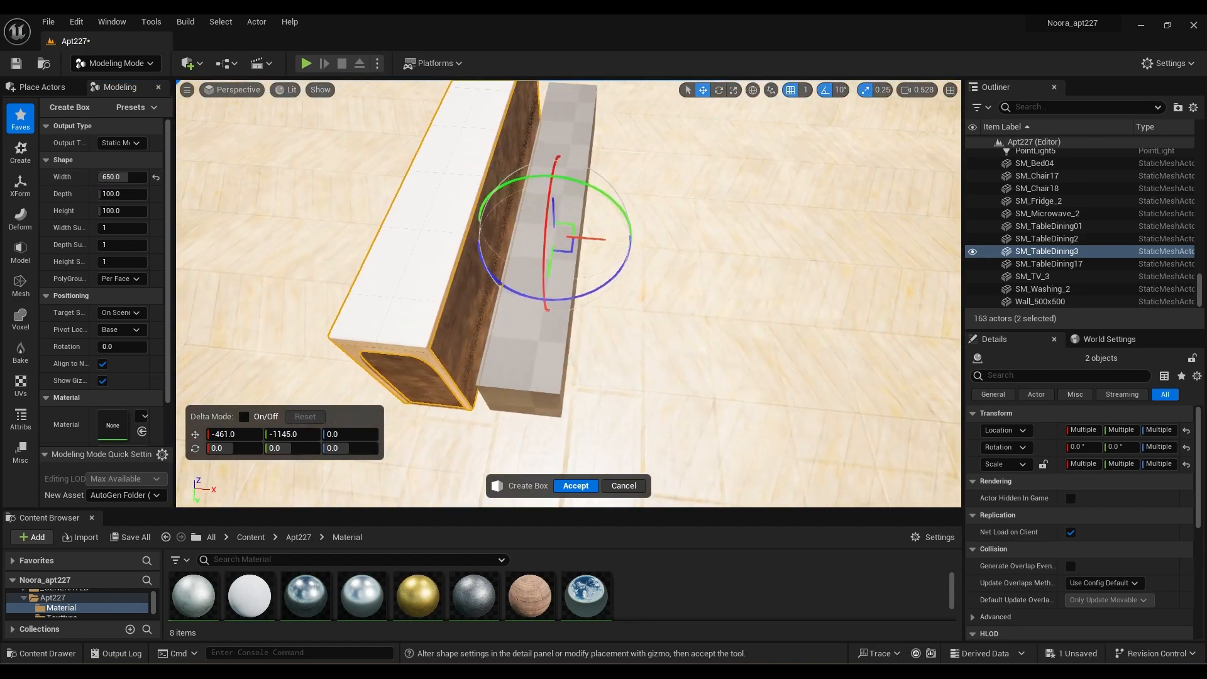
{"action": "mouse_move", "coordinate": [598, 244]}
{"action": "left_mouse_down"}
{"action": "mouse_move", "coordinate": [533, 239]}
{"action": "mouse_move", "coordinate": [589, 251]}
{"action": "left_mouse_up"}
{"action": "key", "text": "d"}
{"action": "right_click_drag", "start_coordinate": [588, 250], "coordinate": [302, 205]}
{"action": "key", "text": "s"}
{"action": "left_click_drag", "start_coordinate": [120, 211], "coordinate": [151, 211]}
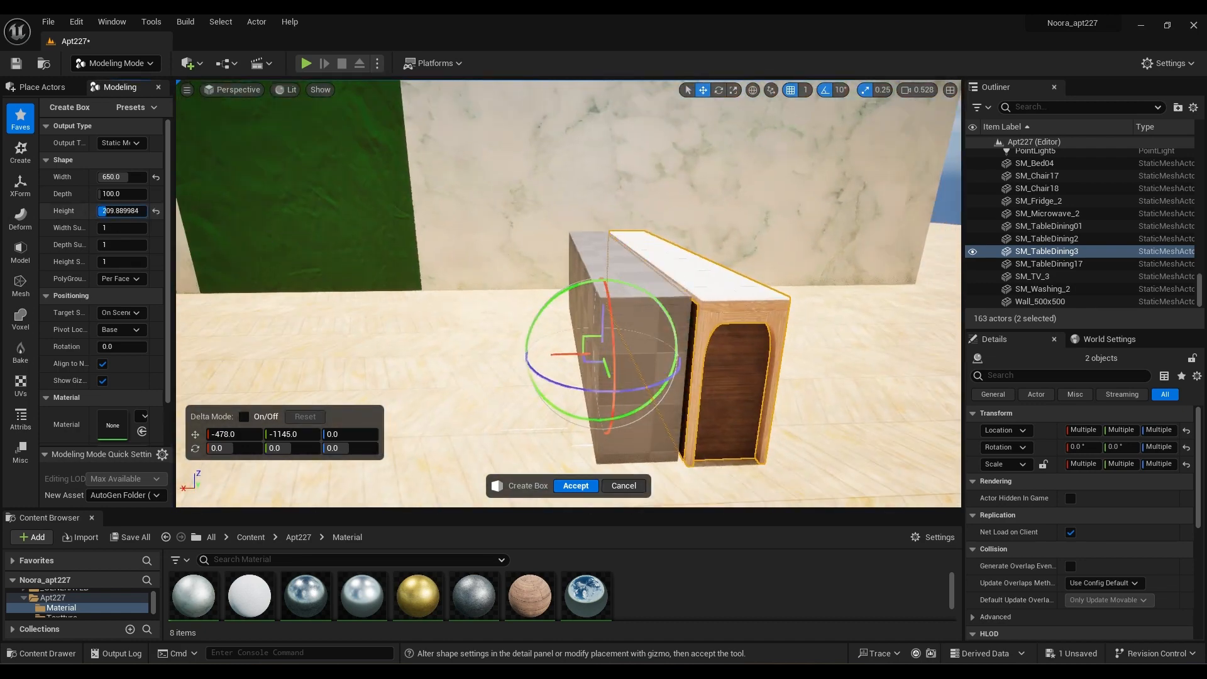
Lower the box to Z -1 and create it
{"action": "right_click_drag", "start_coordinate": [405, 377], "coordinate": [468, 371]}
{"action": "key", "text": "s"}
{"action": "key", "text": "d"}
{"action": "left_click_drag", "start_coordinate": [502, 363], "coordinate": [502, 363]}
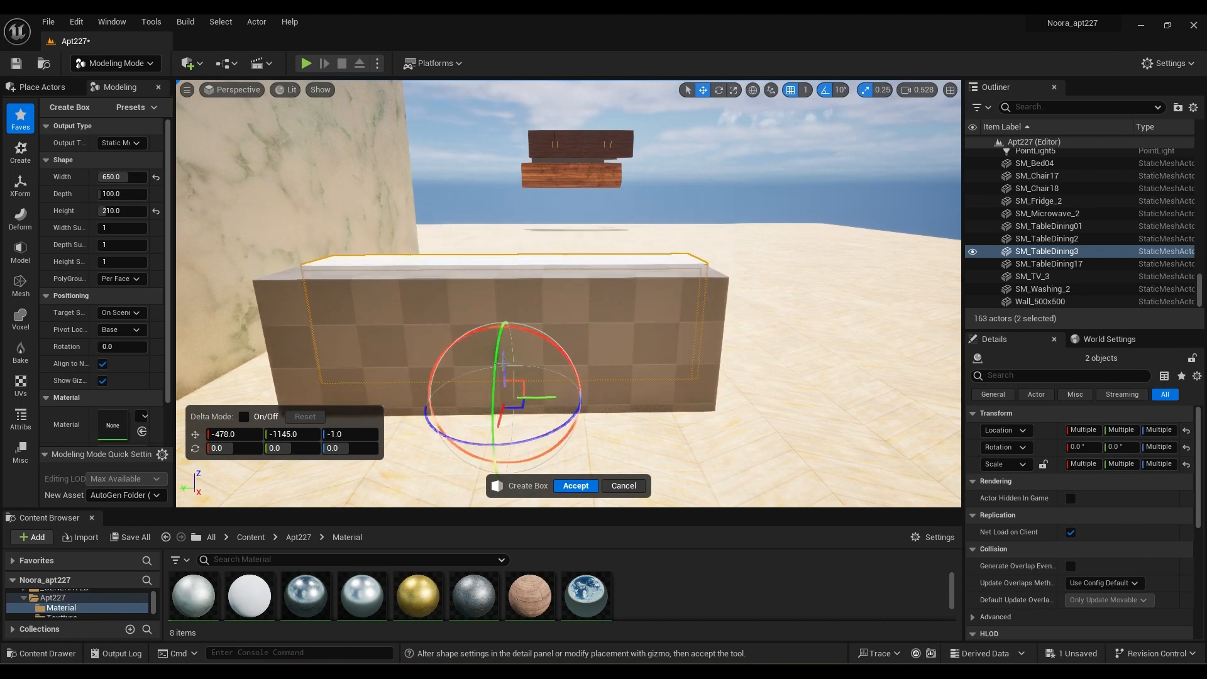
{"action": "left_click", "coordinate": [573, 486]}
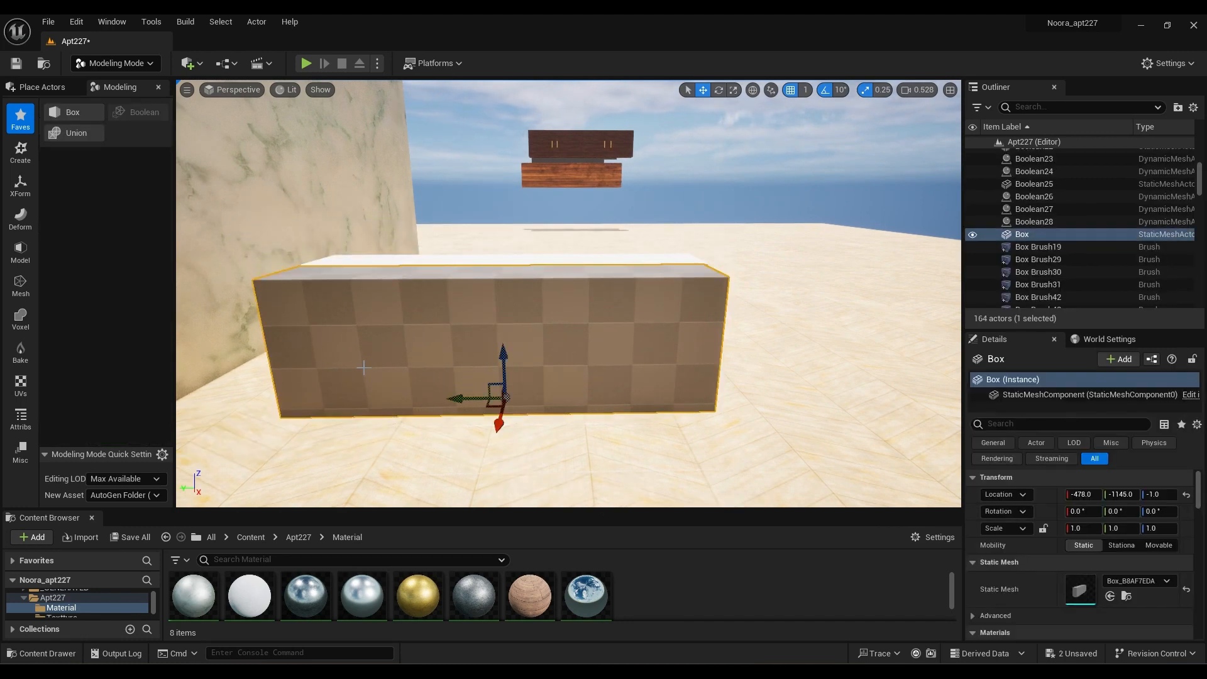
Undo the created box and recreate it at X -462, Y -1152 with 10 width, depth and height subdivisions
{"action": "key", "text": "ctrl+z"}
{"action": "key", "text": "ctrl+z"}
{"action": "left_click", "coordinate": [73, 112]}
{"action": "left_click", "coordinate": [508, 401]}
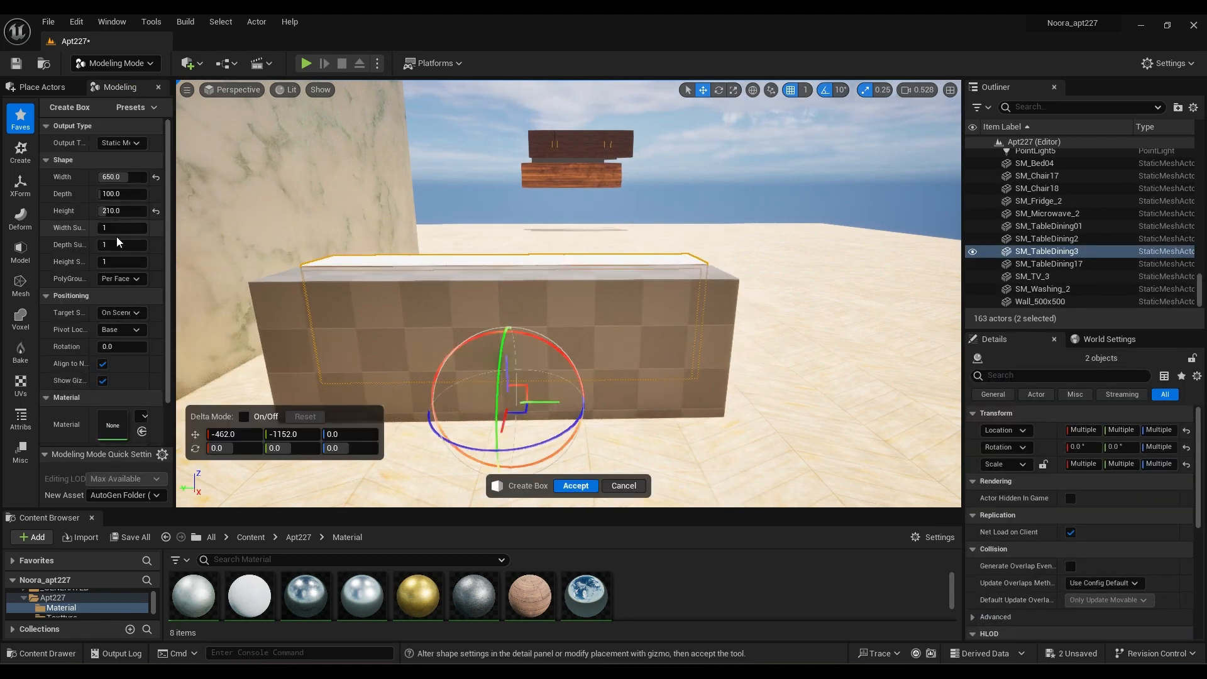
{"action": "type", "text": "10"}
{"action": "key", "text": "Tab"}
{"action": "left_click", "coordinate": [575, 485]}
Duplicate the box, scale the copy uniformly to 0.945 and move it forward to X -452
{"action": "mouse_move", "coordinate": [592, 423]}
{"action": "left_mouse_down", "text": "alt"}
{"action": "mouse_move", "coordinate": [440, 423]}
{"action": "mouse_move", "coordinate": [578, 434]}
{"action": "left_mouse_up", "text": "alt"}
{"action": "mouse_move", "coordinate": [596, 370]}
{"action": "left_mouse_down", "text": "alt"}
{"action": "mouse_move", "coordinate": [440, 369]}
{"action": "mouse_move", "coordinate": [604, 396]}
{"action": "mouse_move", "coordinate": [596, 370]}
{"action": "left_mouse_up", "text": "alt"}
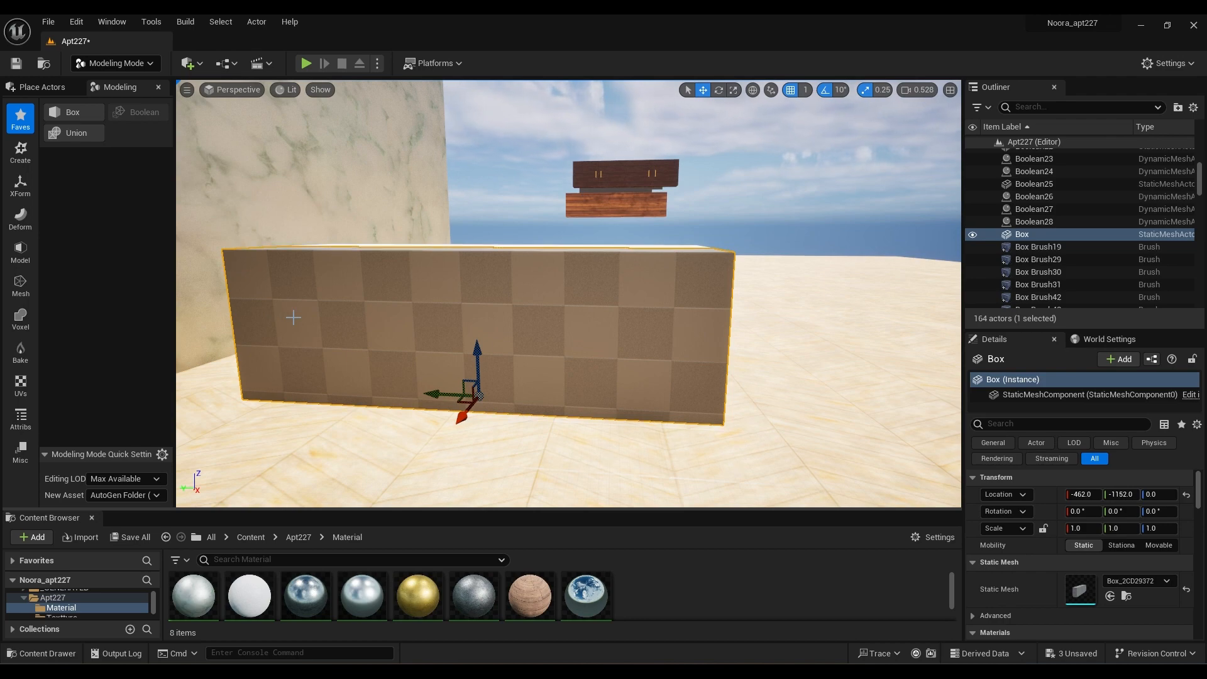
{"action": "left_click_drag", "start_coordinate": [466, 408], "coordinate": [426, 399], "text": "alt"}
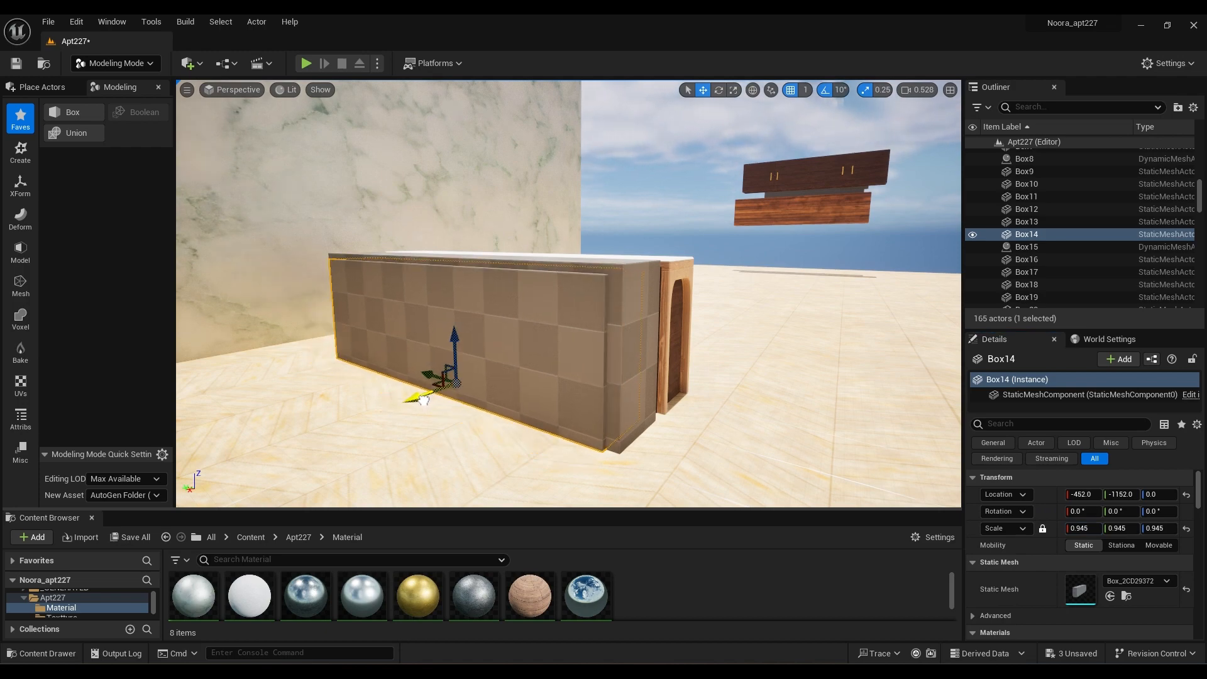
{"action": "right_click_drag", "start_coordinate": [423, 400], "coordinate": [553, 408]}
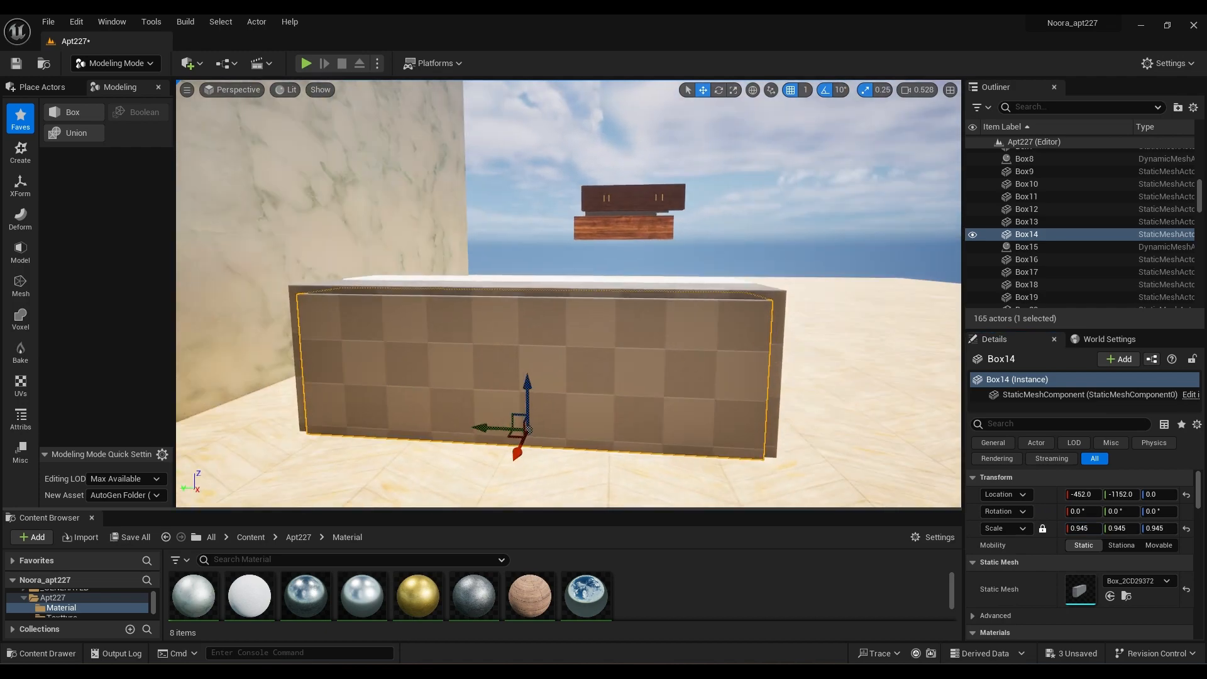
{"action": "left_click", "coordinate": [685, 390], "text": "ctrl"}
{"action": "left_click", "coordinate": [140, 112]}
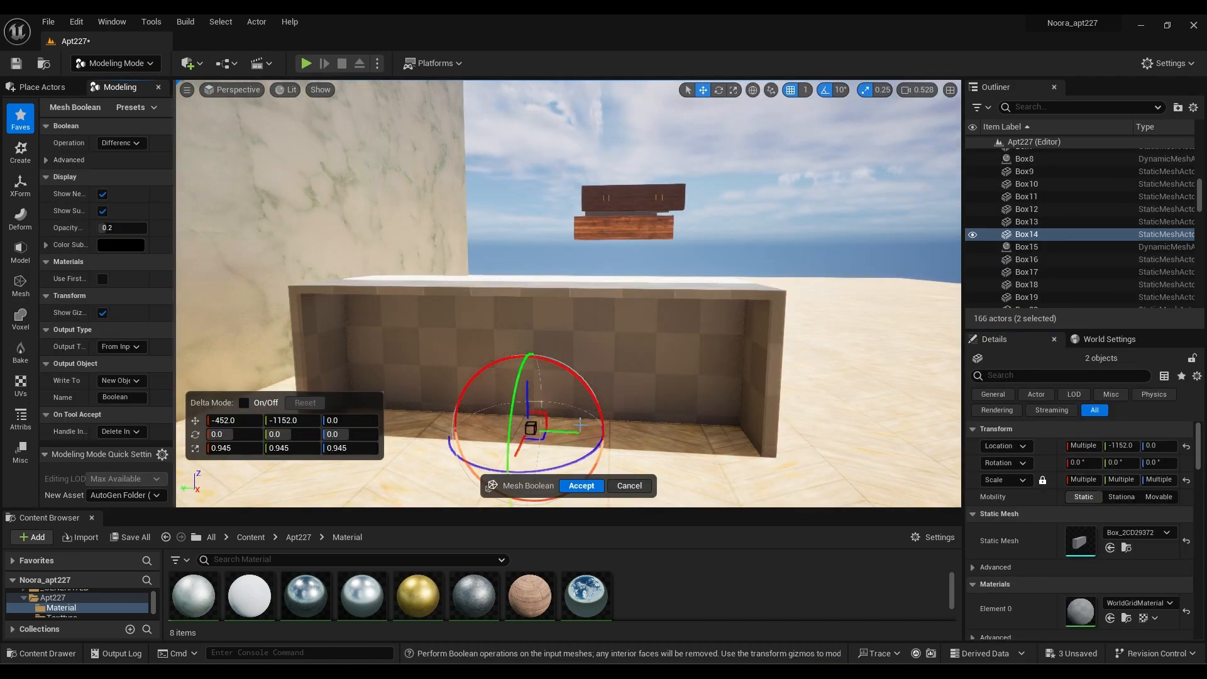
{"action": "right_click_drag", "start_coordinate": [753, 379], "coordinate": [691, 396]}
{"action": "key", "text": "Escape"}
Raise the smaller box to Z 21 and set its Z scale to 0.9075 independently of the other axes
{"action": "left_click_drag", "start_coordinate": [626, 363], "coordinate": [624, 337]}
{"action": "left_click", "coordinate": [880, 260]}
{"action": "left_click", "coordinate": [817, 296]}
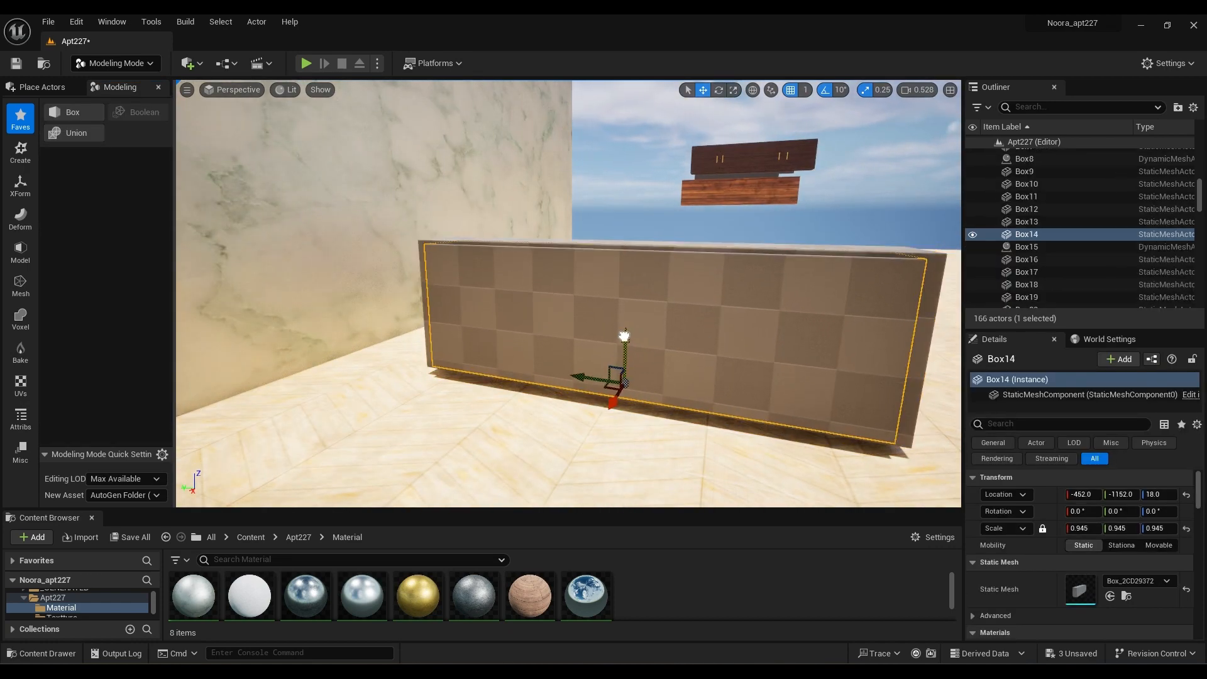
{"action": "left_click_drag", "start_coordinate": [1083, 528], "coordinate": [1068, 528]}
{"action": "key", "text": "ctrl+z"}
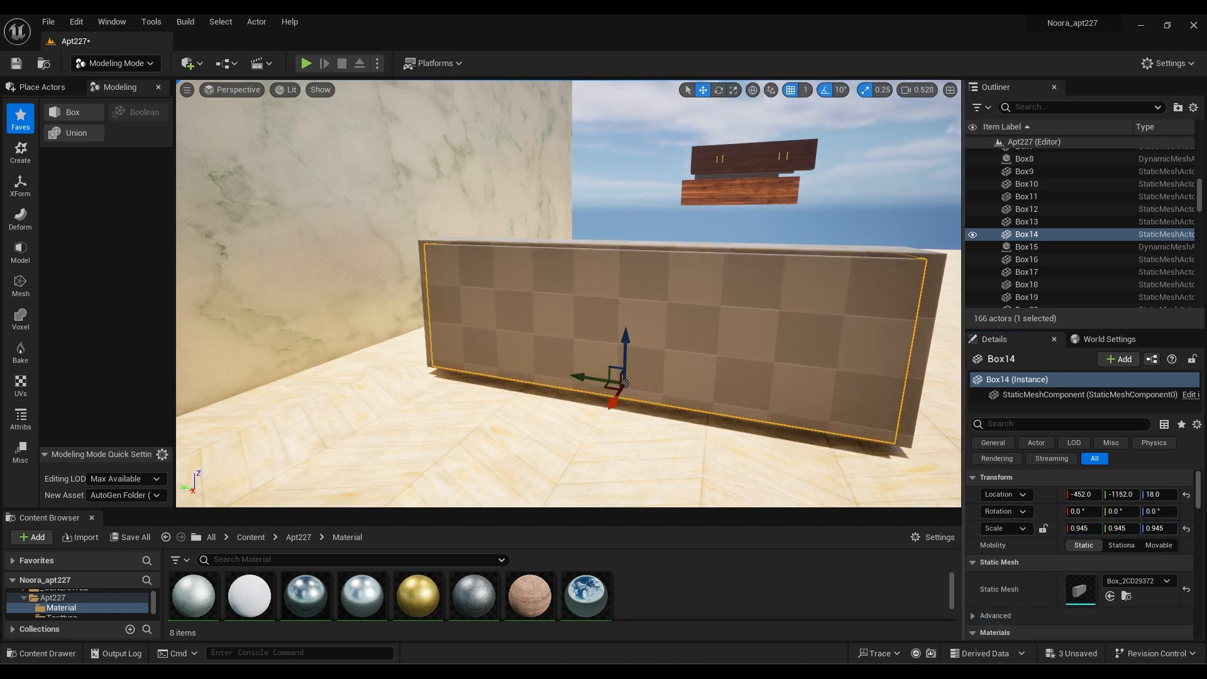
{"action": "left_click_drag", "start_coordinate": [626, 343], "coordinate": [630, 342]}
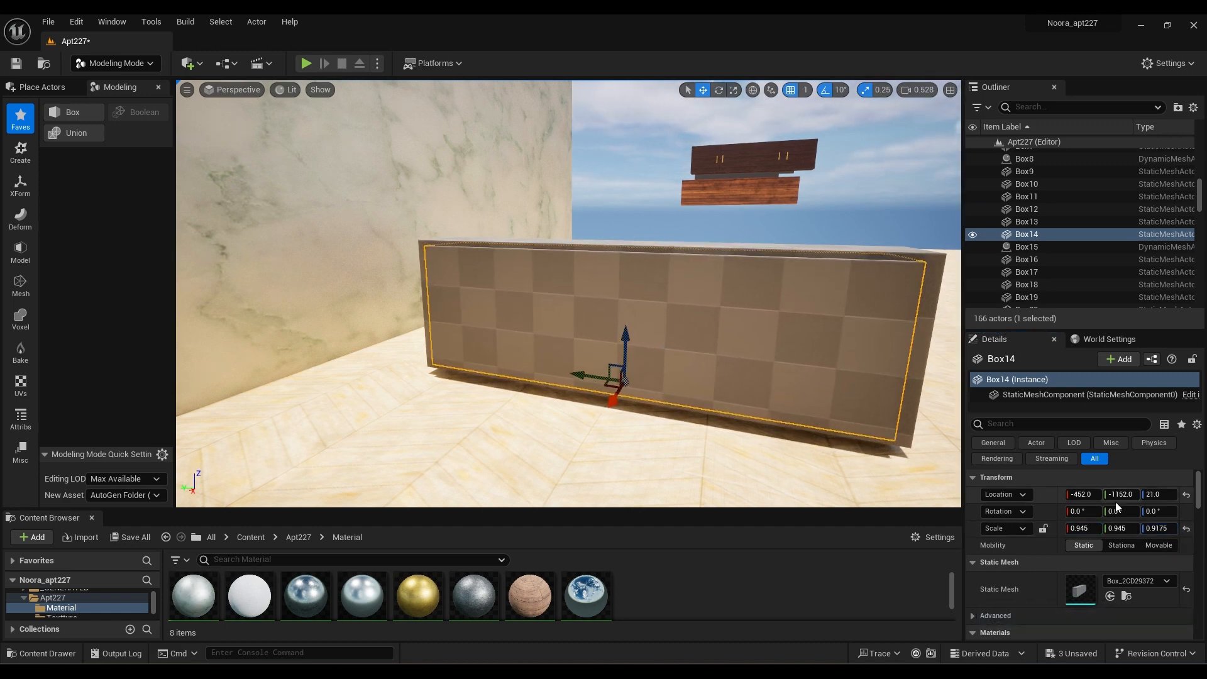
Subtract the smaller box from the outer box with a Boolean difference to make an open-front cabinet
{"action": "left_click", "coordinate": [912, 431], "text": "shift"}
{"action": "left_click", "coordinate": [137, 112]}
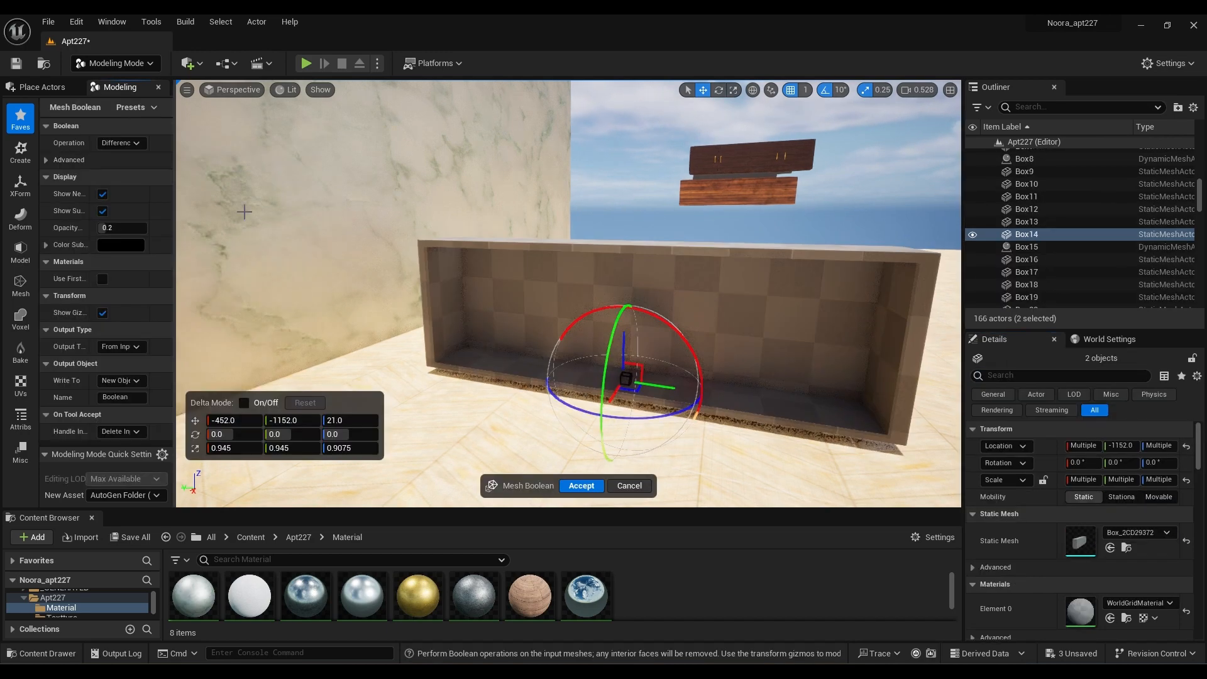
{"action": "left_click_drag", "start_coordinate": [243, 210], "coordinate": [704, 239], "text": "alt"}
{"action": "left_click", "coordinate": [582, 485]}
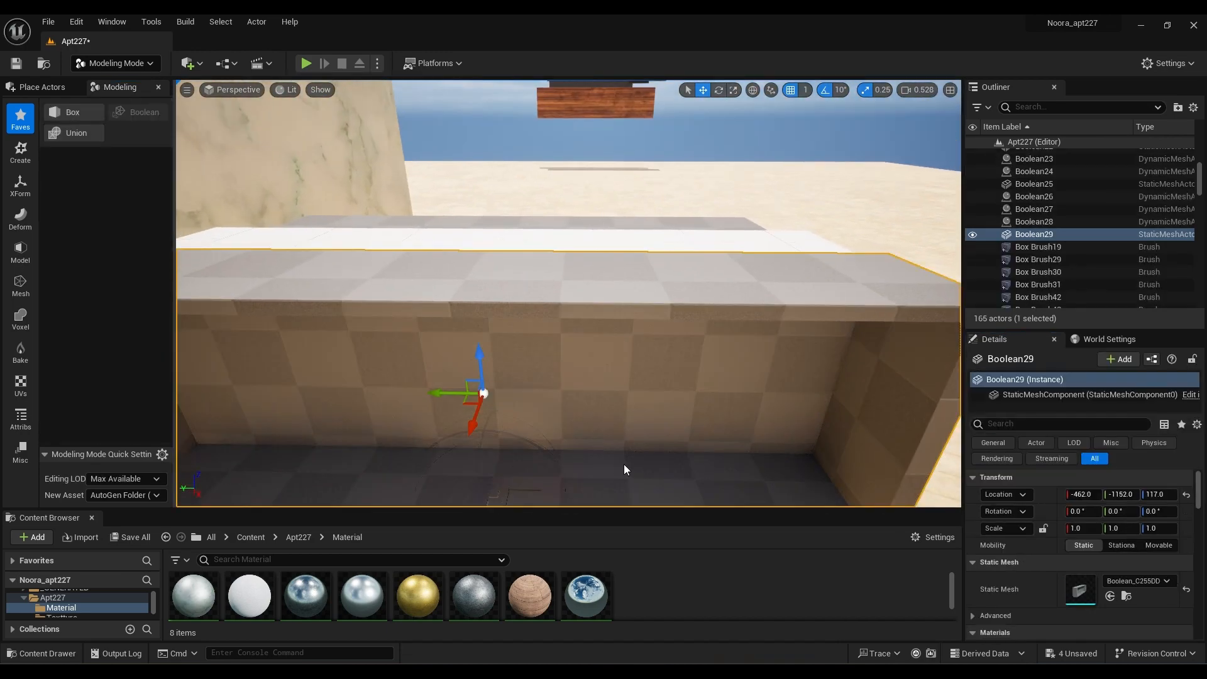
Place a new sphere on the cabinet's top surface and set its radius to 40
{"action": "key", "text": "f"}
{"action": "left_click", "coordinate": [20, 151]}
{"action": "left_click", "coordinate": [138, 114]}
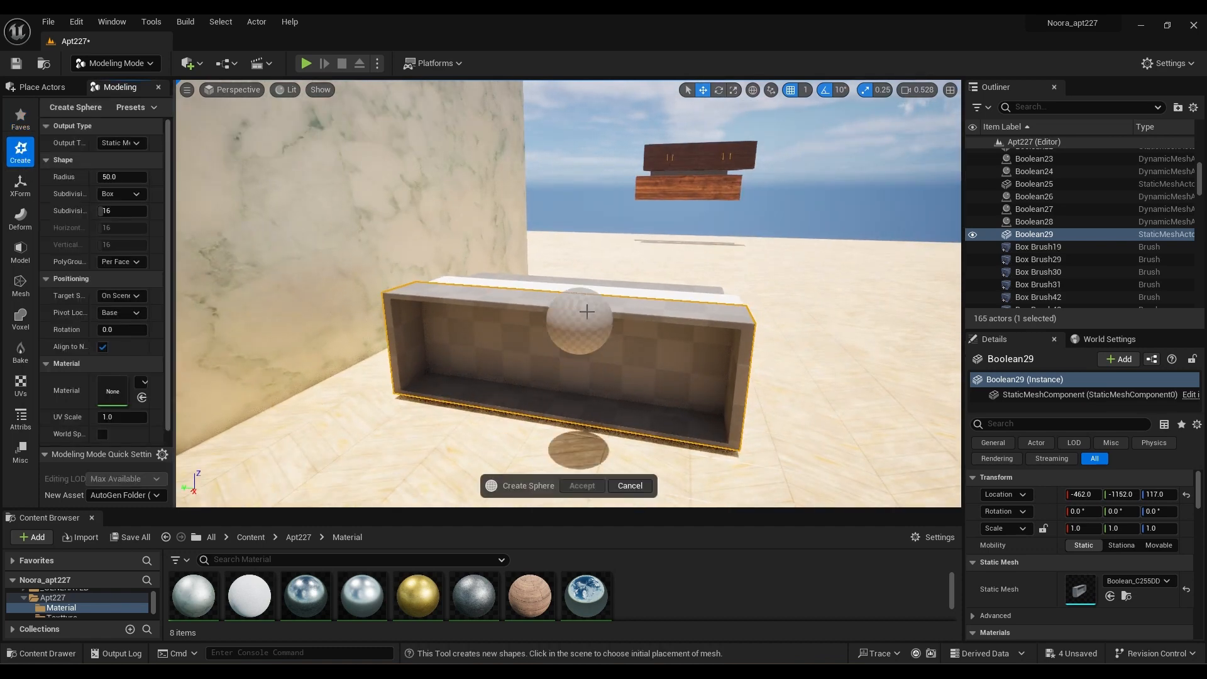
{"action": "left_click", "coordinate": [600, 332]}
{"action": "left_click_drag", "start_coordinate": [600, 288], "coordinate": [597, 263]}
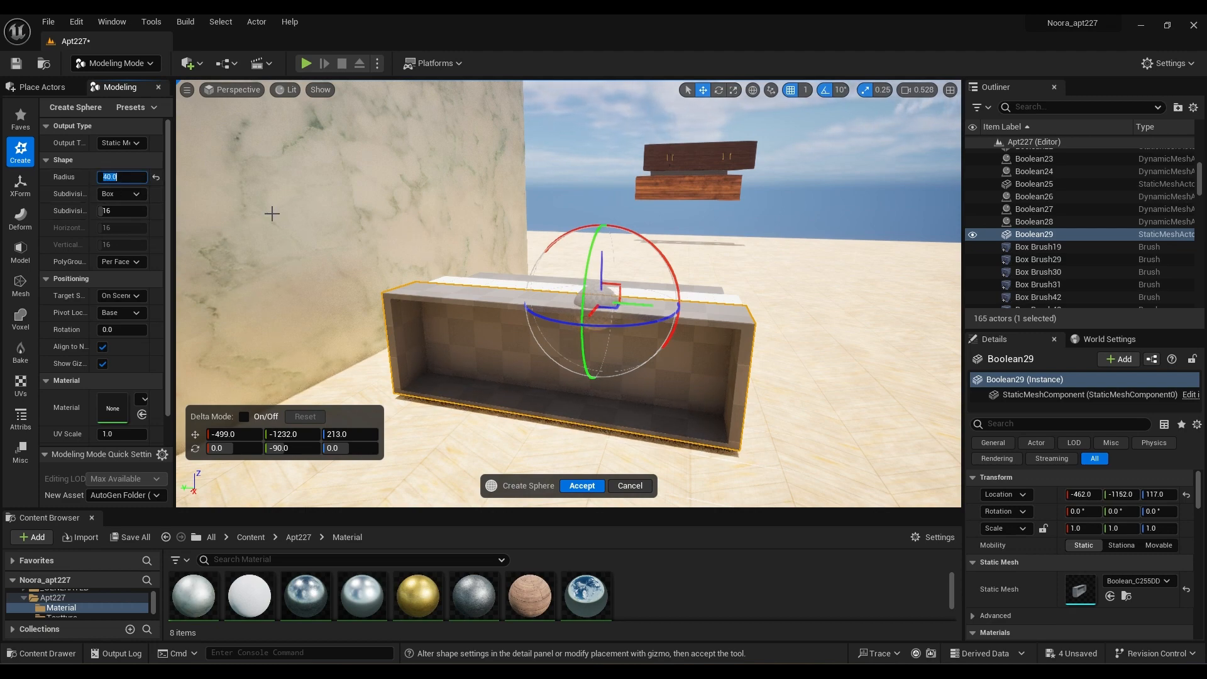
{"action": "key", "text": "w"}
{"action": "right_click_drag", "start_coordinate": [584, 339], "coordinate": [611, 352]}
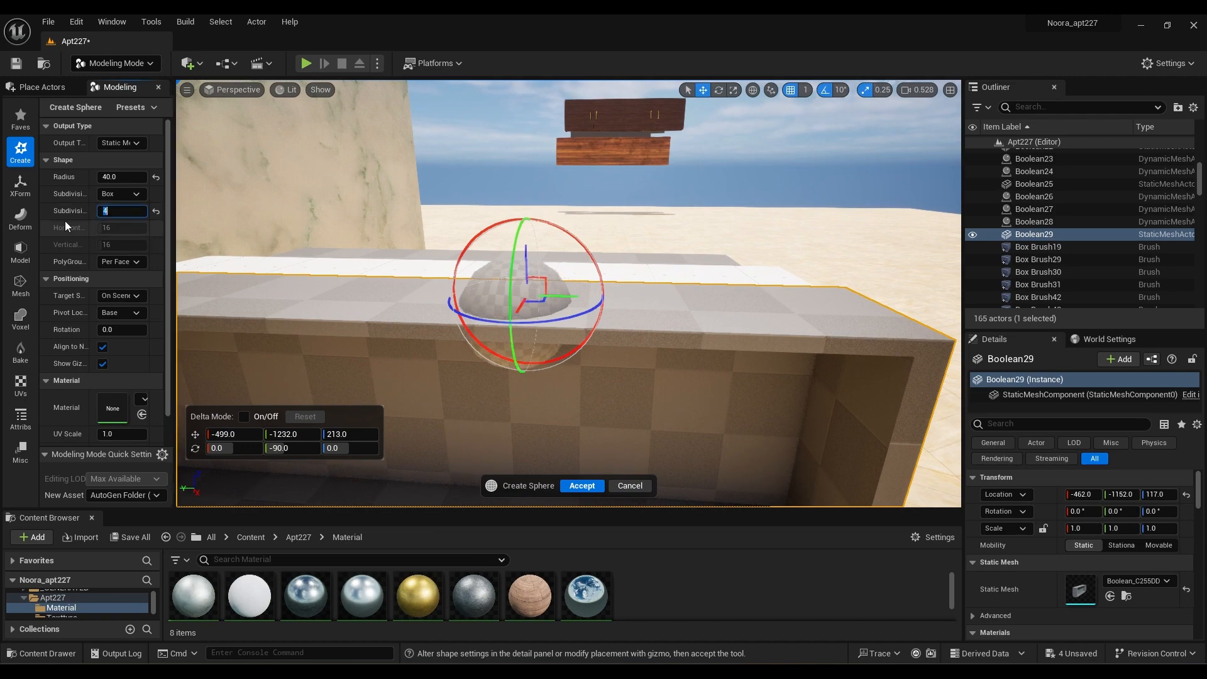
Set the sphere's radius to 42 and subdivisions to 50, and move it to X -505, Y -1336, Z 219
{"action": "left_click_drag", "start_coordinate": [569, 296], "coordinate": [713, 296]}
{"action": "key", "text": "d"}
{"action": "right_click_drag", "start_coordinate": [713, 296], "coordinate": [541, 296]}
{"action": "left_click_drag", "start_coordinate": [582, 287], "coordinate": [593, 287]}
{"action": "key", "text": "a"}
{"action": "right_click_drag", "start_coordinate": [592, 287], "coordinate": [742, 287]}
{"action": "left_click_drag", "start_coordinate": [561, 285], "coordinate": [562, 276]}
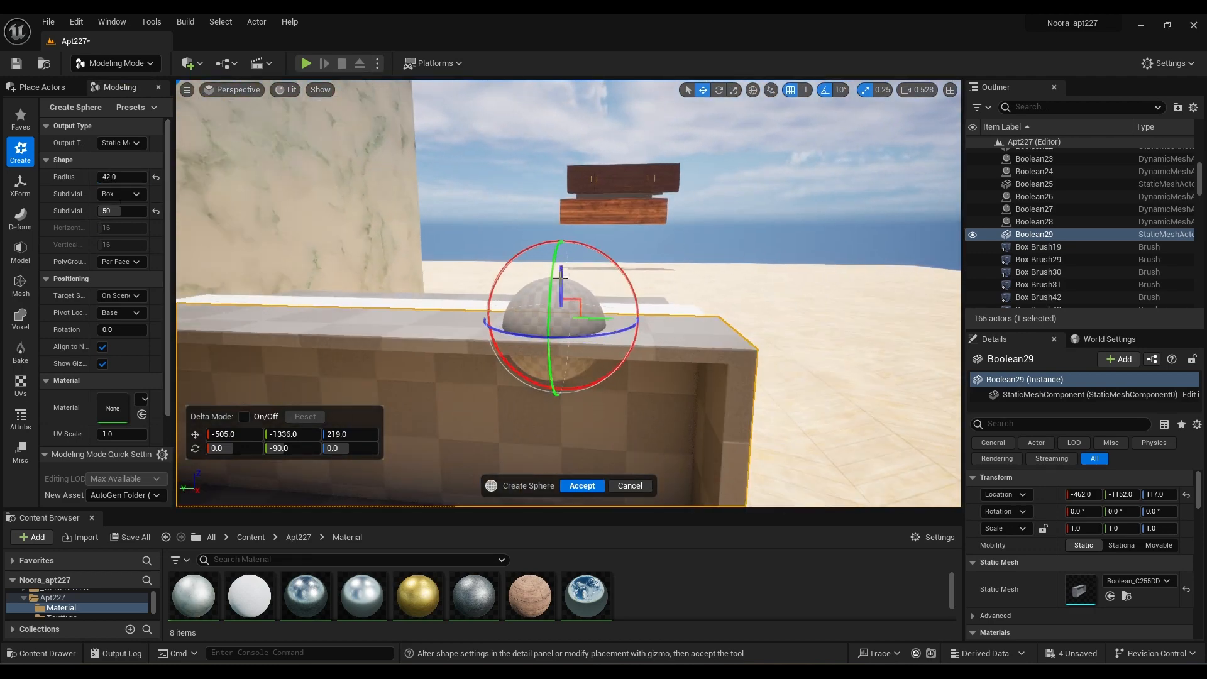
Shift the sphere to Y -1330 and create it
{"action": "key", "text": "a"}
{"action": "right_click_drag", "start_coordinate": [560, 278], "coordinate": [534, 321]}
{"action": "scroll", "coordinate": [130, 305], "scroll_direction": "down", "scroll_amount": 2}
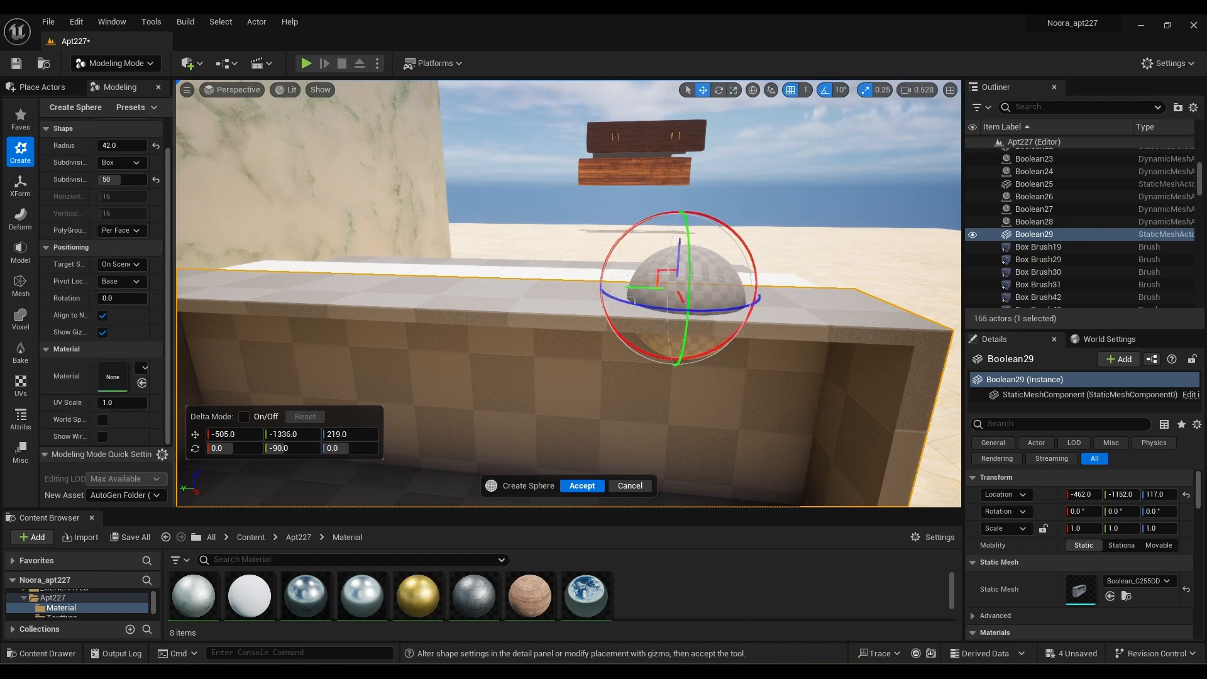
{"action": "left_click", "coordinate": [732, 90]}
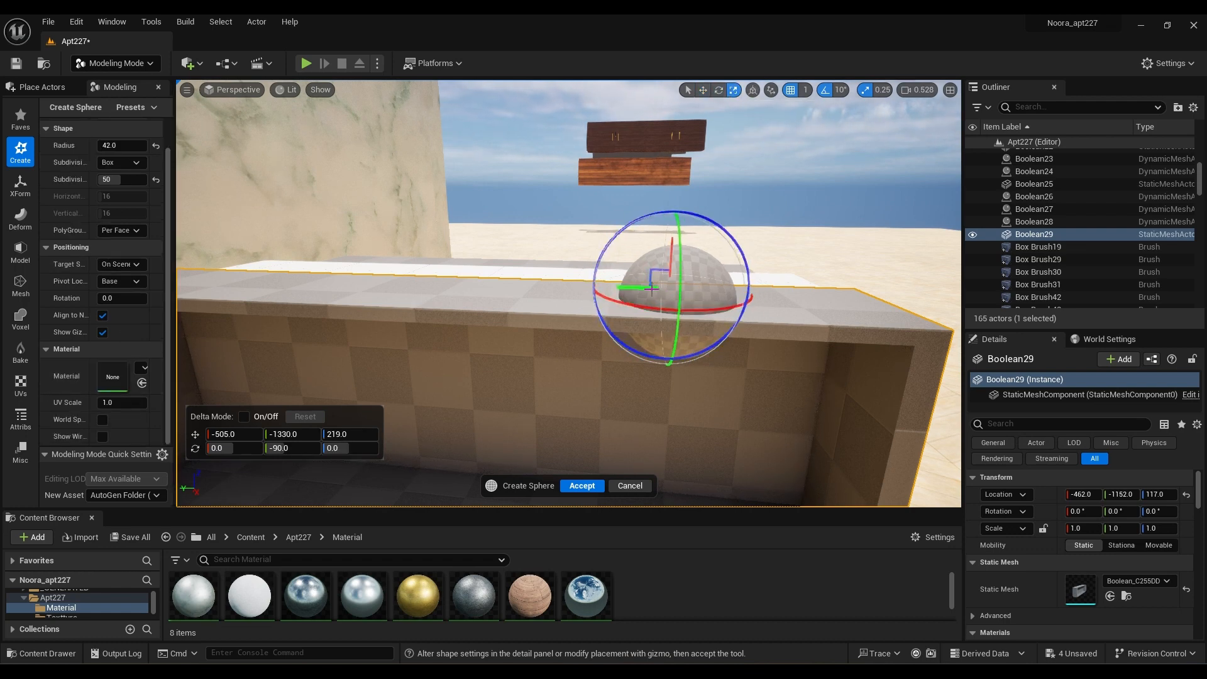
{"action": "left_click", "coordinate": [581, 485]}
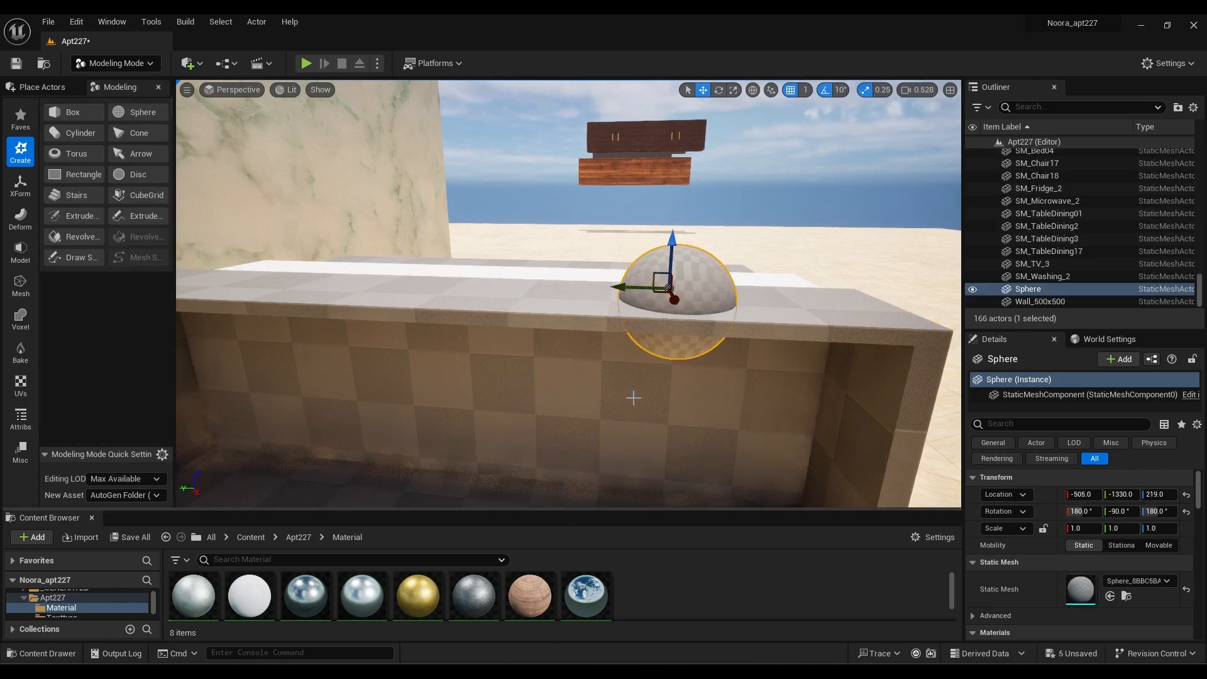
Stretch the sphere to a Y scale of 2.5 and raise it above the cabinet to Z 384
{"action": "left_click_drag", "start_coordinate": [627, 287], "coordinate": [547, 352]}
{"action": "key", "text": "w"}
{"action": "right_click_drag", "start_coordinate": [547, 264], "coordinate": [547, 316]}
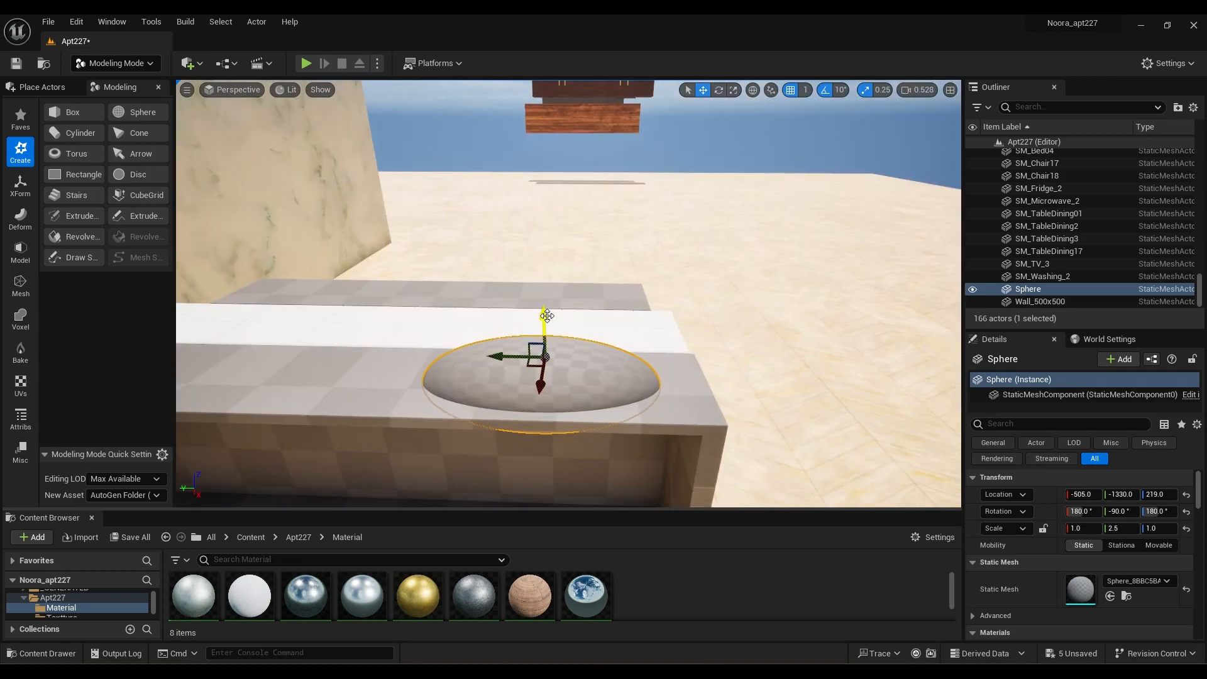
{"action": "left_click_drag", "start_coordinate": [547, 316], "coordinate": [542, 182]}
{"action": "key", "text": "f"}
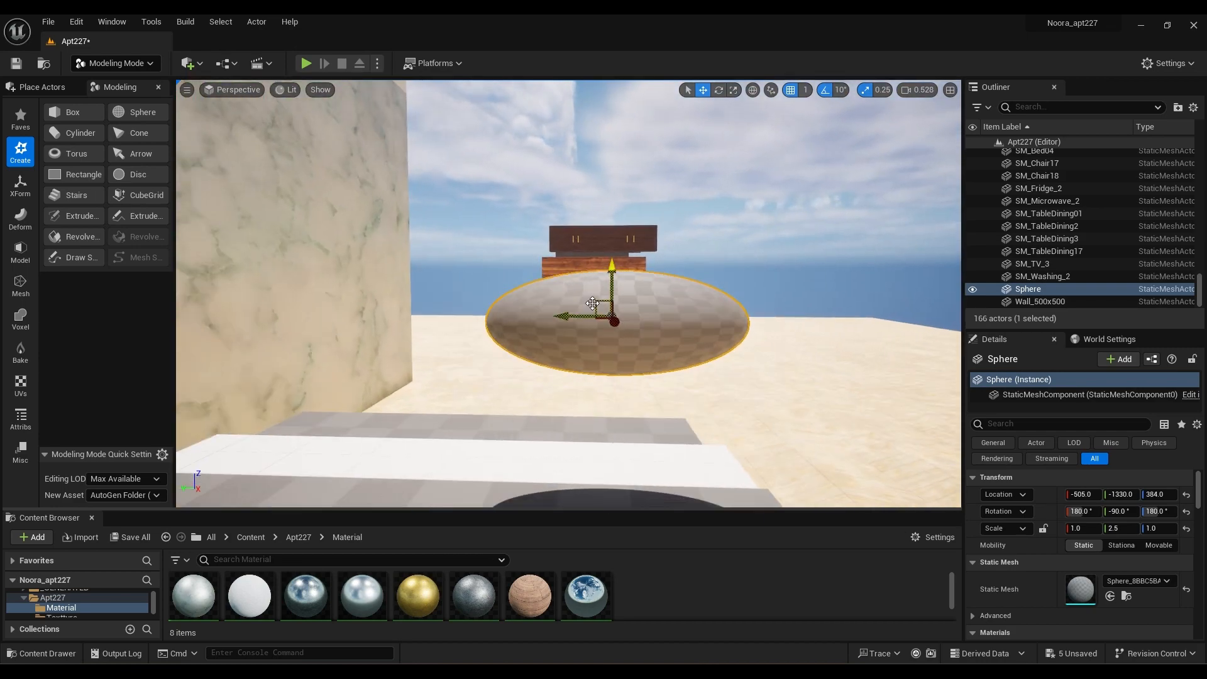
Create a 650 by 100 by 210 box on the white countertop and thin it to an X scale of 0.1375
{"action": "left_click", "coordinate": [58, 114]}
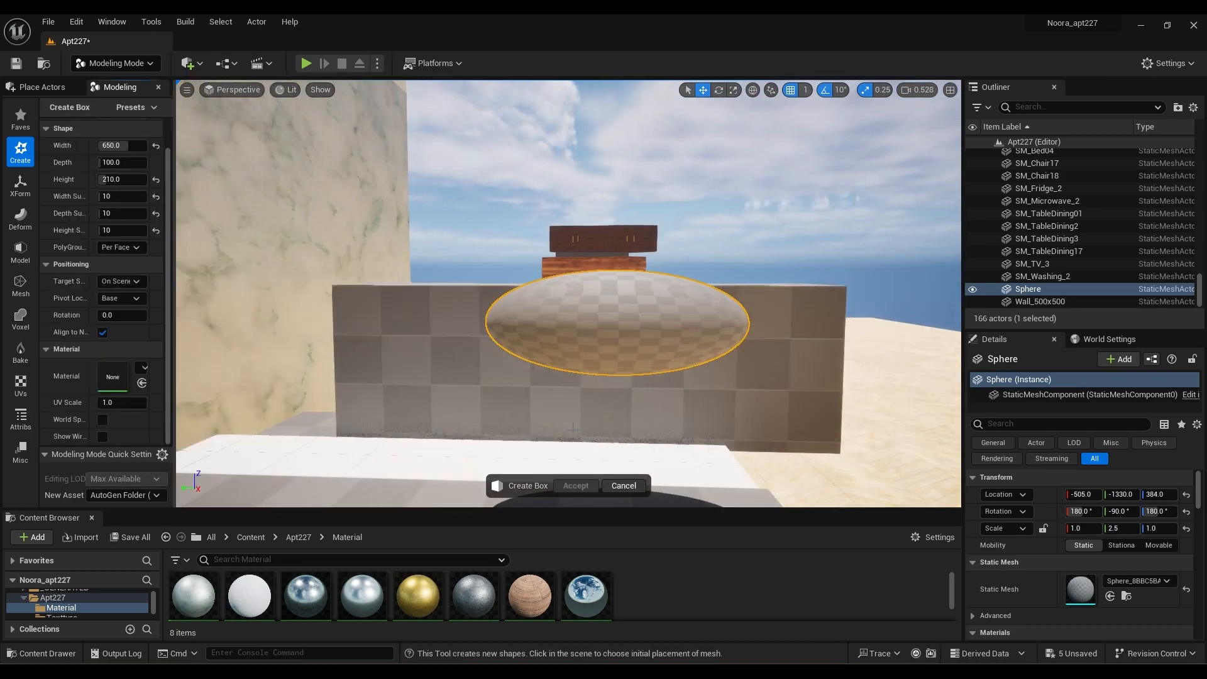
{"action": "left_click", "coordinate": [479, 448]}
{"action": "key", "text": "f"}
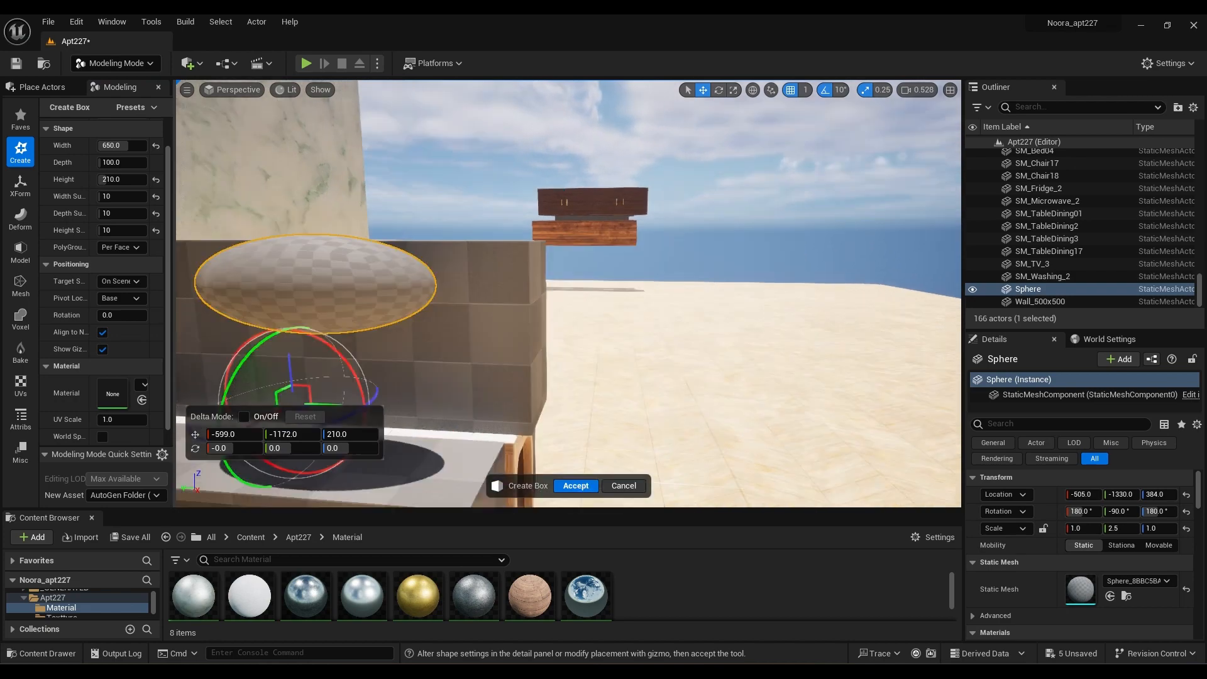
{"action": "left_click", "coordinate": [576, 486]}
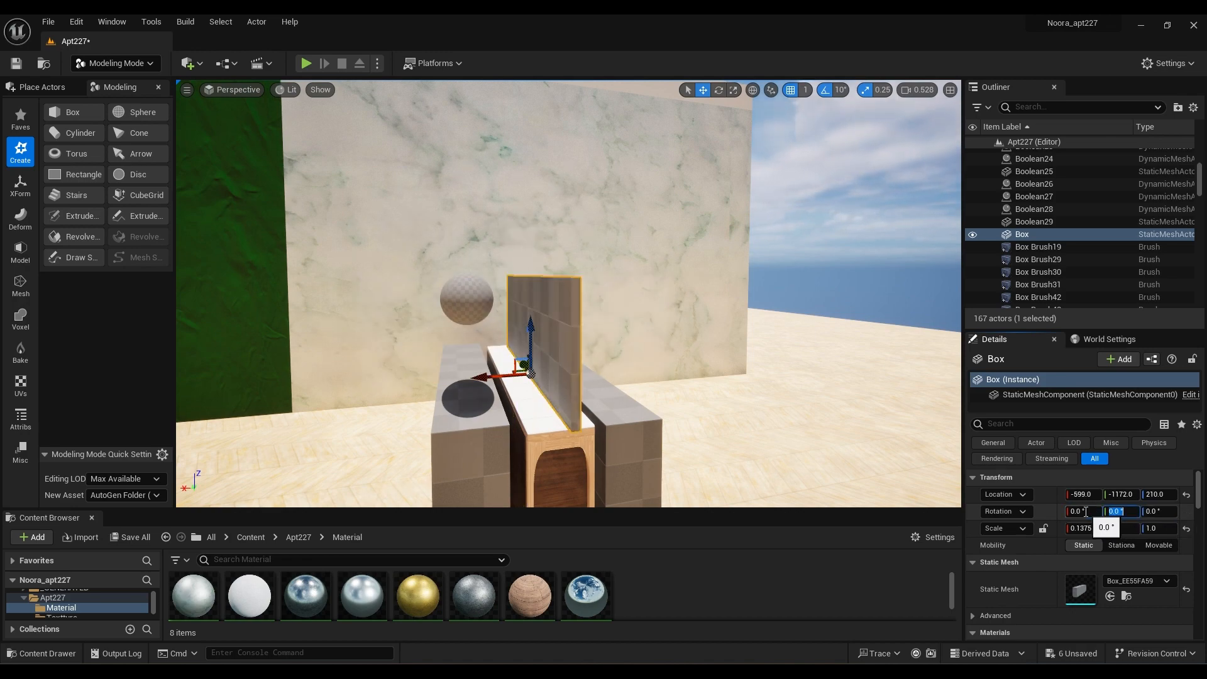
Rotate the thin box 90° about Y and move it to X -407, Z 345 as a horizontal slab at the stretched sphere
{"action": "left_click_drag", "start_coordinate": [530, 333], "coordinate": [530, 268]}
{"action": "right_click_drag", "start_coordinate": [530, 267], "coordinate": [647, 296]}
{"action": "left_click", "coordinate": [624, 320]}
{"action": "left_click_drag", "start_coordinate": [623, 294], "coordinate": [622, 307]}
{"action": "right_click_drag", "start_coordinate": [623, 307], "coordinate": [403, 302]}
{"action": "left_click", "coordinate": [634, 346]}
{"action": "left_click_drag", "start_coordinate": [572, 325], "coordinate": [425, 325]}
{"action": "right_click_drag", "start_coordinate": [425, 325], "coordinate": [685, 330]}
Lower the stretched sphere into the slab and set the slab's X scale to 0.0875
{"action": "left_click", "coordinate": [591, 289]}
{"action": "left_click_drag", "start_coordinate": [586, 228], "coordinate": [586, 261]}
{"action": "right_click_drag", "start_coordinate": [606, 370], "coordinate": [606, 314]}
{"action": "left_click", "coordinate": [723, 452]}
{"action": "left_click_drag", "start_coordinate": [1077, 532], "coordinate": [1055, 532]}
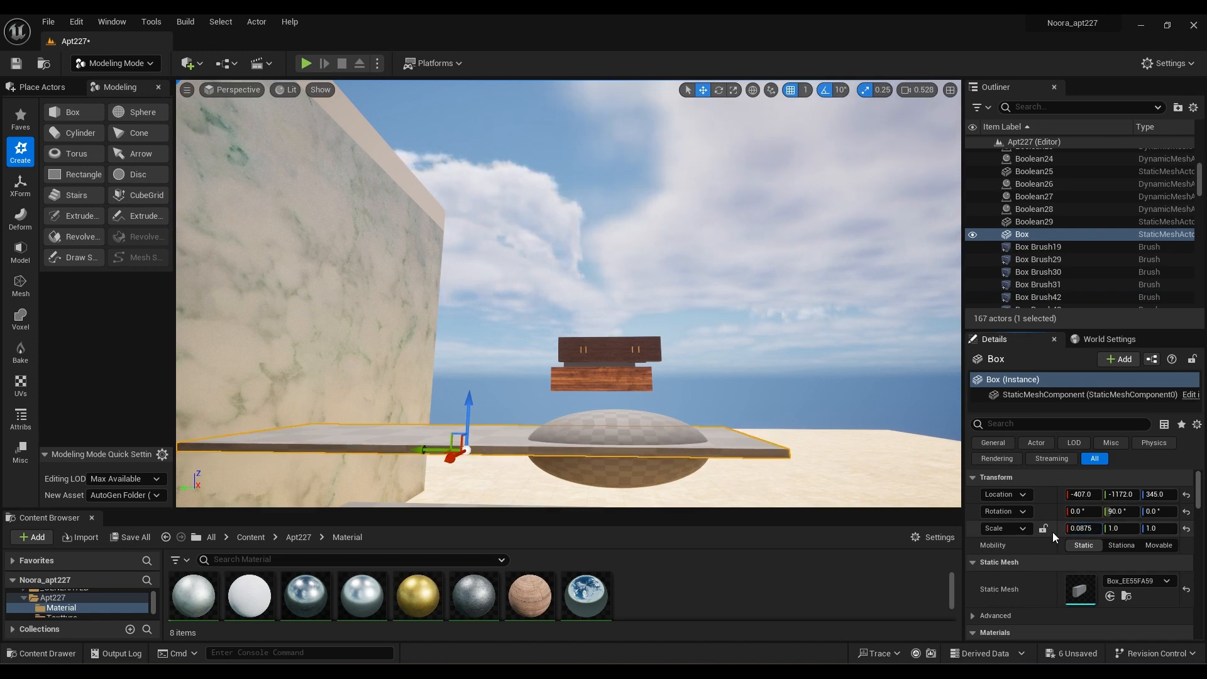
Cut the slab out of the stretched sphere with a Mesh Boolean
{"action": "right_click_drag", "start_coordinate": [606, 327], "coordinate": [626, 393]}
{"action": "left_click", "coordinate": [591, 355]}
{"action": "left_click", "coordinate": [471, 370], "text": "shift"}
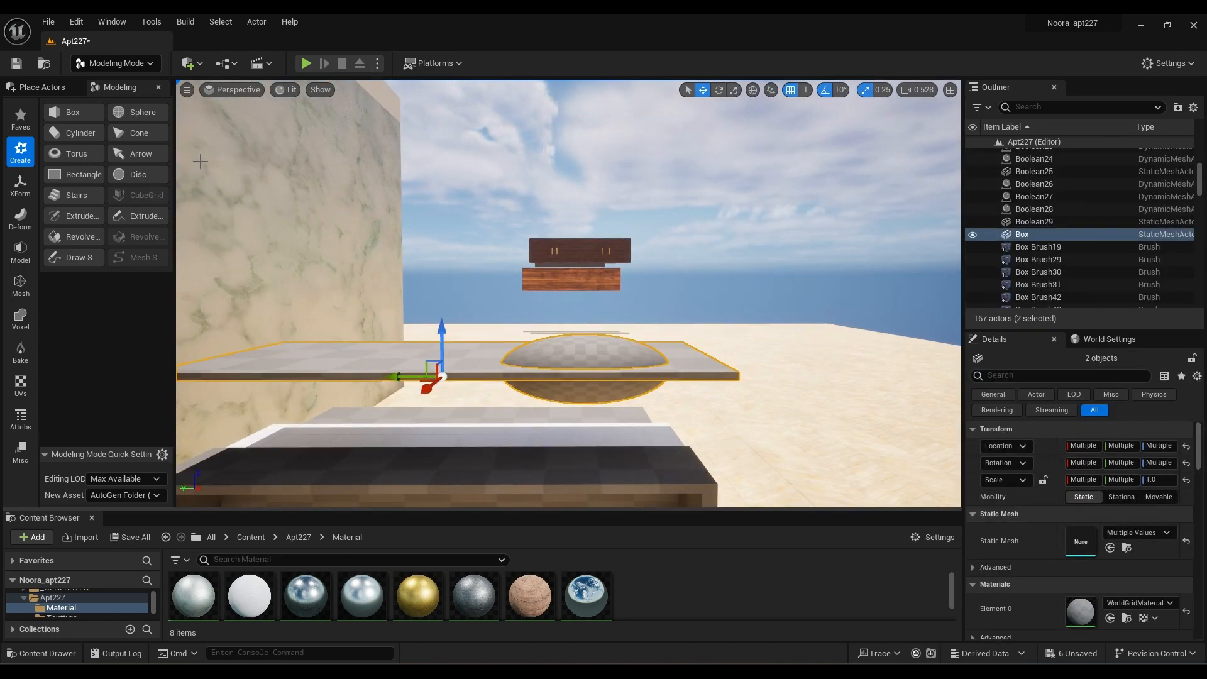
{"action": "left_click", "coordinate": [20, 119]}
{"action": "left_click", "coordinate": [148, 115]}
{"action": "left_click", "coordinate": [582, 486]}
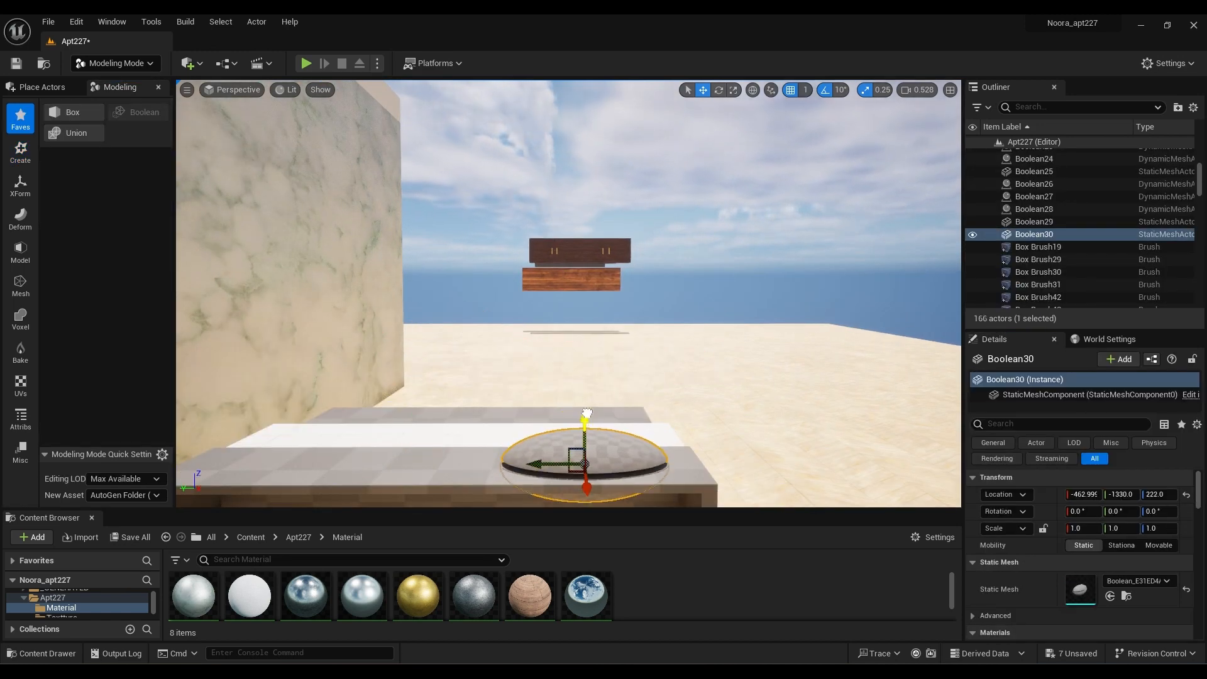
Undo the Mesh Boolean that cut the thin slab out of the stretched sphere
{"action": "right_click_drag", "start_coordinate": [587, 485], "coordinate": [557, 503]}
{"action": "right_click_drag", "start_coordinate": [625, 375], "coordinate": [625, 375]}
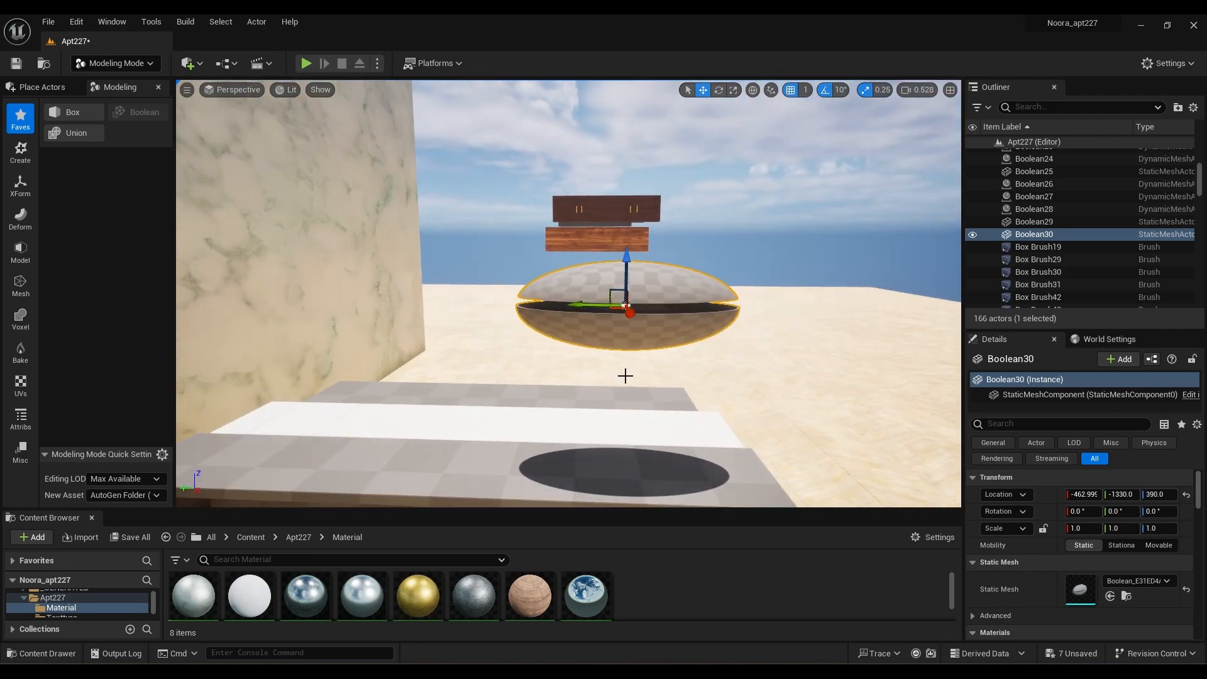
{"action": "key", "text": "ctrl+z"}
Thicken the horizontal slab to an X scale of 0.4975 and raise it so it covers the upper half of the stretched sphere
{"action": "left_click", "coordinate": [773, 356]}
{"action": "left_click_drag", "start_coordinate": [1080, 528], "coordinate": [1094, 528]}
{"action": "left_click_drag", "start_coordinate": [440, 320], "coordinate": [440, 309]}
{"action": "left_click_drag", "start_coordinate": [1081, 528], "coordinate": [1091, 528]}
{"action": "left_click_drag", "start_coordinate": [441, 315], "coordinate": [441, 300]}
{"action": "right_click_drag", "start_coordinate": [441, 300], "coordinate": [440, 264]}
{"action": "left_click_drag", "start_coordinate": [1079, 528], "coordinate": [1089, 528]}
{"action": "left_click_drag", "start_coordinate": [451, 188], "coordinate": [452, 204]}
{"action": "right_click_drag", "start_coordinate": [452, 205], "coordinate": [468, 220]}
{"action": "left_click_drag", "start_coordinate": [1075, 528], "coordinate": [1093, 528]}
{"action": "right_click_drag", "start_coordinate": [452, 252], "coordinate": [453, 220]}
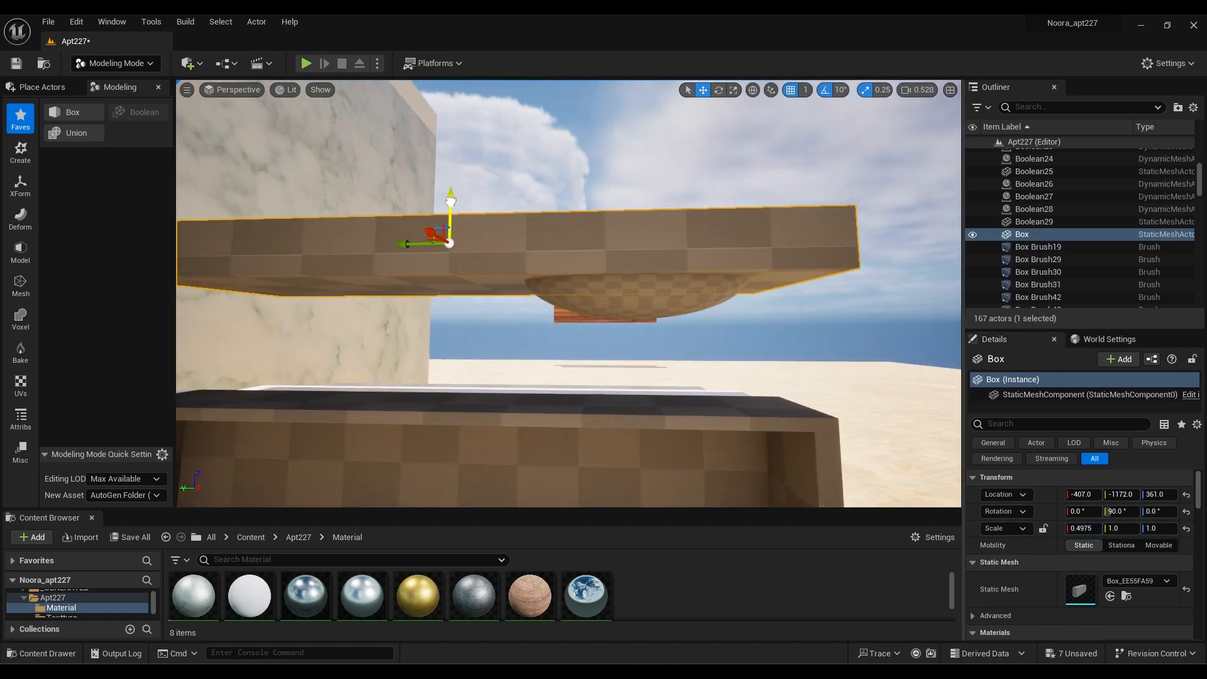
{"action": "left_click_drag", "start_coordinate": [450, 196], "coordinate": [450, 187]}
{"action": "mouse_move", "coordinate": [450, 187]}
{"action": "right_mouse_down"}
{"action": "mouse_move", "coordinate": [450, 199]}
{"action": "mouse_move", "coordinate": [451, 176]}
{"action": "mouse_move", "coordinate": [450, 192]}
{"action": "right_mouse_up"}
Subtract the thickened slab from the stretched sphere with a Mesh Boolean, keeping a half bowl
{"action": "left_click", "coordinate": [579, 289]}
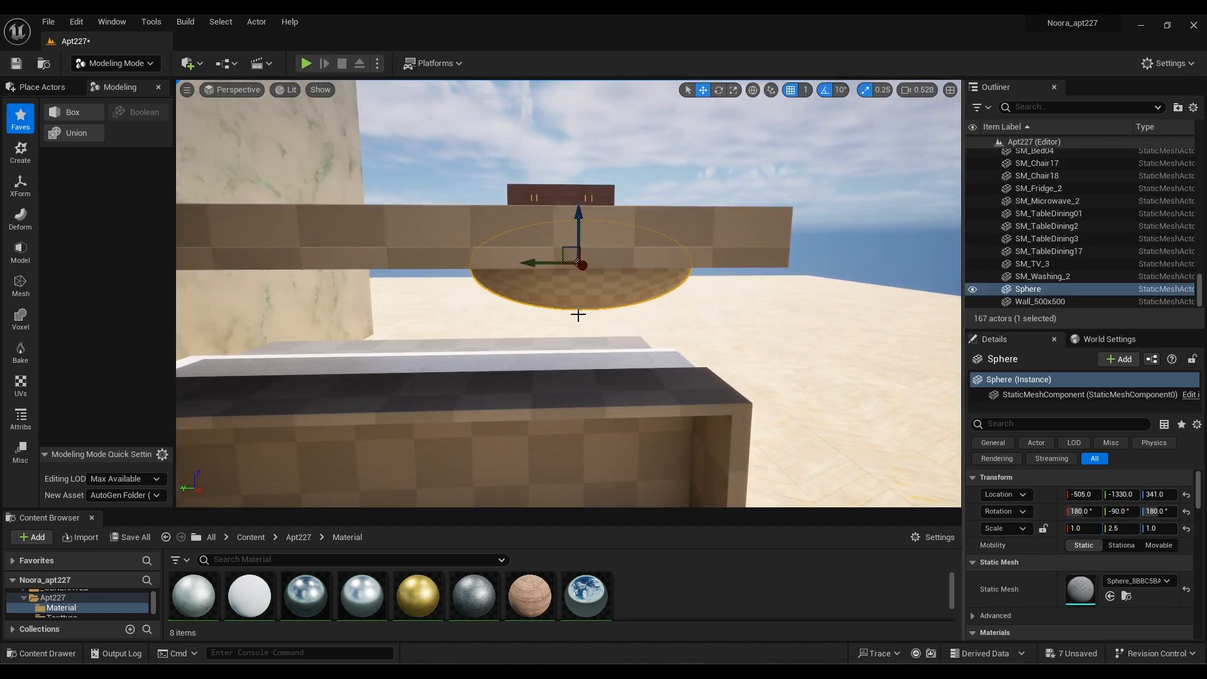
{"action": "left_click", "coordinate": [438, 230], "text": "shift"}
{"action": "left_click", "coordinate": [131, 118]}
{"action": "left_click", "coordinate": [583, 488]}
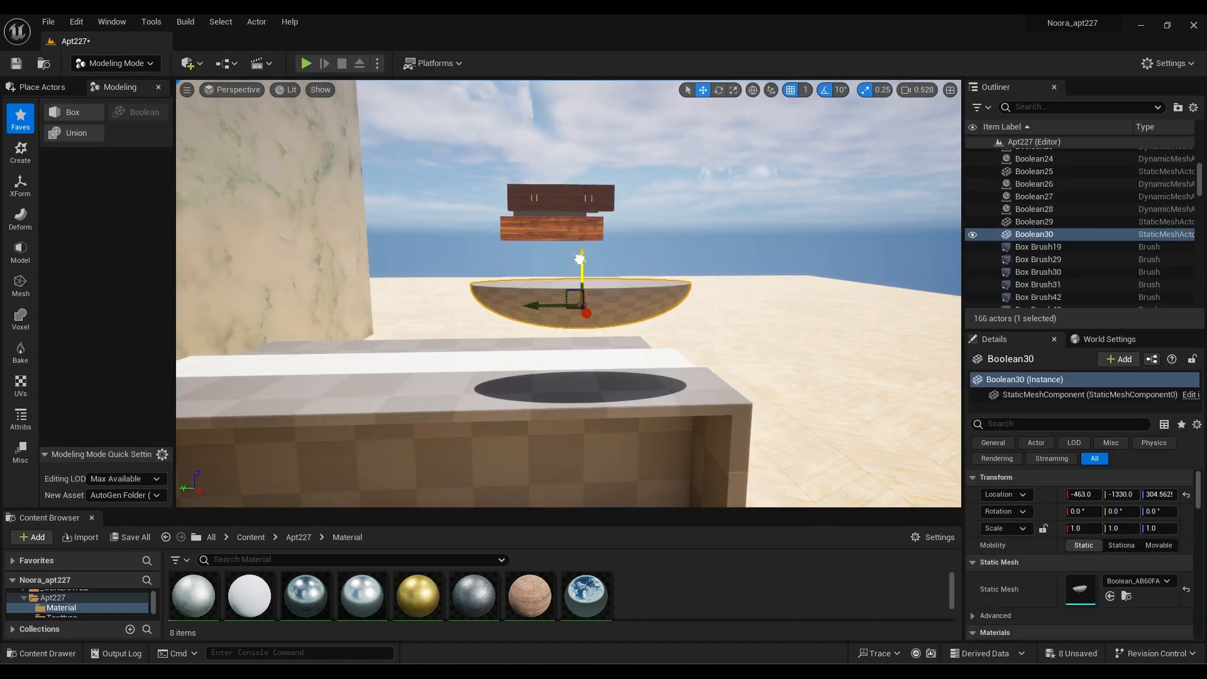
Lower one copy of the half bowl into the countertop and subtract it from the cabinet with a Mesh Boolean
{"action": "left_click_drag", "start_coordinate": [582, 171], "coordinate": [582, 351], "text": "alt"}
{"action": "left_click", "coordinate": [566, 228]}
{"action": "right_click_drag", "start_coordinate": [582, 350], "coordinate": [560, 338]}
{"action": "left_click", "coordinate": [388, 408]}
{"action": "left_click", "coordinate": [631, 426], "text": "ctrl"}
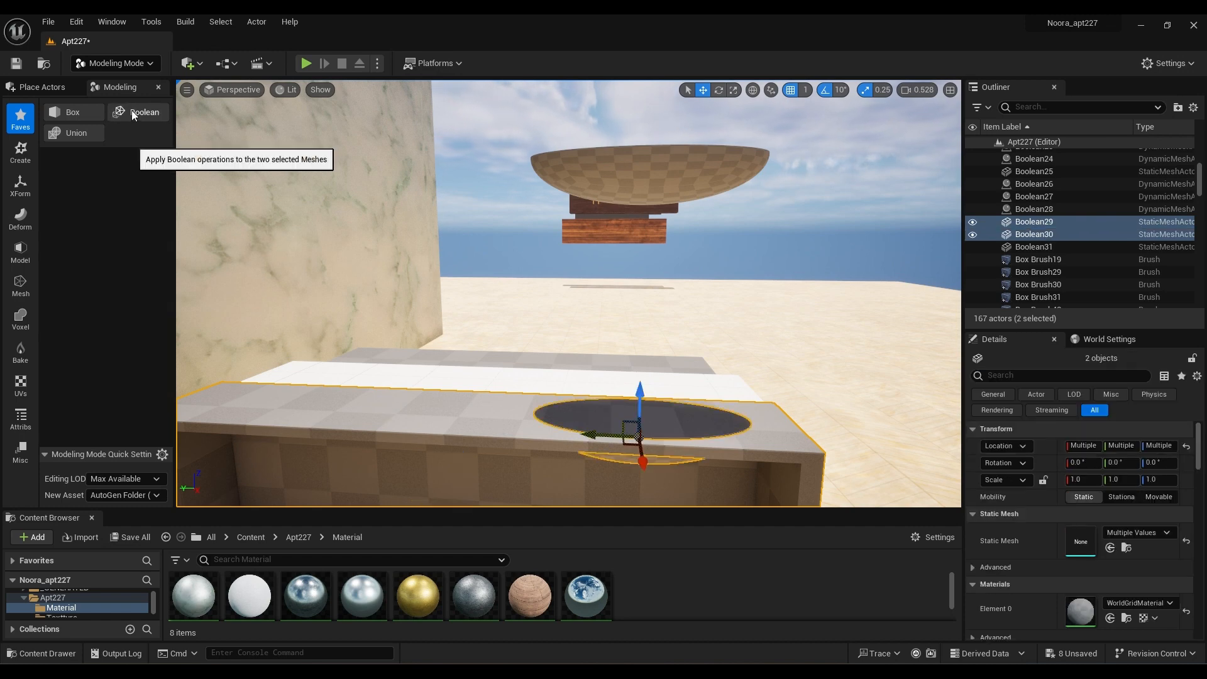
{"action": "left_click", "coordinate": [131, 112]}
{"action": "left_click", "coordinate": [581, 485]}
Copy the half bowl to Z 264.5625 above the opening and nest a second copy, scaled uniformly to 0.9675, in it at Z 271.5625
{"action": "left_click", "coordinate": [643, 175]}
{"action": "left_click_drag", "start_coordinate": [647, 131], "coordinate": [647, 337], "text": "alt"}
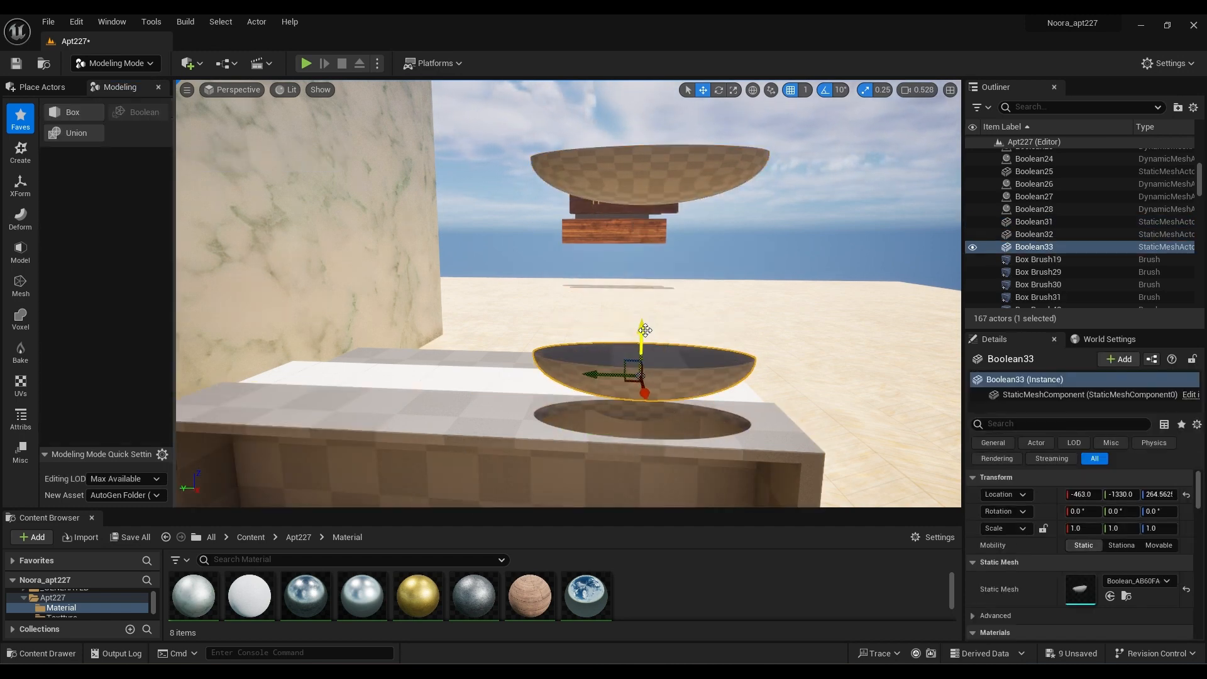
{"action": "left_click", "coordinate": [647, 157]}
{"action": "left_click", "coordinate": [1043, 528]}
{"action": "left_click_drag", "start_coordinate": [1082, 528], "coordinate": [1067, 528]}
{"action": "left_click_drag", "start_coordinate": [650, 128], "coordinate": [649, 222], "text": "alt"}
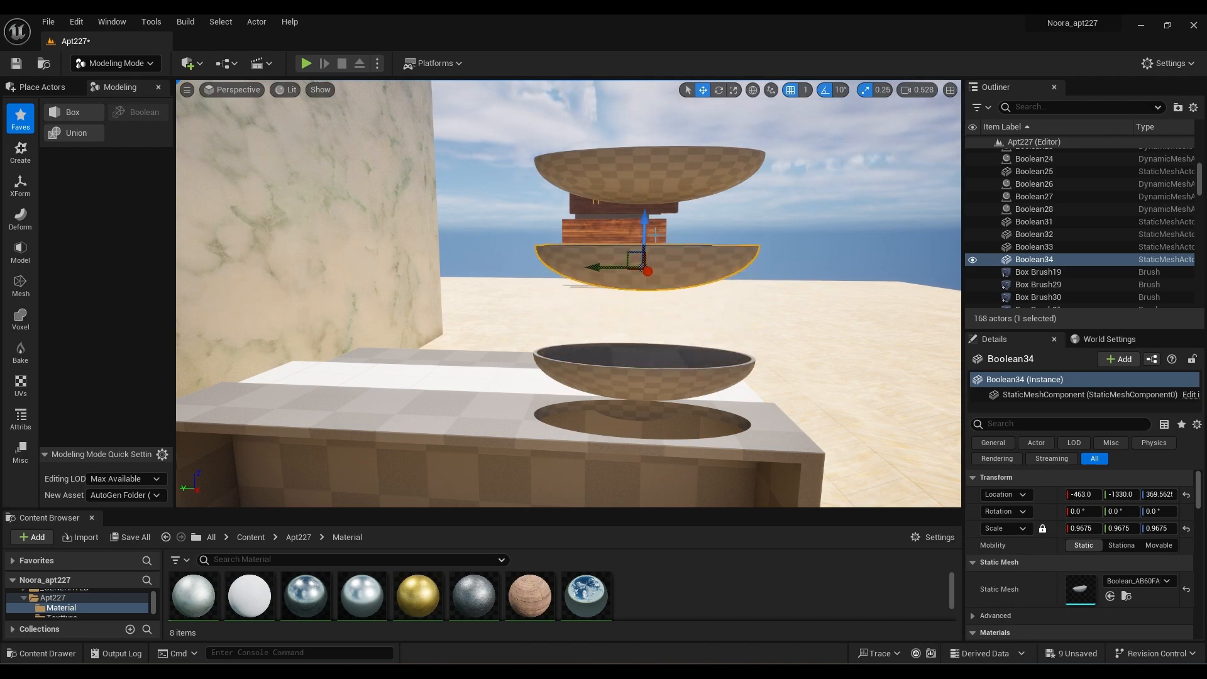
{"action": "right_click_drag", "start_coordinate": [648, 221], "coordinate": [648, 264]}
{"action": "left_click_drag", "start_coordinate": [517, 147], "coordinate": [526, 263]}
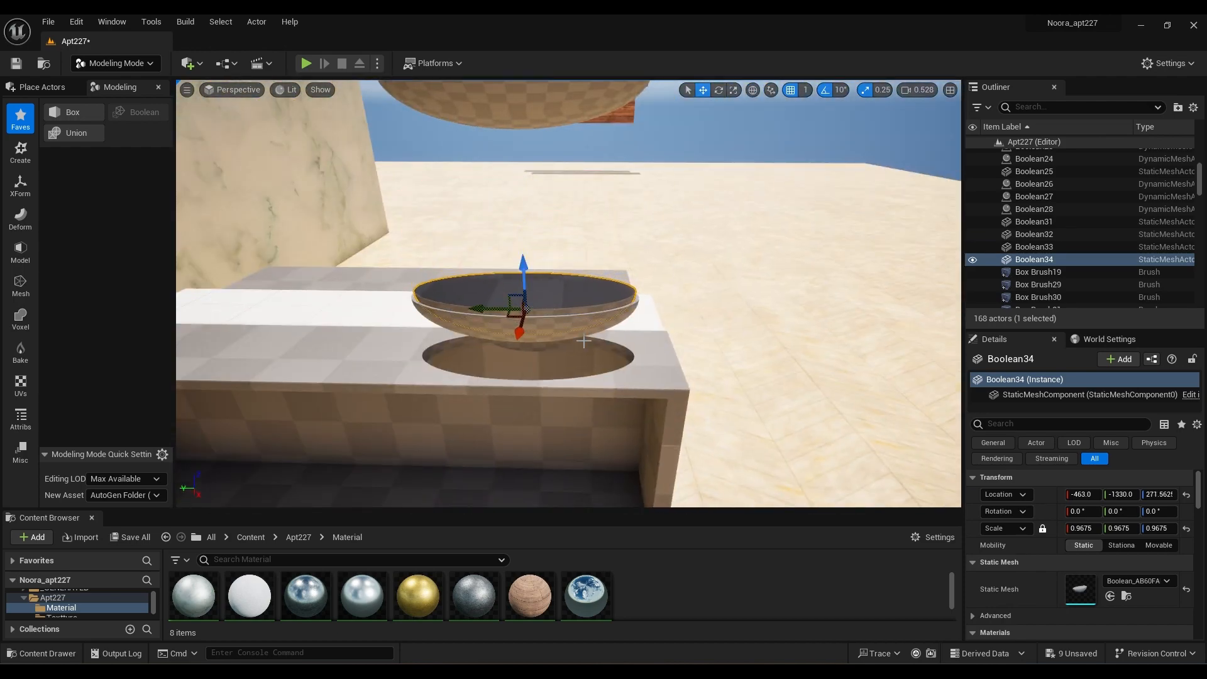
Subtract the smaller nested bowl from the outer bowl with a Mesh Boolean to make a hollow basin
{"action": "left_click", "coordinate": [607, 322], "text": "shift"}
{"action": "left_click", "coordinate": [138, 112]}
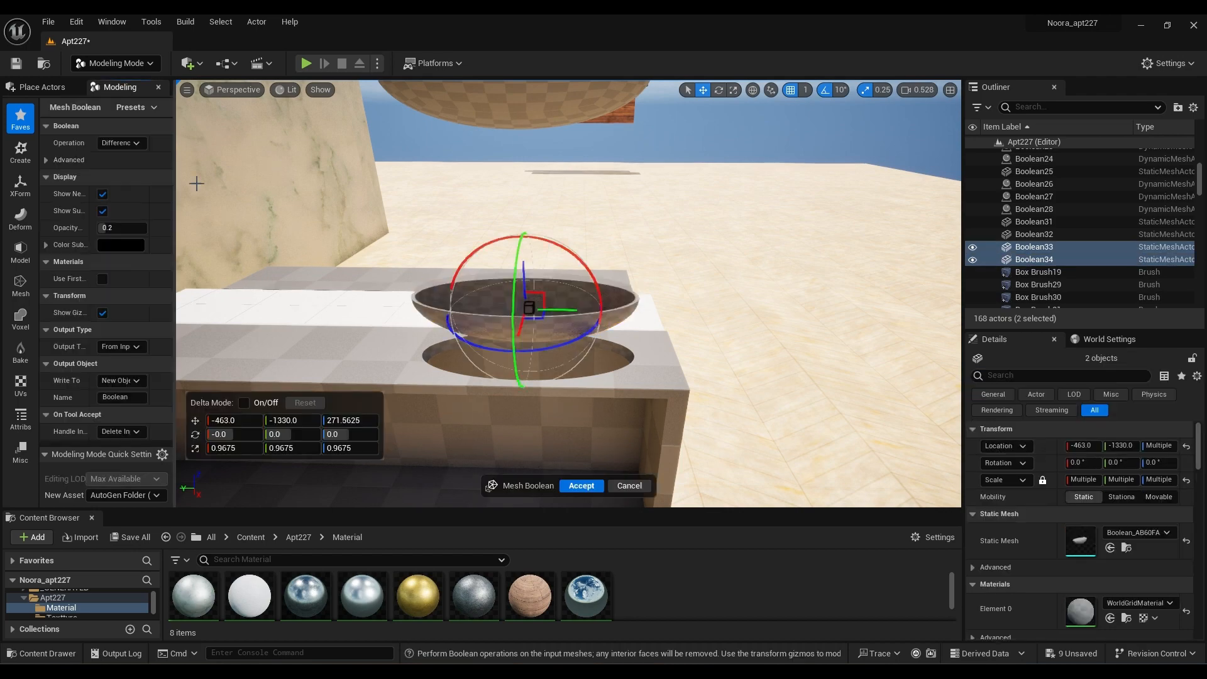
{"action": "left_click", "coordinate": [583, 485]}
{"action": "mouse_move", "coordinate": [583, 440]}
{"action": "right_mouse_down"}
{"action": "mouse_move", "coordinate": [583, 327]}
{"action": "mouse_move", "coordinate": [583, 440]}
{"action": "right_mouse_up"}
Lower the hollow basin into the countertop opening to Z 201.5625
{"action": "left_click_drag", "start_coordinate": [542, 286], "coordinate": [553, 360]}
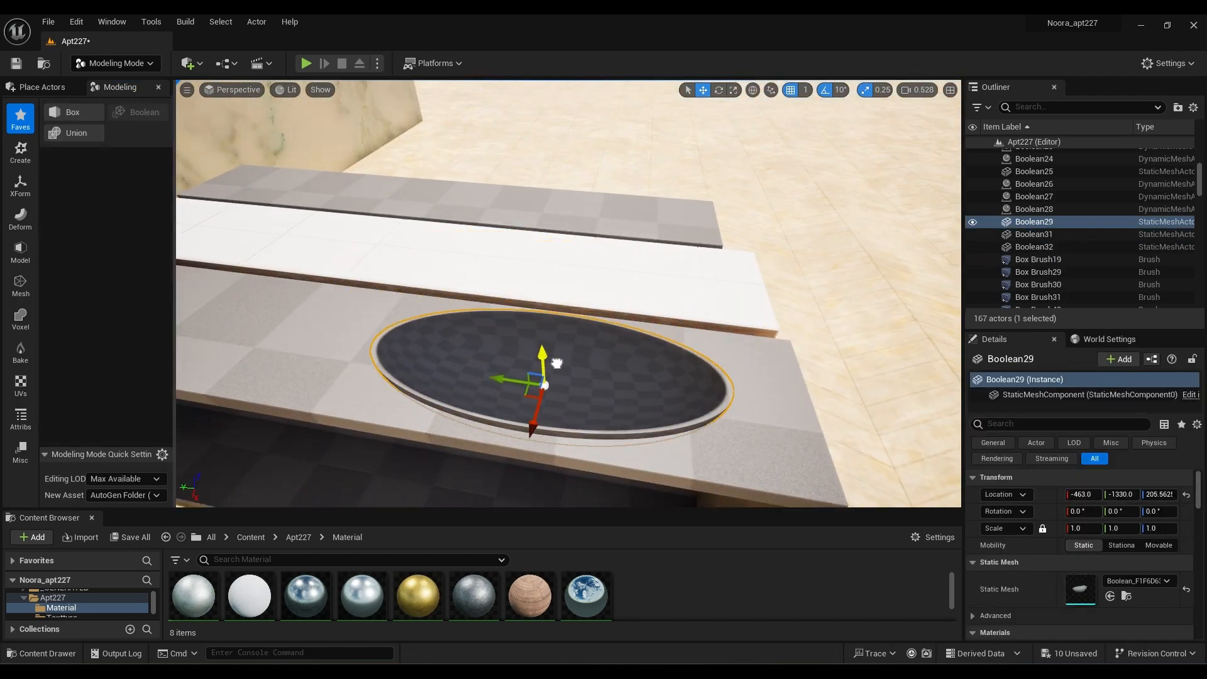
{"action": "right_click_drag", "start_coordinate": [553, 359], "coordinate": [553, 334]}
{"action": "left_click_drag", "start_coordinate": [602, 255], "coordinate": [600, 265]}
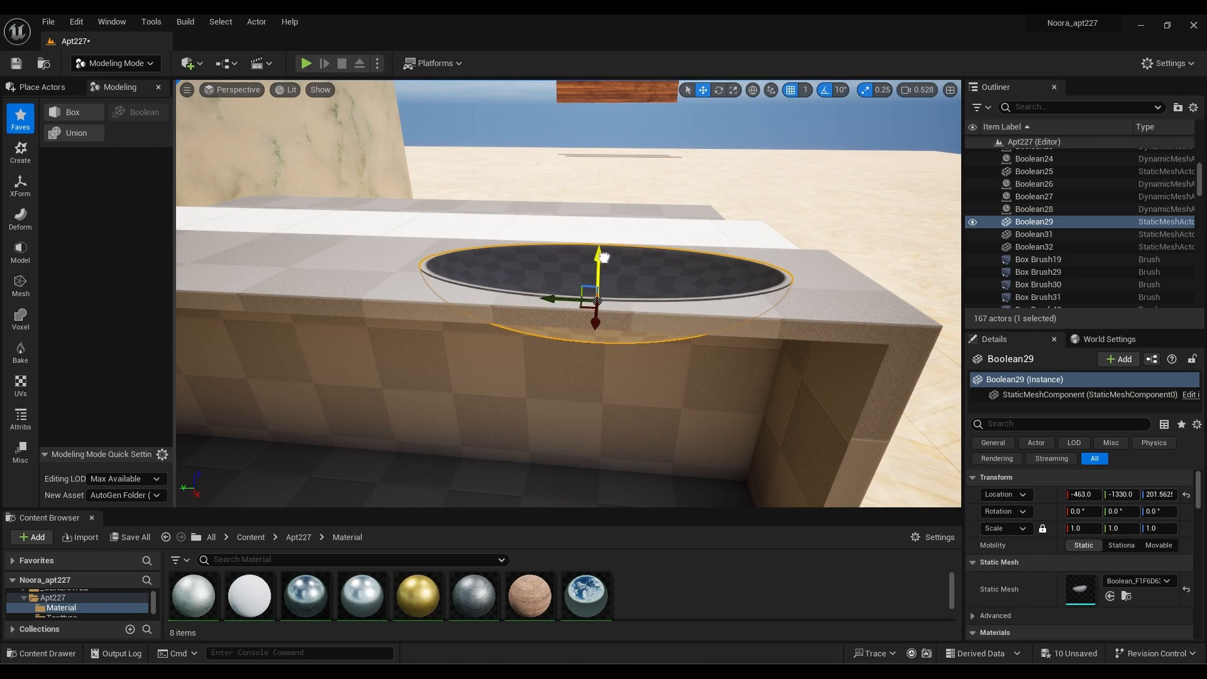
{"action": "mouse_move", "coordinate": [600, 264]}
{"action": "right_mouse_down"}
{"action": "mouse_move", "coordinate": [478, 235]}
{"action": "mouse_move", "coordinate": [601, 227]}
{"action": "mouse_move", "coordinate": [601, 264]}
{"action": "mouse_move", "coordinate": [588, 258]}
{"action": "right_mouse_up"}
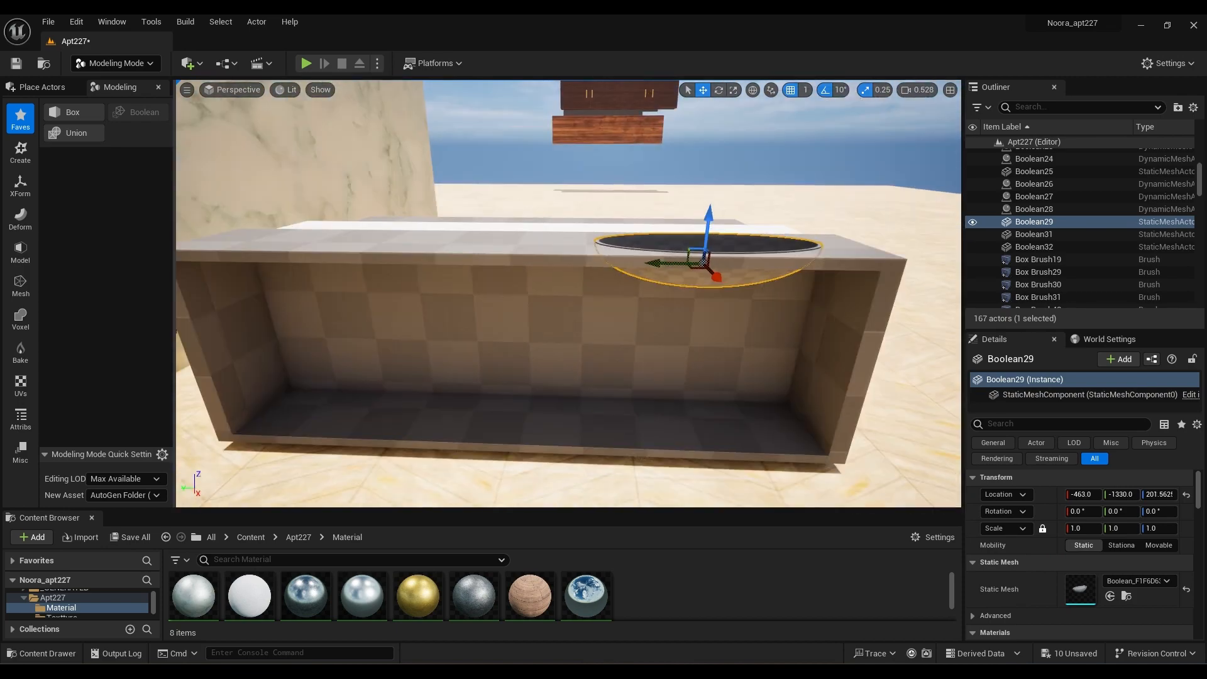
{"action": "right_click_drag", "start_coordinate": [665, 317], "coordinate": [622, 252]}
Scale the spare half bowl above the counter uniformly to 0.29 and lower it toward the basin
{"action": "left_click", "coordinate": [484, 201]}
{"action": "left_click_drag", "start_coordinate": [1074, 529], "coordinate": [1006, 528]}
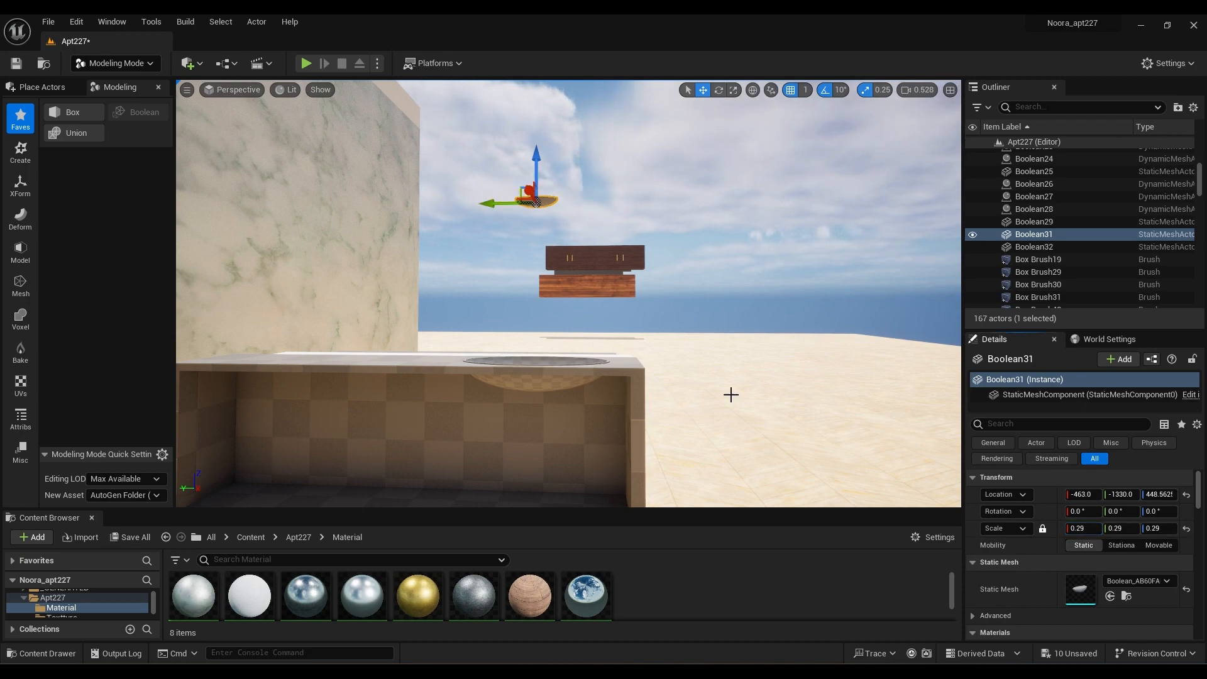
{"action": "right_click_drag", "start_coordinate": [730, 393], "coordinate": [739, 471]}
{"action": "left_click_drag", "start_coordinate": [538, 125], "coordinate": [538, 150]}
{"action": "left_click_drag", "start_coordinate": [555, 434], "coordinate": [555, 416]}
Set the small bowl's Y scale to 0.235 and Z scale to 0.3925, and sink it into the basin's bottom with a copy above
{"action": "mouse_move", "coordinate": [590, 449]}
{"action": "right_mouse_down"}
{"action": "mouse_move", "coordinate": [590, 314]}
{"action": "mouse_move", "coordinate": [590, 449]}
{"action": "right_mouse_up"}
{"action": "left_click", "coordinate": [1043, 528]}
{"action": "left_click_drag", "start_coordinate": [1155, 529], "coordinate": [1170, 528]}
{"action": "right_click_drag", "start_coordinate": [559, 447], "coordinate": [559, 365]}
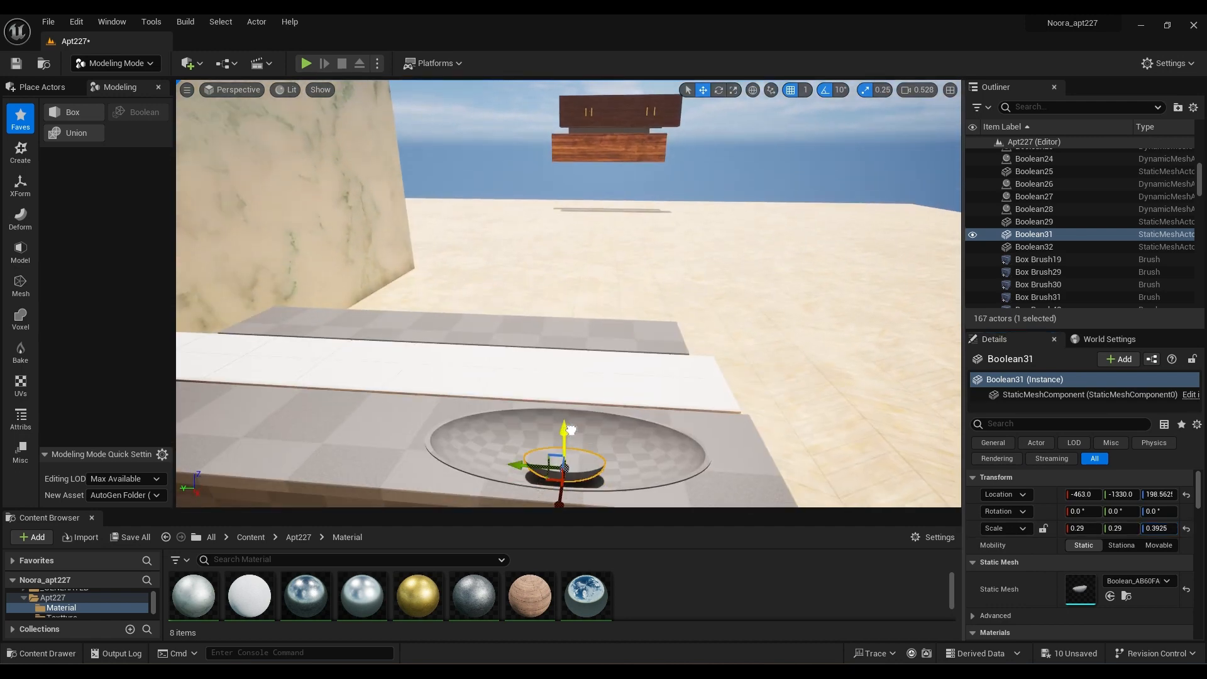
{"action": "mouse_move", "coordinate": [571, 448]}
{"action": "left_mouse_down"}
{"action": "mouse_move", "coordinate": [571, 417]}
{"action": "mouse_move", "coordinate": [572, 457]}
{"action": "left_mouse_up"}
{"action": "mouse_move", "coordinate": [572, 458]}
{"action": "right_mouse_down"}
{"action": "mouse_move", "coordinate": [572, 428]}
{"action": "mouse_move", "coordinate": [571, 478]}
{"action": "right_mouse_up"}
Cut the sunken small bowl out of the basin's bottom with a Mesh Boolean to form a drain hole
{"action": "left_click", "coordinate": [580, 415]}
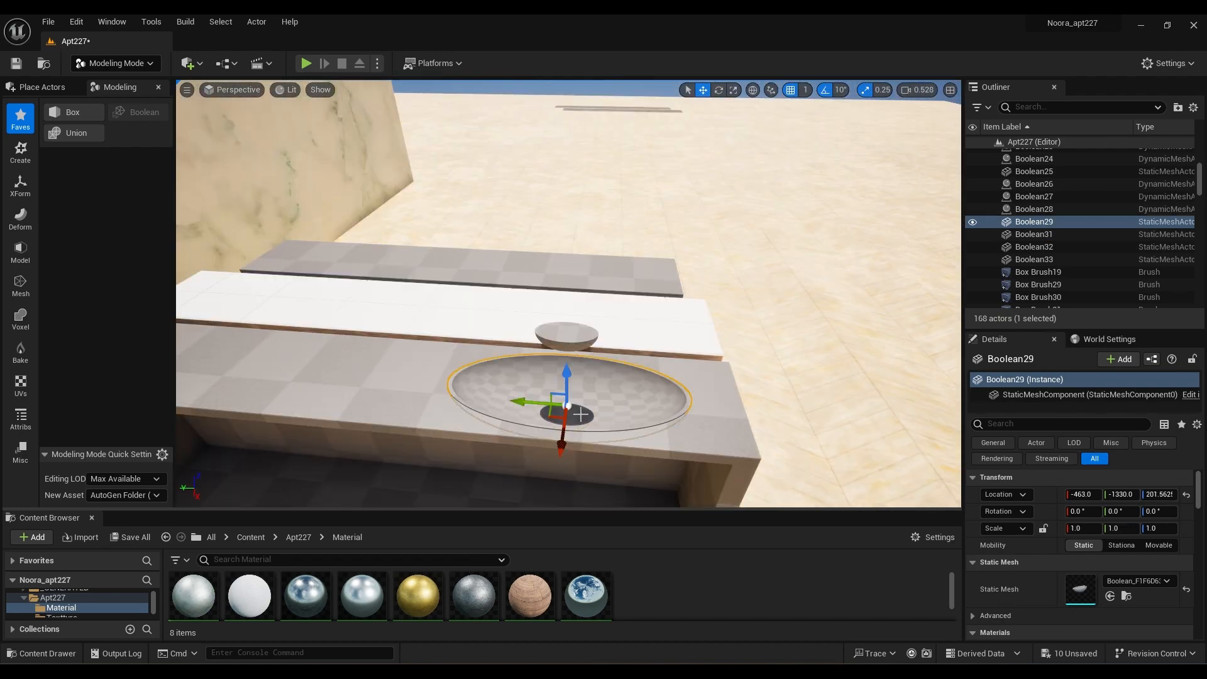
{"action": "left_click", "coordinate": [579, 415], "text": "ctrl"}
{"action": "left_click", "coordinate": [630, 409]}
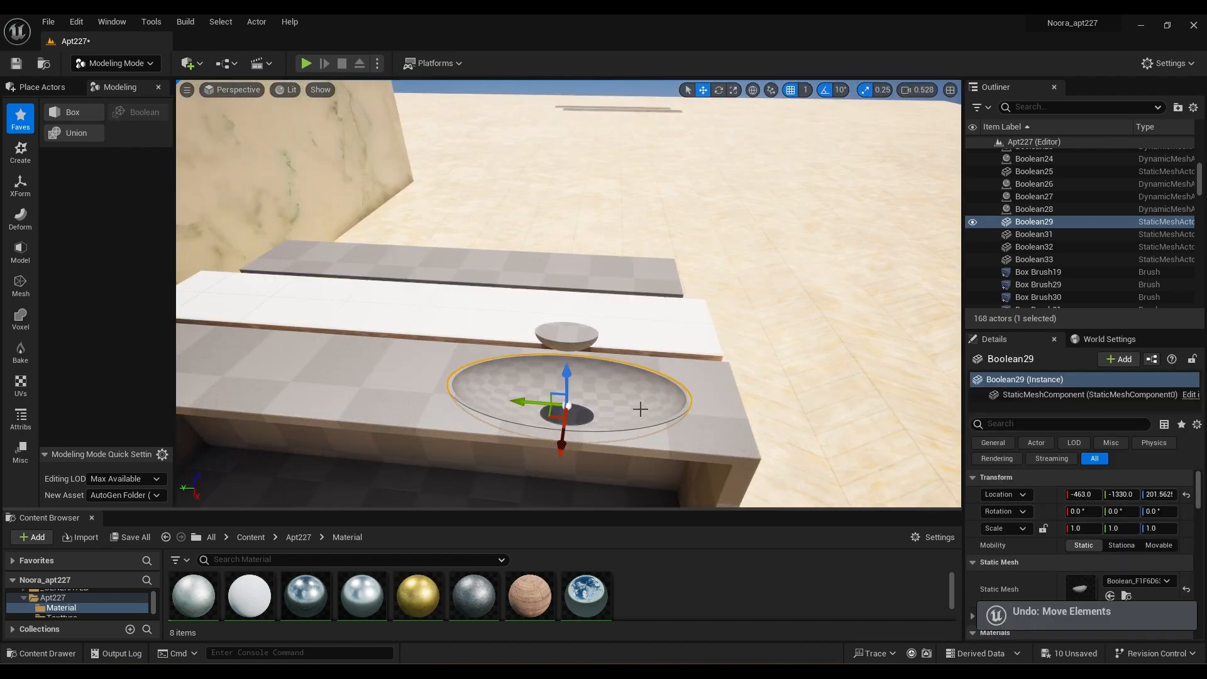
{"action": "left_click", "coordinate": [579, 414], "text": "ctrl"}
{"action": "left_click", "coordinate": [140, 112]}
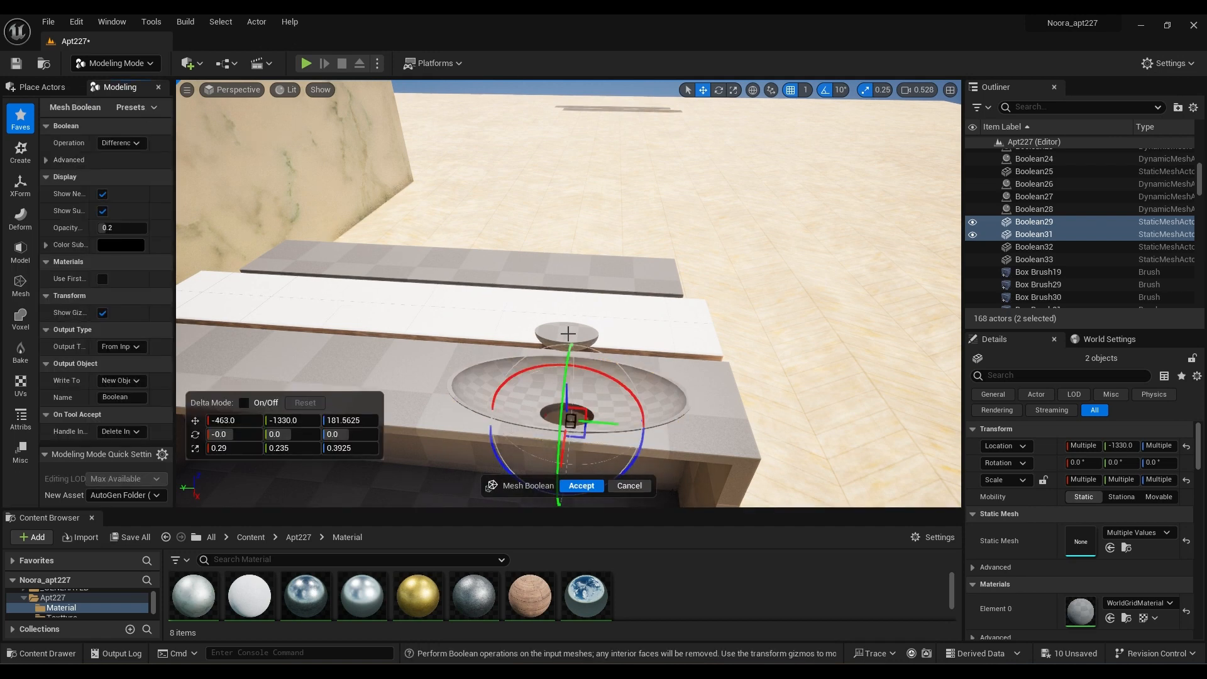
Duplicate the small bowl above the basin, scale the copy's X to 0.2375 with locked proportions and nest it inside at Z 279.5625
{"action": "left_click", "coordinate": [571, 341]}
{"action": "left_click_drag", "start_coordinate": [565, 304], "coordinate": [559, 251], "text": "alt"}
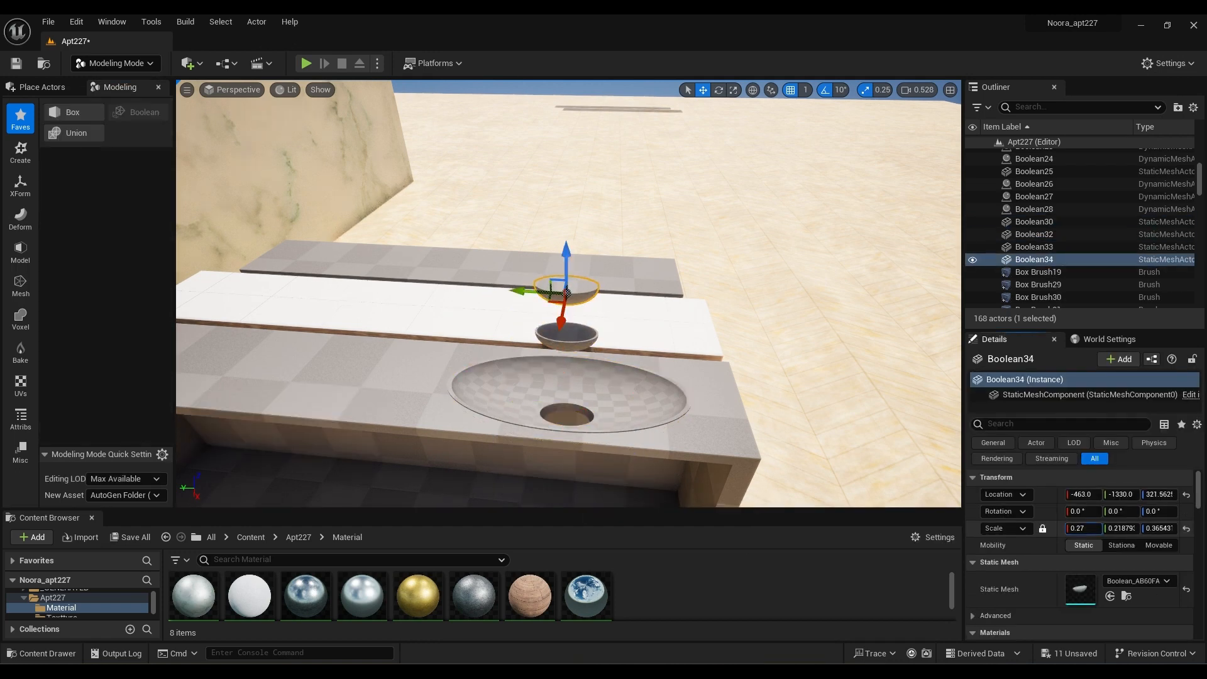
{"action": "left_click_drag", "start_coordinate": [1082, 528], "coordinate": [1068, 528]}
{"action": "left_click_drag", "start_coordinate": [568, 250], "coordinate": [569, 296]}
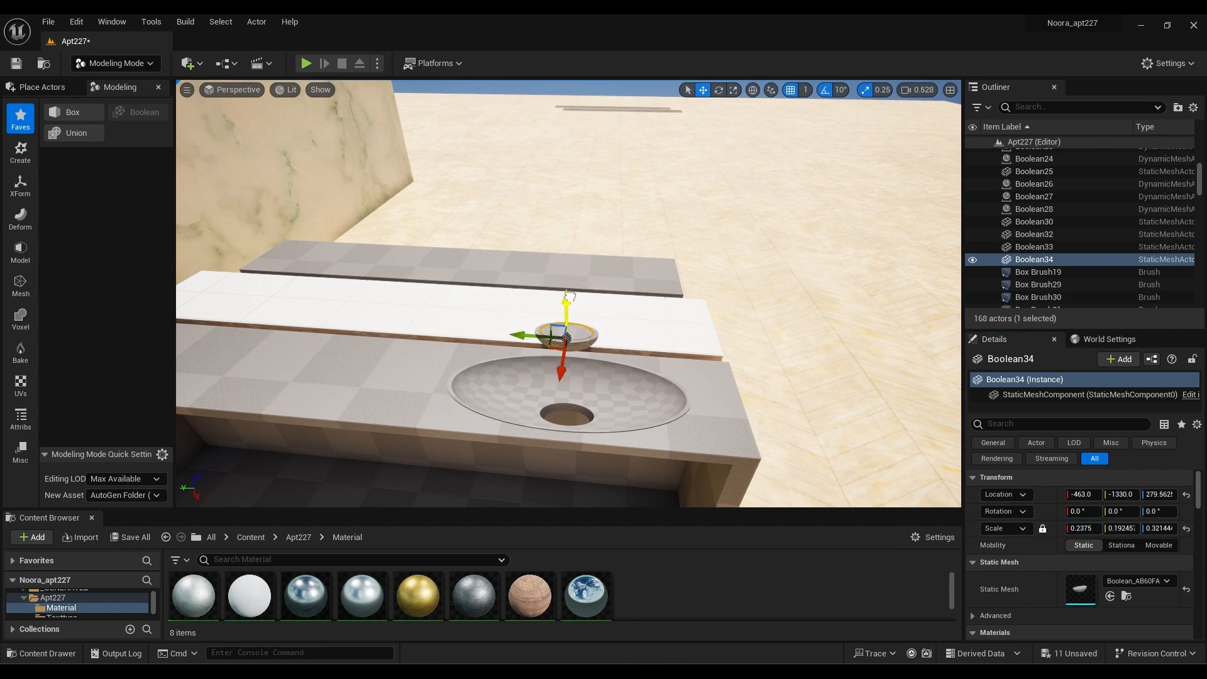
Lower both nested small bowls together into the basin's drain hole
{"action": "left_click", "coordinate": [565, 380], "text": "ctrl"}
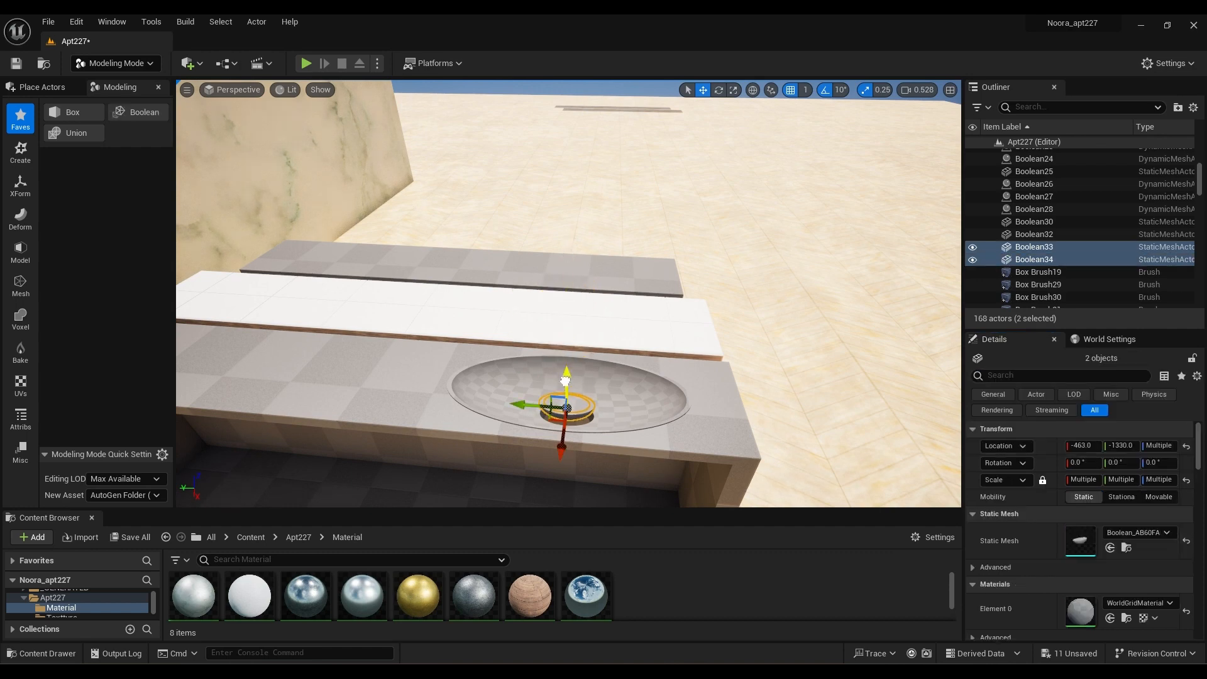
{"action": "left_click_drag", "start_coordinate": [566, 392], "coordinate": [566, 395]}
{"action": "right_click_drag", "start_coordinate": [567, 395], "coordinate": [583, 427]}
Place a copy of the solid cabinet box in front of the hollow cabinet at X -404, Y -1152, and undo its uniform scaling
{"action": "left_click", "coordinate": [573, 217]}
{"action": "right_click_drag", "start_coordinate": [539, 370], "coordinate": [575, 384]}
{"action": "left_click", "coordinate": [575, 384]}
{"action": "left_click_drag", "start_coordinate": [579, 428], "coordinate": [579, 466], "text": "alt"}
{"action": "right_click_drag", "start_coordinate": [579, 465], "coordinate": [390, 434]}
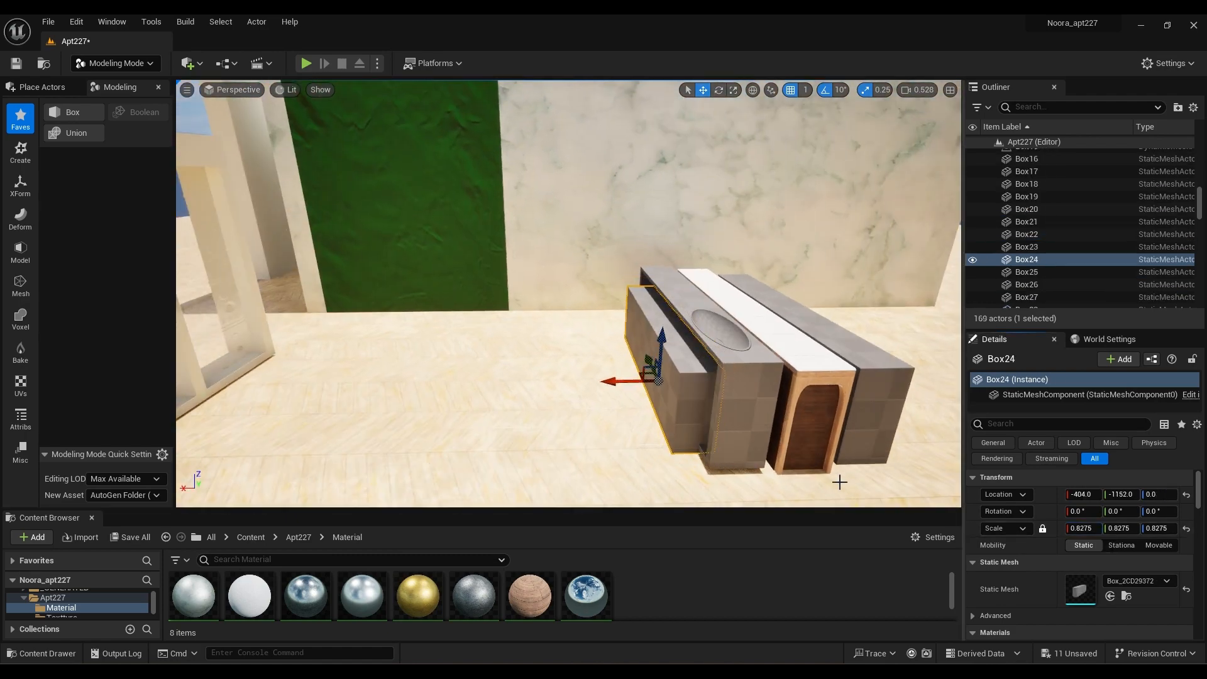
{"action": "key", "text": "ctrl+z"}
Thin the copied box to an X scale of 0.1075 and raise it to Z 15 as a front panel
{"action": "left_click", "coordinate": [1042, 528]}
{"action": "mouse_move", "coordinate": [1083, 528]}
{"action": "left_mouse_down"}
{"action": "mouse_move", "coordinate": [1056, 528]}
{"action": "mouse_move", "coordinate": [1076, 528]}
{"action": "left_mouse_up"}
{"action": "right_click_drag", "start_coordinate": [767, 446], "coordinate": [886, 434]}
{"action": "left_click_drag", "start_coordinate": [579, 425], "coordinate": [579, 386]}
{"action": "right_click_drag", "start_coordinate": [645, 420], "coordinate": [528, 420]}
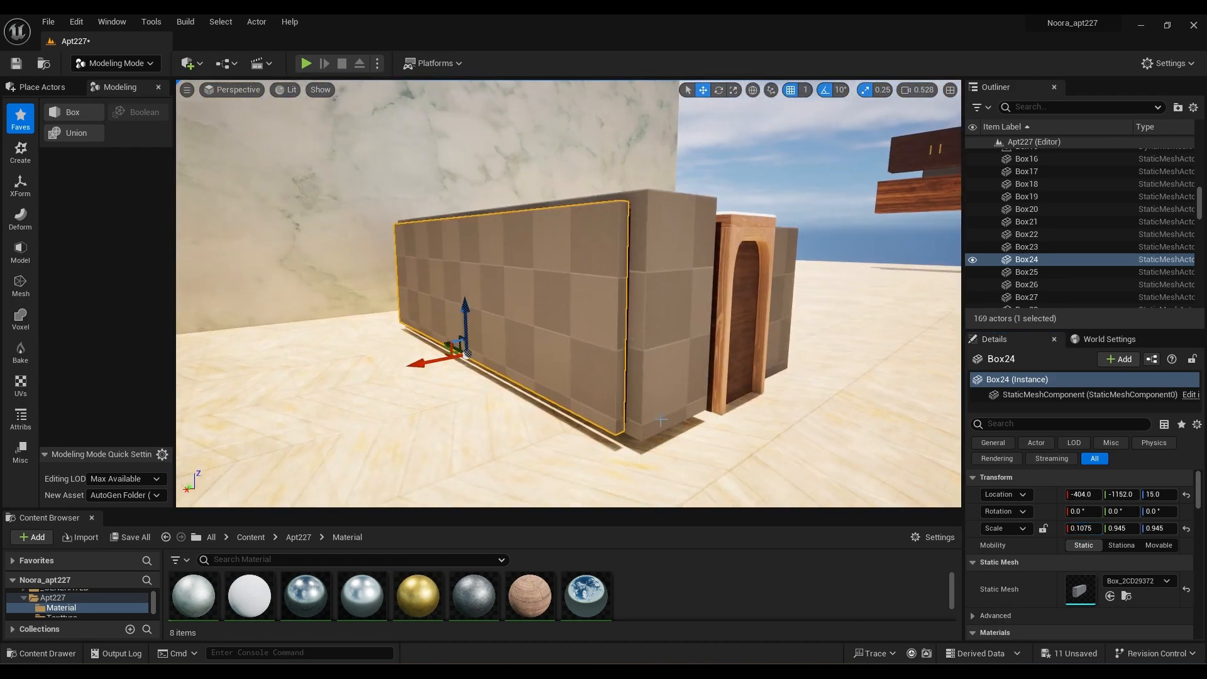
{"action": "right_click_drag", "start_coordinate": [763, 444], "coordinate": [679, 444]}
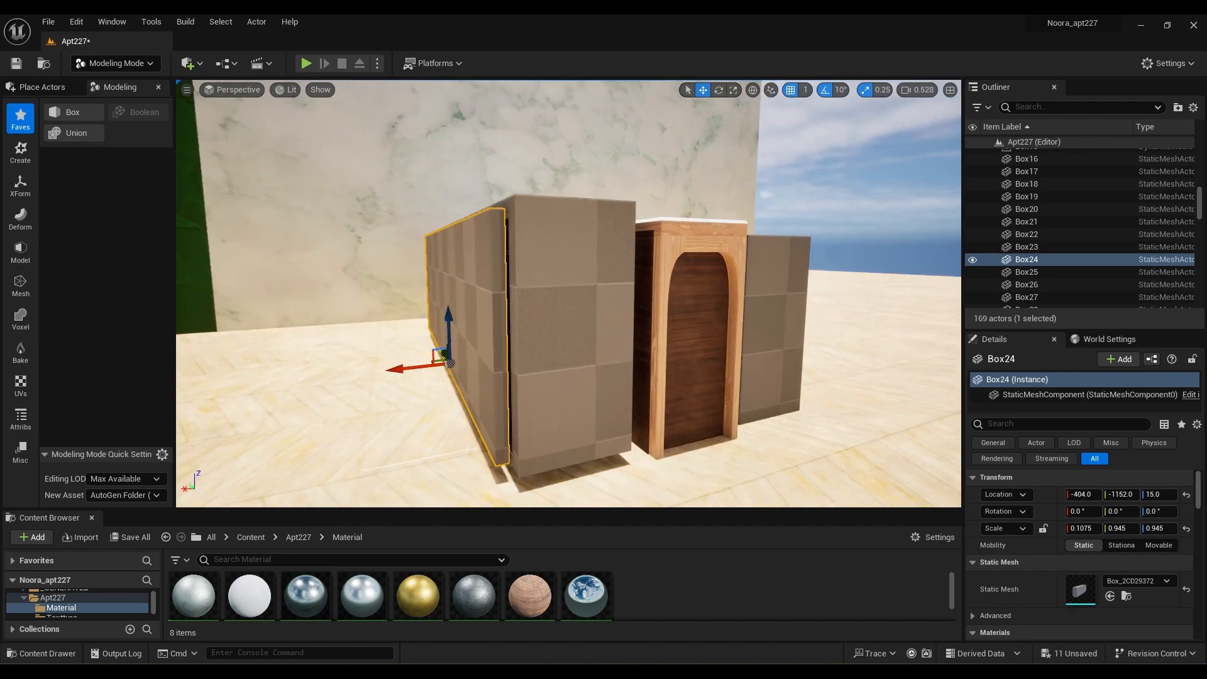
Set the front panel's X scale to 0.1 and its Z scale to 0.915
{"action": "left_click", "coordinate": [1077, 528]}
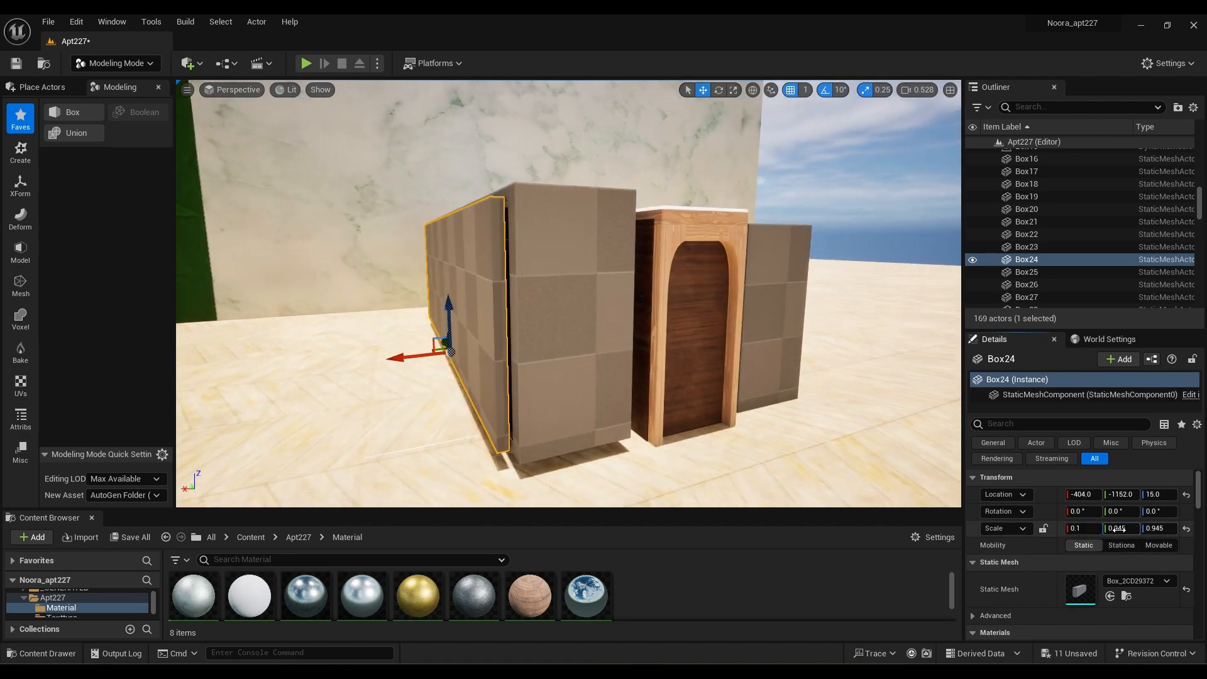
{"action": "right_click_drag", "start_coordinate": [720, 458], "coordinate": [629, 458]}
{"action": "key", "text": "ctrl+z"}
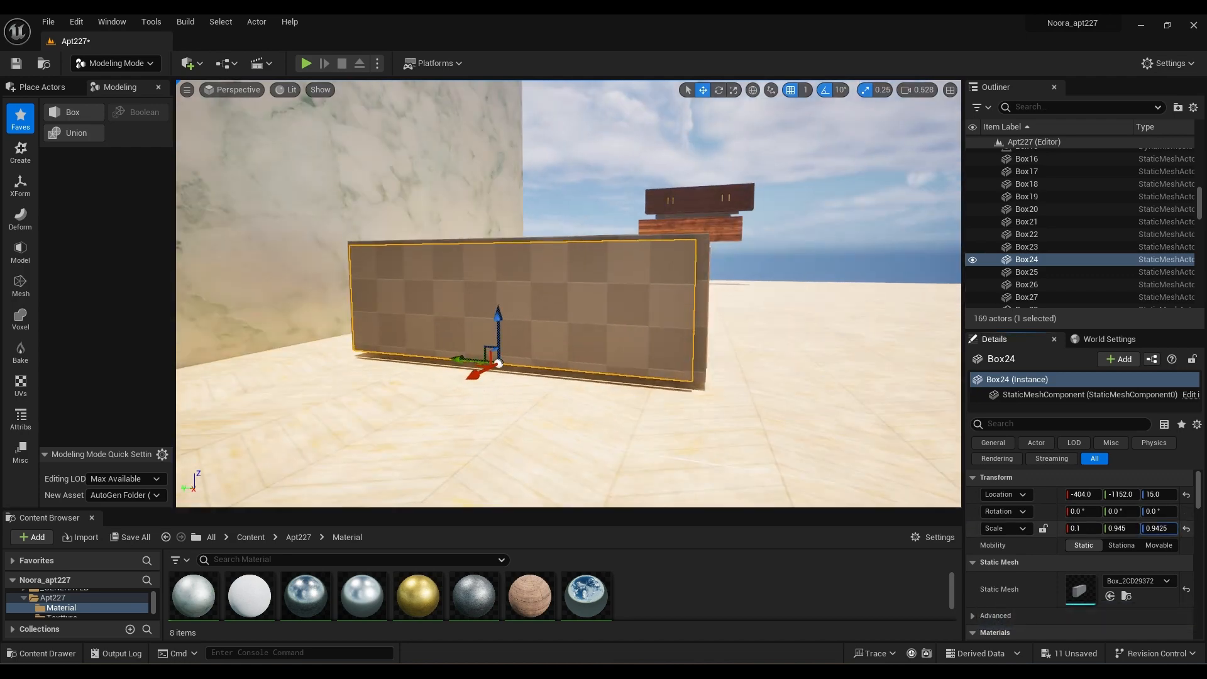
{"action": "right_click_drag", "start_coordinate": [504, 342], "coordinate": [566, 342]}
{"action": "left_click_drag", "start_coordinate": [1159, 528], "coordinate": [1150, 528]}
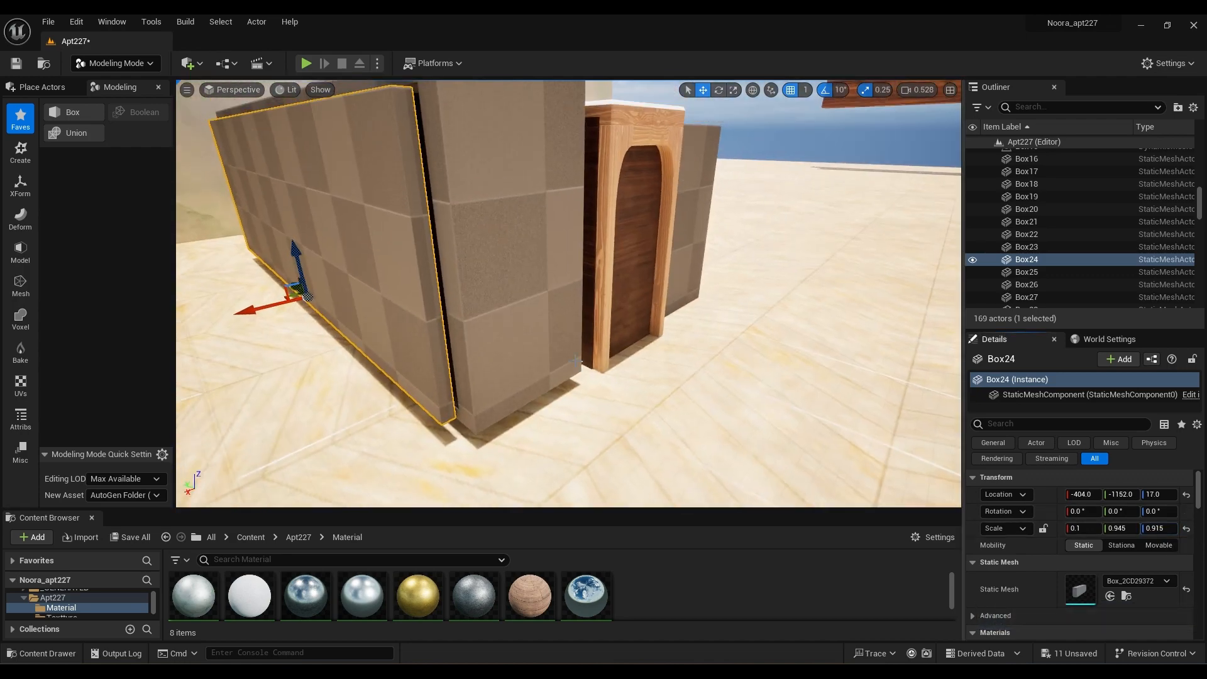
Raise the front panel to Z 20 and push it into the cabinet front at X -414
{"action": "right_click_drag", "start_coordinate": [301, 258], "coordinate": [301, 213]}
{"action": "left_click_drag", "start_coordinate": [229, 228], "coordinate": [256, 228]}
{"action": "right_click_drag", "start_coordinate": [255, 229], "coordinate": [374, 290]}
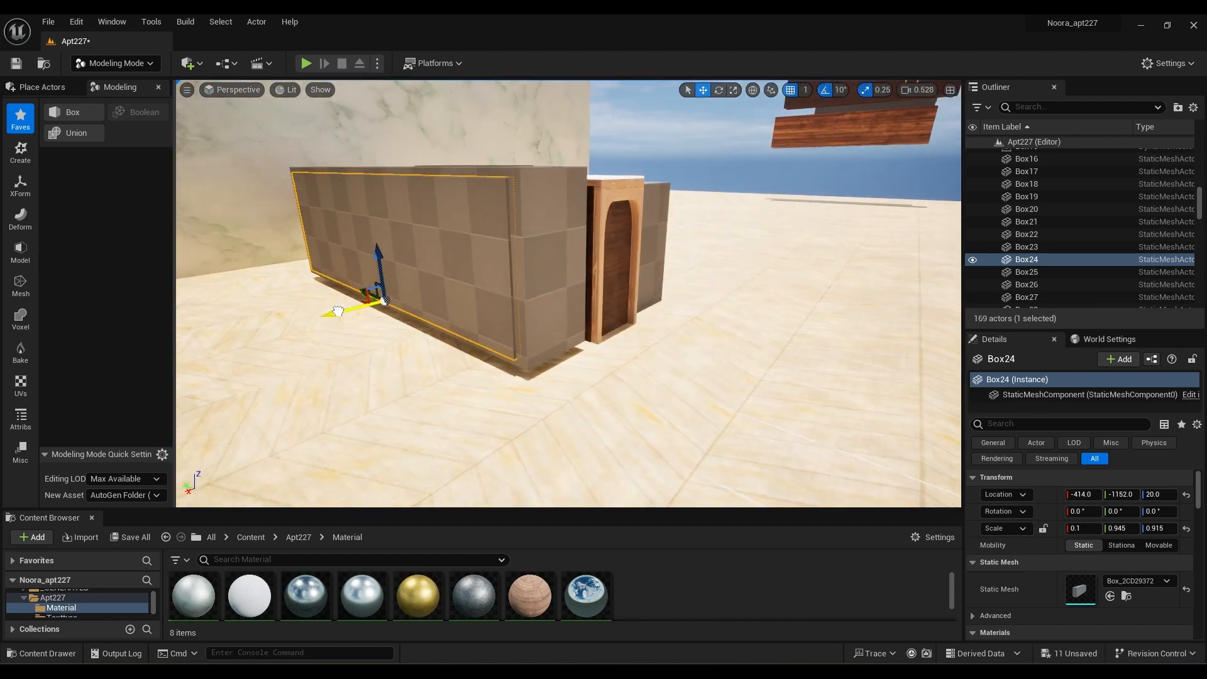
Cut the panel's shape into the cabinet front with a Mesh Boolean, keeping a duplicate panel at X -411
{"action": "left_click", "coordinate": [440, 264]}
{"action": "mouse_move", "coordinate": [337, 311]}
{"action": "left_mouse_down"}
{"action": "mouse_move", "coordinate": [205, 342]}
{"action": "mouse_move", "coordinate": [347, 310]}
{"action": "left_mouse_up"}
{"action": "left_click", "coordinate": [550, 264], "text": "shift"}
{"action": "left_click", "coordinate": [137, 112]}
{"action": "left_click", "coordinate": [584, 488]}
{"action": "left_click", "coordinate": [291, 327]}
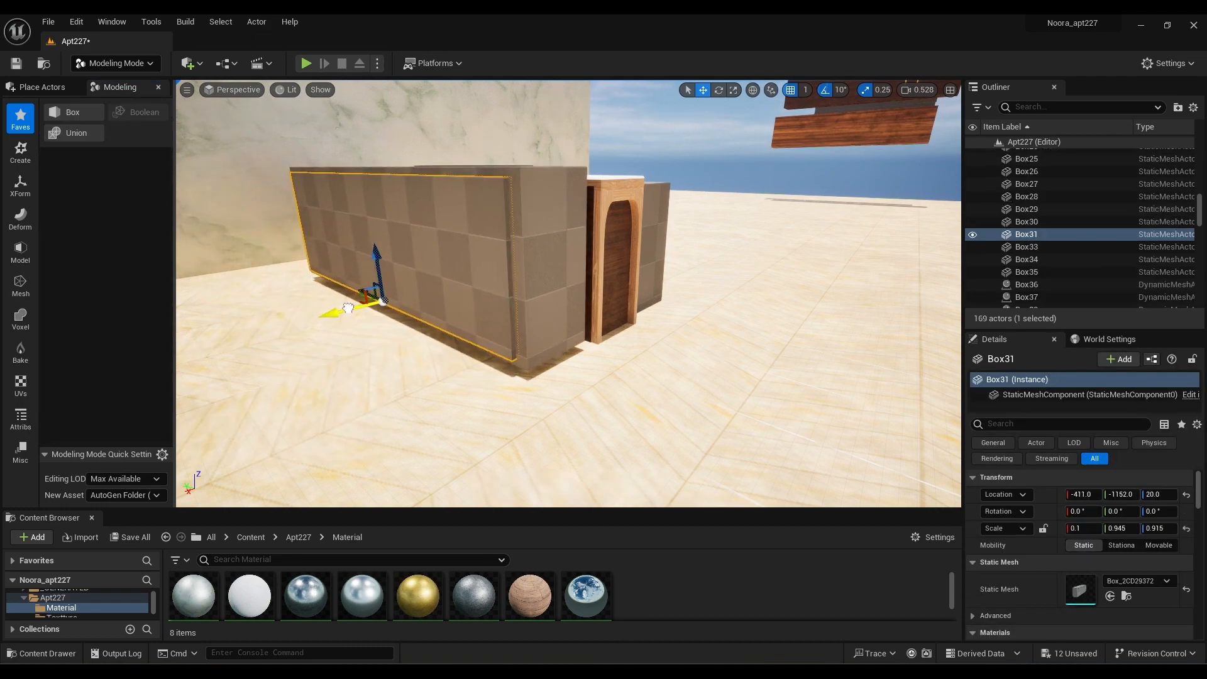
{"action": "right_click_drag", "start_coordinate": [348, 308], "coordinate": [377, 344]}
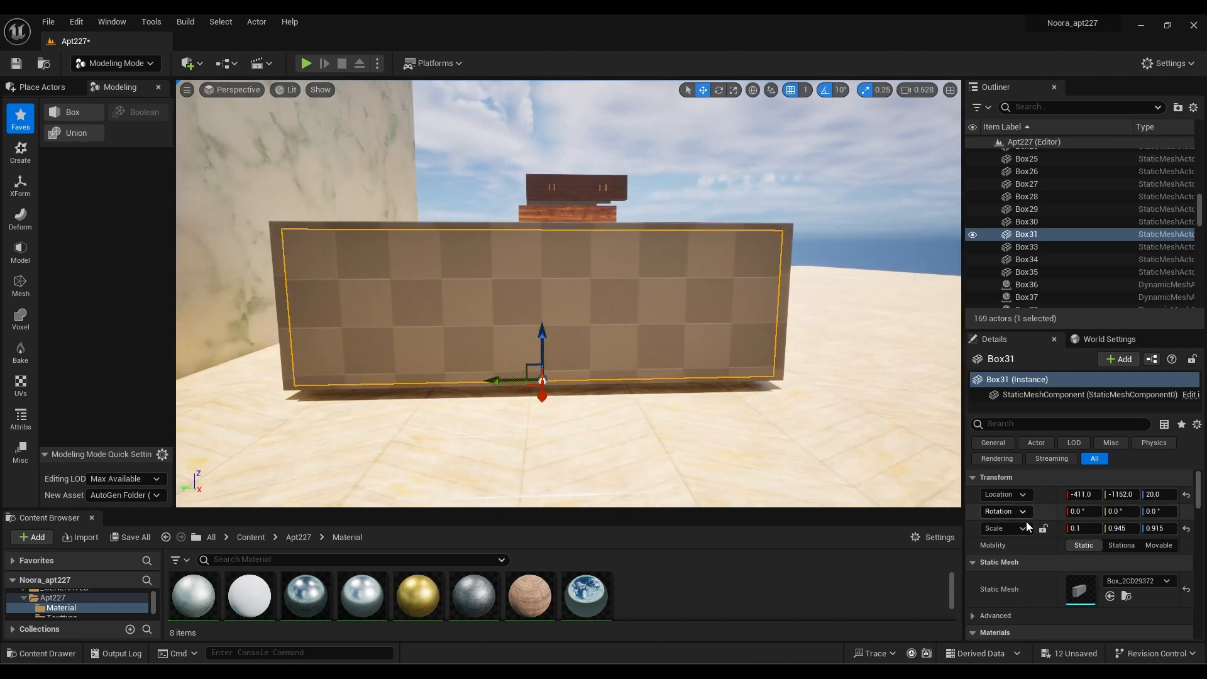
Place a spare copy of the front panel beside the cabinet and set the original panel's Y scale to 0.5
{"action": "left_click_drag", "start_coordinate": [505, 383], "coordinate": [1003, 377], "text": "alt"}
{"action": "left_click", "coordinate": [560, 353]}
{"action": "left_click", "coordinate": [1135, 529]}
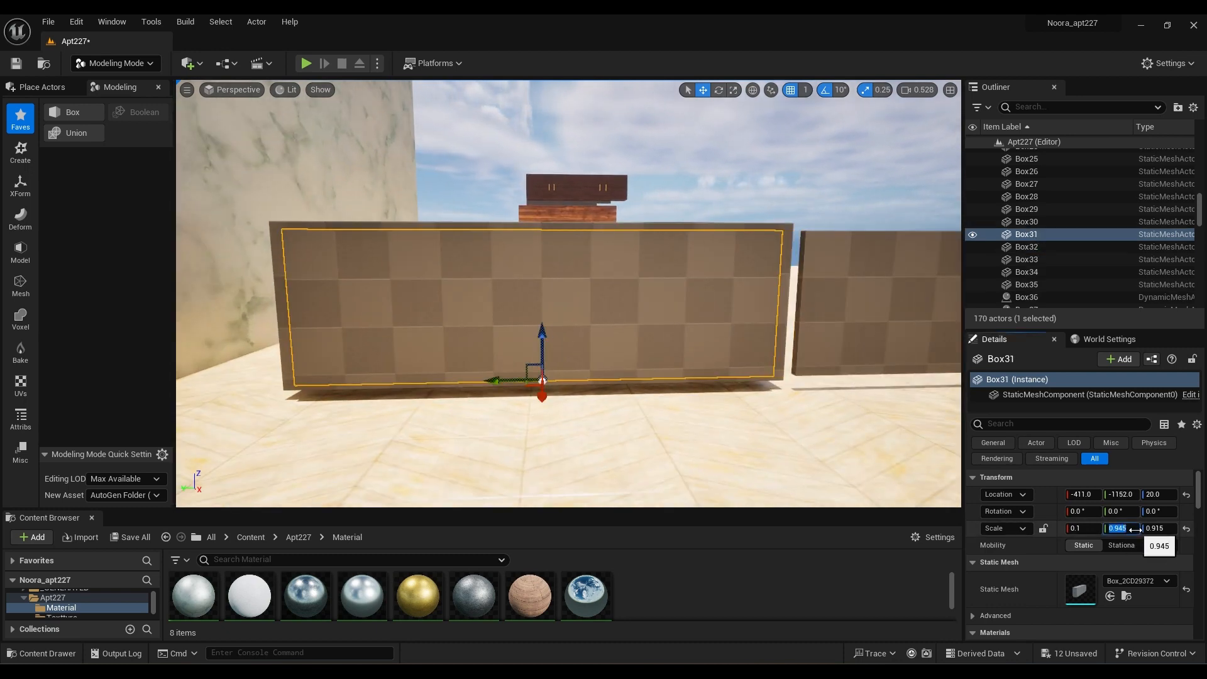
{"action": "type", "text": "0.5"}
{"action": "key", "text": "Return"}
Move the half-width panel to Y -1296 at the basin end of the cabinet front and set its Y scale to 0.49
{"action": "left_click_drag", "start_coordinate": [497, 380], "coordinate": [599, 377]}
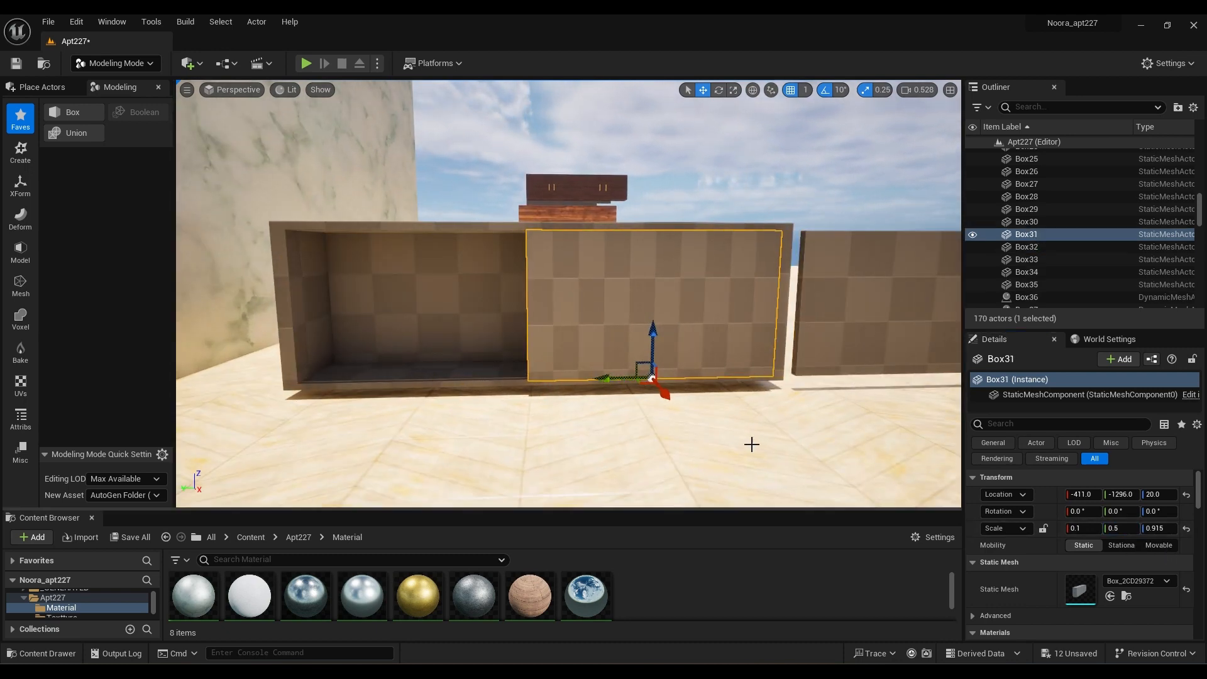
{"action": "right_click_drag", "start_coordinate": [752, 439], "coordinate": [780, 422]}
{"action": "left_click", "coordinate": [1127, 529]}
{"action": "type", "text": "0."}
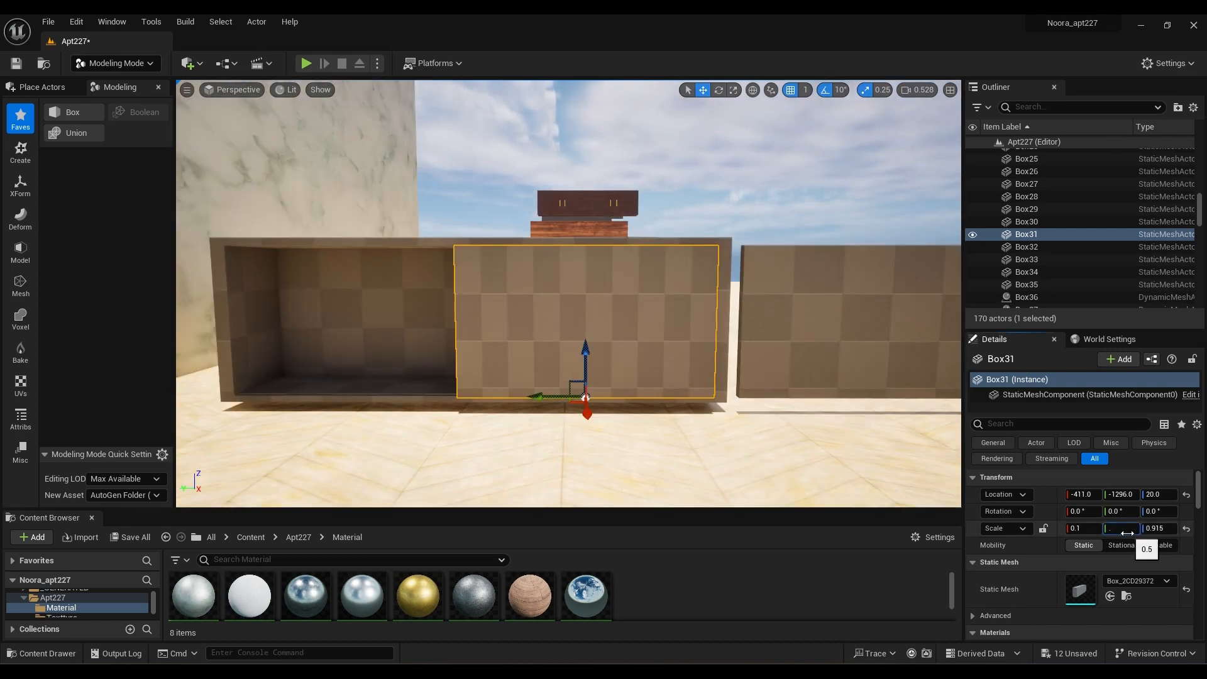
{"action": "type", "text": "49"}
{"action": "key", "text": "Return"}
Copy the half-width door panel to the open half of the cabinet front and fine-tune the original's Y position
{"action": "left_click_drag", "start_coordinate": [539, 397], "coordinate": [317, 388], "text": "alt"}
{"action": "left_click", "coordinate": [566, 378]}
{"action": "left_click", "coordinate": [440, 377]}
{"action": "left_click", "coordinate": [565, 377]}
{"action": "right_click_drag", "start_coordinate": [692, 376], "coordinate": [760, 376]}
{"action": "left_click", "coordinate": [770, 376]}
{"action": "left_click", "coordinate": [770, 376]}
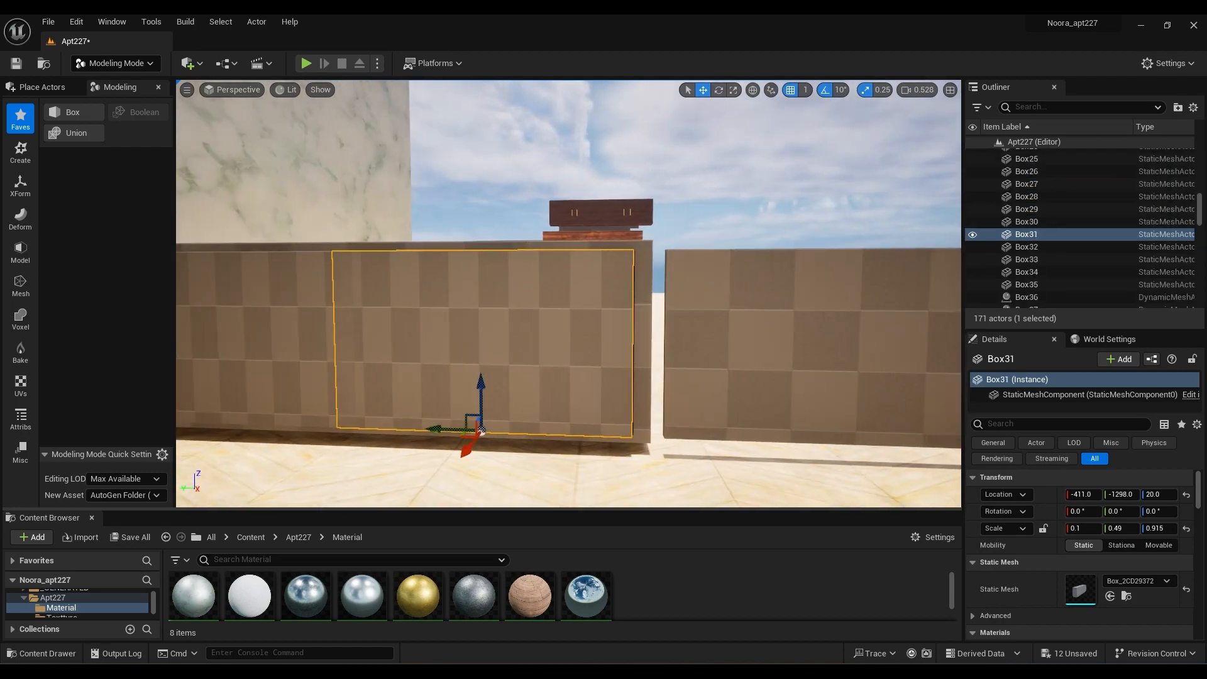
{"action": "left_click_drag", "start_coordinate": [435, 428], "coordinate": [438, 427]}
{"action": "right_click_drag", "start_coordinate": [439, 426], "coordinate": [856, 553]}
Set the copied door panel's Y scale to 0.475 and move it to Y -997
{"action": "left_click", "coordinate": [528, 337]}
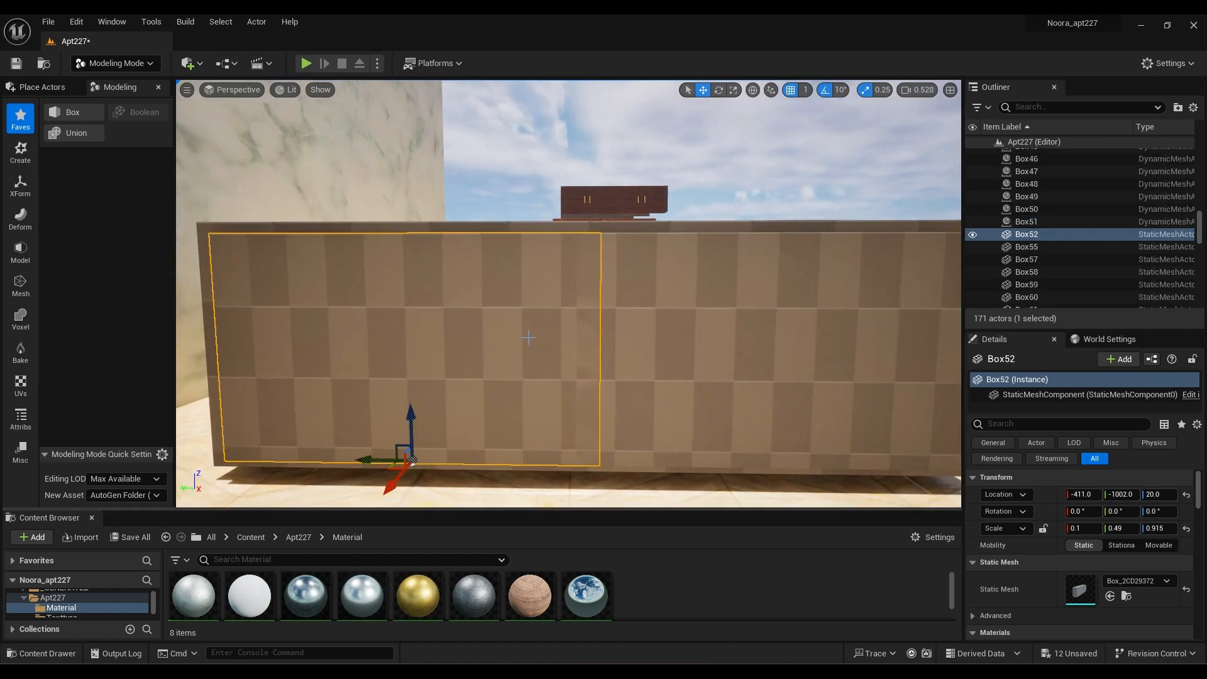
{"action": "left_click_drag", "start_coordinate": [1118, 528], "coordinate": [1107, 528]}
{"action": "left_click_drag", "start_coordinate": [376, 460], "coordinate": [363, 459]}
{"action": "right_click_drag", "start_coordinate": [377, 440], "coordinate": [377, 491]}
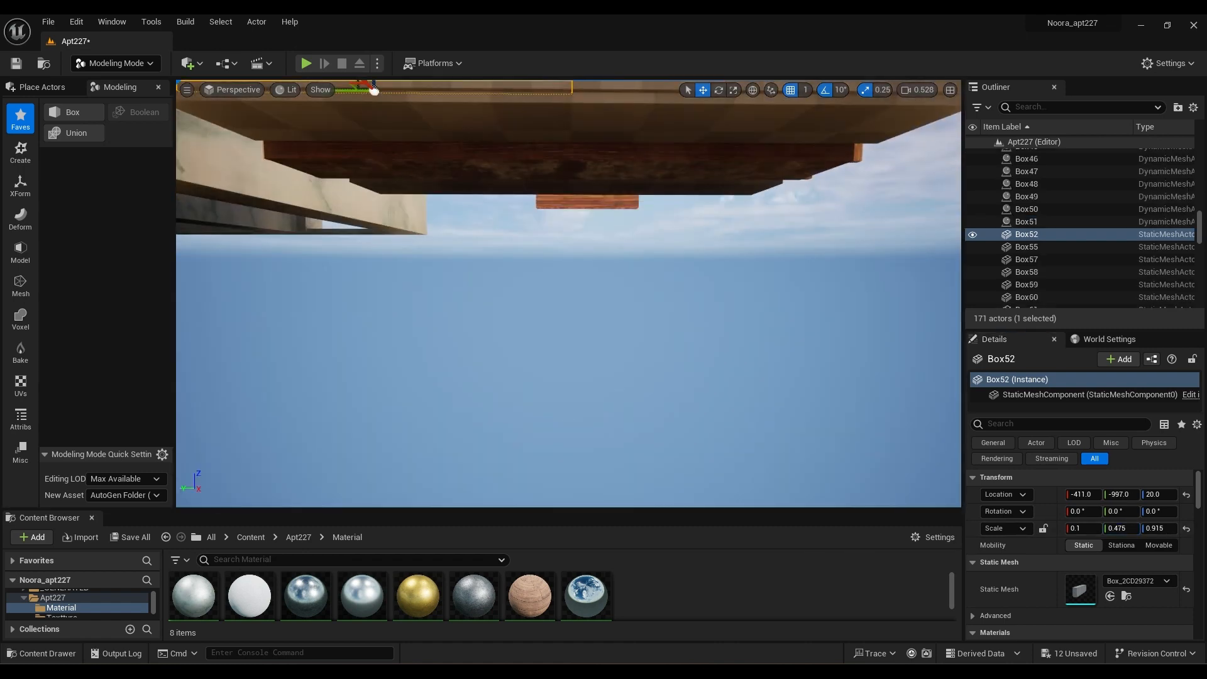
Set the basin-end door panel's Y scale to 0.485 and move it to Y -1305
{"action": "right_click_drag", "start_coordinate": [374, 91], "coordinate": [648, 461]}
{"action": "left_click_drag", "start_coordinate": [648, 460], "coordinate": [639, 461]}
{"action": "right_click_drag", "start_coordinate": [638, 460], "coordinate": [629, 352]}
{"action": "left_click", "coordinate": [628, 352]}
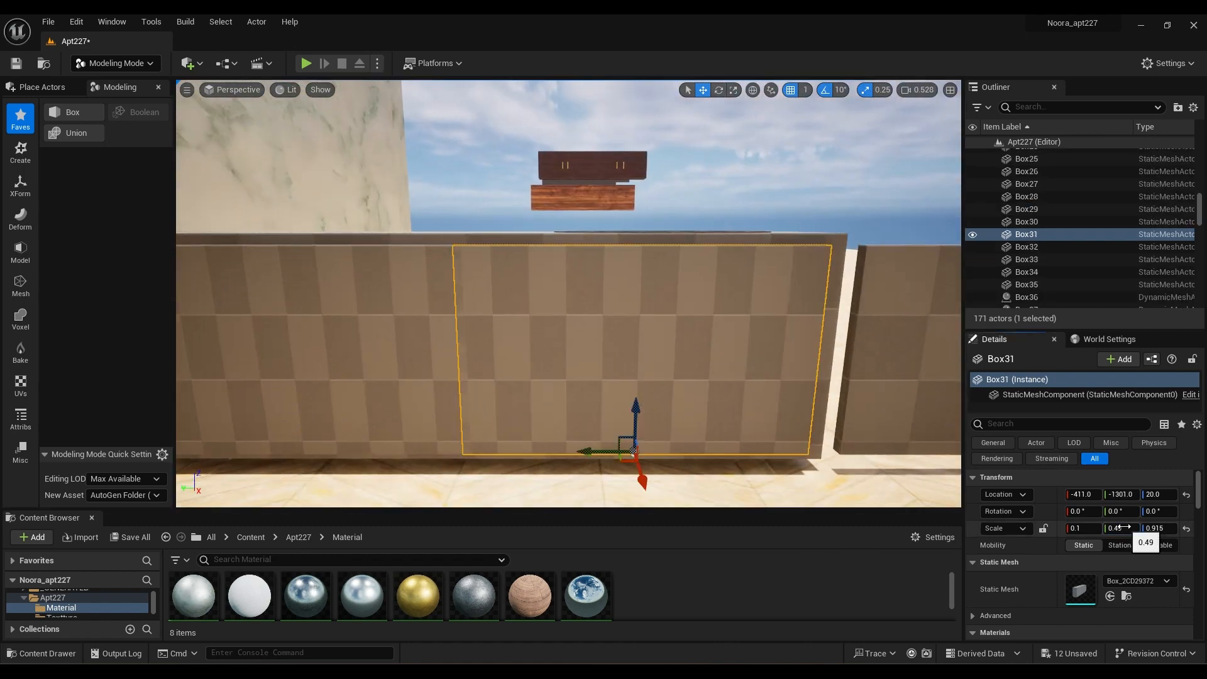
{"action": "left_click_drag", "start_coordinate": [1124, 527], "coordinate": [1117, 527]}
{"action": "right_click_drag", "start_coordinate": [784, 493], "coordinate": [685, 478]}
{"action": "left_click_drag", "start_coordinate": [523, 452], "coordinate": [532, 452]}
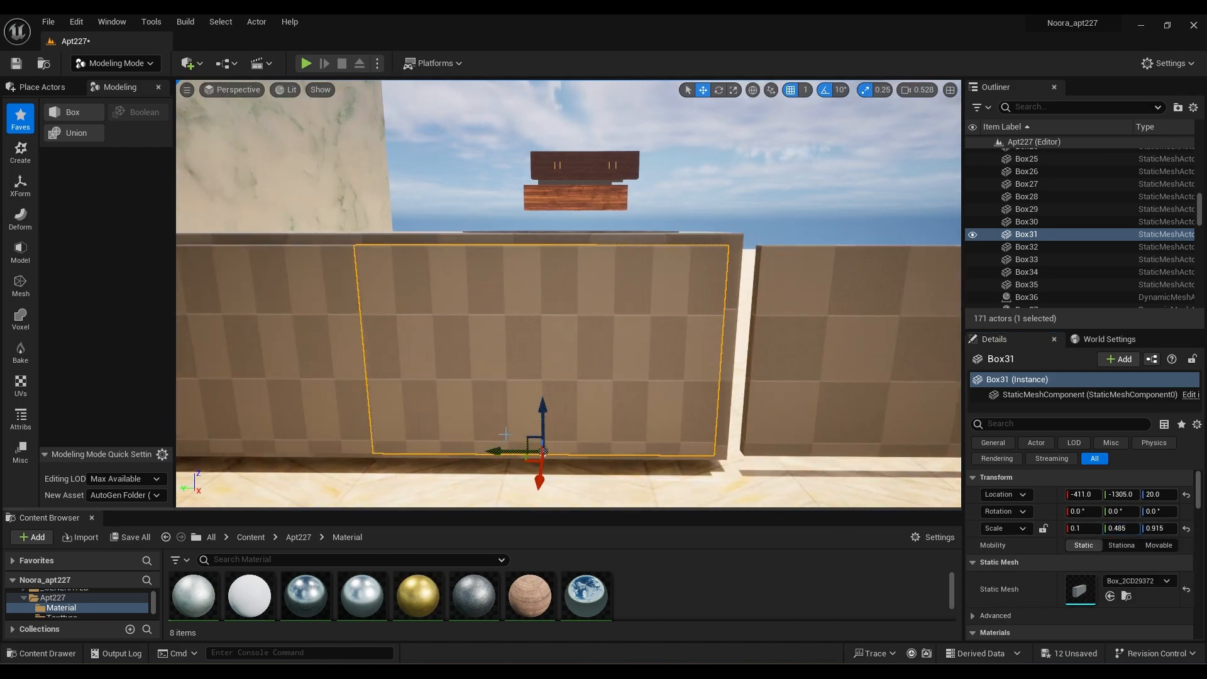
Copy the basin straight up above the counter to about Z 304 and flip the copy upside down by 180°
{"action": "right_click_drag", "start_coordinate": [506, 434], "coordinate": [441, 434]}
{"action": "left_click", "coordinate": [506, 434]}
{"action": "left_click", "coordinate": [660, 409]}
{"action": "right_click_drag", "start_coordinate": [660, 409], "coordinate": [786, 403]}
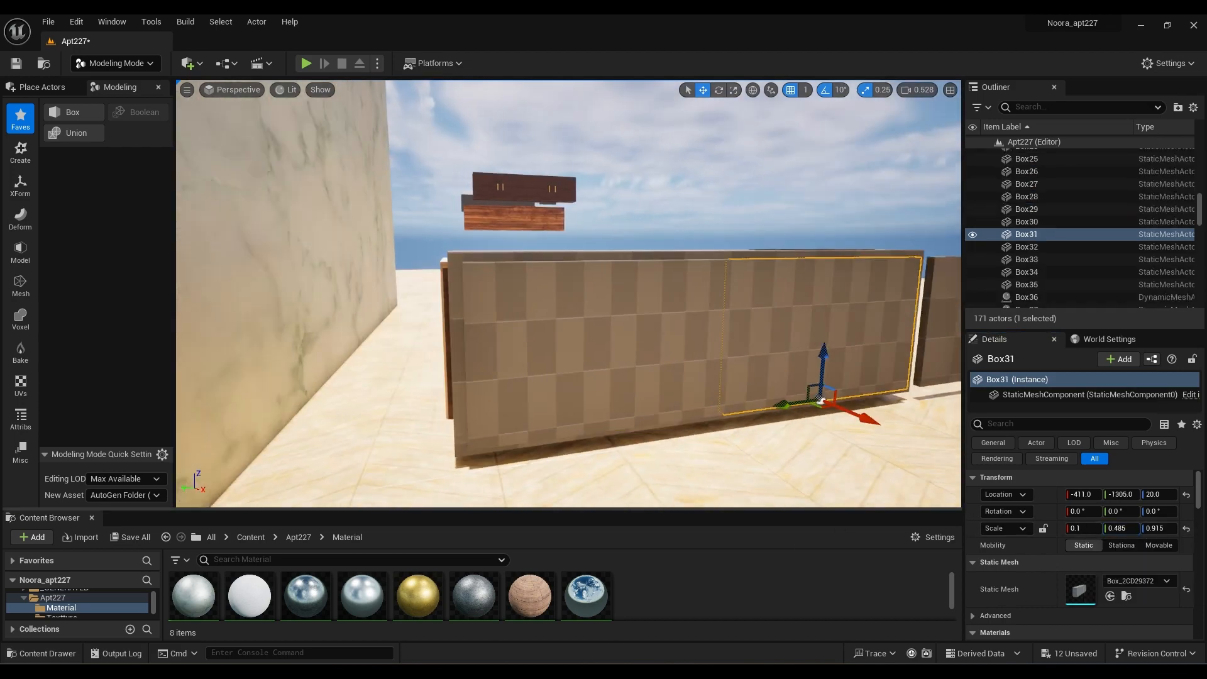
{"action": "mouse_move", "coordinate": [672, 383]}
{"action": "right_mouse_down"}
{"action": "mouse_move", "coordinate": [585, 371]}
{"action": "mouse_move", "coordinate": [673, 352]}
{"action": "mouse_move", "coordinate": [672, 383]}
{"action": "right_mouse_up"}
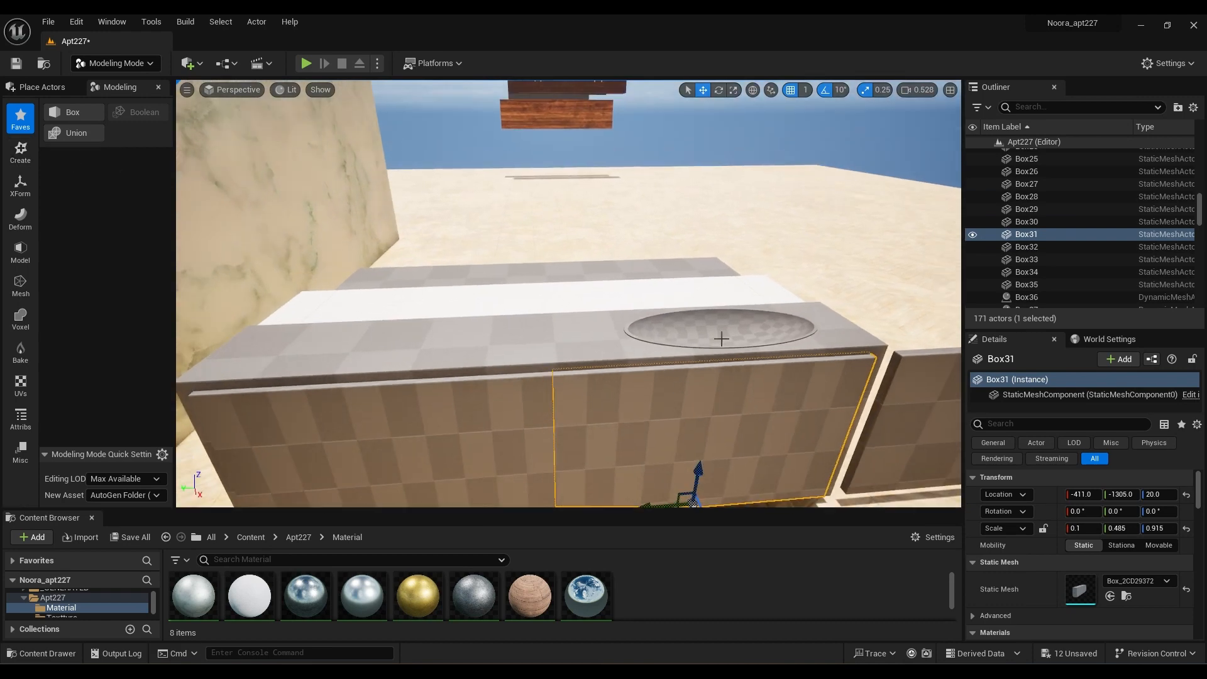
{"action": "left_click", "coordinate": [697, 333]}
{"action": "left_click_drag", "start_coordinate": [698, 337], "coordinate": [707, 245]}
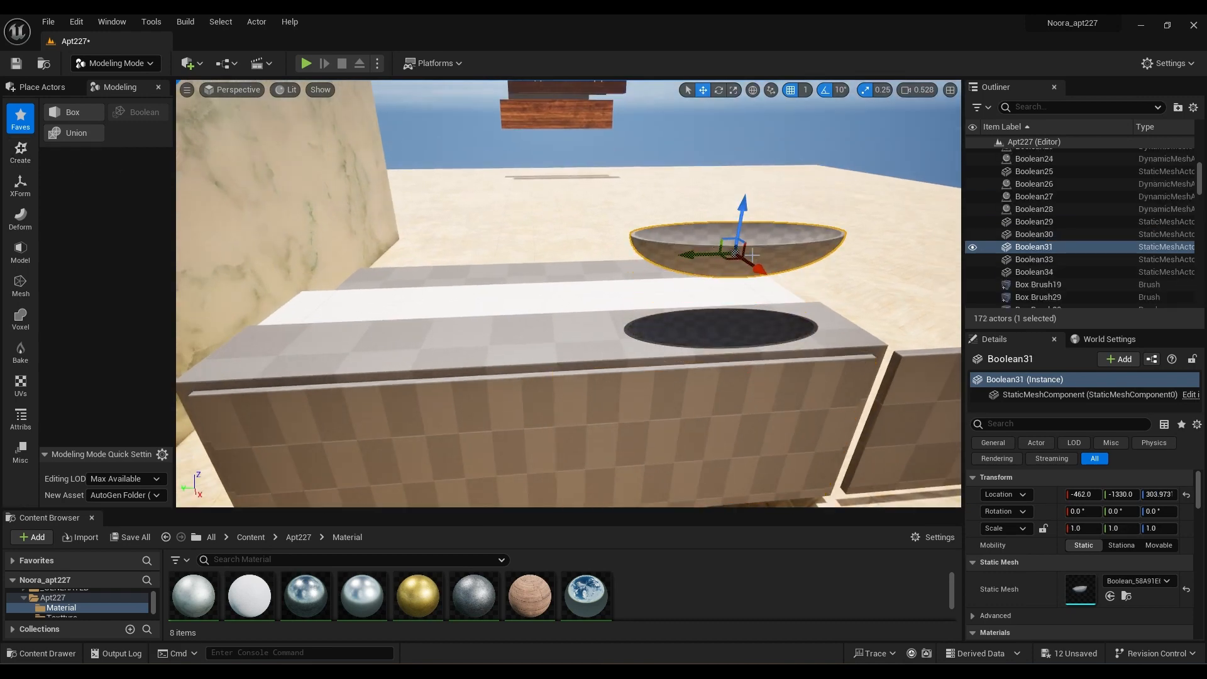
{"action": "key", "text": "e"}
{"action": "mouse_move", "coordinate": [766, 194]}
{"action": "left_mouse_down"}
{"action": "mouse_move", "coordinate": [811, 239]}
{"action": "mouse_move", "coordinate": [766, 195]}
{"action": "left_mouse_up"}
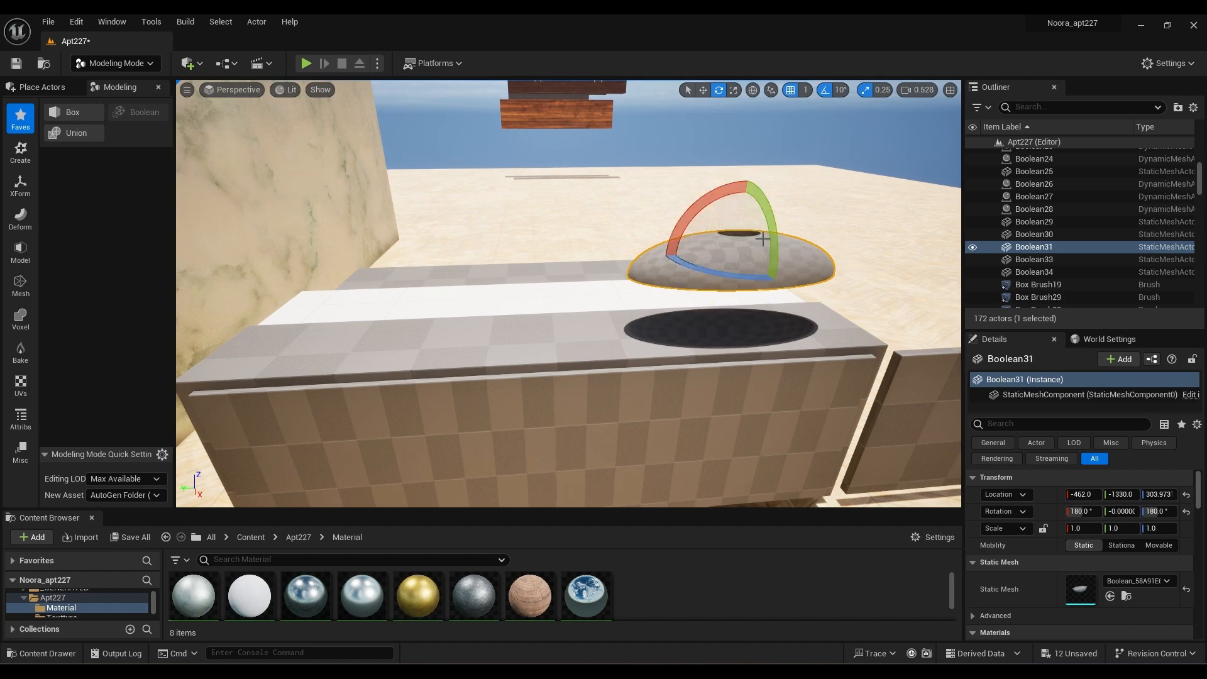
Set the flipped basin copy's Y scale to 0.5 and tilt it to a rotation of about 159.7°, -9.4°, 183.5°
{"action": "key", "text": "r"}
{"action": "left_click_drag", "start_coordinate": [691, 252], "coordinate": [655, 255]}
{"action": "key", "text": "e"}
{"action": "left_click_drag", "start_coordinate": [707, 220], "coordinate": [713, 242]}
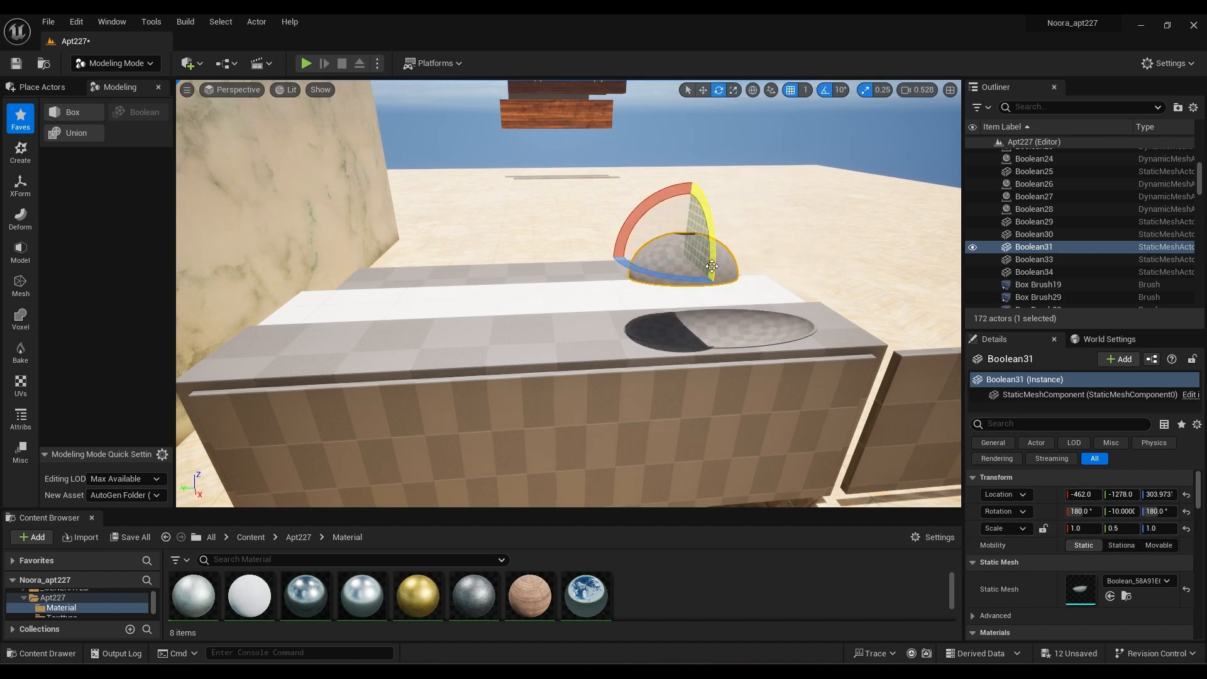
{"action": "left_click_drag", "start_coordinate": [655, 200], "coordinate": [632, 223]}
Lock the dome's scale ratio, shrink it to X scale 0.525 and move it to X -485, Y -1268, Z 306
{"action": "key", "text": "w"}
{"action": "left_click", "coordinate": [1041, 528]}
{"action": "left_click_drag", "start_coordinate": [1083, 528], "coordinate": [1053, 528]}
{"action": "right_click_drag", "start_coordinate": [635, 349], "coordinate": [591, 349]}
{"action": "left_click_drag", "start_coordinate": [606, 283], "coordinate": [606, 275]}
{"action": "left_click_drag", "start_coordinate": [585, 340], "coordinate": [622, 299]}
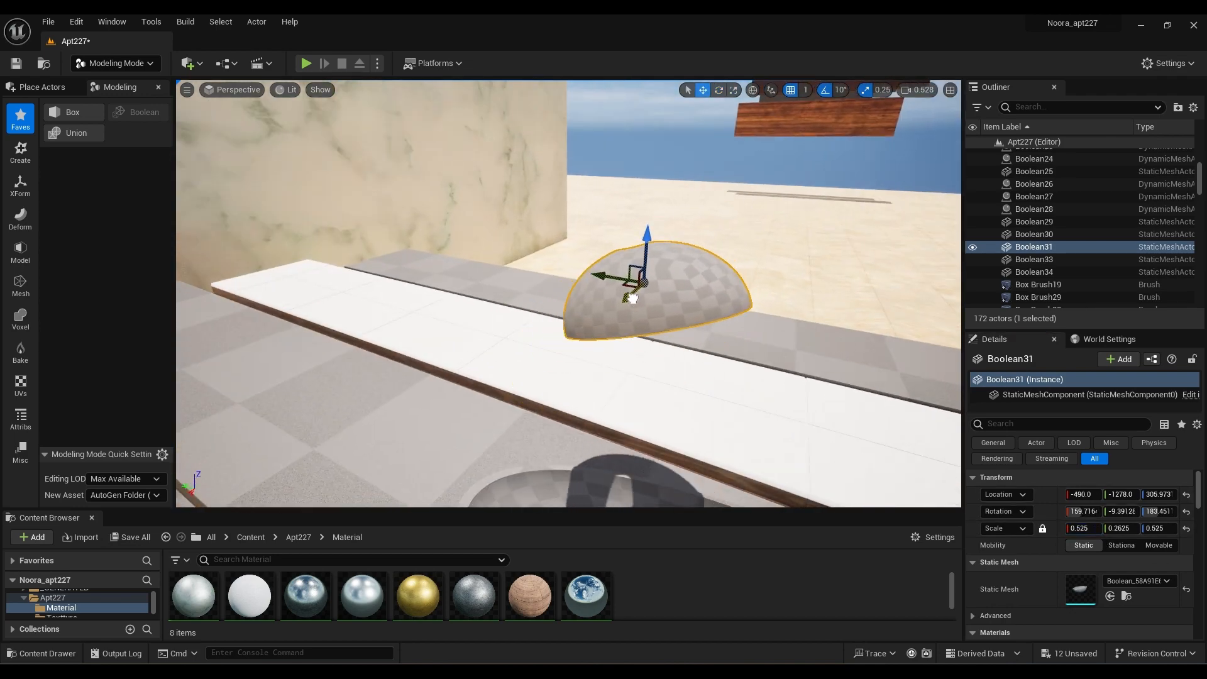
{"action": "right_click_drag", "start_coordinate": [623, 299], "coordinate": [647, 315]}
{"action": "left_click_drag", "start_coordinate": [616, 226], "coordinate": [602, 228]}
Place a new cylinder on the counter beside the basin with height 100 and 5 radial slices
{"action": "left_click", "coordinate": [20, 152]}
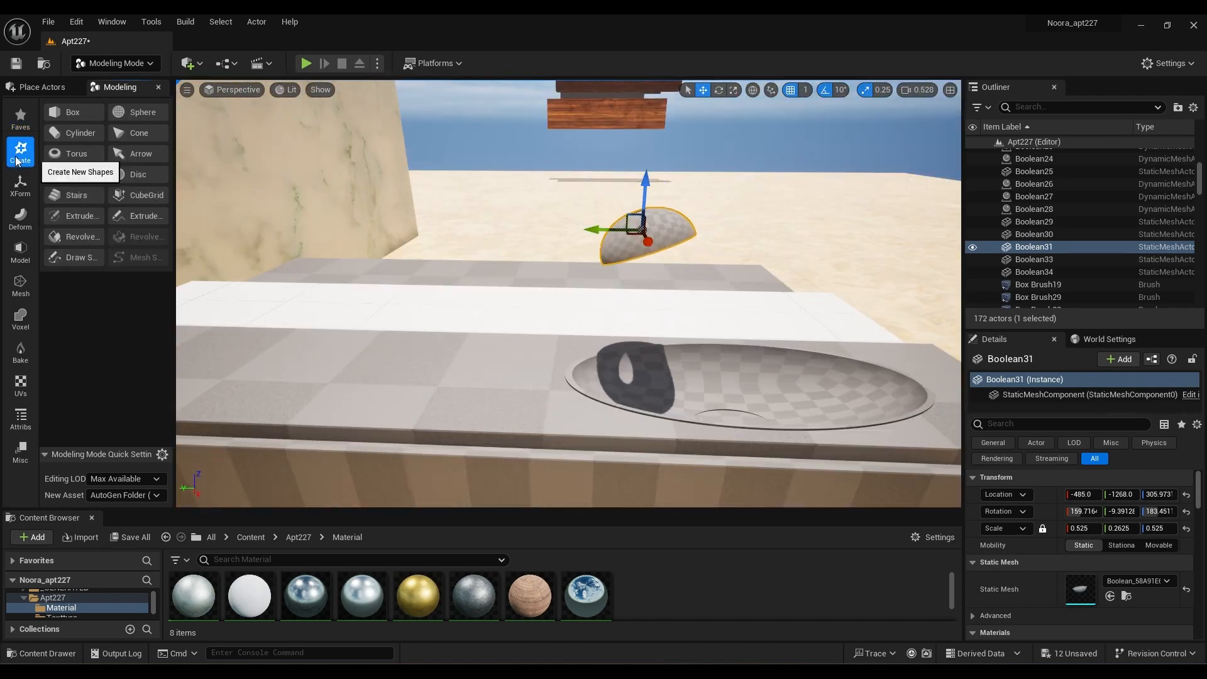
{"action": "left_click", "coordinate": [110, 183]}
{"action": "left_click", "coordinate": [488, 341]}
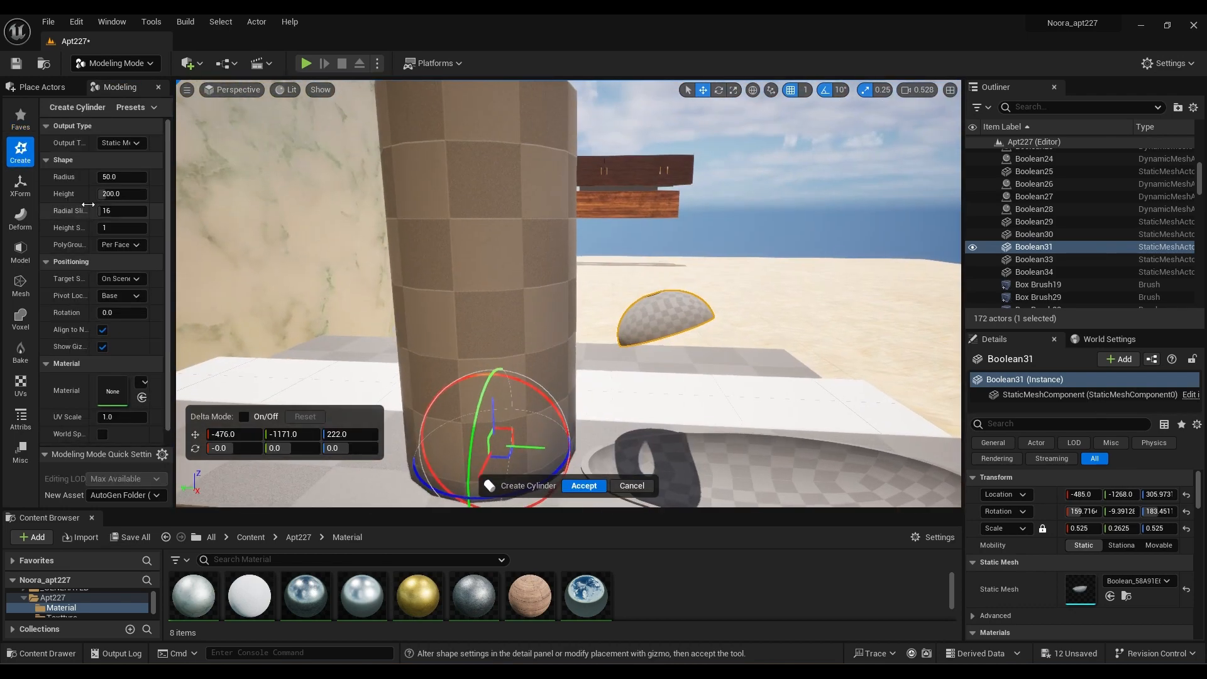
{"action": "left_click", "coordinate": [124, 196]}
{"action": "type", "text": "100"}
{"action": "key", "text": "Return"}
{"action": "type", "text": "3"}
{"action": "key", "text": "Return"}
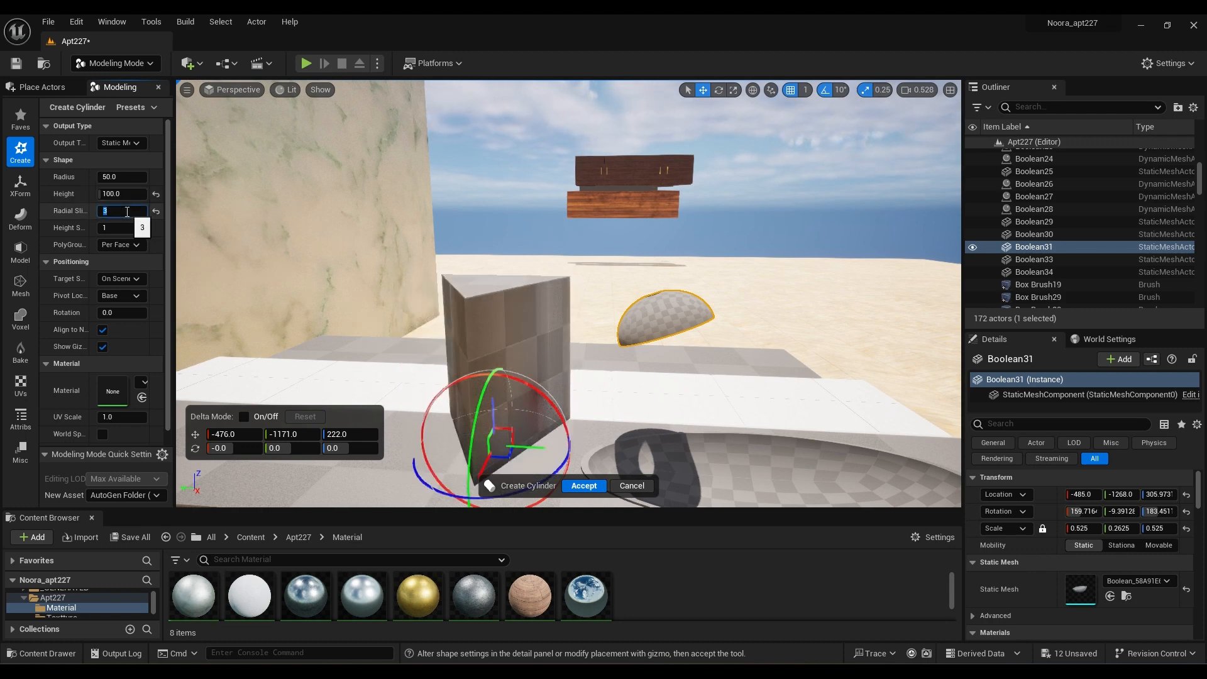
{"action": "type", "text": "5"}
{"action": "key", "text": "Return"}
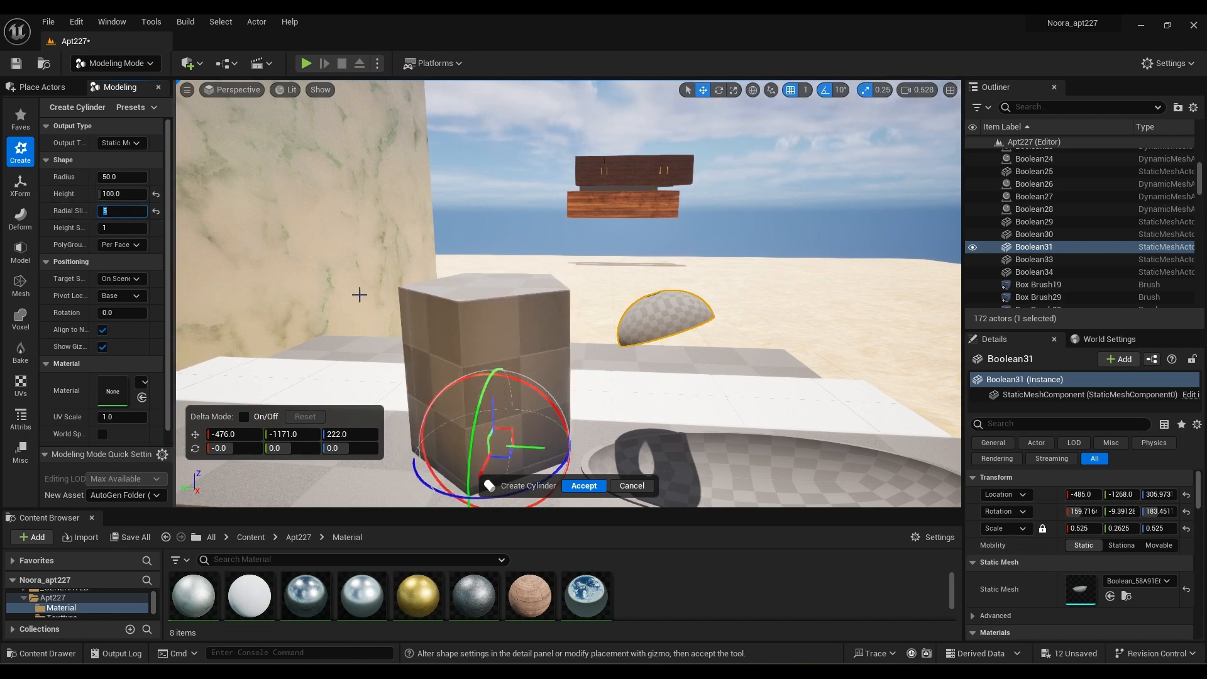
Set the new cylinder's radius to 30 and its radial slices to 60
{"action": "left_click", "coordinate": [123, 177]}
{"action": "type", "text": "30"}
{"action": "key", "text": "Return"}
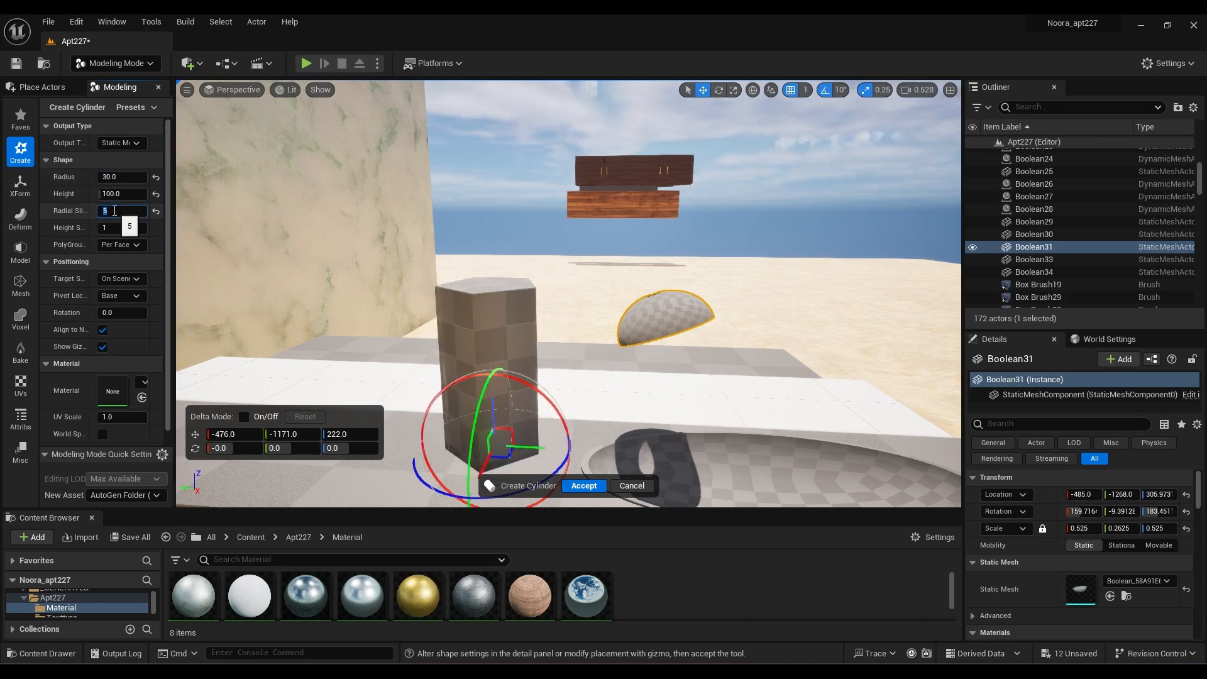
{"action": "type", "text": "10"}
{"action": "key", "text": "Return"}
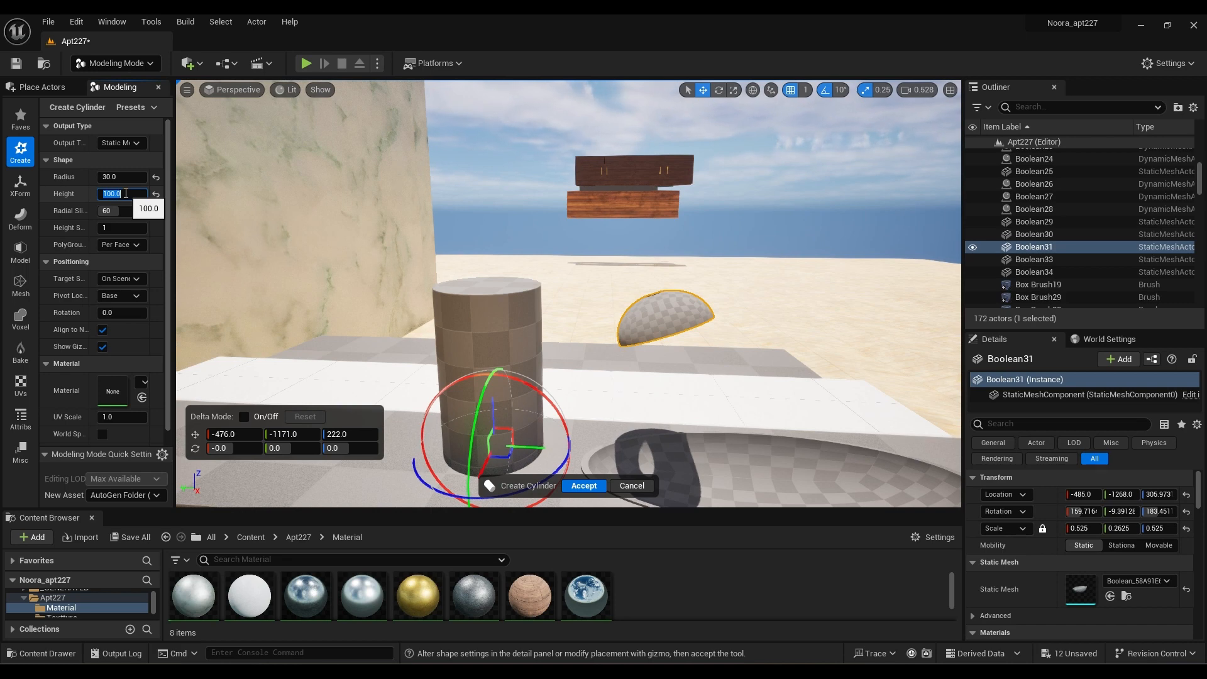
Set the new cylinder's height to 80 and its radius to 20
{"action": "left_click", "coordinate": [126, 194]}
{"action": "type", "text": "70"}
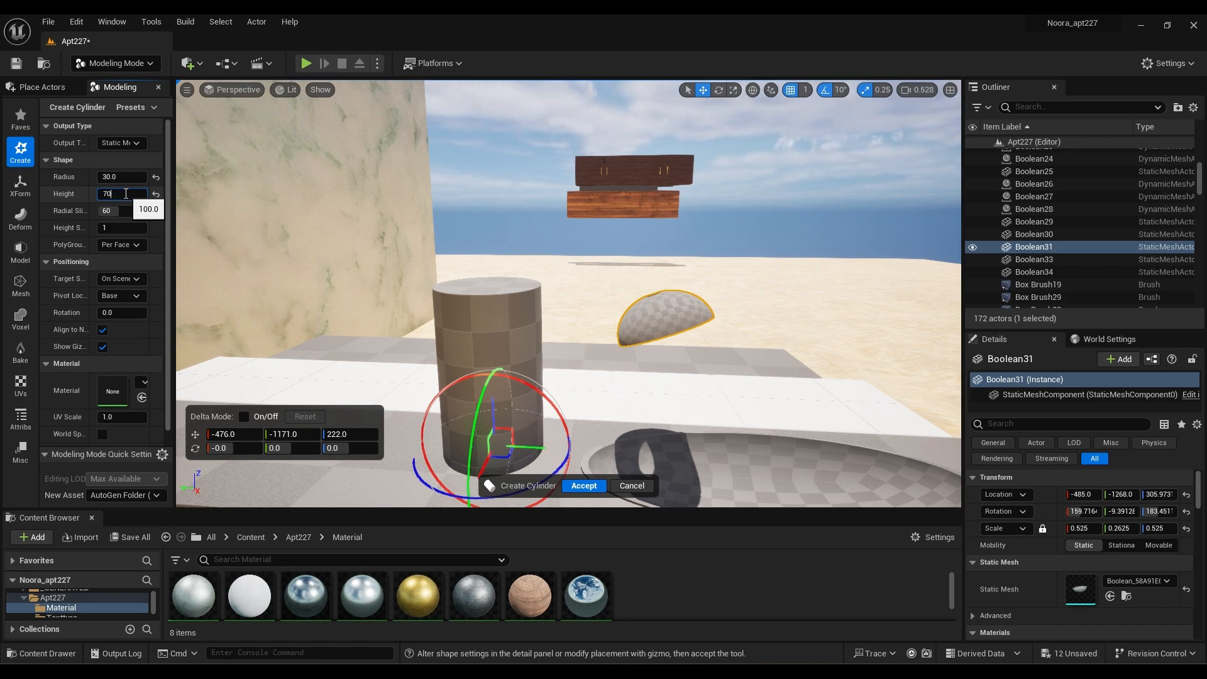
{"action": "key", "text": "Return"}
{"action": "type", "text": "80"}
{"action": "key", "text": "Return"}
{"action": "type", "text": "20"}
{"action": "key", "text": "Return"}
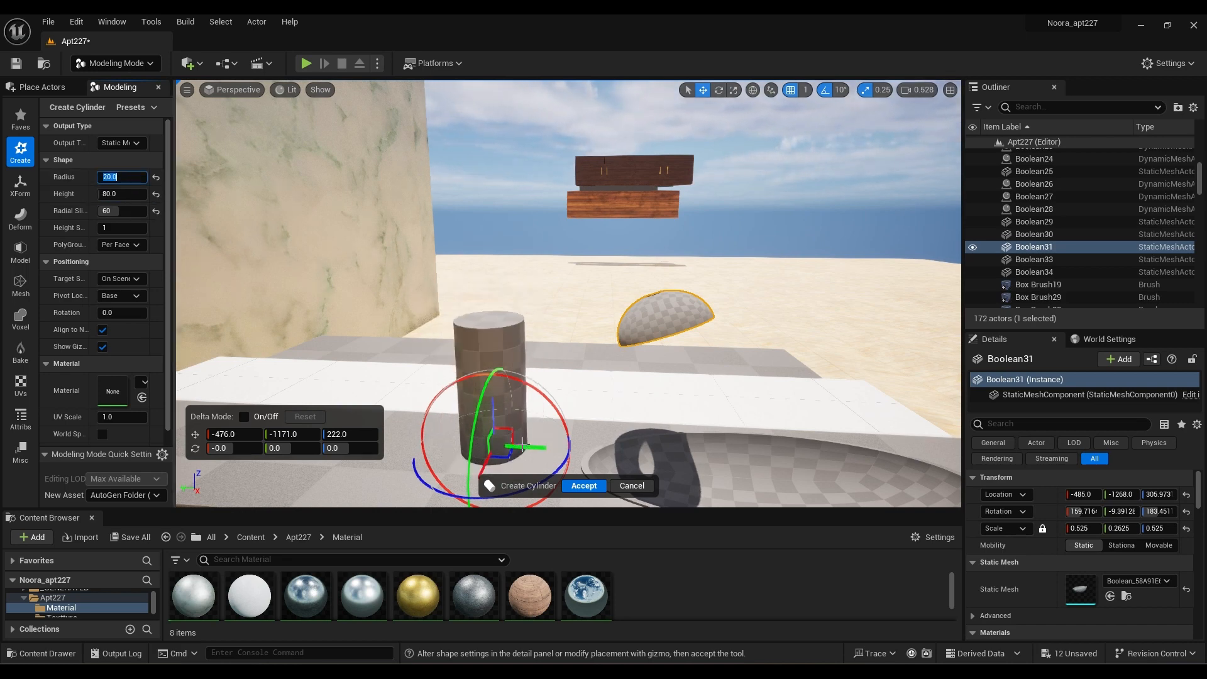
Set the cylinder's radius to 10 and height subdivisions to 5, then create it at X -495, Y -1203
{"action": "left_click_drag", "start_coordinate": [521, 447], "coordinate": [571, 450]}
{"action": "type", "text": "10"}
{"action": "key", "text": "Return"}
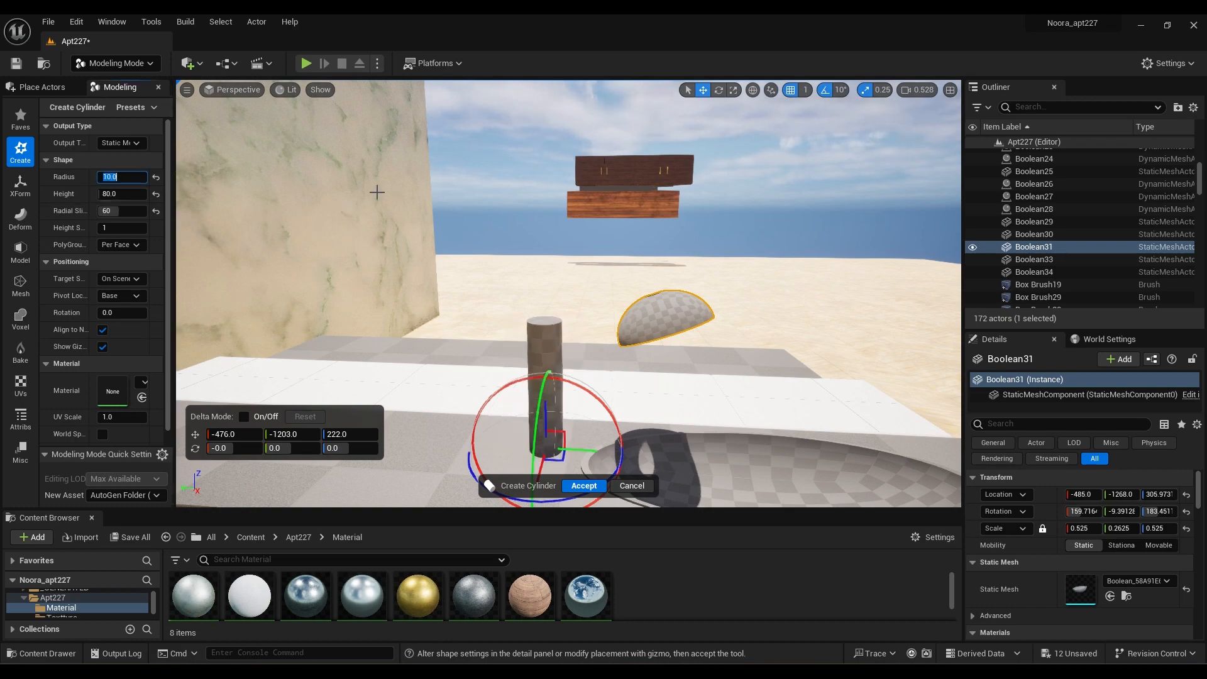
{"action": "key", "text": "w"}
{"action": "right_click_drag", "start_coordinate": [586, 326], "coordinate": [617, 408]}
{"action": "key", "text": "s"}
{"action": "left_click_drag", "start_coordinate": [509, 431], "coordinate": [515, 404]}
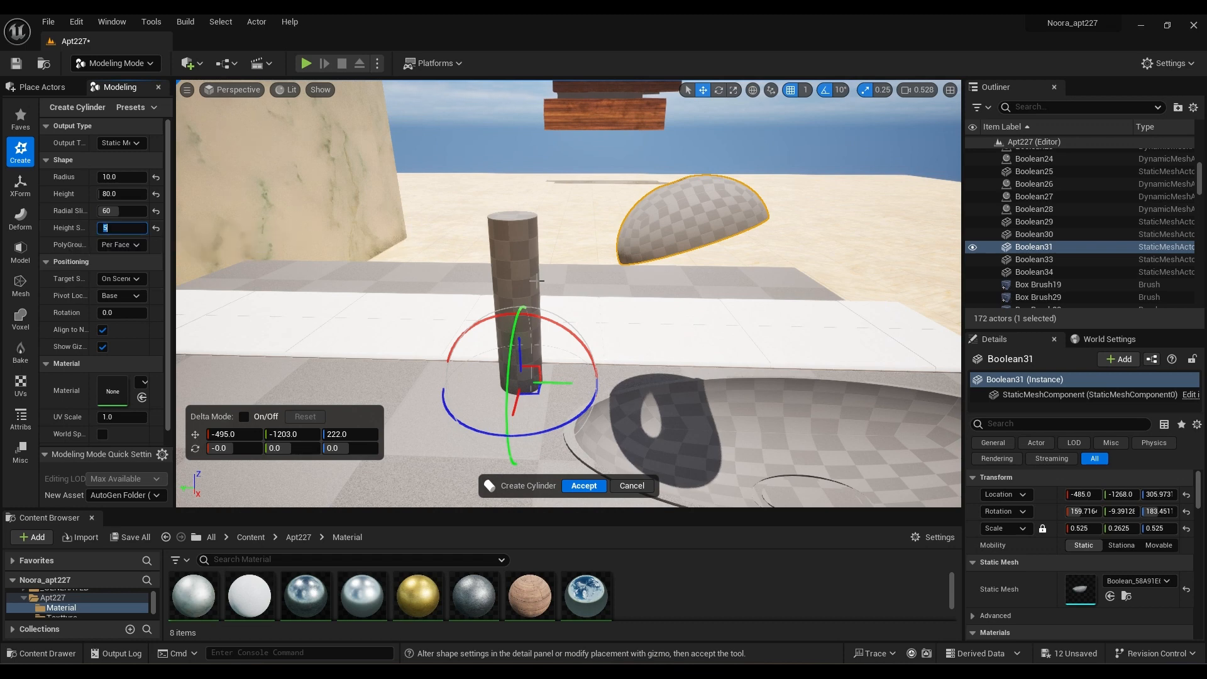
{"action": "left_click", "coordinate": [584, 486]}
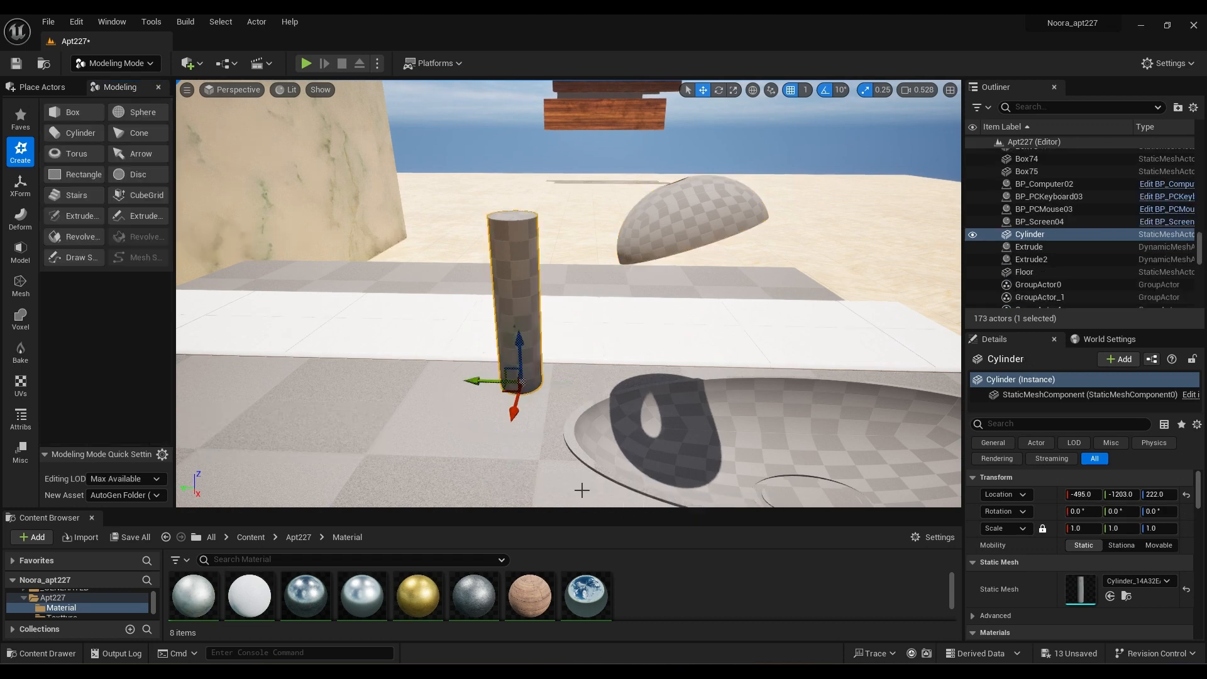
{"action": "key", "text": "Escape"}
Copy the cylinder upward to Z 252 and scale the copy uniformly to 0.89
{"action": "right_click_drag", "start_coordinate": [463, 237], "coordinate": [503, 239]}
{"action": "left_click", "coordinate": [450, 348]}
{"action": "left_click_drag", "start_coordinate": [450, 348], "coordinate": [443, 300], "text": "alt"}
{"action": "left_click_drag", "start_coordinate": [1083, 528], "coordinate": [1069, 528]}
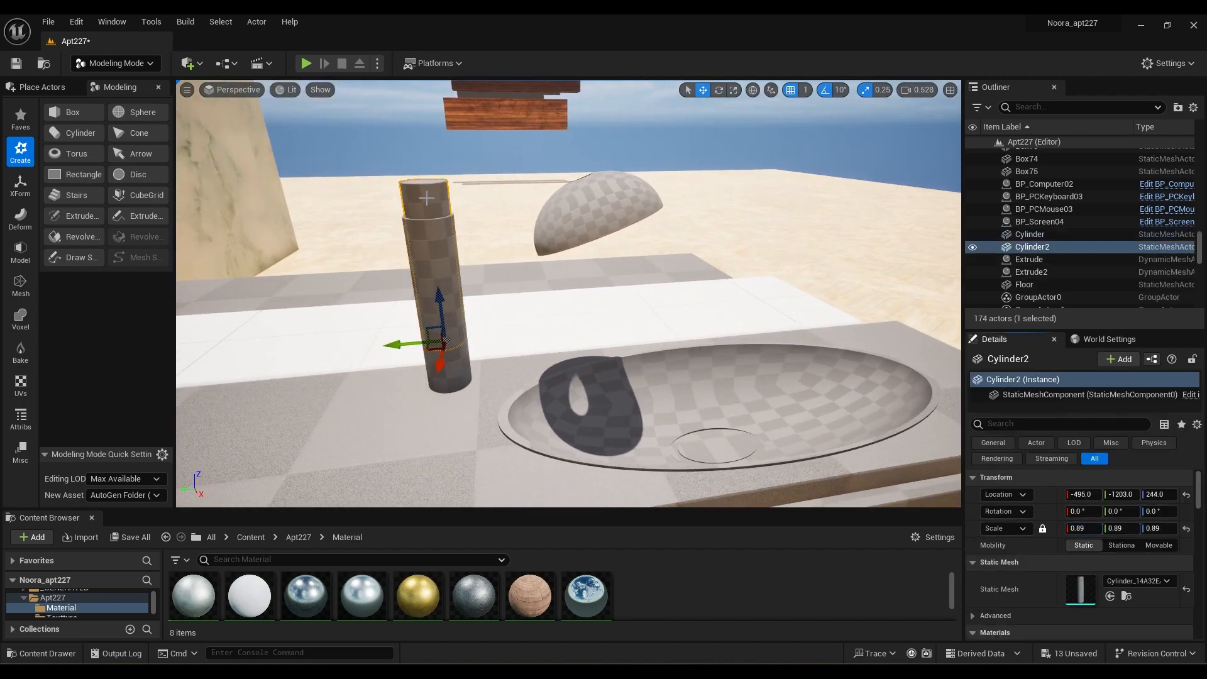
{"action": "left_click_drag", "start_coordinate": [441, 310], "coordinate": [443, 302]}
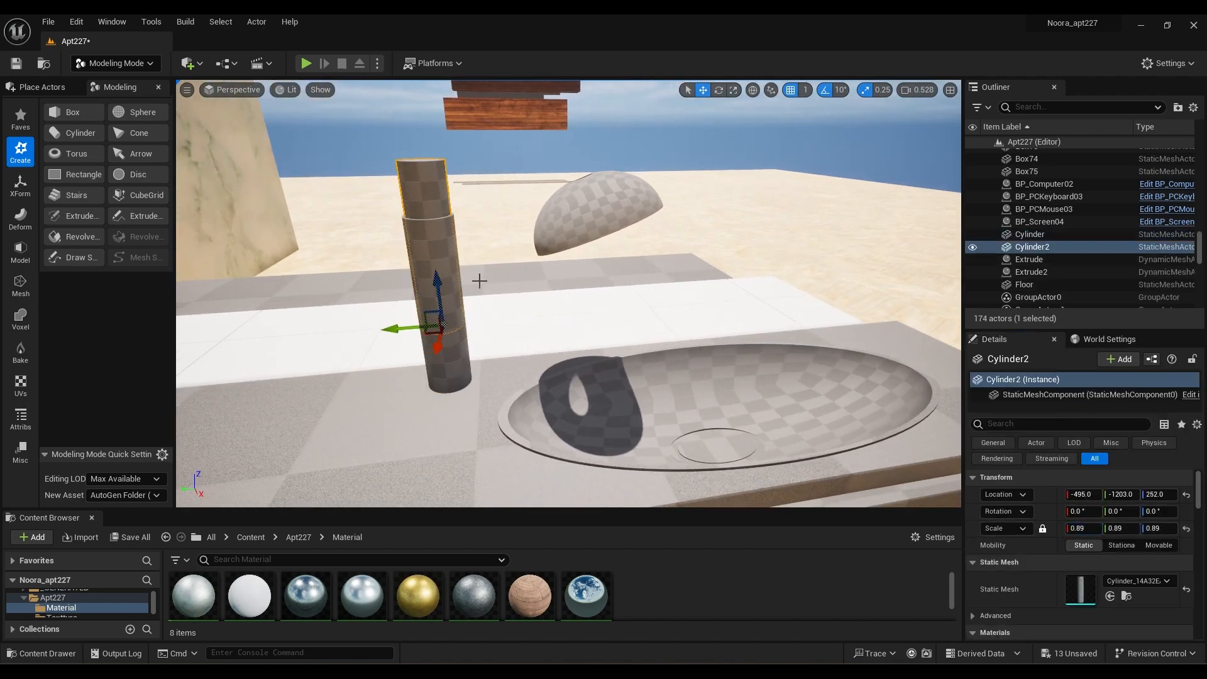
Make a 0.33-scale copy of the upper cylinder at Y -1227, Z 312 and tilt it to a Y rotation of -80°
{"action": "mouse_move", "coordinate": [505, 277]}
{"action": "right_mouse_down"}
{"action": "mouse_move", "coordinate": [390, 280]}
{"action": "mouse_move", "coordinate": [415, 264]}
{"action": "mouse_move", "coordinate": [522, 283]}
{"action": "mouse_move", "coordinate": [505, 277]}
{"action": "right_mouse_up"}
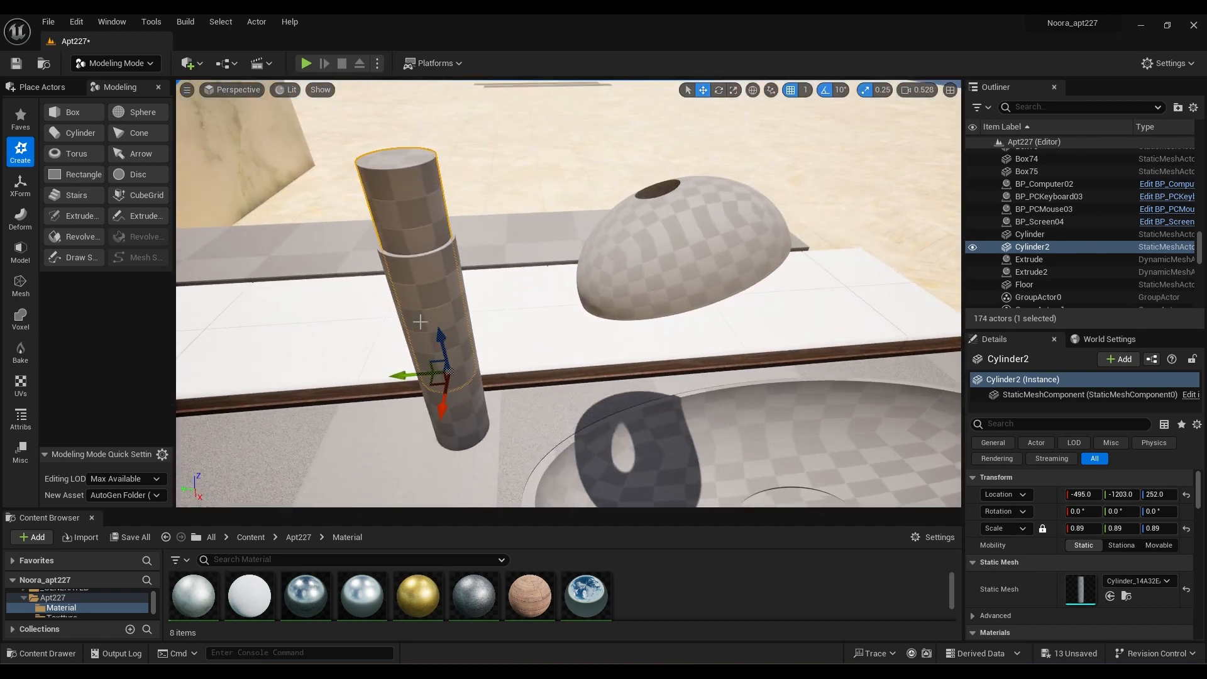
{"action": "left_click_drag", "start_coordinate": [408, 376], "coordinate": [481, 375], "text": "alt"}
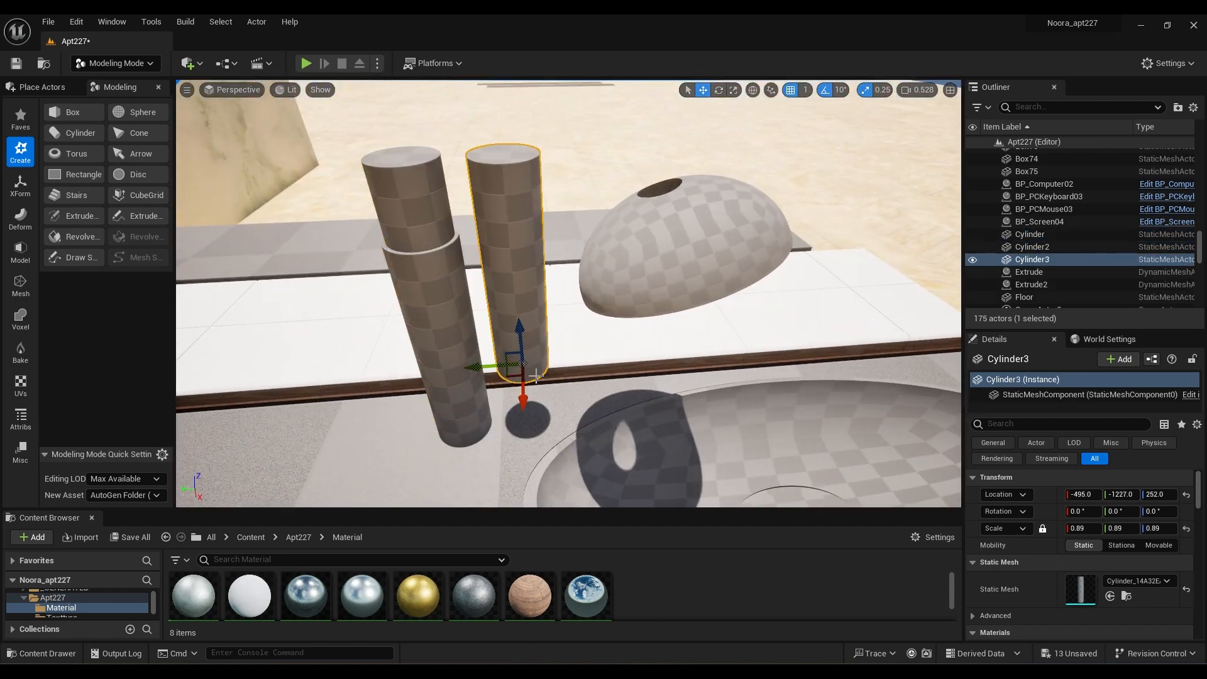
{"action": "left_click_drag", "start_coordinate": [1082, 528], "coordinate": [1050, 529]}
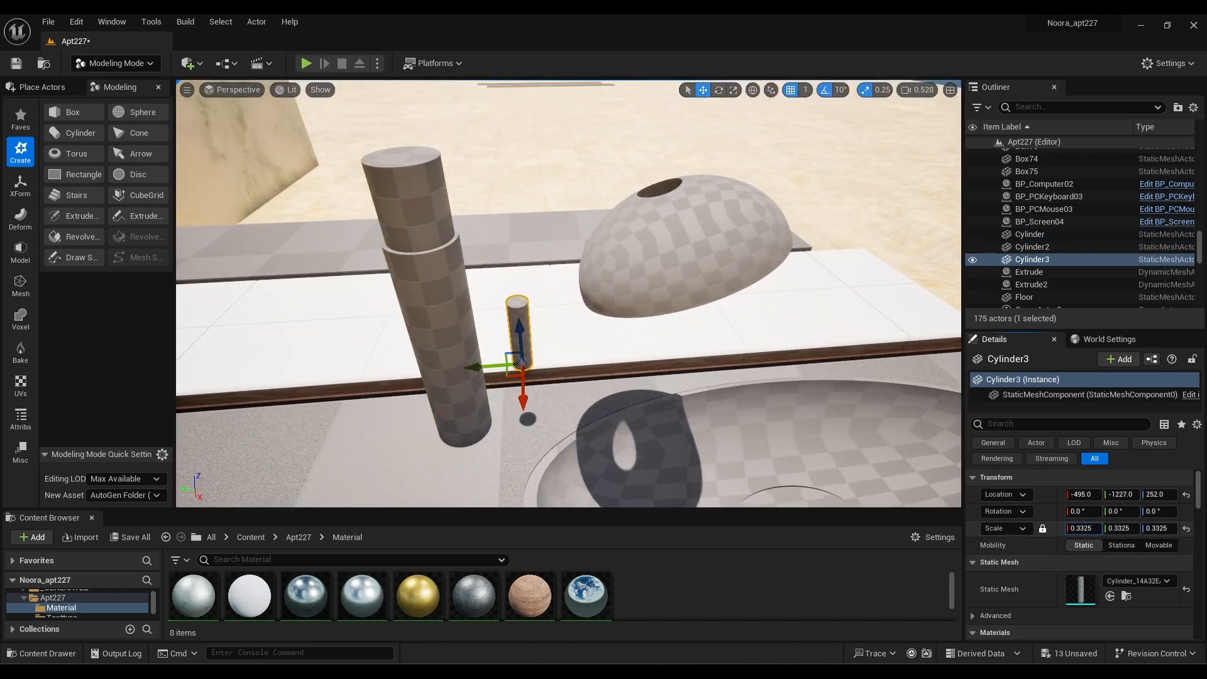
{"action": "left_click_drag", "start_coordinate": [519, 328], "coordinate": [511, 261]}
{"action": "key", "text": "e"}
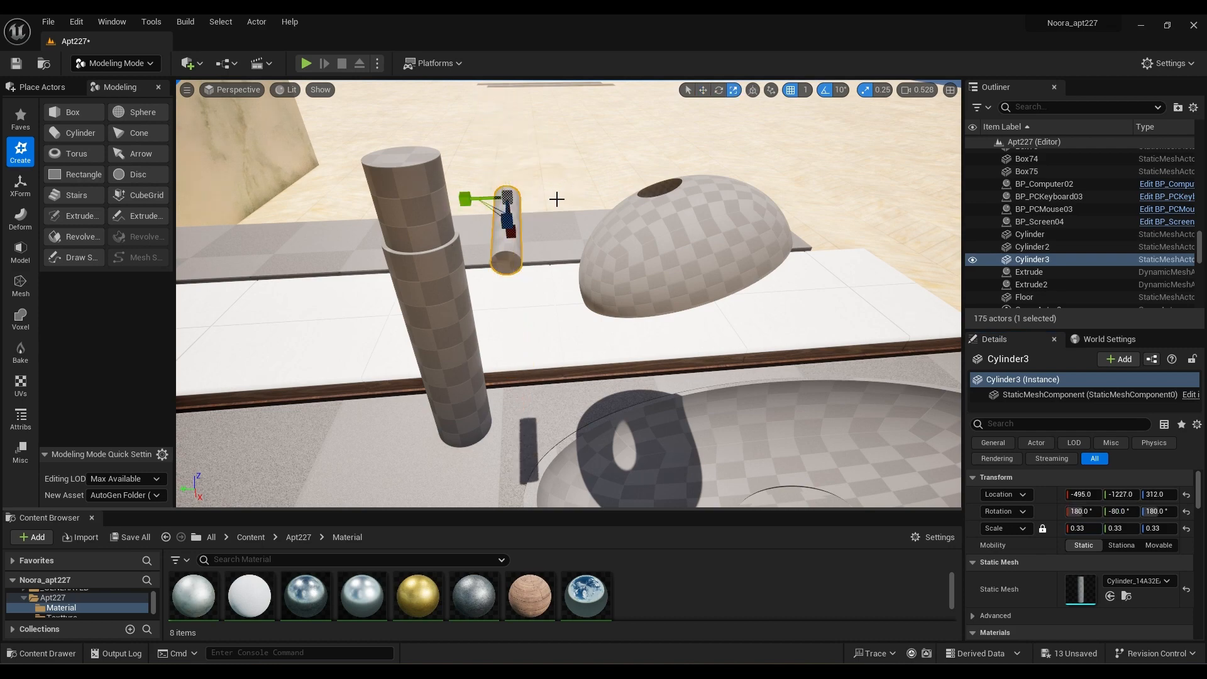
Move the small tilted cylinder into the front of the upper cylinder at X -492, Y -1204, Z 308
{"action": "key", "text": "w"}
{"action": "left_click_drag", "start_coordinate": [469, 199], "coordinate": [350, 197]}
{"action": "right_click_drag", "start_coordinate": [349, 197], "coordinate": [545, 300]}
{"action": "left_click_drag", "start_coordinate": [546, 300], "coordinate": [553, 301]}
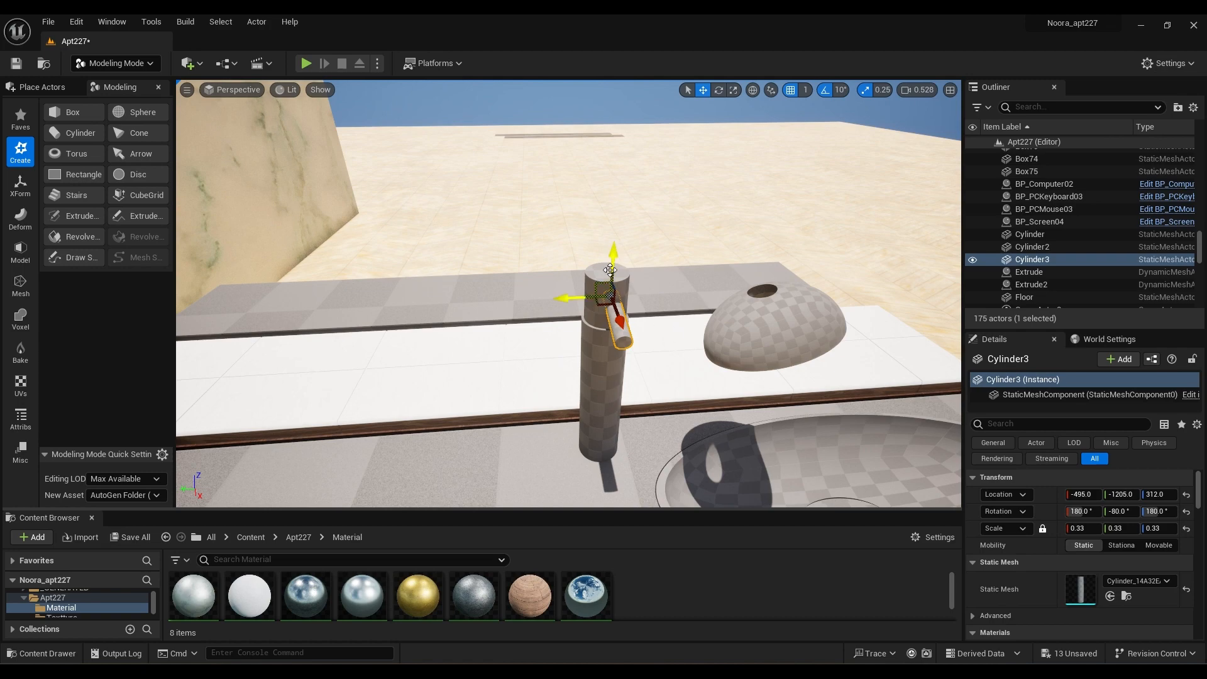
{"action": "left_click_drag", "start_coordinate": [618, 348], "coordinate": [613, 337]}
{"action": "right_click_drag", "start_coordinate": [613, 338], "coordinate": [484, 318]}
{"action": "left_click_drag", "start_coordinate": [484, 318], "coordinate": [473, 317]}
{"action": "right_click_drag", "start_coordinate": [472, 318], "coordinate": [541, 314]}
{"action": "left_click", "coordinate": [542, 352]}
{"action": "left_click", "coordinate": [543, 277]}
{"action": "left_click", "coordinate": [546, 304]}
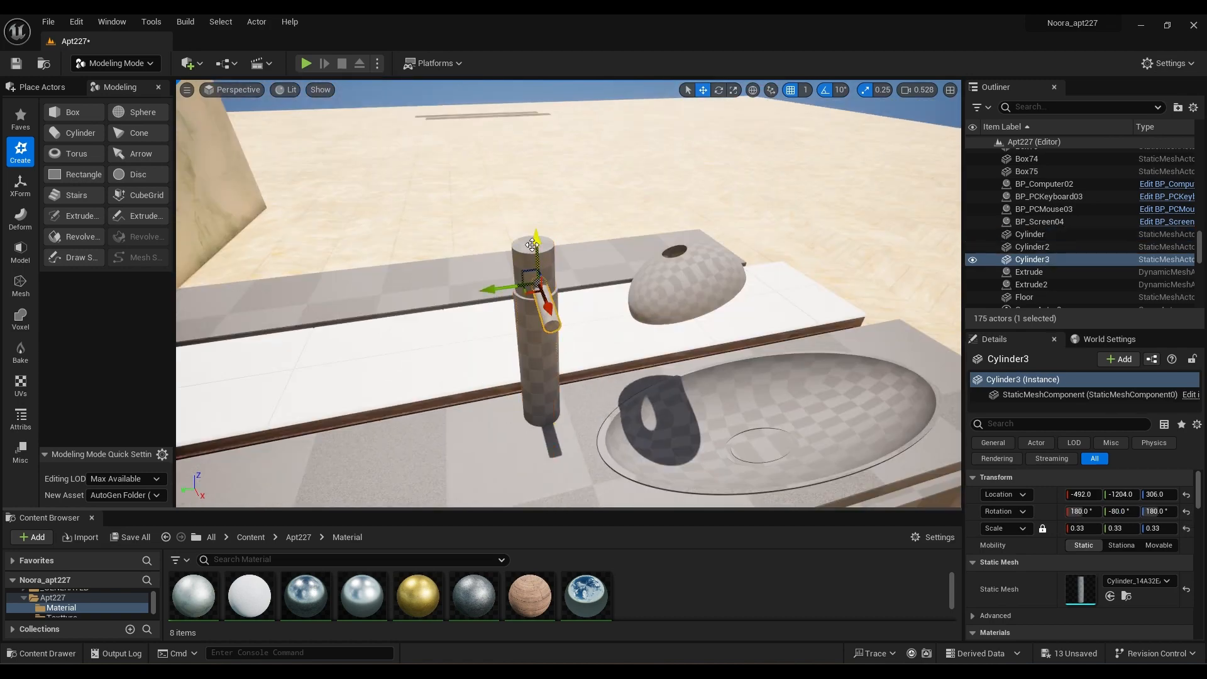
{"action": "left_click", "coordinate": [535, 264]}
Copy the narrower upper cylinder straight up to Z 325 above the faucet body
{"action": "right_click_drag", "start_coordinate": [535, 264], "coordinate": [569, 242]}
{"action": "left_click", "coordinate": [581, 246]}
{"action": "left_click", "coordinate": [589, 355]}
{"action": "mouse_move", "coordinate": [589, 355]}
{"action": "right_mouse_down"}
{"action": "mouse_move", "coordinate": [521, 359]}
{"action": "mouse_move", "coordinate": [591, 362]}
{"action": "right_mouse_up"}
{"action": "left_click", "coordinate": [726, 239]}
{"action": "left_click", "coordinate": [696, 327]}
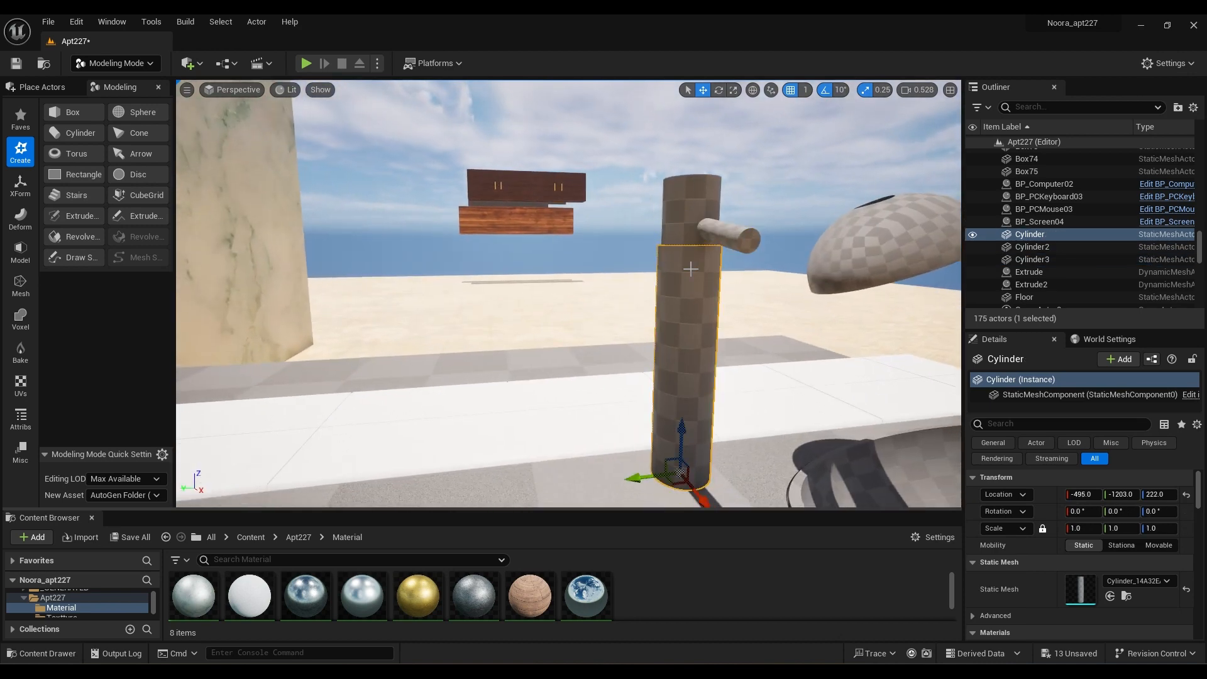
{"action": "left_click_drag", "start_coordinate": [680, 354], "coordinate": [699, 129], "text": "alt"}
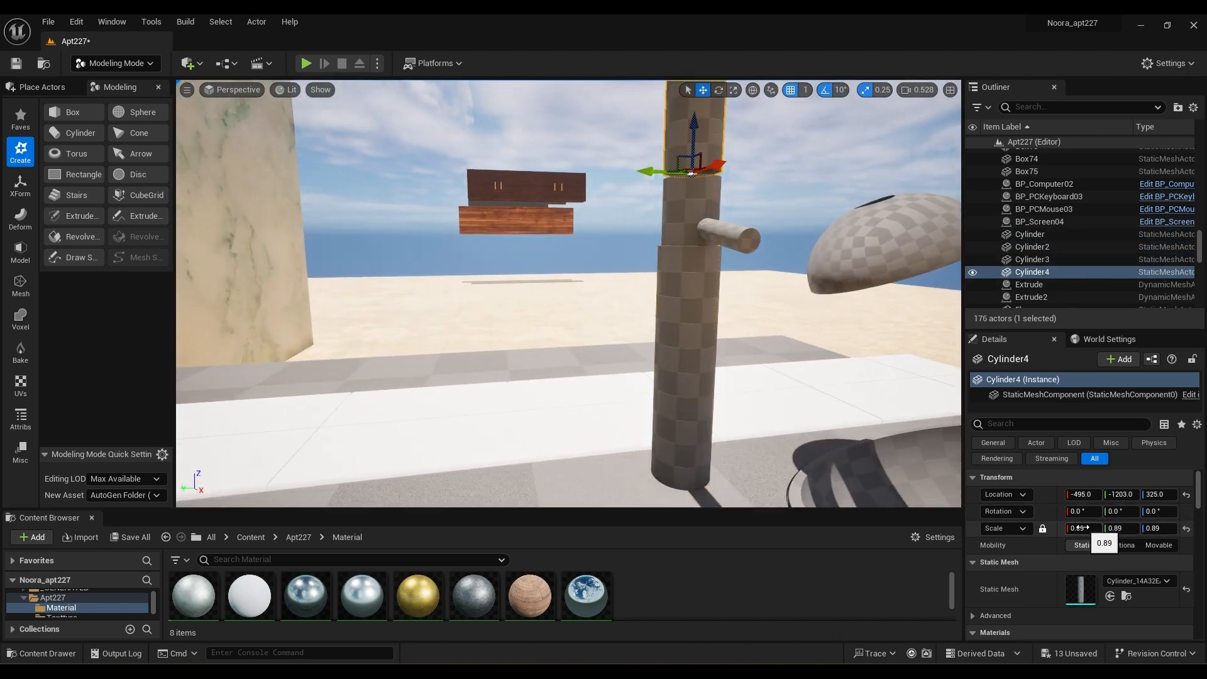
Scale the top copy uniformly to 0.94, lower it to Z 313 and flatten it to a Z scale of 0.1425
{"action": "left_click_drag", "start_coordinate": [1082, 528], "coordinate": [1094, 528]}
{"action": "right_click_drag", "start_coordinate": [735, 302], "coordinate": [679, 333]}
{"action": "left_click_drag", "start_coordinate": [577, 271], "coordinate": [582, 304]}
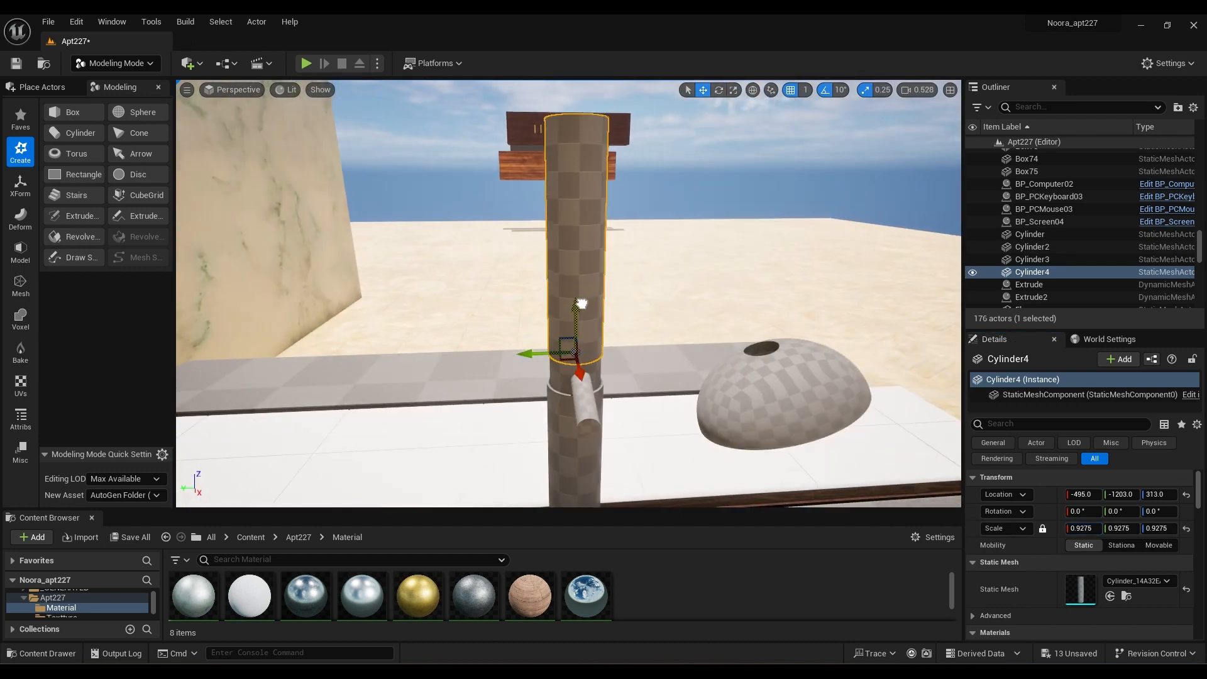
{"action": "left_click_drag", "start_coordinate": [1078, 528], "coordinate": [1088, 528]}
{"action": "mouse_move", "coordinate": [580, 313]}
{"action": "left_mouse_down"}
{"action": "mouse_move", "coordinate": [582, 288]}
{"action": "mouse_move", "coordinate": [581, 311]}
{"action": "left_mouse_up"}
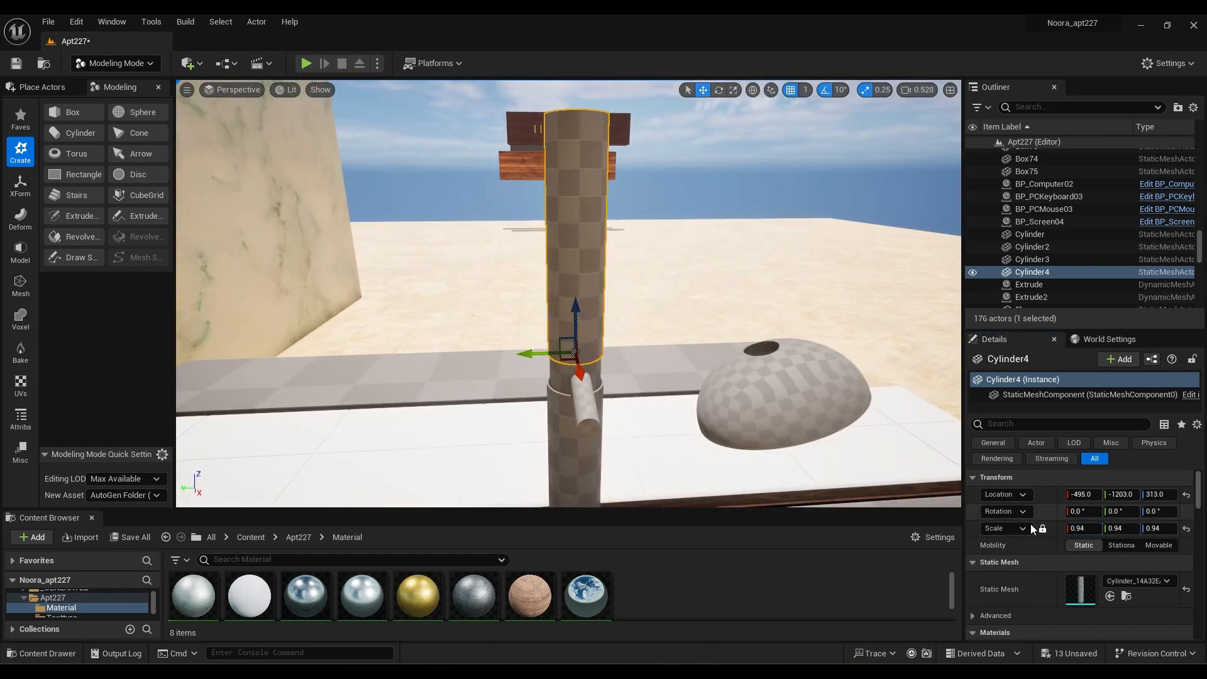
{"action": "left_click", "coordinate": [1042, 529]}
{"action": "left_click_drag", "start_coordinate": [1160, 529], "coordinate": [1107, 528]}
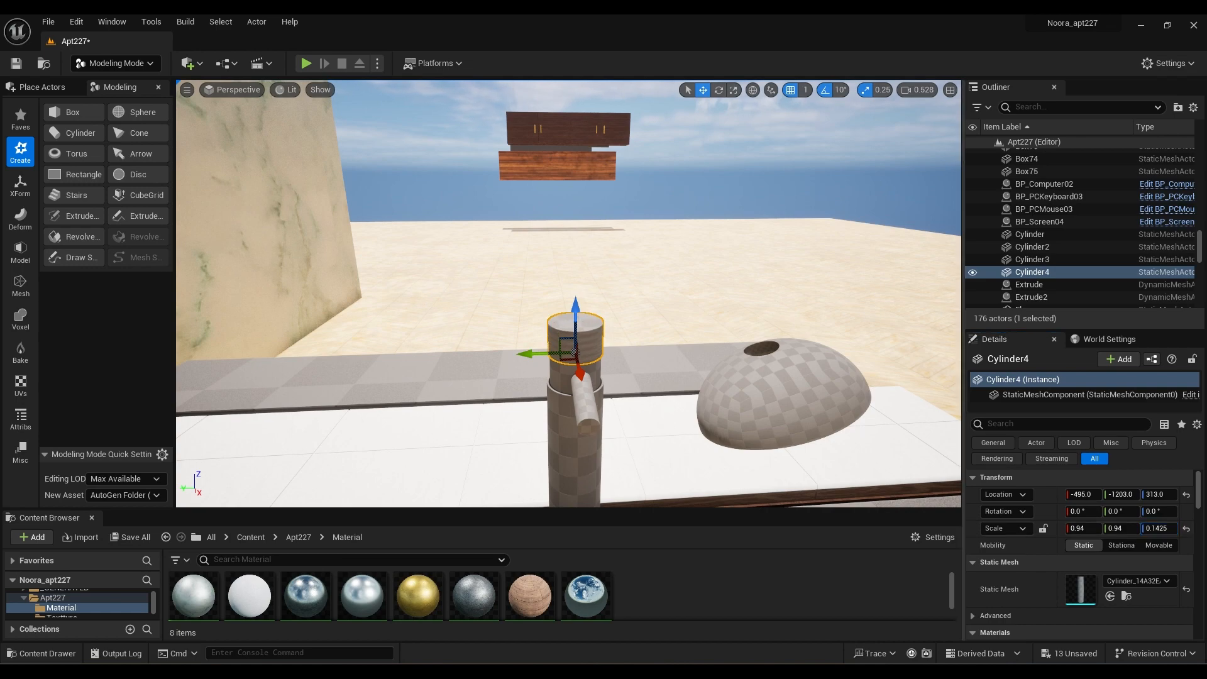
{"action": "left_click", "coordinate": [574, 440]}
{"action": "mouse_move", "coordinate": [575, 440]}
{"action": "right_mouse_down"}
{"action": "mouse_move", "coordinate": [610, 394]}
{"action": "mouse_move", "coordinate": [575, 438]}
{"action": "mouse_move", "coordinate": [366, 453]}
{"action": "mouse_move", "coordinate": [591, 443]}
{"action": "right_mouse_up"}
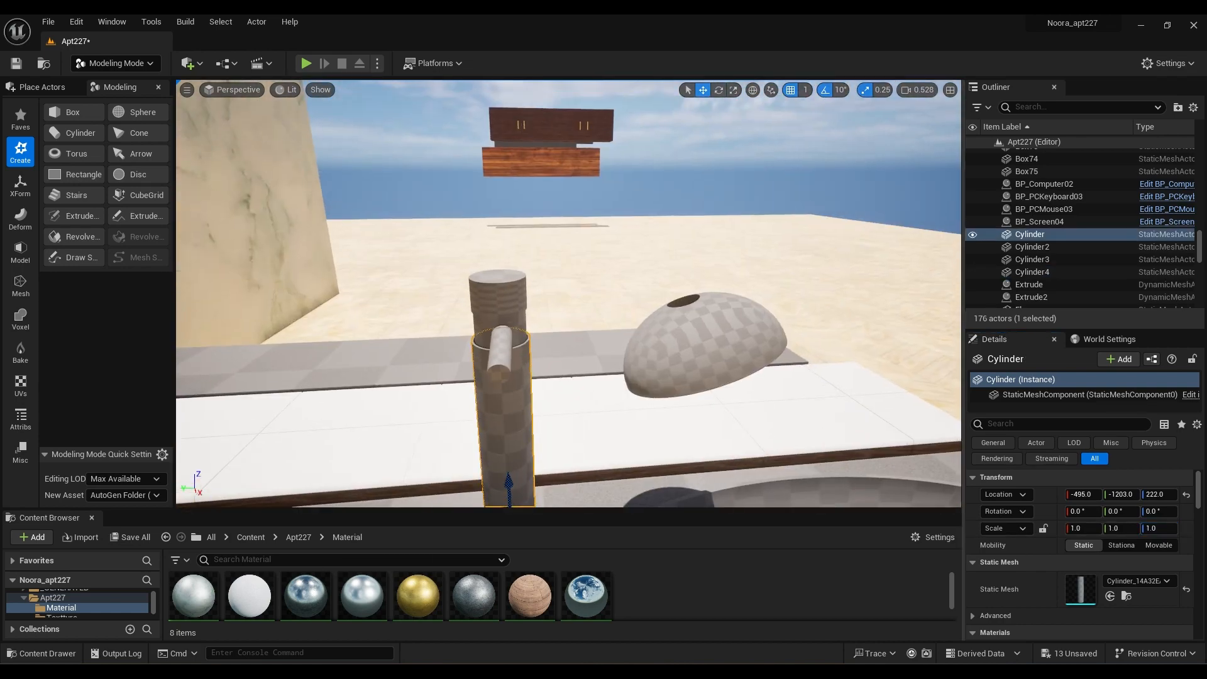
{"action": "right_click_drag", "start_coordinate": [709, 357], "coordinate": [710, 360]}
{"action": "left_click", "coordinate": [502, 365]}
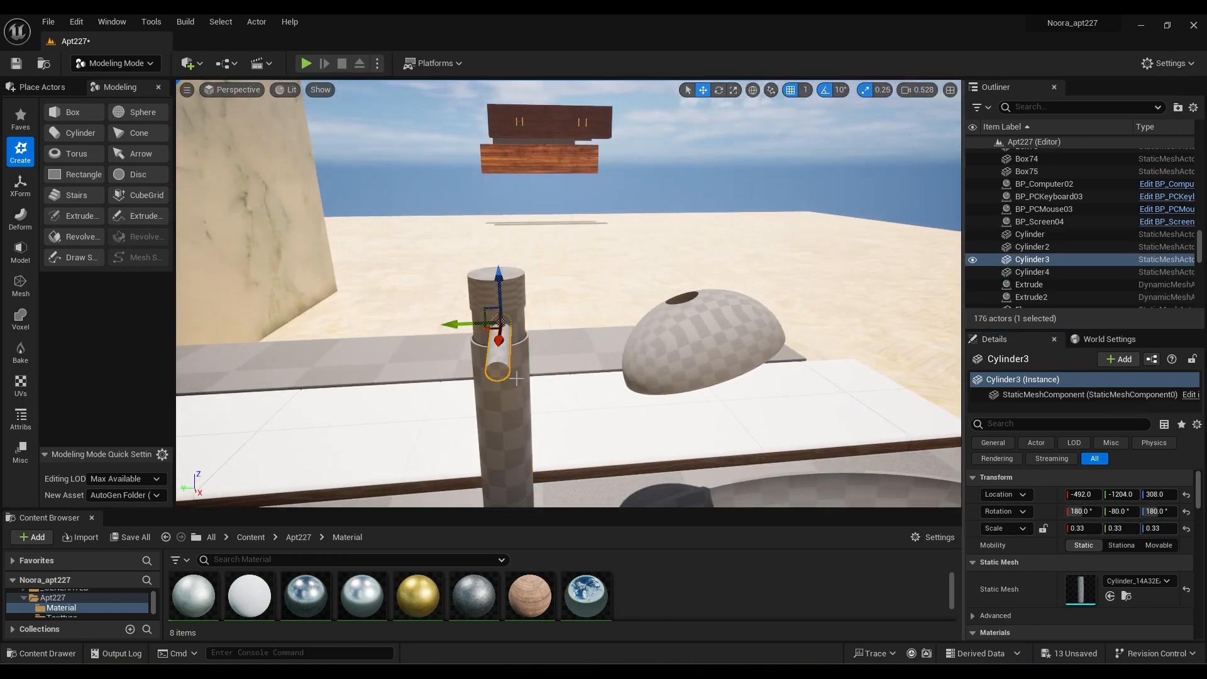
{"action": "right_click_drag", "start_coordinate": [516, 375], "coordinate": [557, 399]}
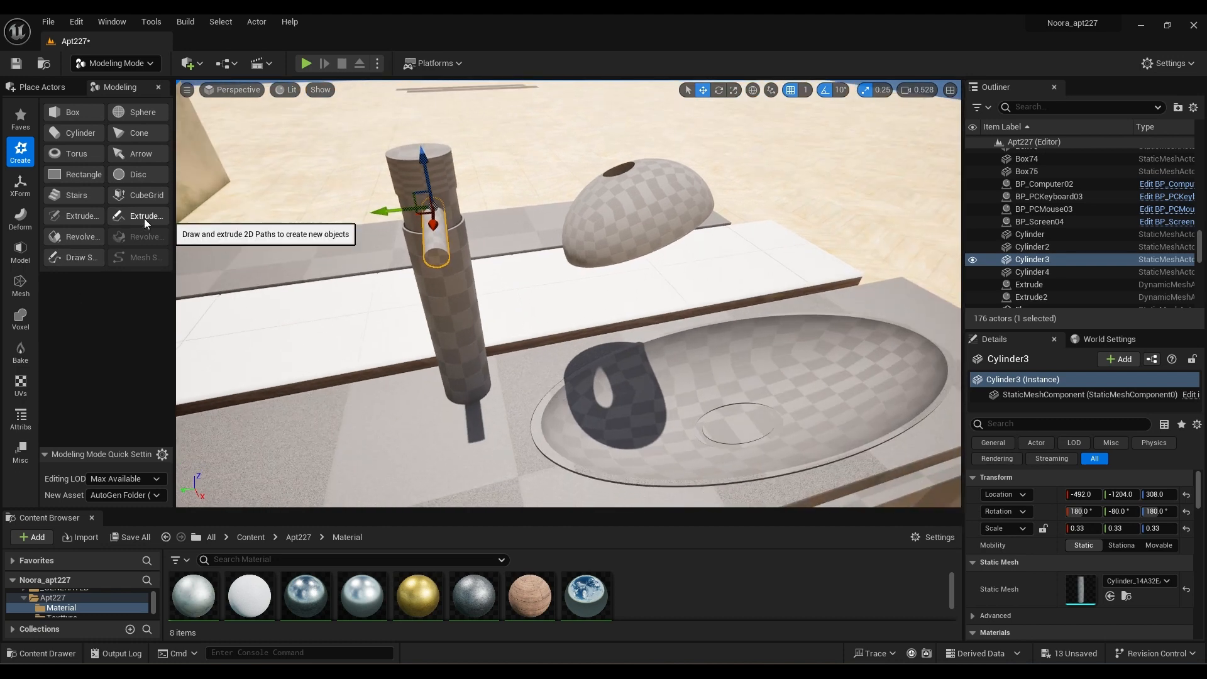
{"action": "left_click", "coordinate": [63, 244]}
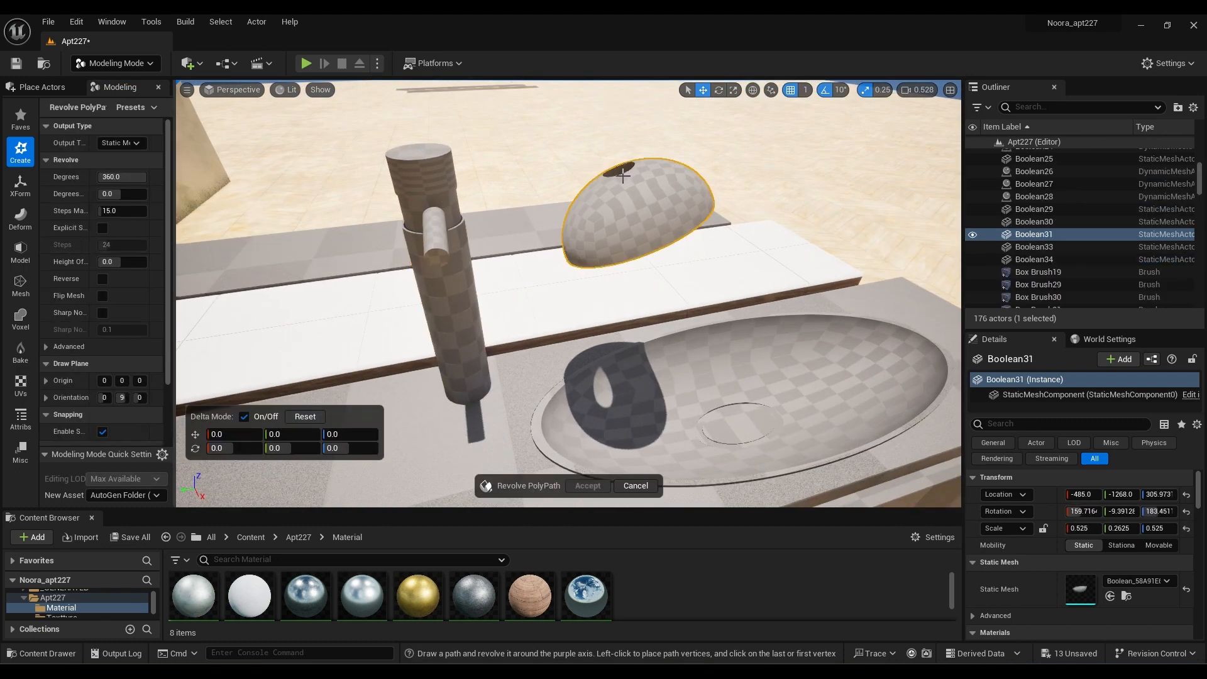
{"action": "key", "text": "Escape"}
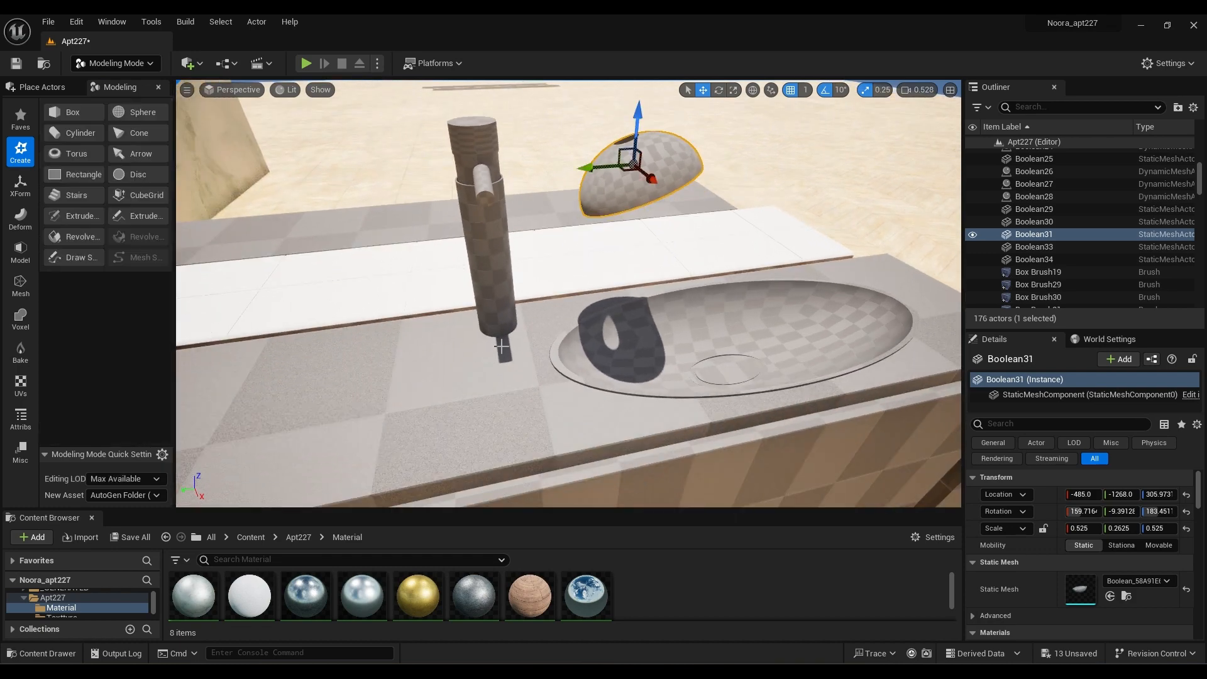
Draw a spline from the faucet body to the dome and around the rim of its hole
{"action": "left_click", "coordinate": [71, 263]}
{"action": "left_click", "coordinate": [509, 279]}
{"action": "left_click", "coordinate": [630, 141]}
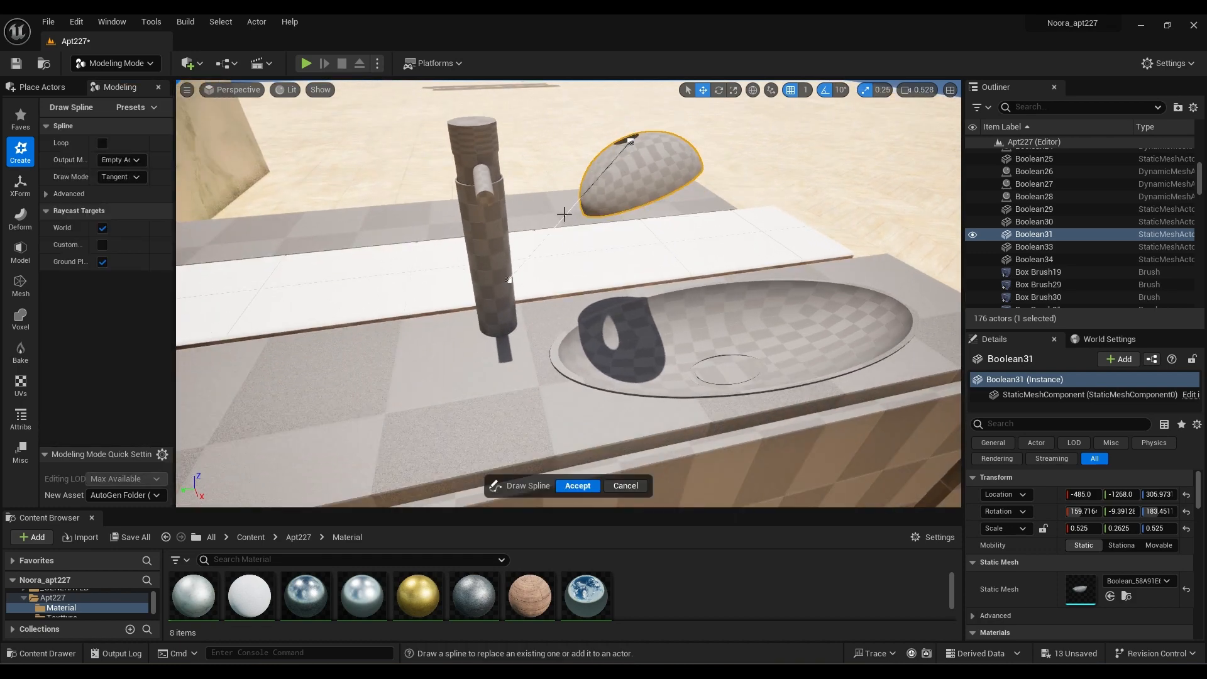
{"action": "right_click_drag", "start_coordinate": [547, 323], "coordinate": [649, 296]}
{"action": "key", "text": "ctrl+z"}
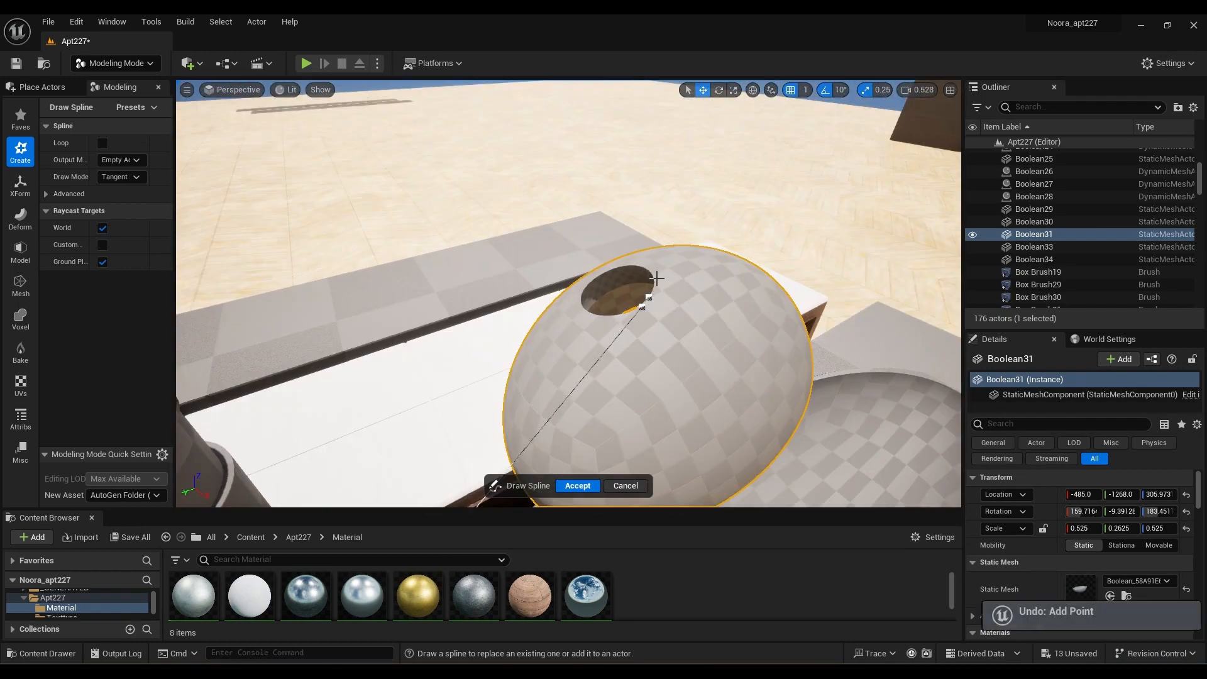
{"action": "left_click", "coordinate": [653, 291]}
{"action": "left_click", "coordinate": [655, 284]}
{"action": "left_click", "coordinate": [655, 277]}
{"action": "left_click", "coordinate": [650, 271]}
{"action": "left_click", "coordinate": [640, 264]}
{"action": "left_click", "coordinate": [631, 265]}
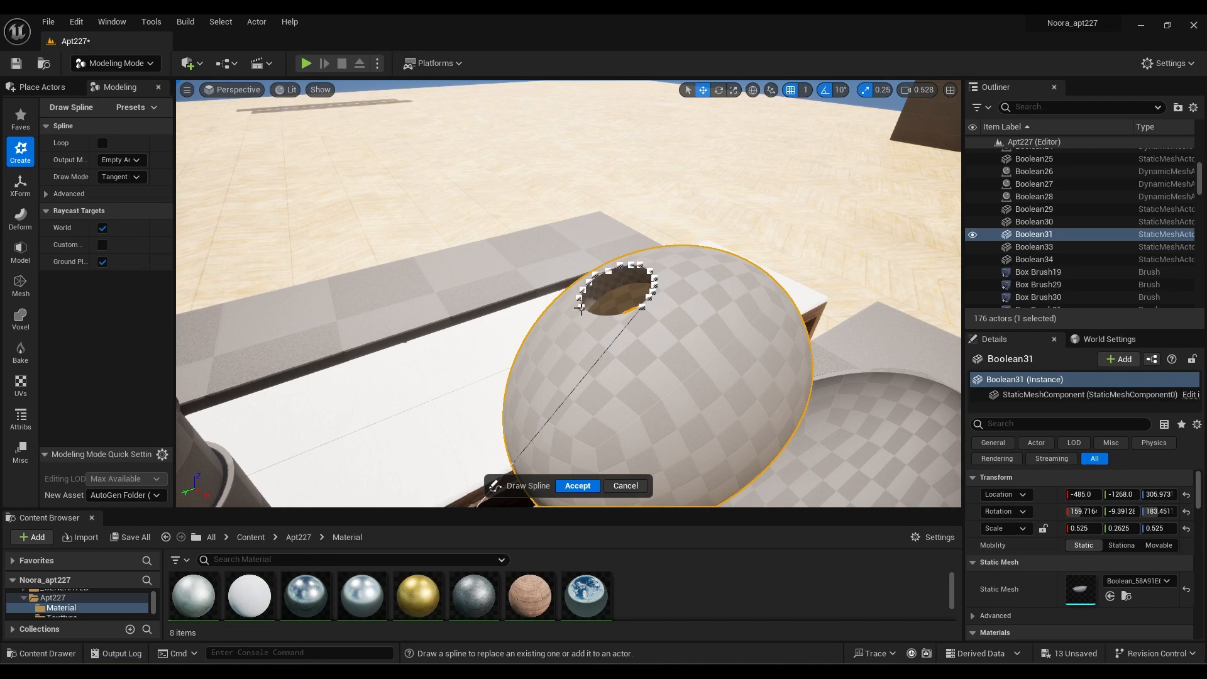
{"action": "key", "text": "ctrl+z"}
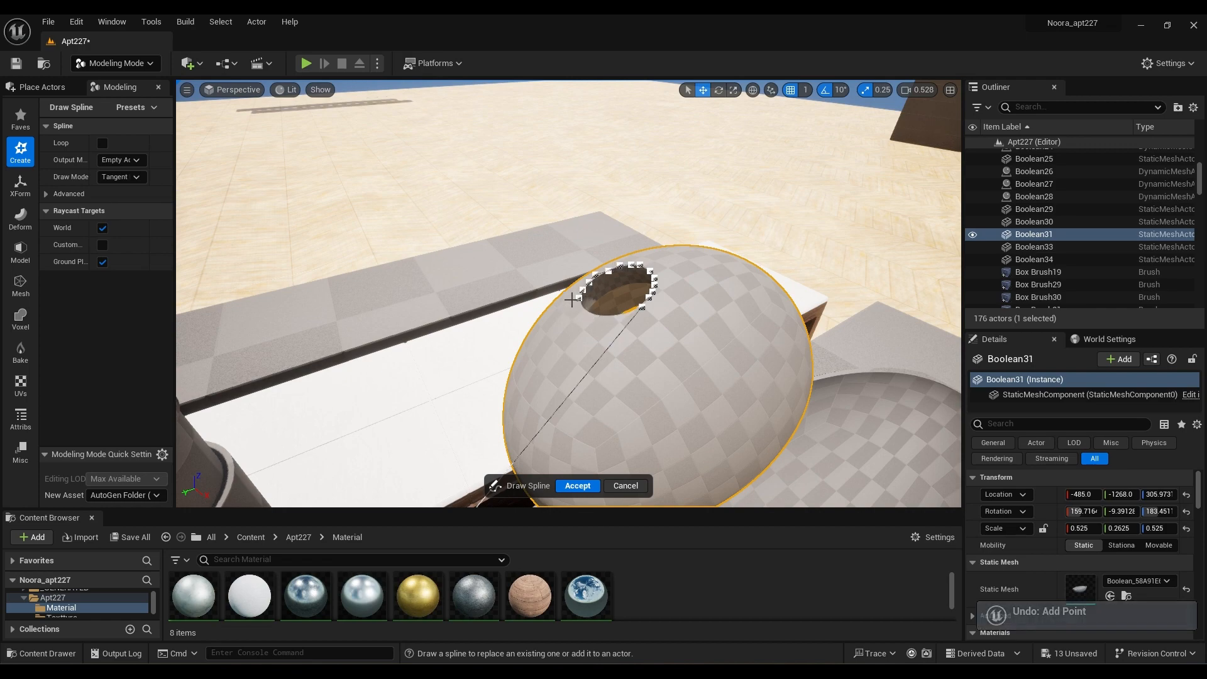
{"action": "right_click_drag", "start_coordinate": [571, 301], "coordinate": [604, 296]}
{"action": "right_click_drag", "start_coordinate": [485, 286], "coordinate": [404, 305]}
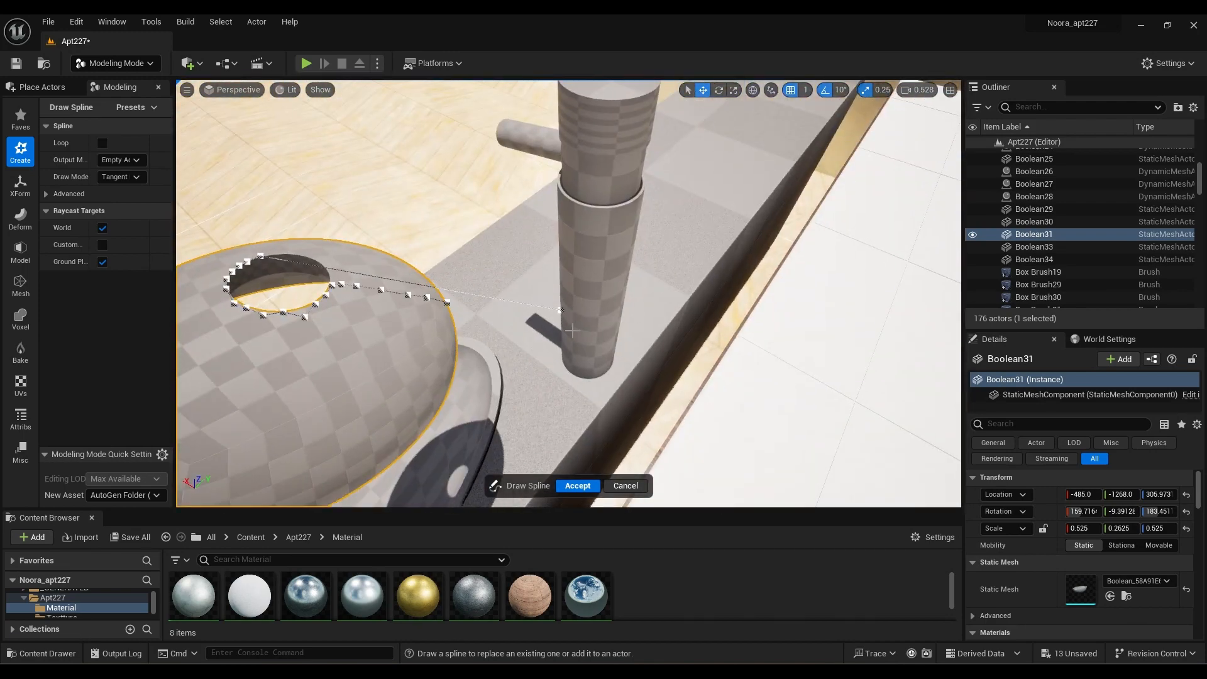
{"action": "left_click", "coordinate": [577, 486]}
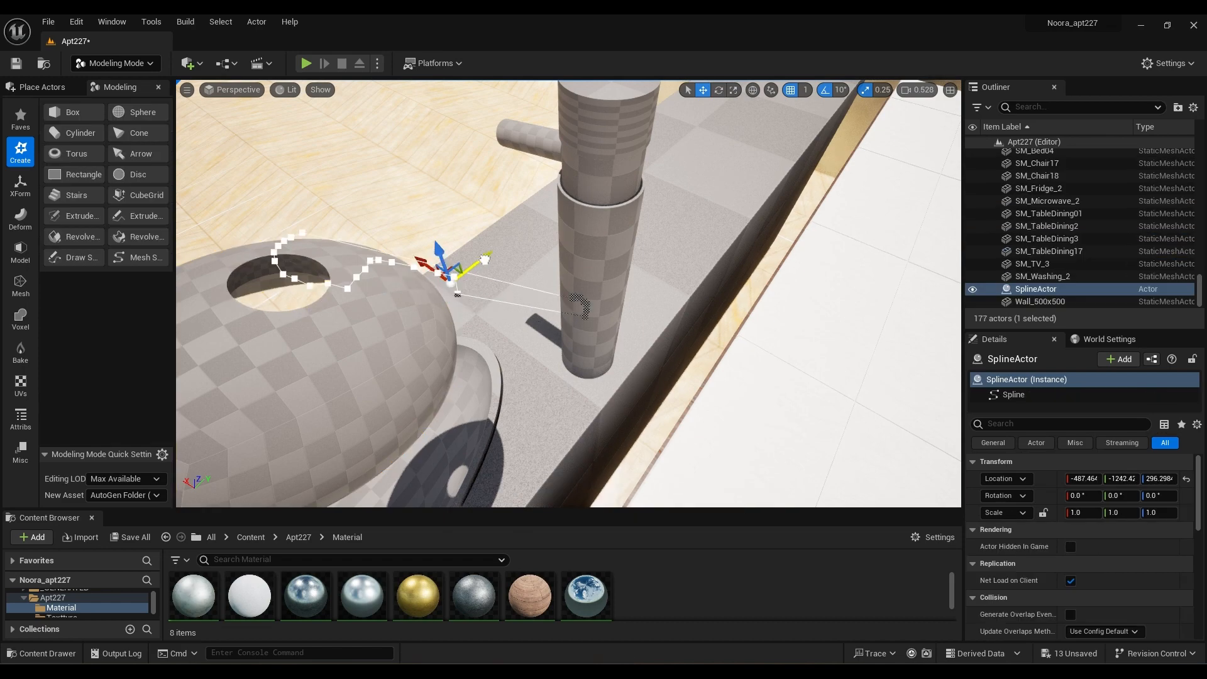
Try a Revolve PolyPath on the drawn spline, cancel it and undo the latest spline edits
{"action": "right_click_drag", "start_coordinate": [440, 293], "coordinate": [411, 331]}
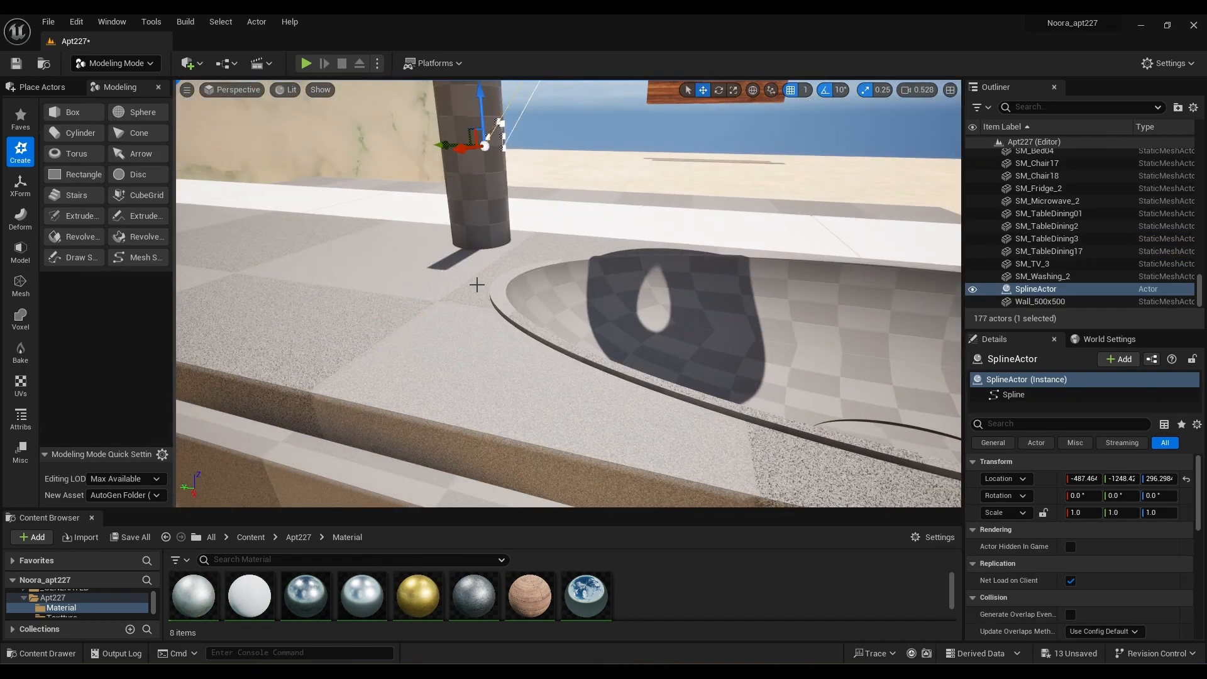
{"action": "right_click_drag", "start_coordinate": [476, 285], "coordinate": [499, 241]}
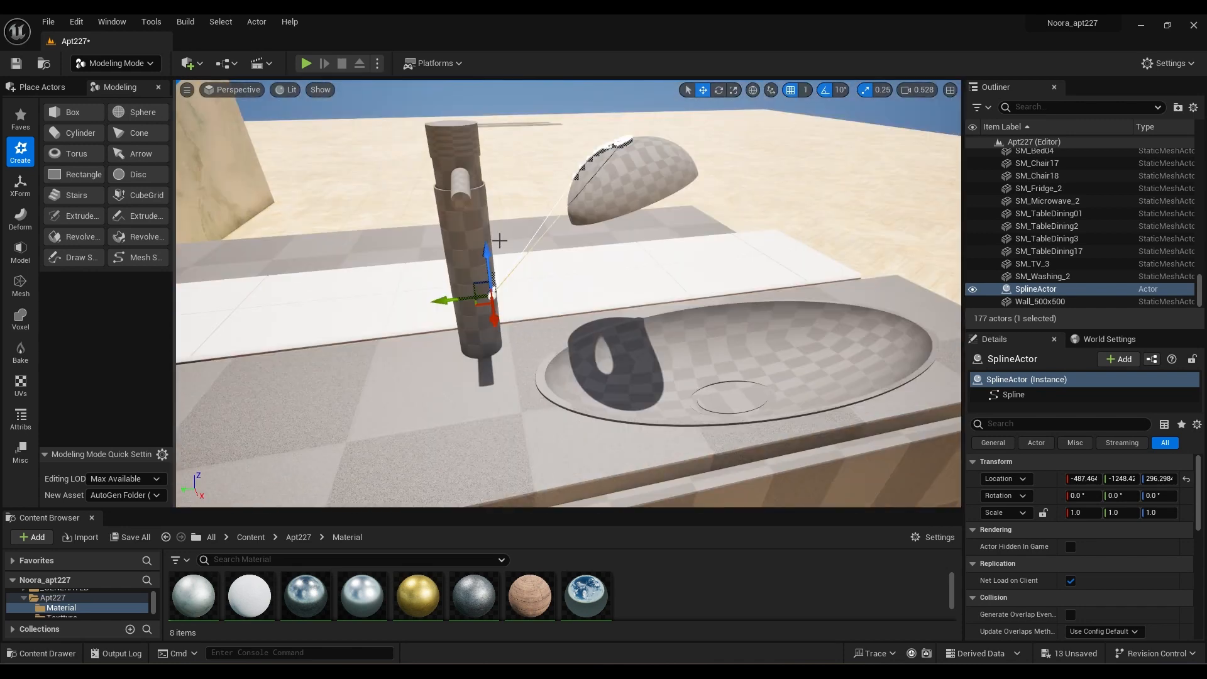
{"action": "left_click", "coordinate": [70, 237]}
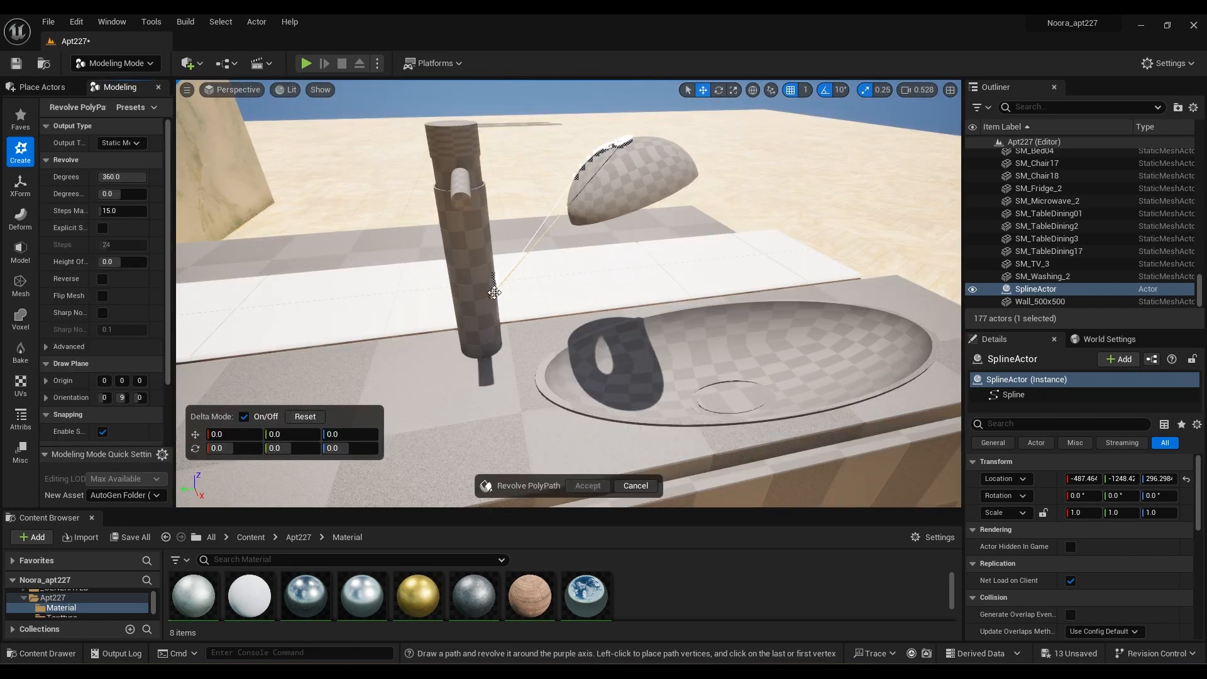
{"action": "left_click", "coordinate": [635, 485]}
{"action": "key", "text": "ctrl+z"}
{"action": "key", "text": "ctrl+z"}
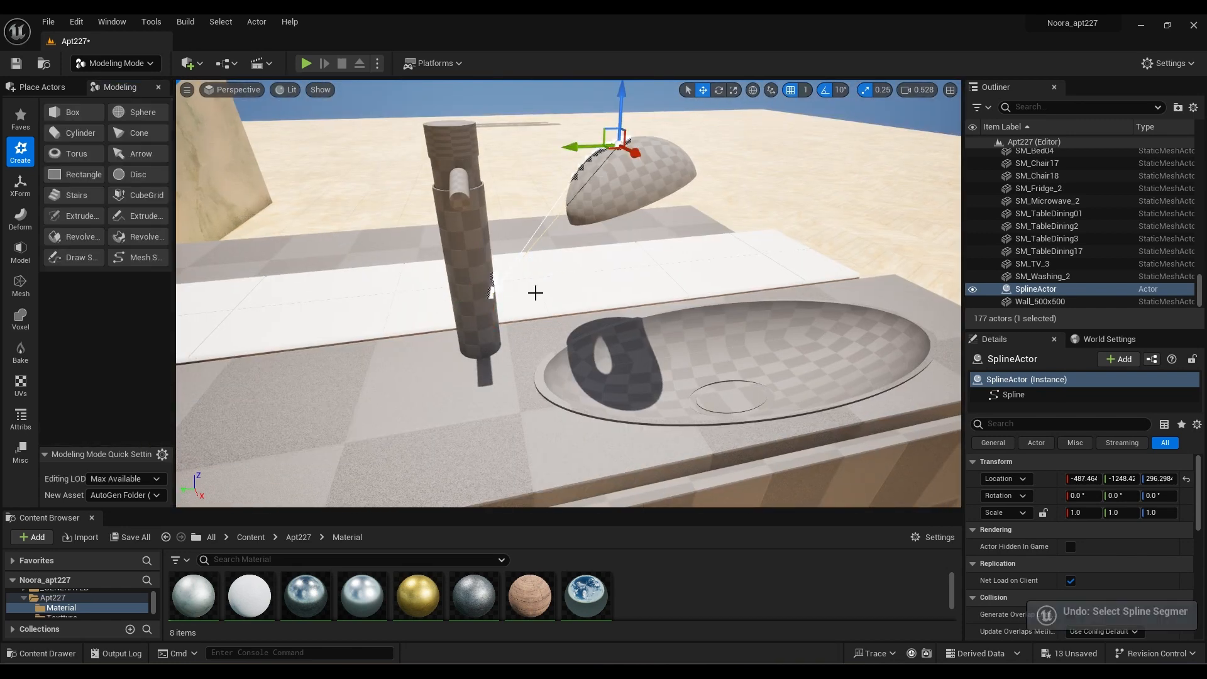
Copy the lower faucet cylinder, tilt the copy to an X rotation of -40° and place it at X -495, Y -1204, Z 266
{"action": "left_click", "coordinate": [484, 275]}
{"action": "left_click_drag", "start_coordinate": [483, 331], "coordinate": [522, 242], "text": "alt"}
{"action": "key", "text": "e"}
{"action": "key", "text": "w"}
{"action": "right_click_drag", "start_coordinate": [521, 271], "coordinate": [478, 270]}
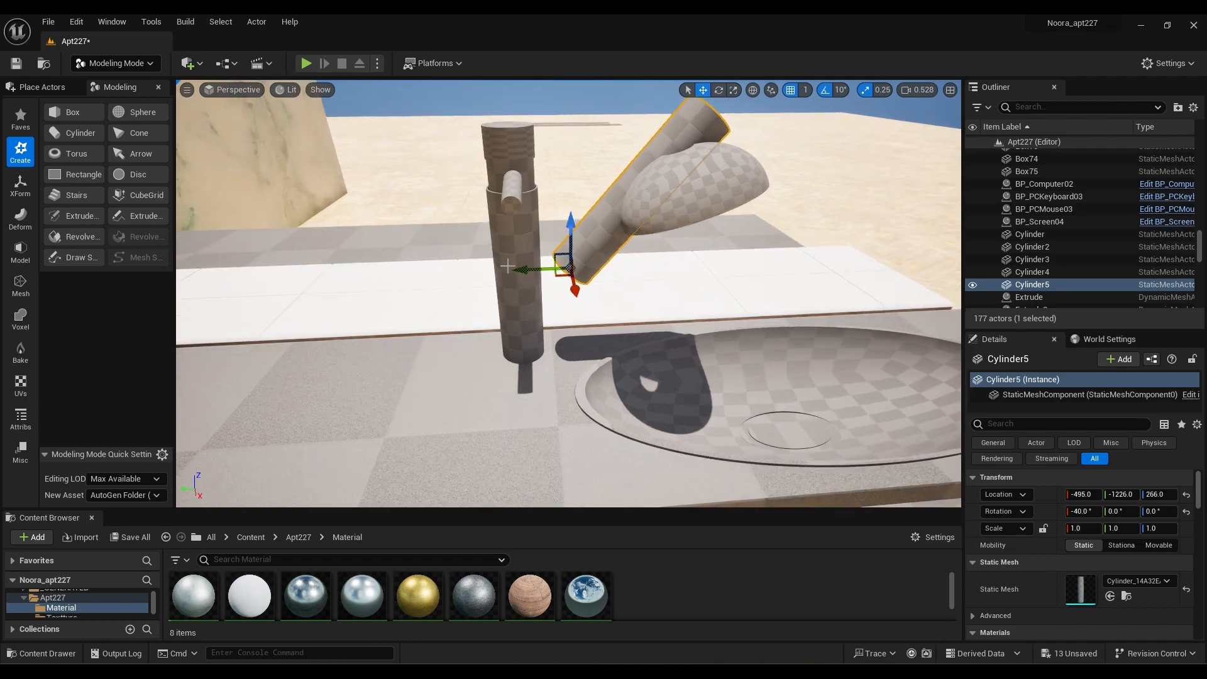
{"action": "left_click_drag", "start_coordinate": [513, 268], "coordinate": [469, 272]}
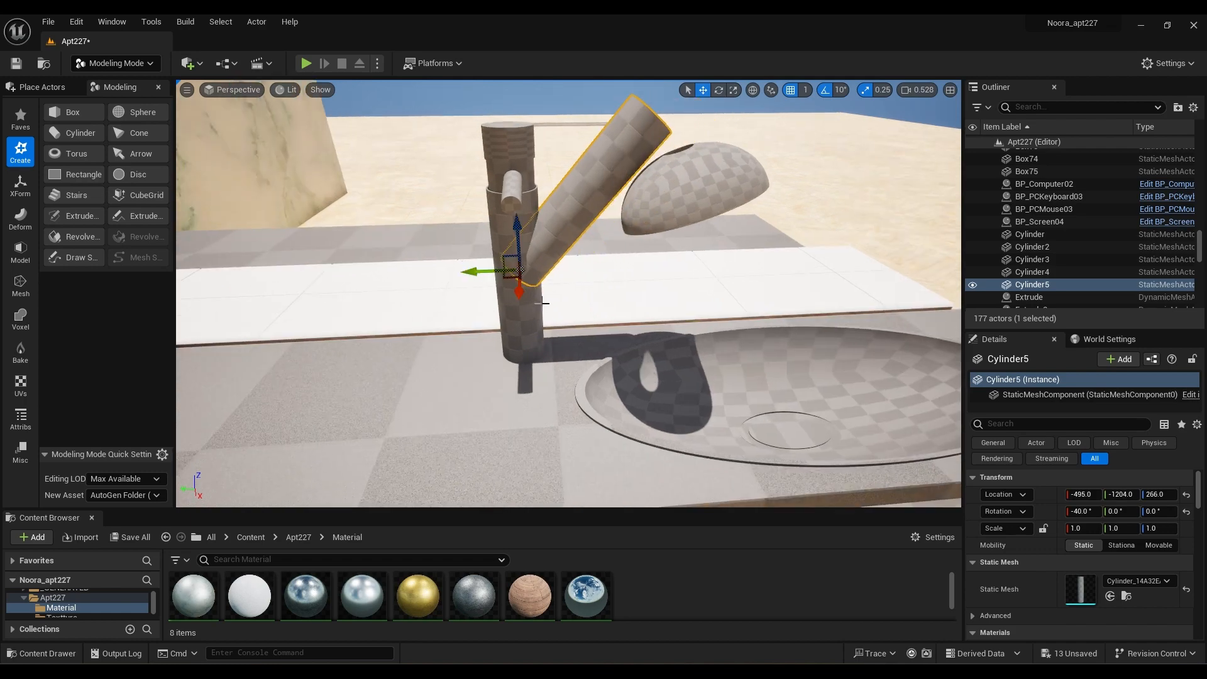
Tilt the copied spout cylinder to an X rotation of -50° and set its scale to 0.7, 0.7, 0.9
{"action": "key", "text": "e"}
{"action": "left_click_drag", "start_coordinate": [544, 302], "coordinate": [556, 285]}
{"action": "key", "text": "w"}
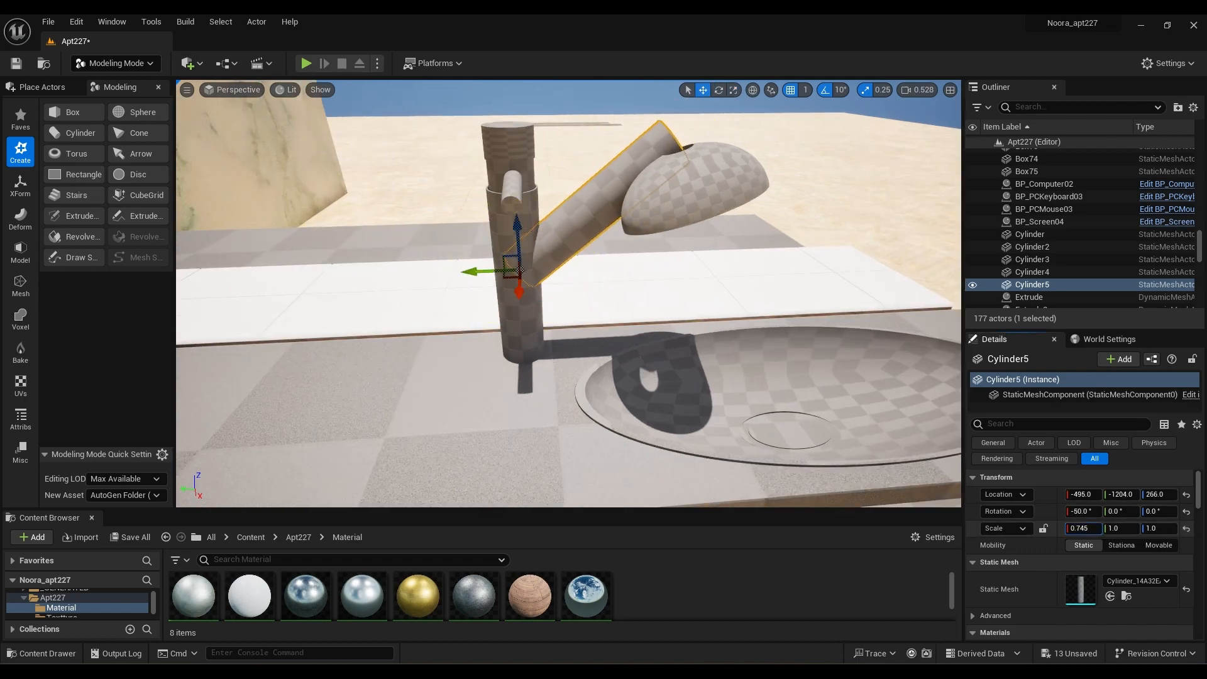
{"action": "left_click_drag", "start_coordinate": [1083, 528], "coordinate": [1056, 528]}
{"action": "right_click_drag", "start_coordinate": [568, 293], "coordinate": [396, 283]}
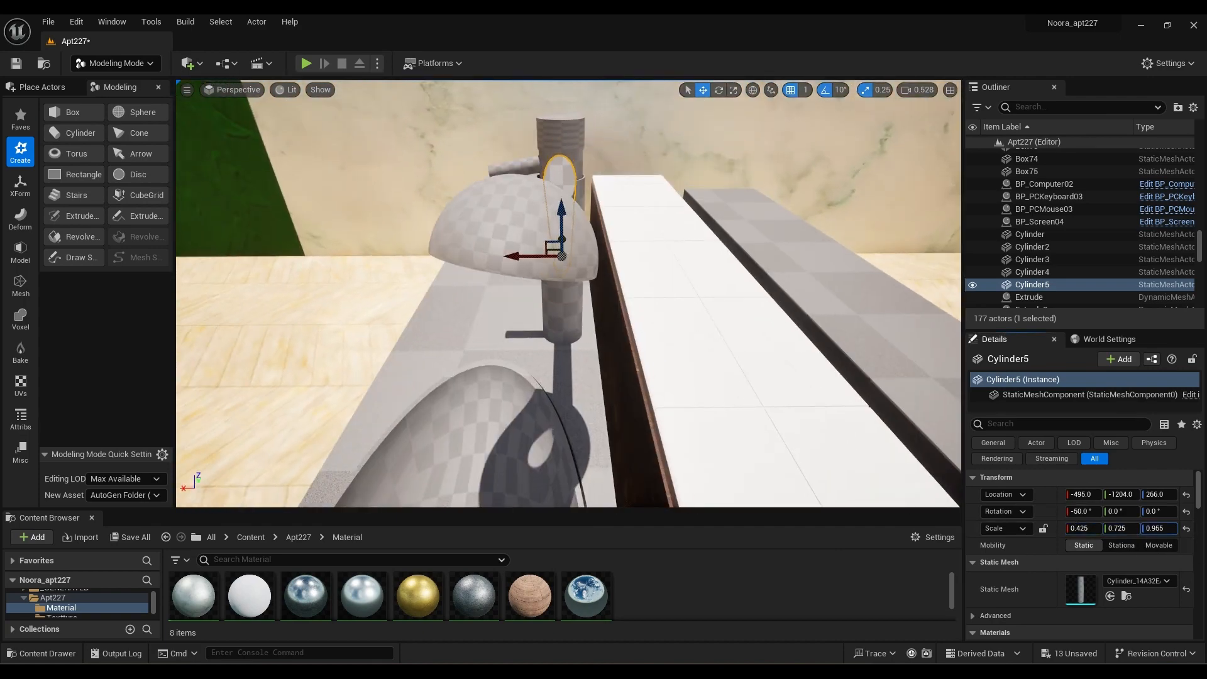
{"action": "type", "text": ".9"}
{"action": "key", "text": "Return"}
{"action": "right_click_drag", "start_coordinate": [754, 377], "coordinate": [892, 302]}
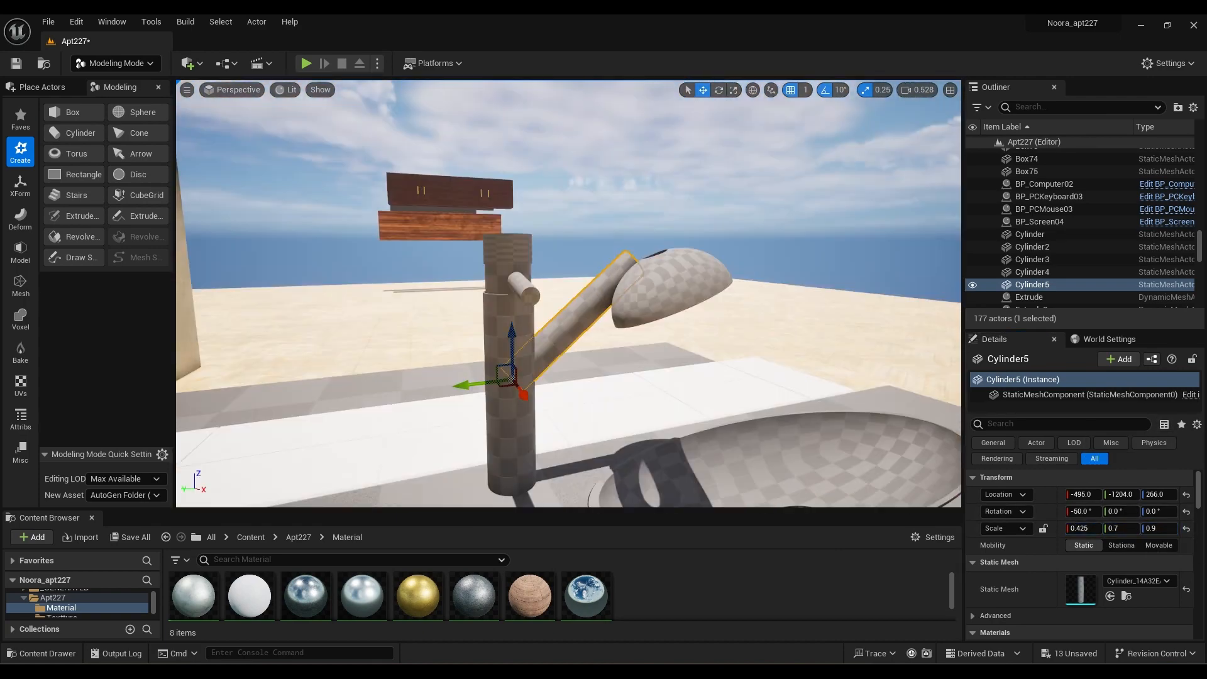
{"action": "key", "text": "Return"}
Rotate the spout cylinder about the vertical axis to adjust its direction toward the dome
{"action": "right_click_drag", "start_coordinate": [776, 337], "coordinate": [723, 409]}
{"action": "key", "text": "e"}
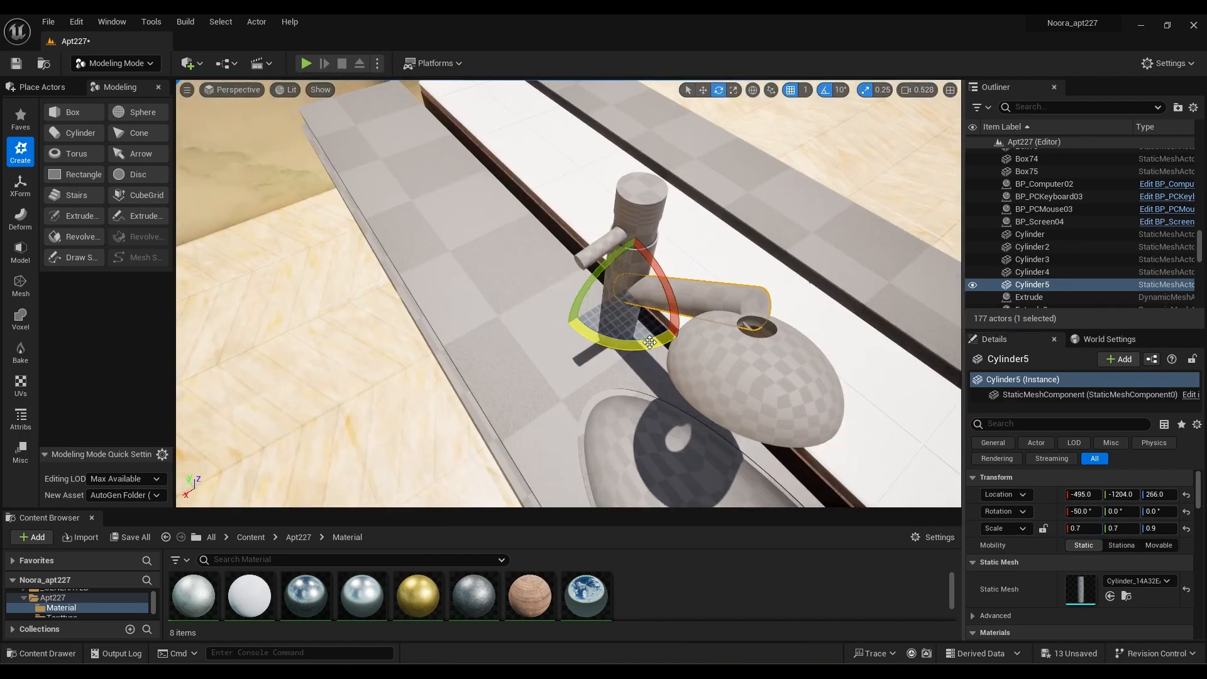
{"action": "left_click_drag", "start_coordinate": [613, 341], "coordinate": [569, 330]}
Move the dome onto the spout's end at X -485, Y -1260, Z 298.973 and scale it proportionally to 0.355, 0.1775, 0.355
{"action": "left_click", "coordinate": [763, 380]}
{"action": "key", "text": "w"}
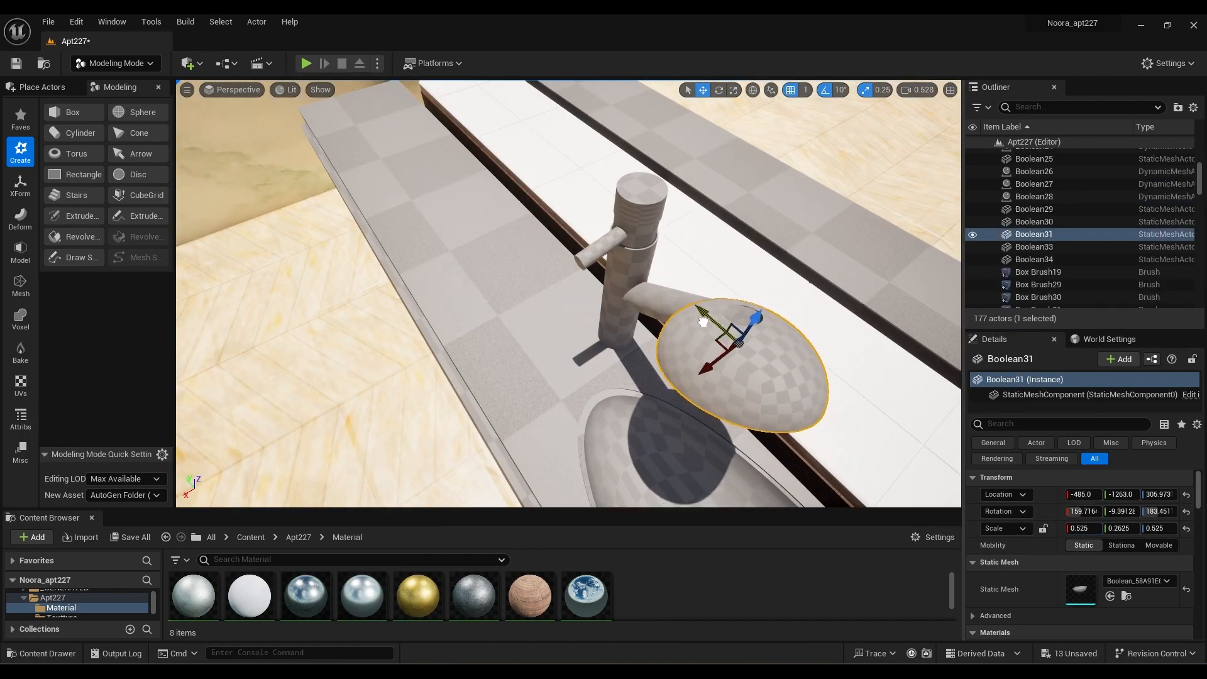
{"action": "left_click_drag", "start_coordinate": [744, 313], "coordinate": [742, 321]}
{"action": "mouse_move", "coordinate": [606, 380]}
{"action": "right_mouse_down"}
{"action": "mouse_move", "coordinate": [654, 339]}
{"action": "mouse_move", "coordinate": [606, 380]}
{"action": "right_mouse_up"}
{"action": "left_click", "coordinate": [1042, 528]}
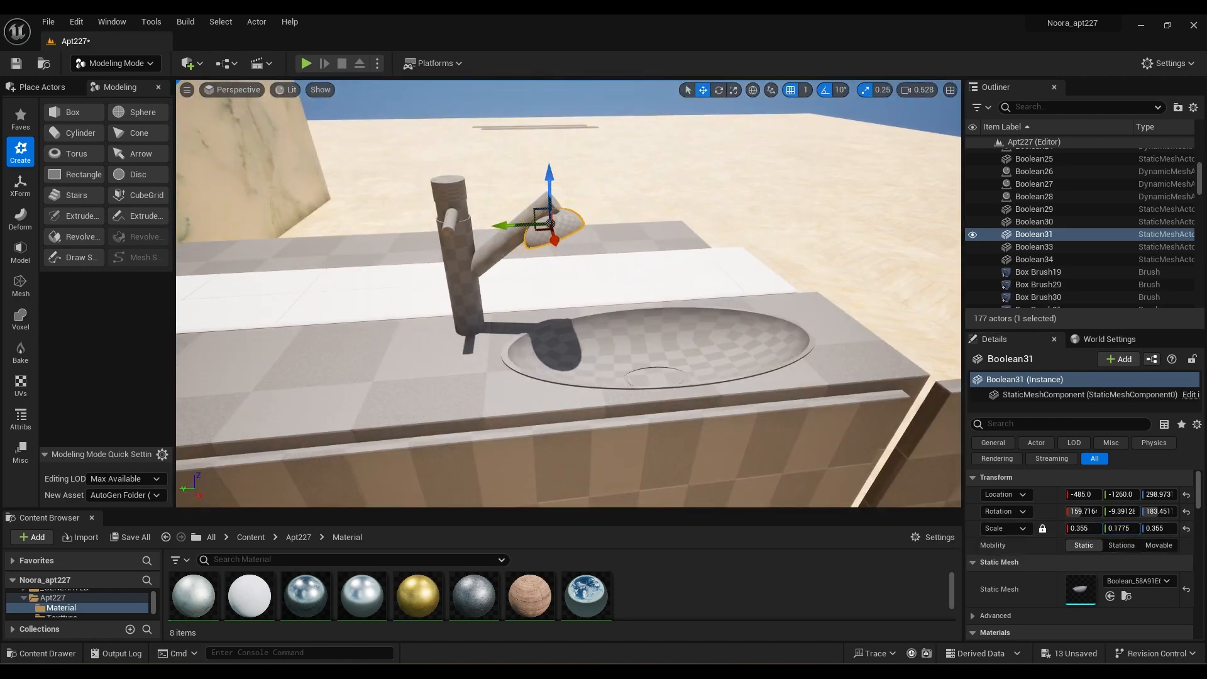
Copy a gold handle from the tall wardrobe and bring the copy over to the sink counter
{"action": "left_click", "coordinate": [460, 289]}
{"action": "left_click", "coordinate": [453, 350]}
{"action": "right_click_drag", "start_coordinate": [454, 349], "coordinate": [566, 308]}
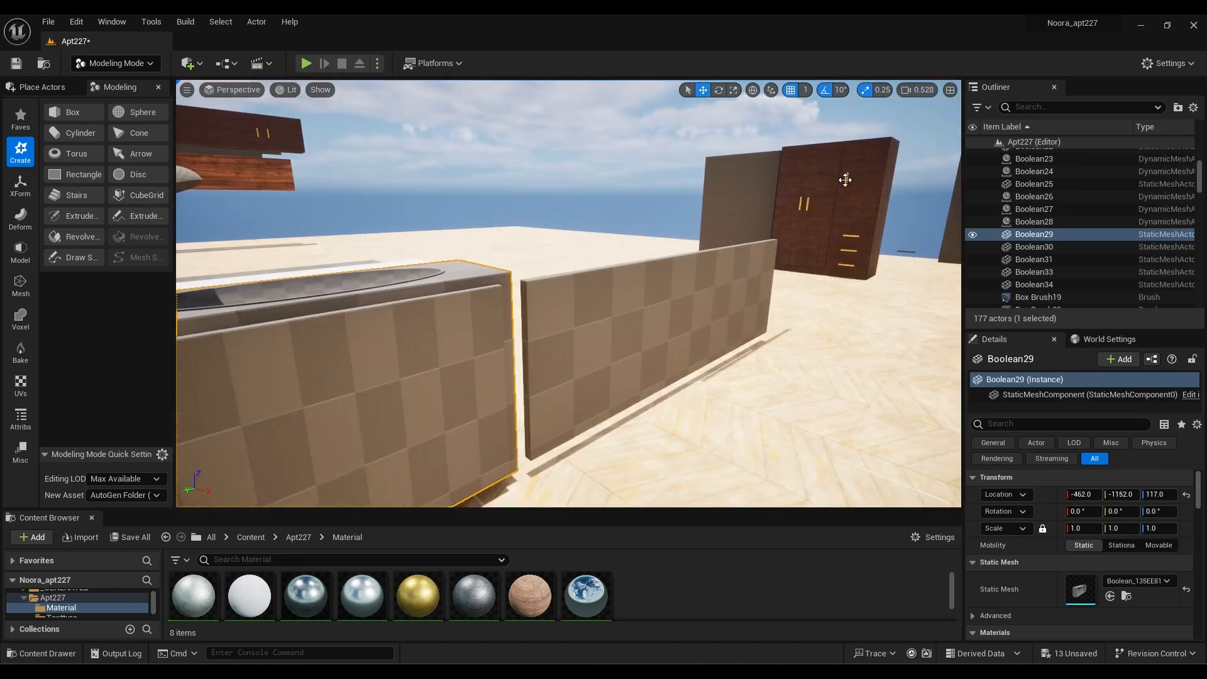
{"action": "left_click", "coordinate": [853, 236]}
{"action": "left_click_drag", "start_coordinate": [838, 178], "coordinate": [440, 196], "text": "alt"}
{"action": "right_click_drag", "start_coordinate": [440, 196], "coordinate": [264, 189]}
{"action": "left_click_drag", "start_coordinate": [573, 188], "coordinate": [487, 117]}
{"action": "right_click_drag", "start_coordinate": [487, 116], "coordinate": [377, 139]}
{"action": "left_click_drag", "start_coordinate": [526, 192], "coordinate": [526, 478]}
{"action": "right_click_drag", "start_coordinate": [525, 478], "coordinate": [613, 506]}
{"action": "right_click_drag", "start_coordinate": [569, 294], "coordinate": [440, 270]}
{"action": "key", "text": "ctrl+z"}
Hide the counter's front door panel below the basin to expose the cabinet interior
{"action": "left_click", "coordinate": [565, 321]}
{"action": "left_click", "coordinate": [337, 371]}
{"action": "left_click", "coordinate": [641, 352]}
{"action": "left_click", "coordinate": [971, 234]}
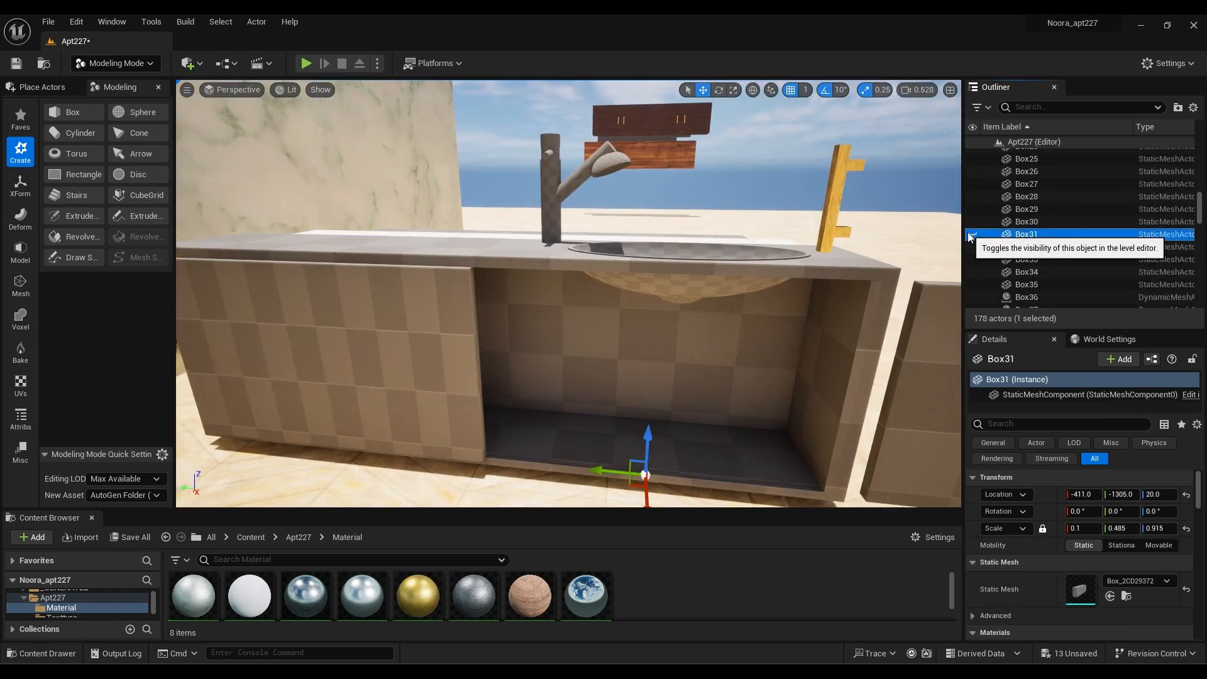
Copy the faucet body cylinder down into the cabinet below the basin at X -495, Y -1333, Z 89
{"action": "right_click_drag", "start_coordinate": [676, 369], "coordinate": [653, 315]}
{"action": "left_click", "coordinate": [487, 189]}
{"action": "left_click_drag", "start_coordinate": [486, 179], "coordinate": [486, 335], "text": "alt"}
{"action": "left_click_drag", "start_coordinate": [449, 383], "coordinate": [579, 383]}
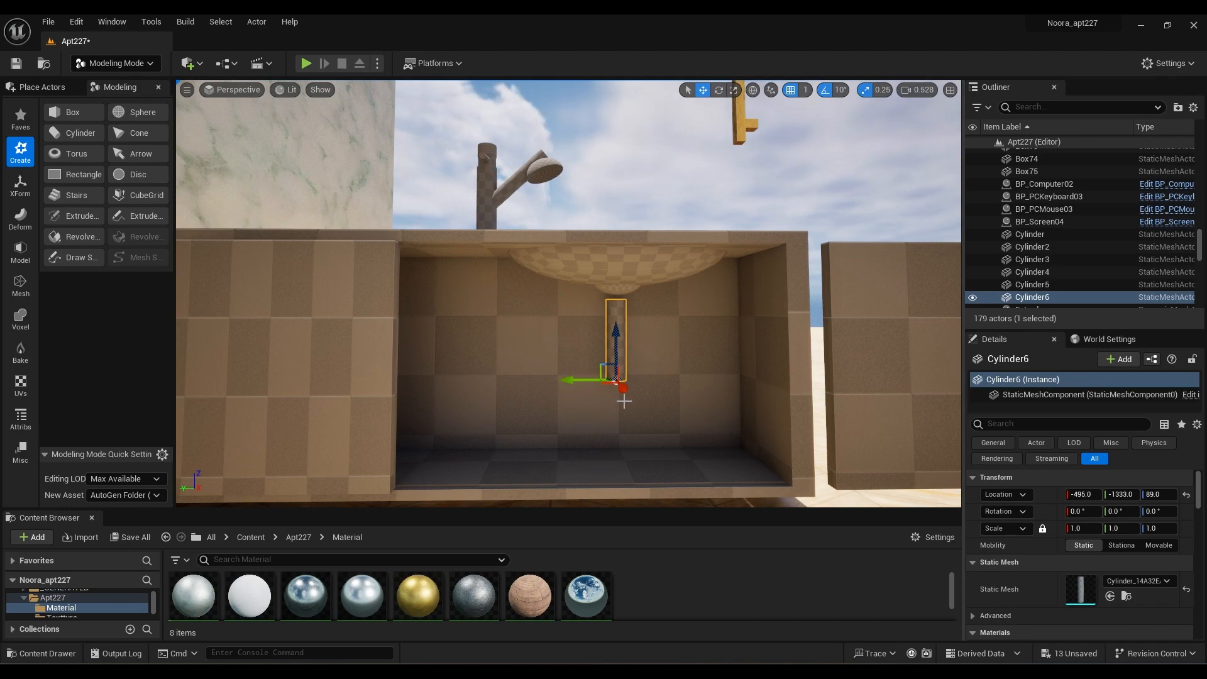
Move the pipe cylinder up under the basin's drain at X -464, Y -1328, Z 116
{"action": "right_click_drag", "start_coordinate": [622, 401], "coordinate": [652, 367]}
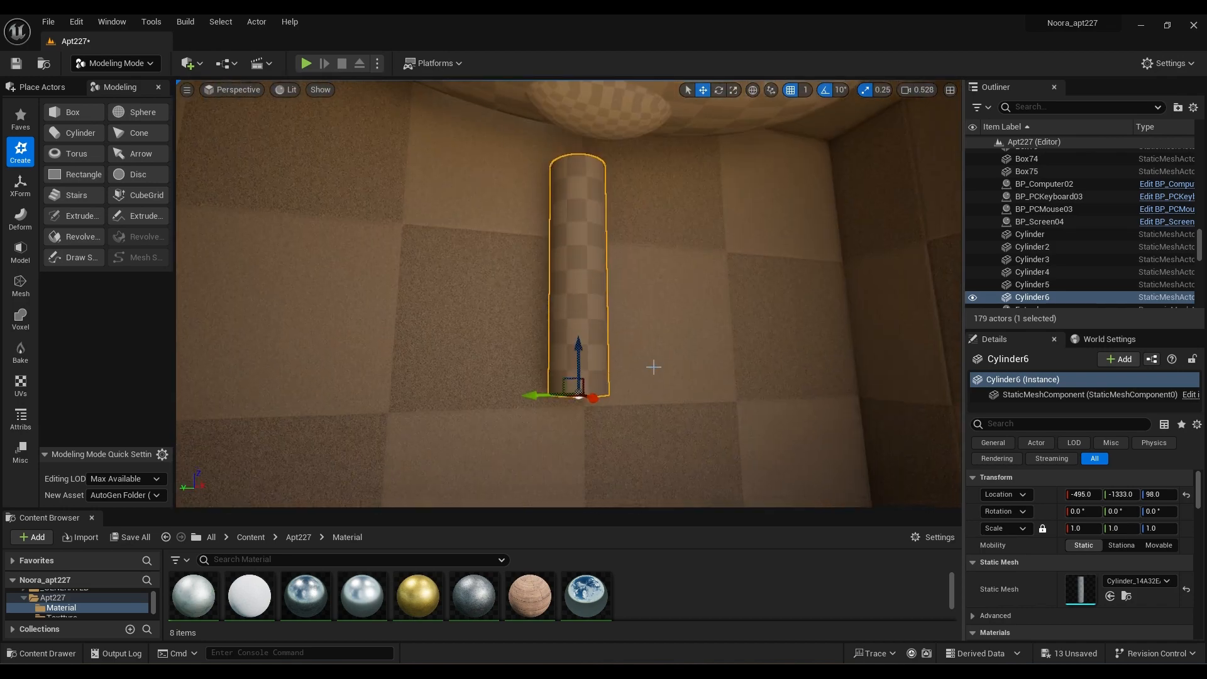
{"action": "left_click_drag", "start_coordinate": [594, 406], "coordinate": [642, 431]}
{"action": "right_click_drag", "start_coordinate": [642, 431], "coordinate": [597, 453]}
{"action": "left_click_drag", "start_coordinate": [335, 451], "coordinate": [313, 455]}
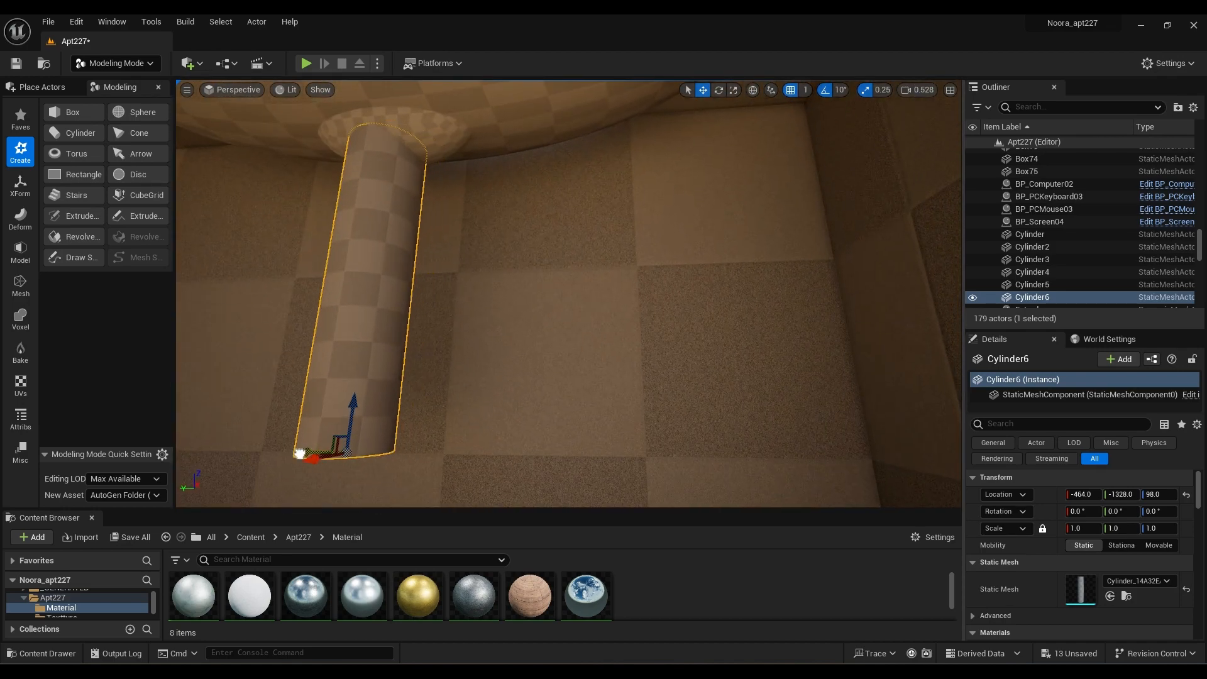
{"action": "left_click_drag", "start_coordinate": [354, 418], "coordinate": [362, 340]}
{"action": "right_click_drag", "start_coordinate": [363, 339], "coordinate": [418, 377]}
{"action": "scroll", "coordinate": [1057, 583], "scroll_direction": "down", "scroll_amount": 5}
{"action": "scroll", "coordinate": [1056, 583], "scroll_direction": "down", "scroll_amount": 6}
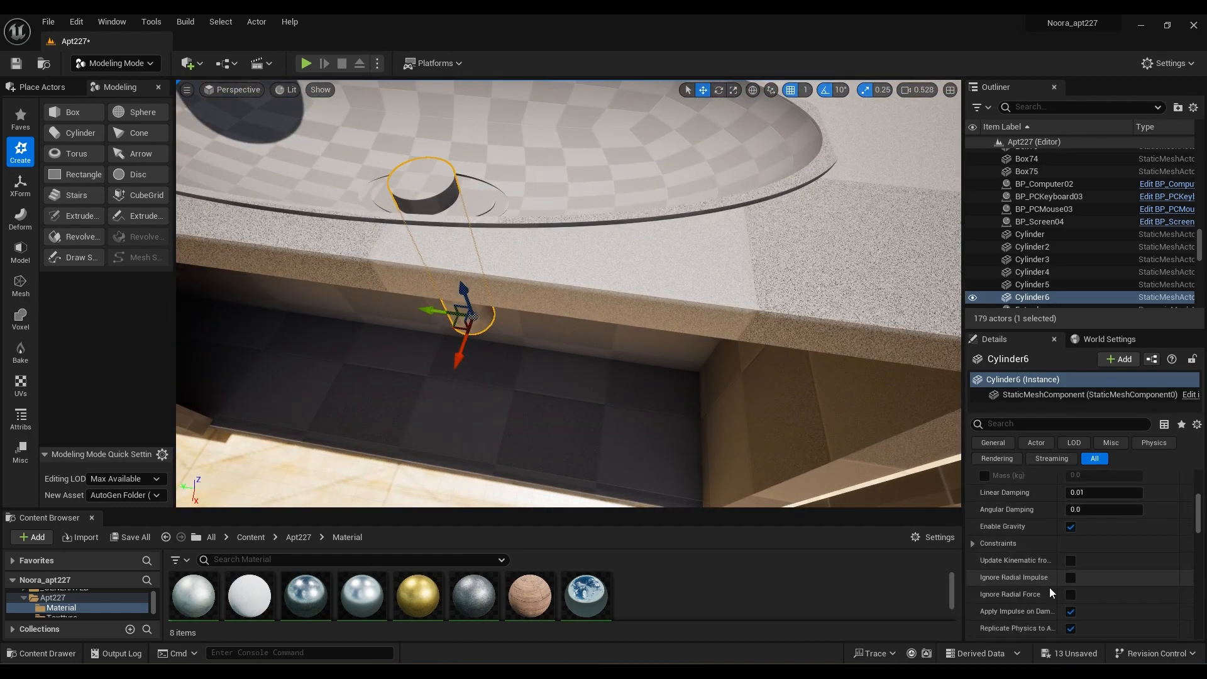
{"action": "scroll", "coordinate": [1027, 600], "scroll_direction": "down", "scroll_amount": 3}
{"action": "scroll", "coordinate": [1027, 598], "scroll_direction": "up", "scroll_amount": 3}
{"action": "mouse_move", "coordinate": [830, 359]}
{"action": "right_mouse_down"}
{"action": "mouse_move", "coordinate": [855, 333]}
{"action": "mouse_move", "coordinate": [830, 358]}
{"action": "right_mouse_up"}
{"action": "scroll", "coordinate": [1073, 485], "scroll_direction": "up", "scroll_amount": 10}
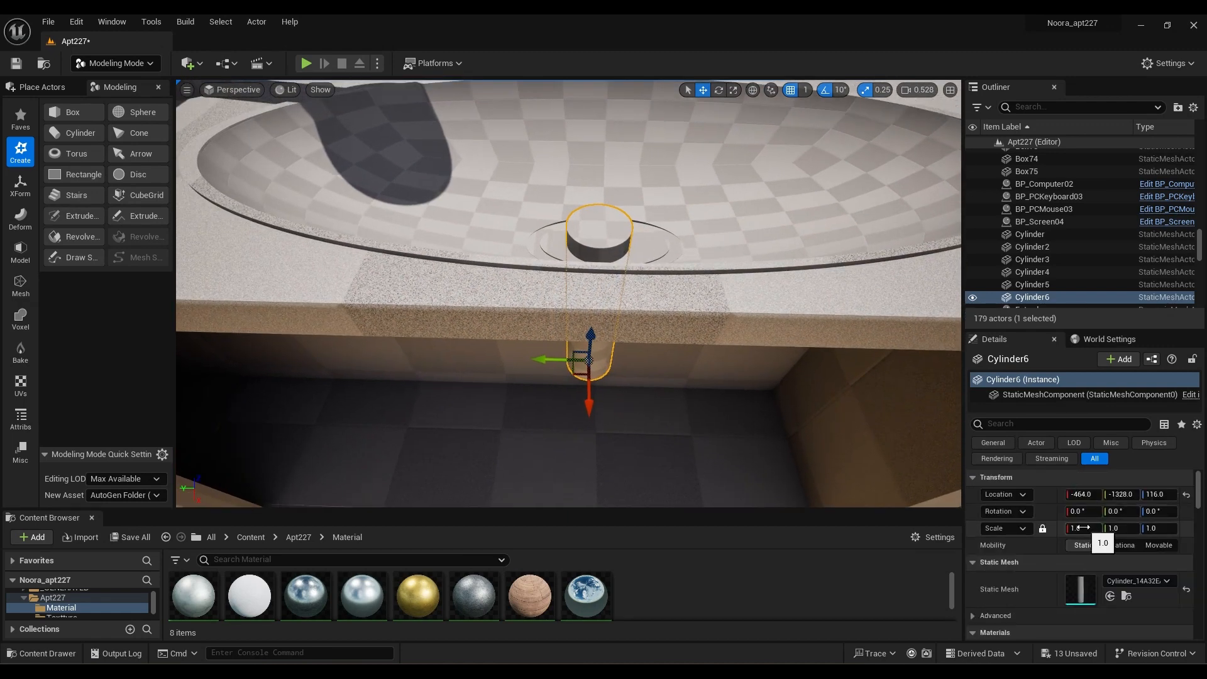
Copy the pipe cylinder sideways along Y, and move the original up through the drain to Y -1330, Z 141
{"action": "left_click_drag", "start_coordinate": [586, 356], "coordinate": [466, 360], "text": "alt"}
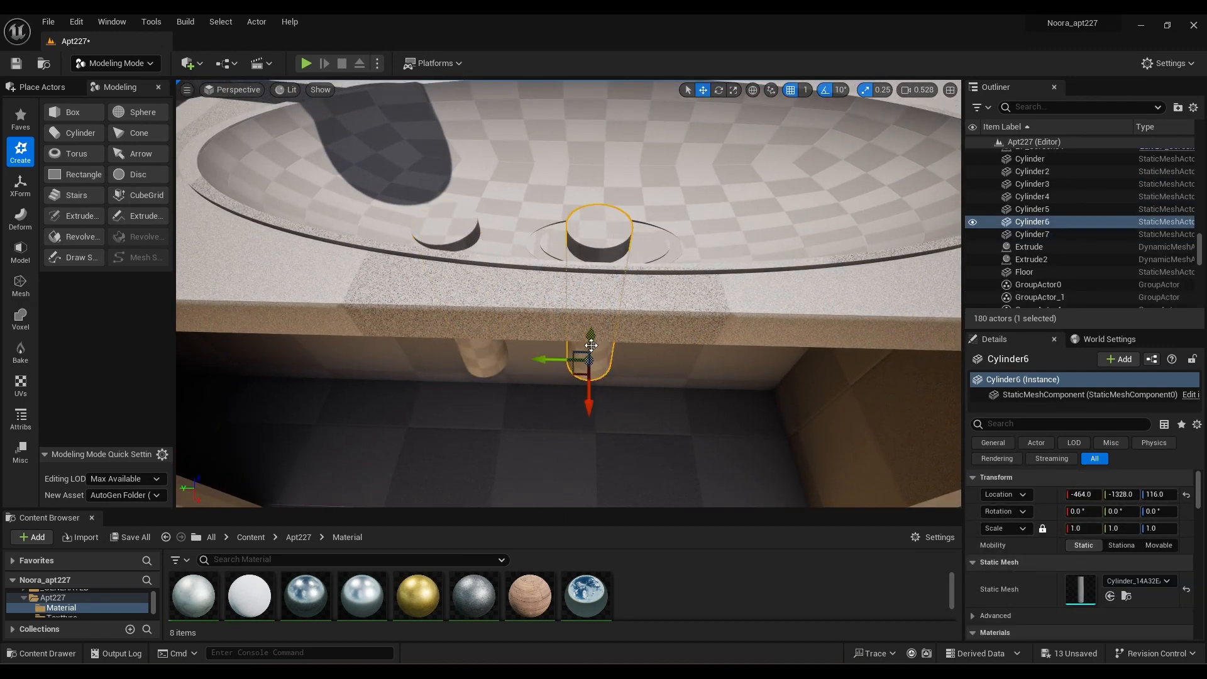
{"action": "right_click_drag", "start_coordinate": [604, 329], "coordinate": [615, 277]}
{"action": "left_click_drag", "start_coordinate": [569, 282], "coordinate": [574, 281]}
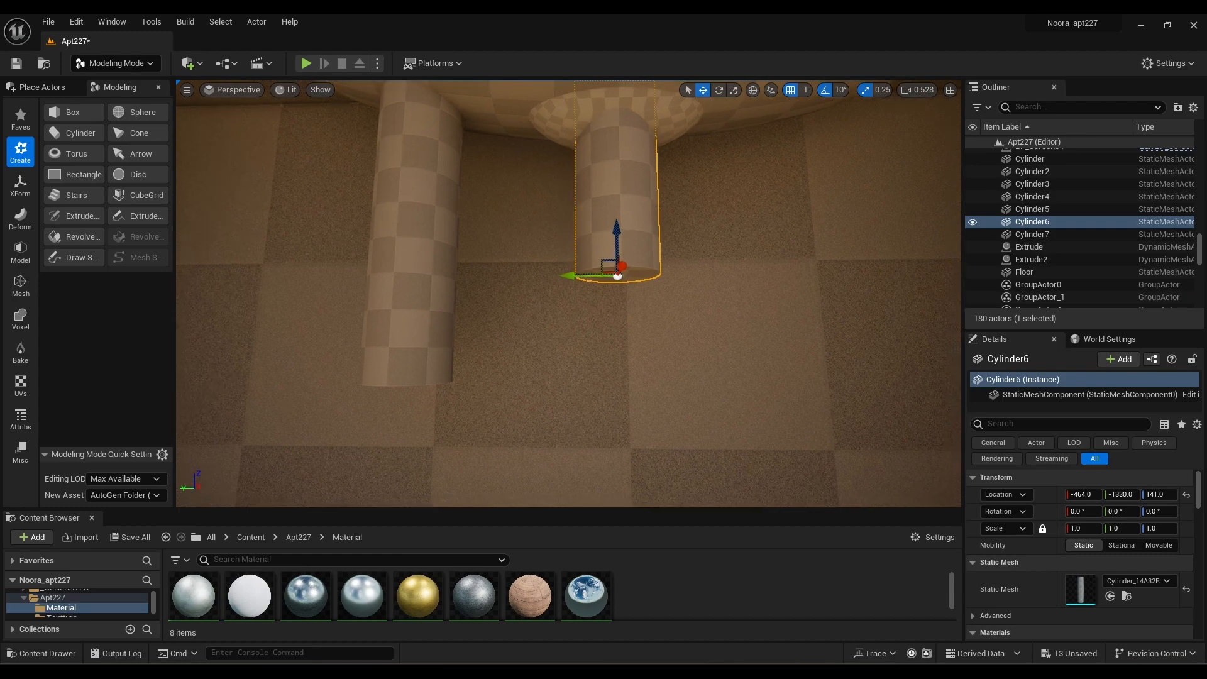
Unlock the drain cylinder's proportions, scale it to 0.8, 1.7, 1.0 and place a copy above the basin
{"action": "right_click_drag", "start_coordinate": [921, 377], "coordinate": [920, 430]}
{"action": "left_click", "coordinate": [1043, 528]}
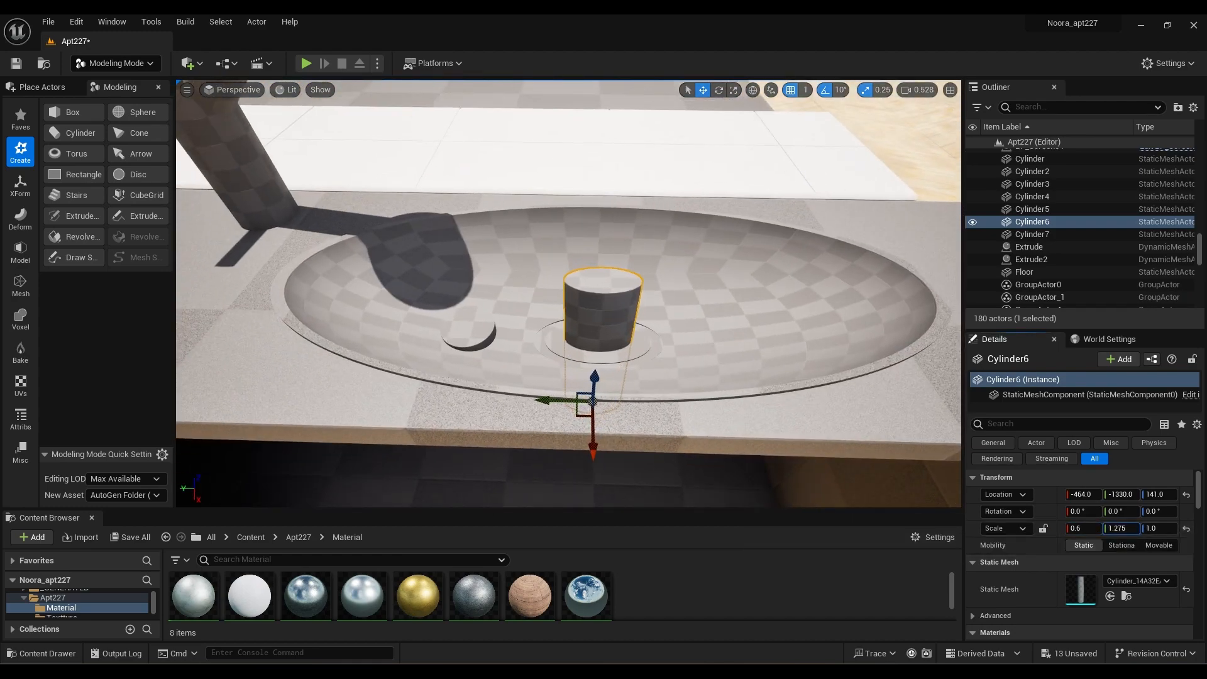
{"action": "right_click_drag", "start_coordinate": [921, 440], "coordinate": [998, 507]}
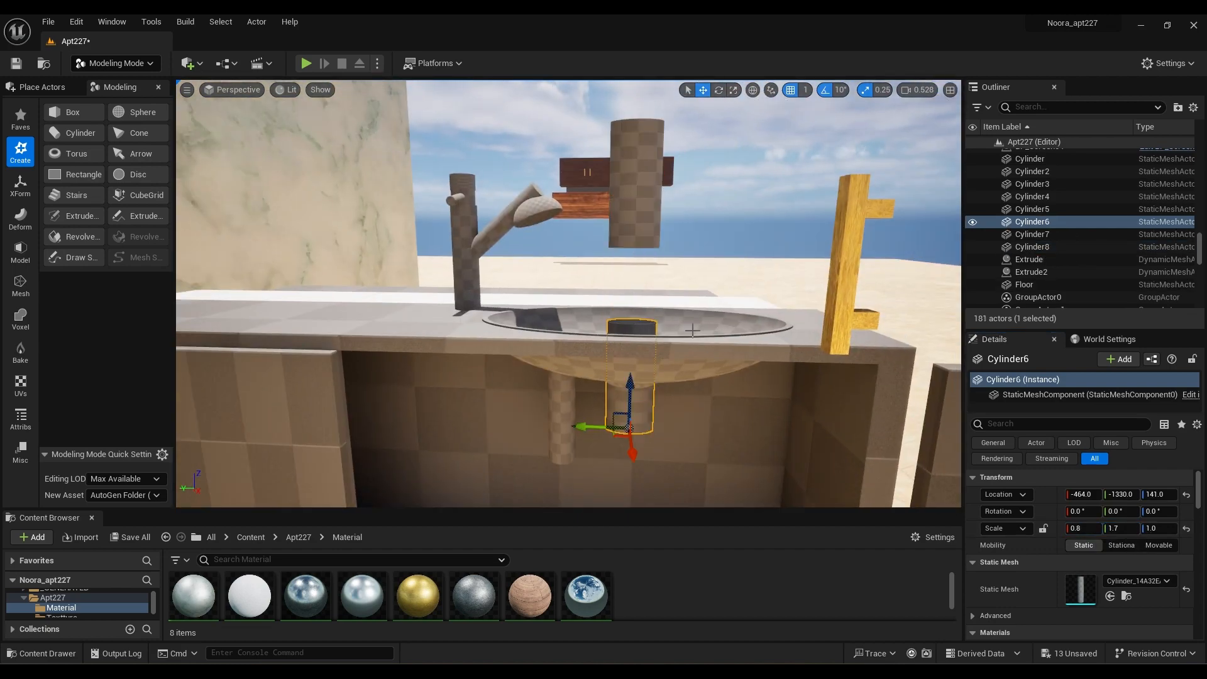
Cut the drain opening in the basin's inner shell by subtracting the drain cylinder with a Boolean difference
{"action": "right_click_drag", "start_coordinate": [692, 330], "coordinate": [654, 443]}
{"action": "left_click", "coordinate": [613, 368]}
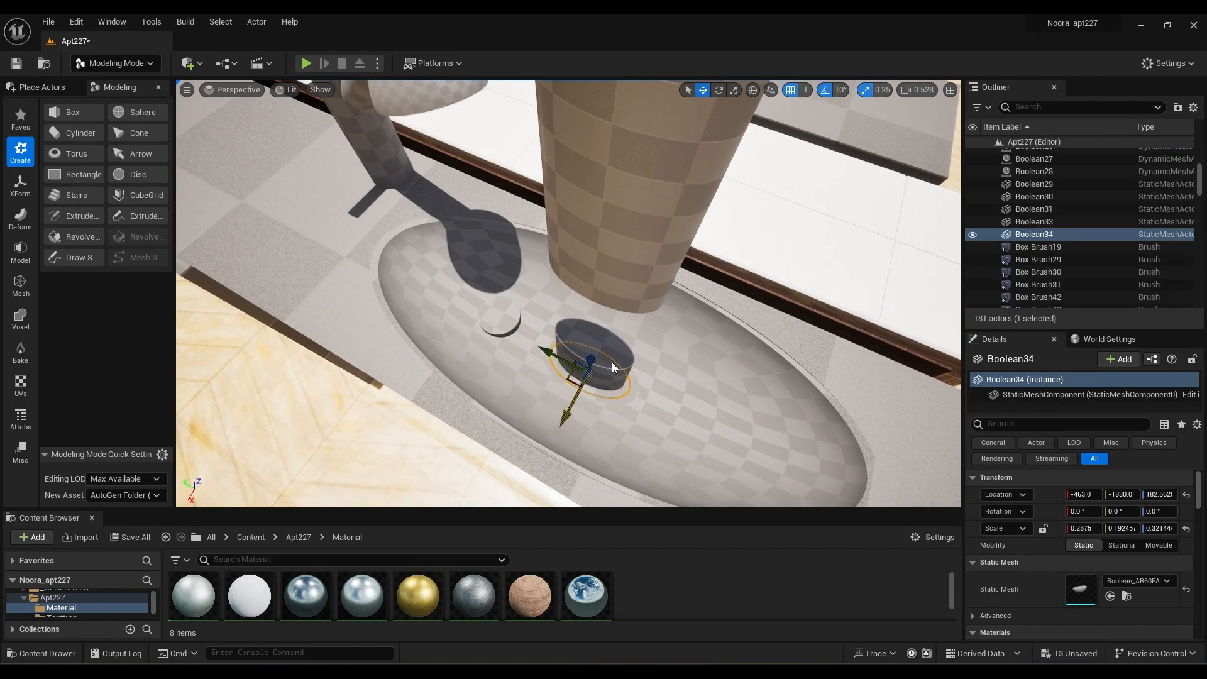
{"action": "left_click", "coordinate": [20, 119]}
{"action": "left_click", "coordinate": [139, 112]}
{"action": "left_click", "coordinate": [581, 485]}
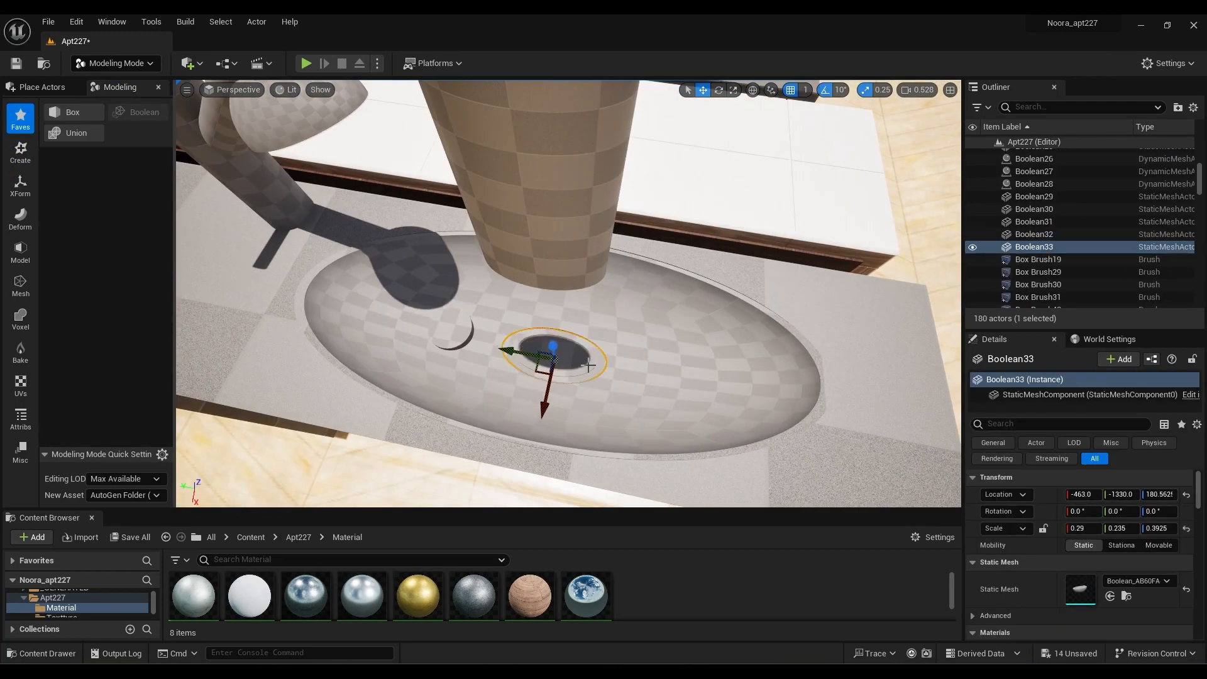
Copy the cylinder above the basin down through the drain to Z 122, and subtract it from the next basin shell
{"action": "left_click", "coordinate": [546, 254]}
{"action": "left_click_drag", "start_coordinate": [542, 244], "coordinate": [566, 377], "text": "alt"}
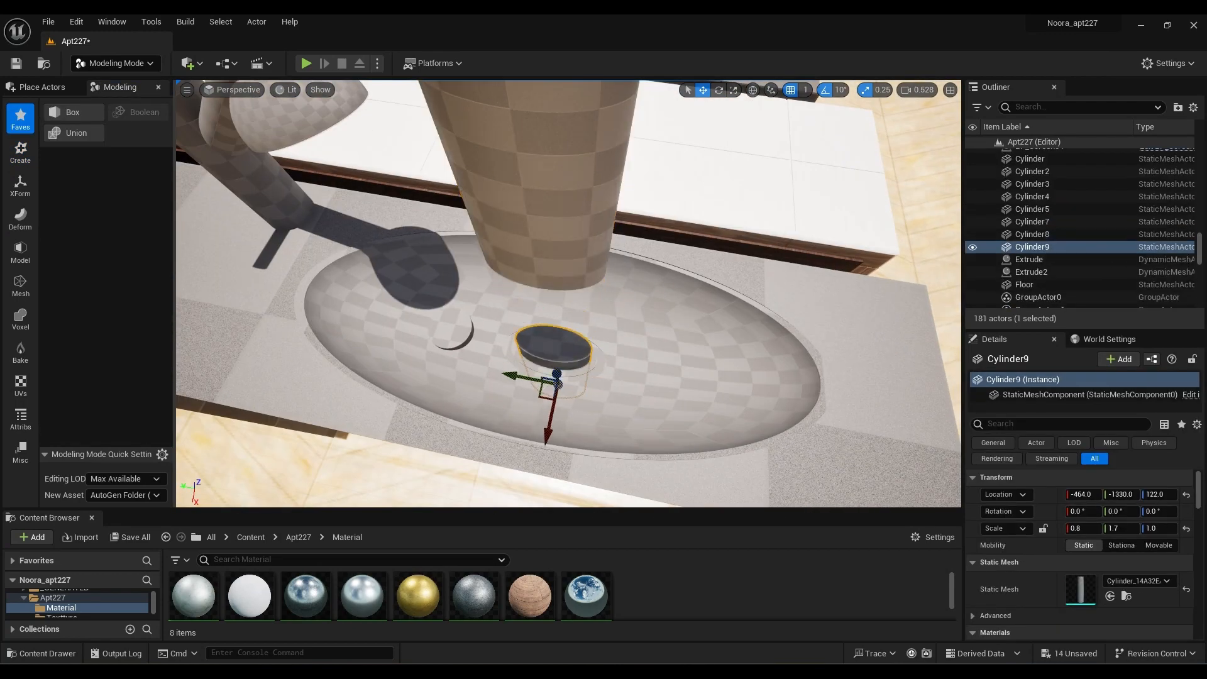
{"action": "left_click", "coordinate": [599, 366], "text": "ctrl"}
{"action": "left_click", "coordinate": [144, 112]}
{"action": "left_click", "coordinate": [581, 484]}
Copy the cylinder above the basin into the drain at Z 130, lock its proportions and scale it to 0.715 on X
{"action": "left_click", "coordinate": [546, 284]}
{"action": "left_click_drag", "start_coordinate": [540, 244], "coordinate": [551, 375], "text": "alt"}
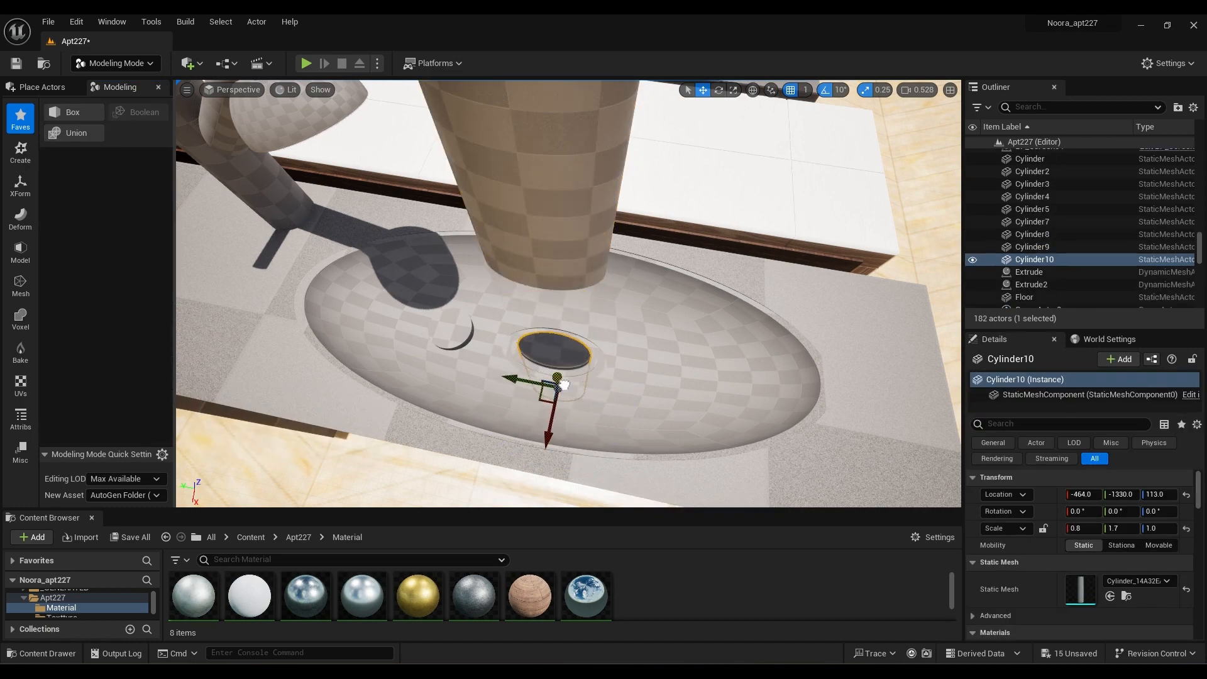
{"action": "left_click", "coordinate": [1043, 528]}
{"action": "left_click_drag", "start_coordinate": [1083, 528], "coordinate": [1068, 529]}
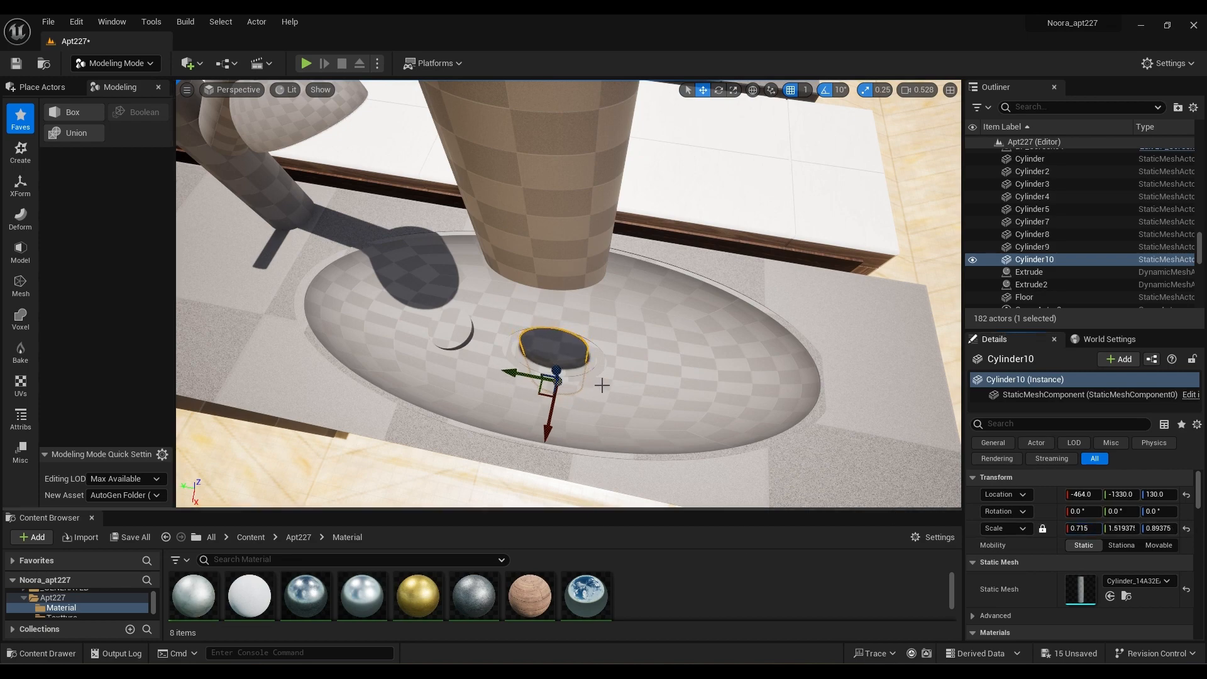
Hollow out the drain pipe by subtracting the narrower inner cylinder from the outer one with a Boolean difference
{"action": "left_click_drag", "start_coordinate": [602, 385], "coordinate": [574, 411], "text": "alt"}
{"action": "scroll", "coordinate": [574, 411], "scroll_direction": "down", "scroll_amount": 3}
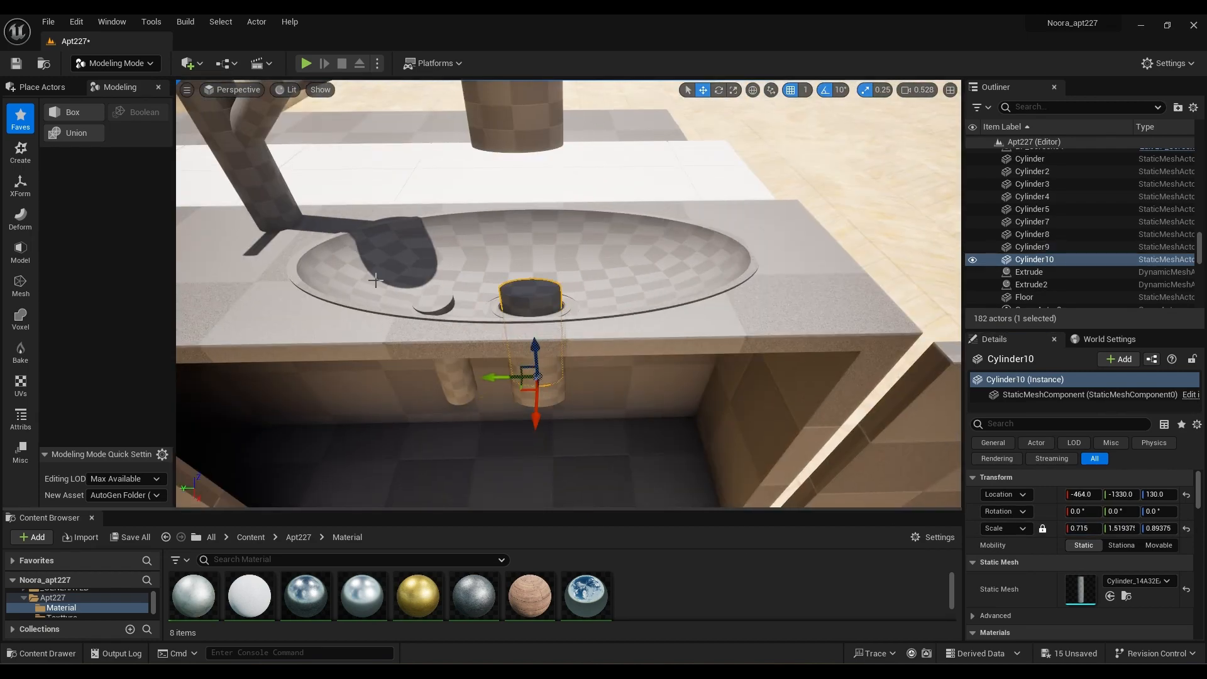
{"action": "left_click", "coordinate": [548, 391]}
{"action": "left_click", "coordinate": [540, 297]}
{"action": "left_click", "coordinate": [542, 316]}
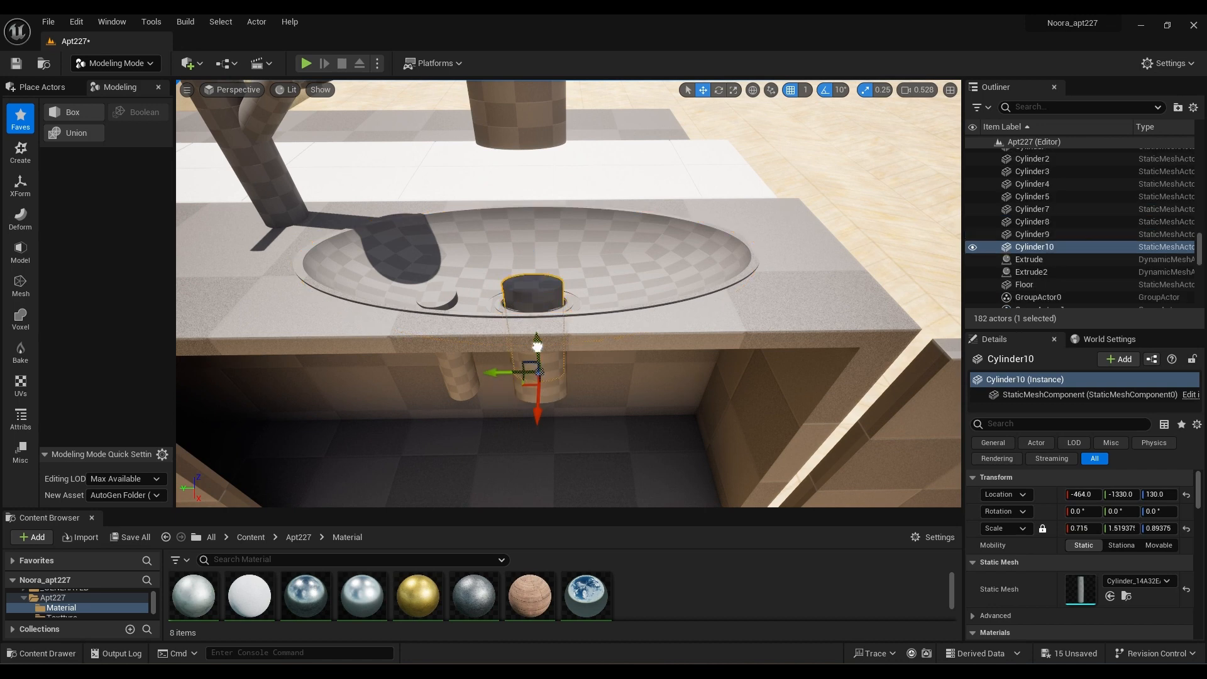
{"action": "left_click_drag", "start_coordinate": [589, 207], "coordinate": [719, 222]}
{"action": "key", "text": "ctrl+z"}
{"action": "key", "text": "ctrl+z"}
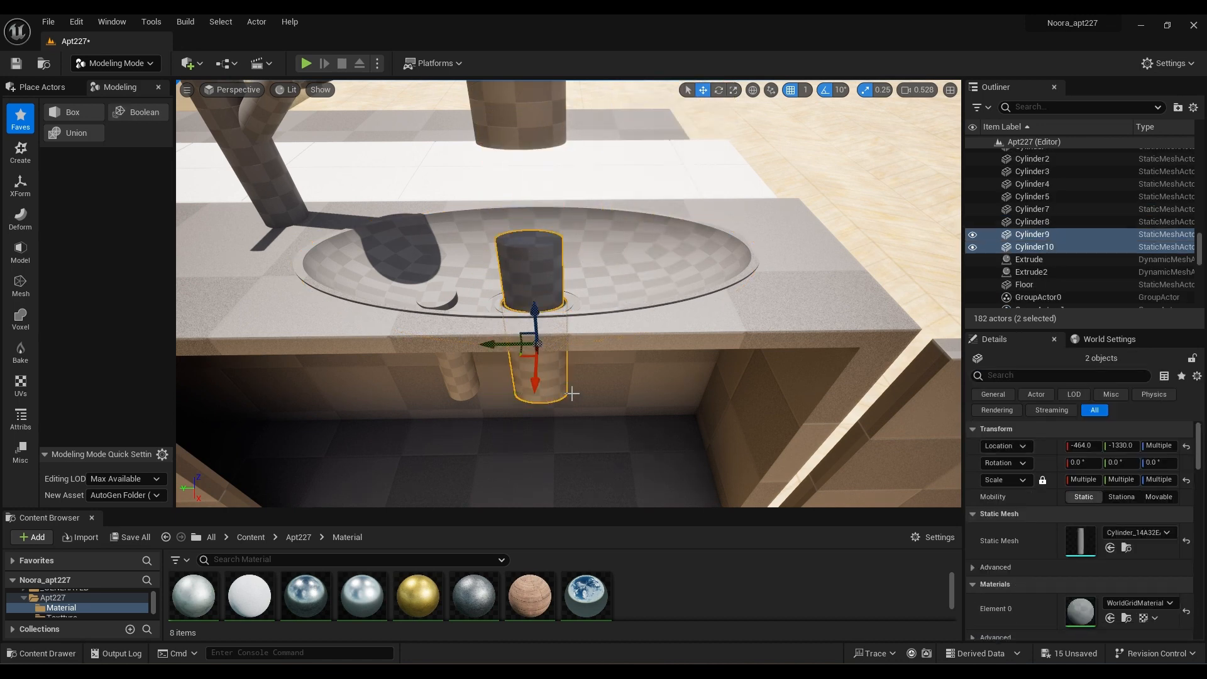
{"action": "left_click", "coordinate": [535, 306]}
{"action": "left_click", "coordinate": [528, 277], "text": "ctrl"}
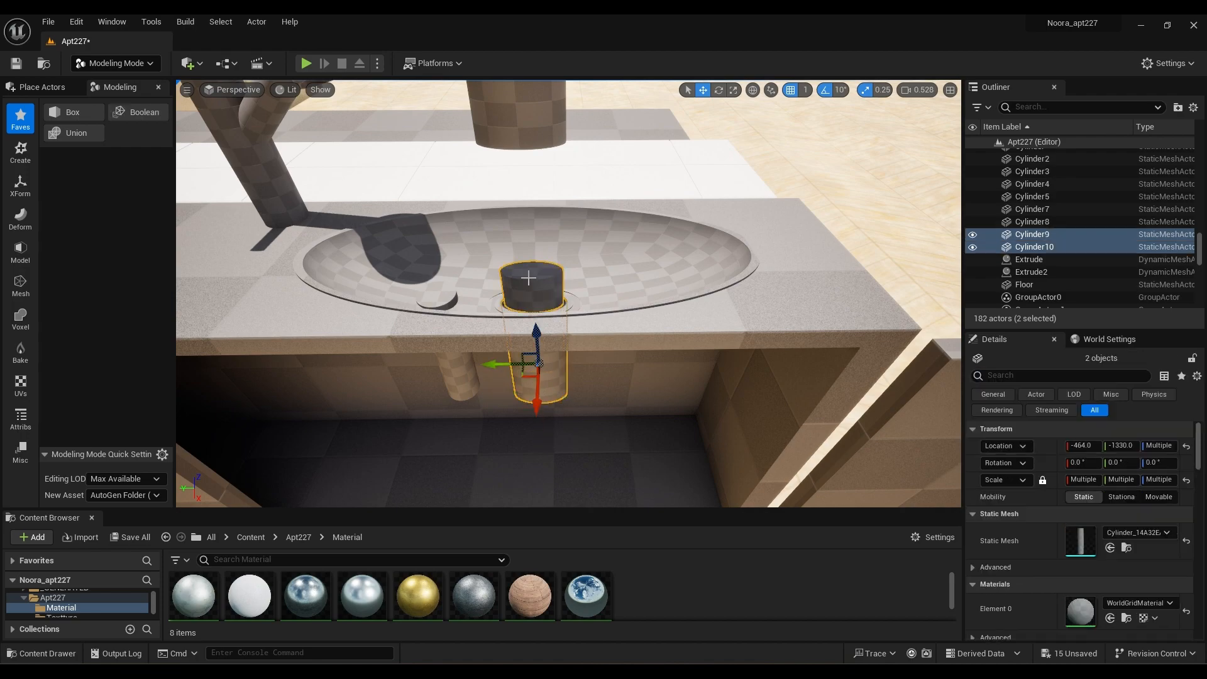
{"action": "left_click", "coordinate": [140, 116]}
{"action": "left_click", "coordinate": [585, 484]}
Lower the spare pipe cylinder beside the drain to Z 92, scale it uniformly to 0.6825 and rotate it 90° on Y
{"action": "right_click_drag", "start_coordinate": [588, 477], "coordinate": [755, 381]}
{"action": "left_click_drag", "start_coordinate": [476, 373], "coordinate": [478, 436]}
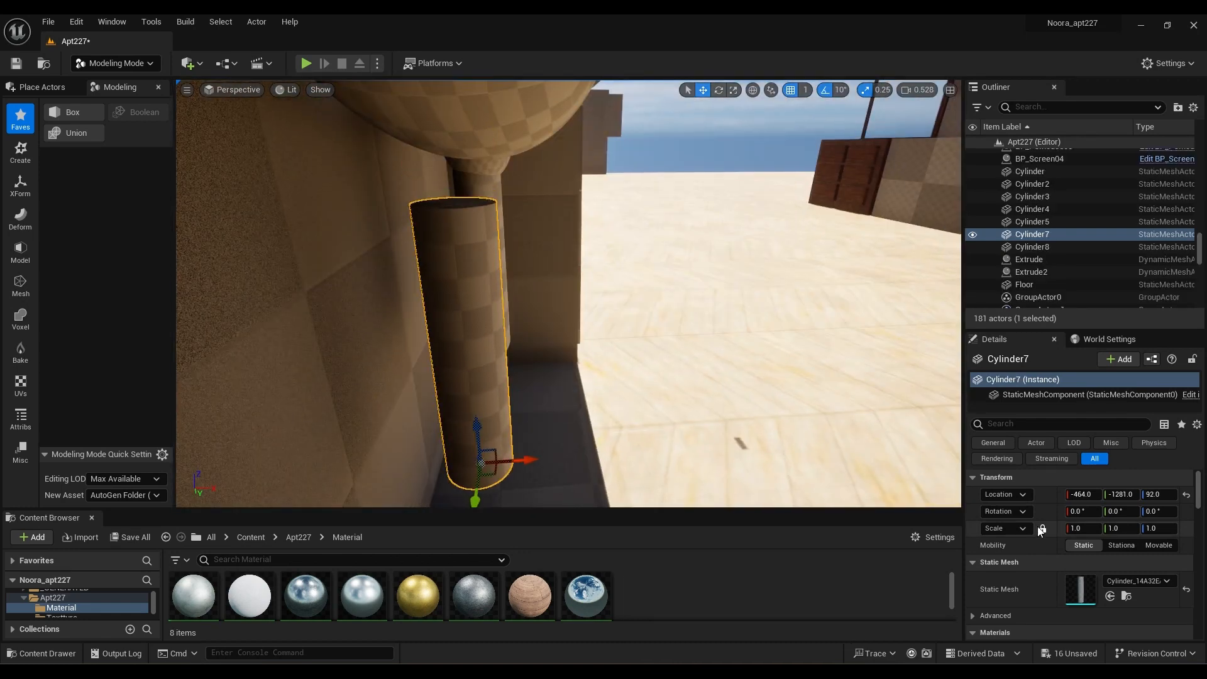
{"action": "left_click_drag", "start_coordinate": [1101, 527], "coordinate": [1065, 527]}
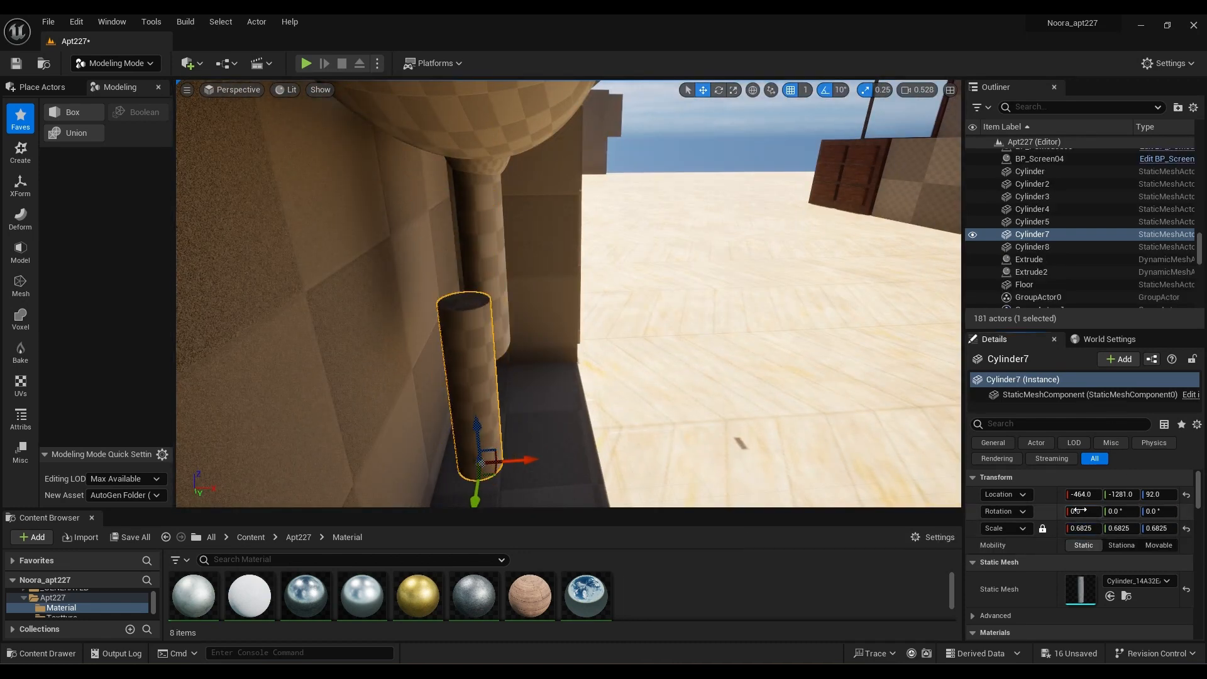
{"action": "type", "text": "90"}
{"action": "key", "text": "Return"}
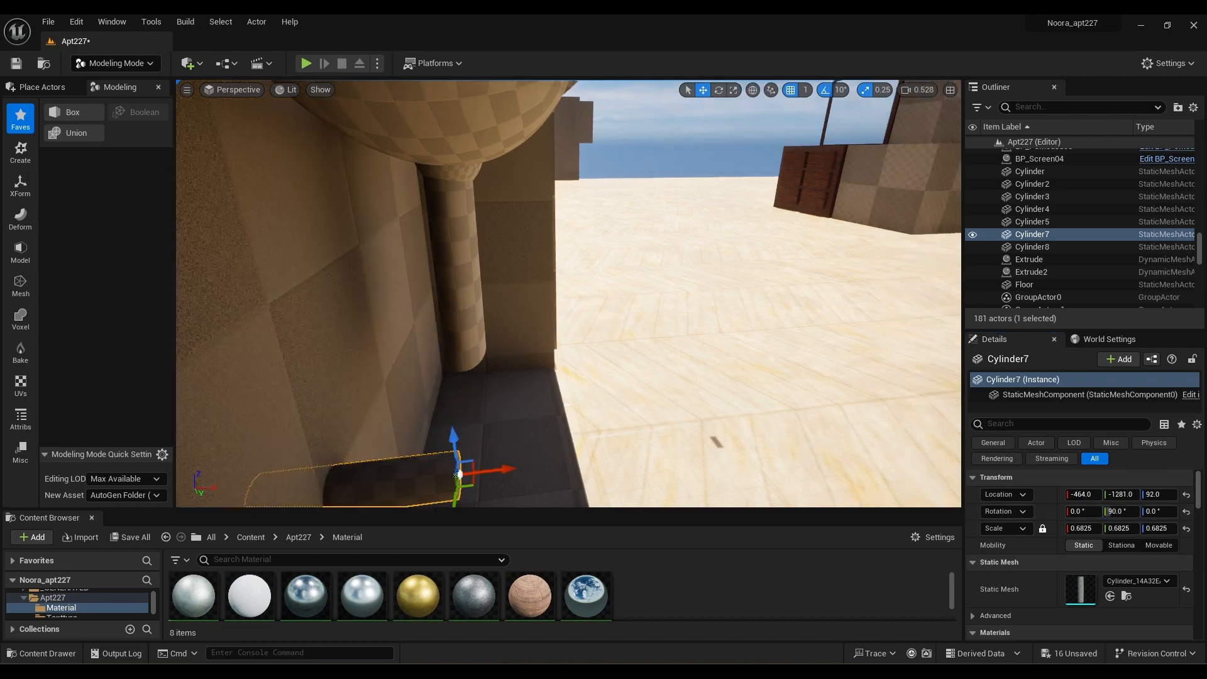
Set the horizontal pipe's uniform scale to 1.0 and shift it up and forward from the cabinet's back wall under the basin
{"action": "right_click_drag", "start_coordinate": [709, 440], "coordinate": [611, 421]}
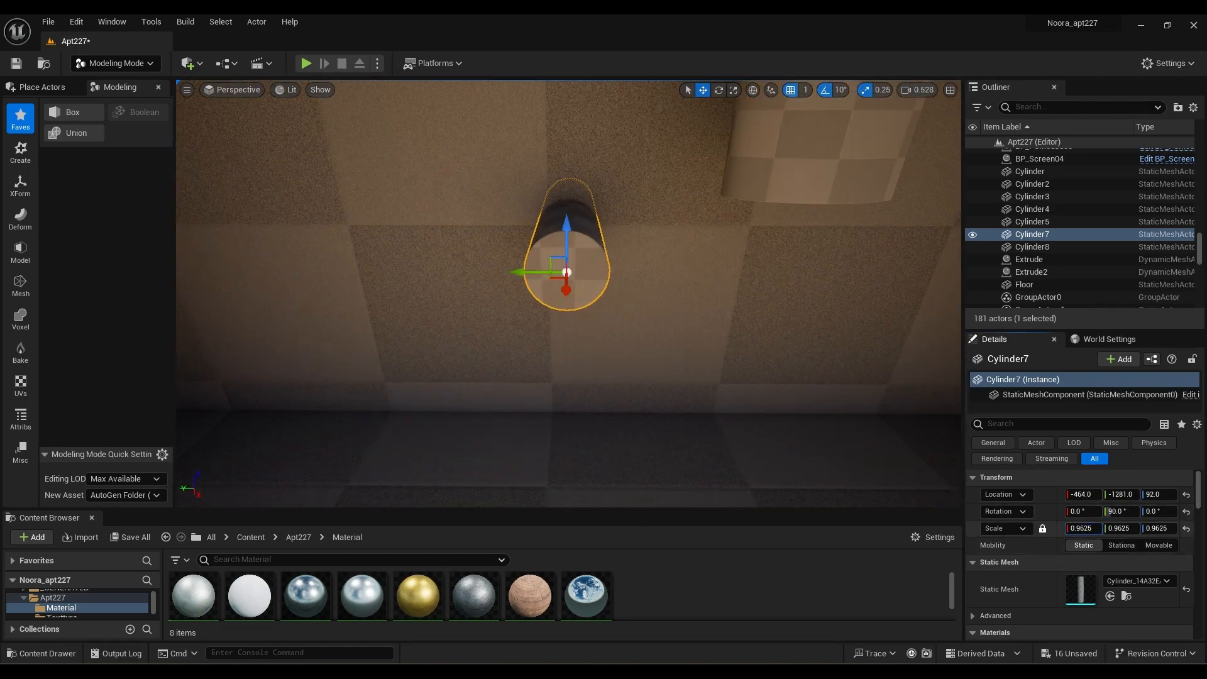
{"action": "type", "text": "1"}
{"action": "key", "text": "Return"}
{"action": "right_click_drag", "start_coordinate": [746, 318], "coordinate": [880, 409]}
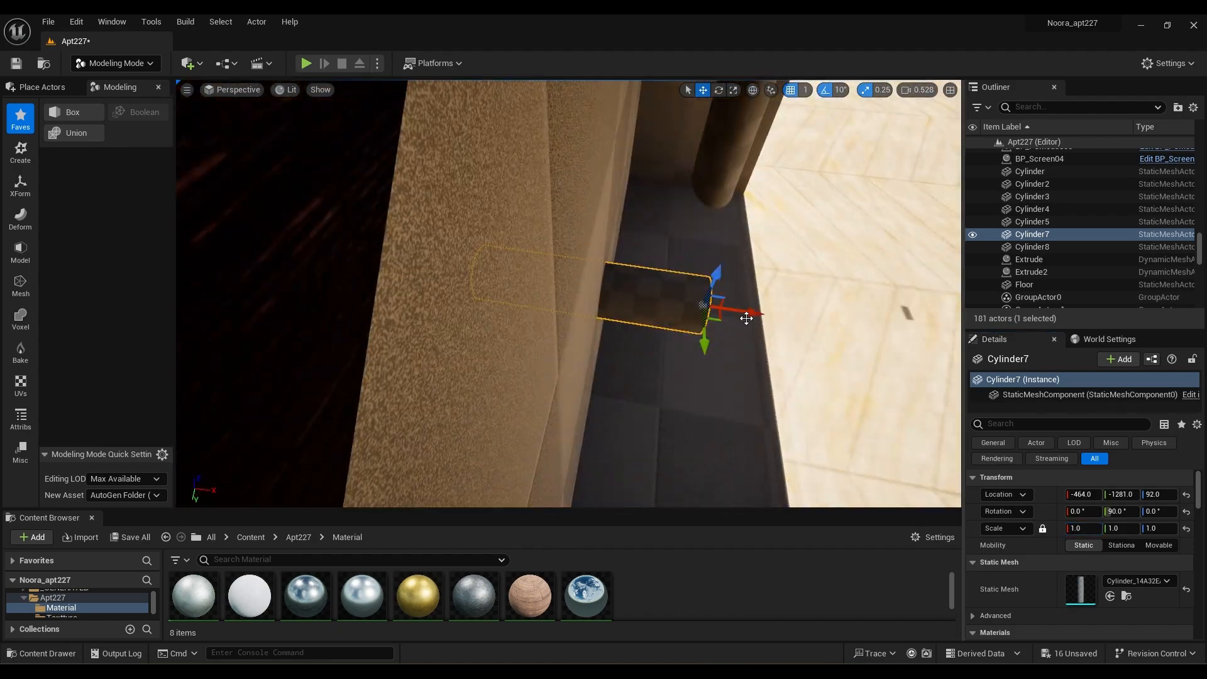
{"action": "left_click_drag", "start_coordinate": [721, 192], "coordinate": [723, 161]}
{"action": "right_click_drag", "start_coordinate": [723, 161], "coordinate": [792, 125]}
{"action": "left_click_drag", "start_coordinate": [396, 269], "coordinate": [424, 271]}
{"action": "right_click_drag", "start_coordinate": [424, 271], "coordinate": [676, 220]}
Merge the faucet's main upright cylinder with its adjoining cylinder using the Union tool
{"action": "left_click", "coordinate": [575, 283]}
{"action": "scroll", "coordinate": [569, 264], "scroll_direction": "up", "scroll_amount": 1}
{"action": "left_click", "coordinate": [567, 232], "text": "shift"}
{"action": "left_click", "coordinate": [576, 283]}
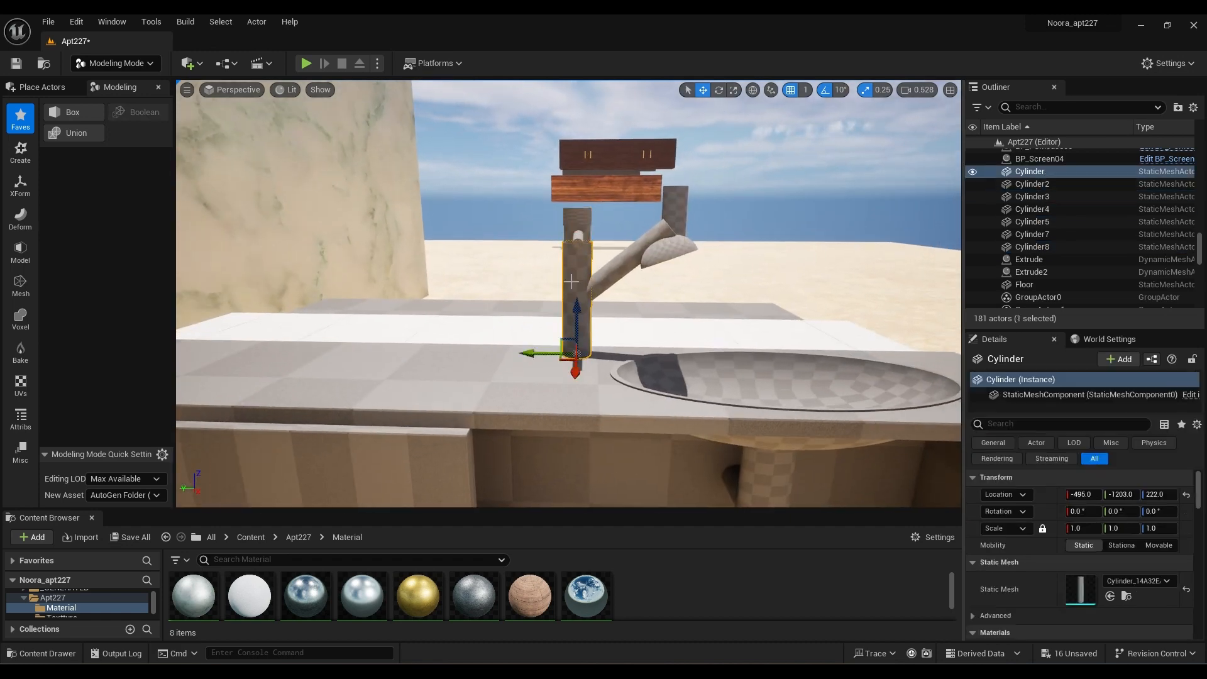
{"action": "left_click", "coordinate": [575, 217], "text": "shift"}
{"action": "left_click", "coordinate": [68, 135]}
{"action": "key", "text": "Return"}
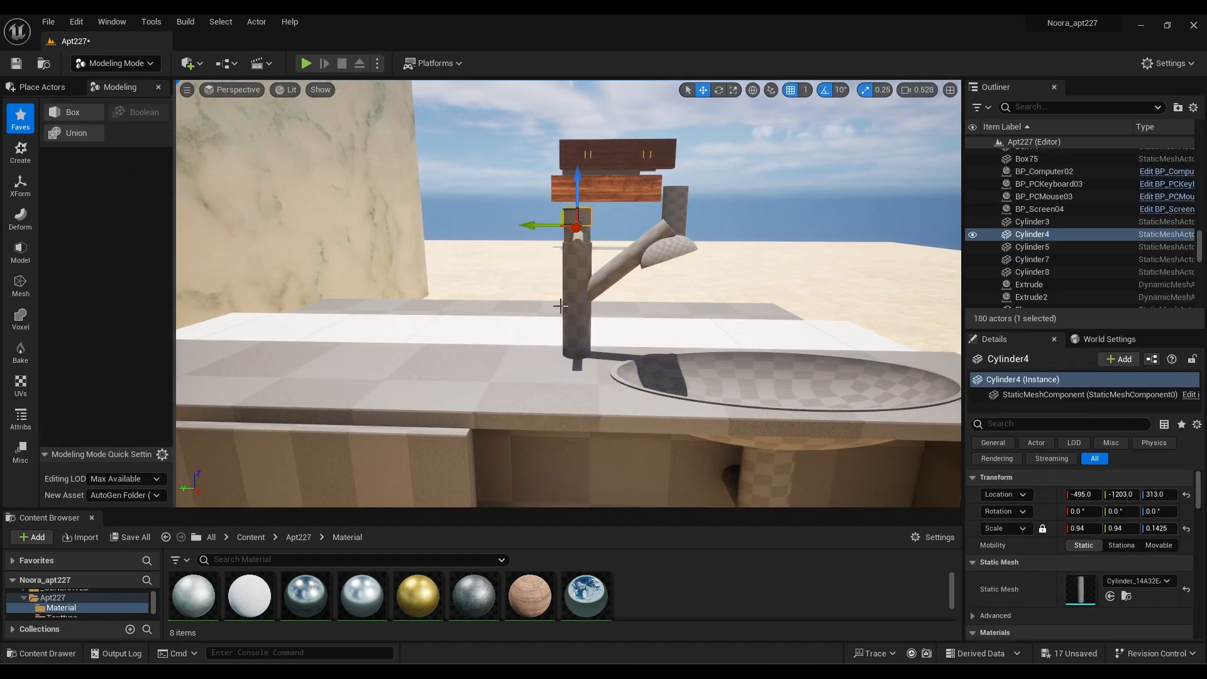
Select the four basin shell and drain pipe pieces and merge them into one mesh with the Union tool
{"action": "right_click_drag", "start_coordinate": [727, 383], "coordinate": [690, 404]}
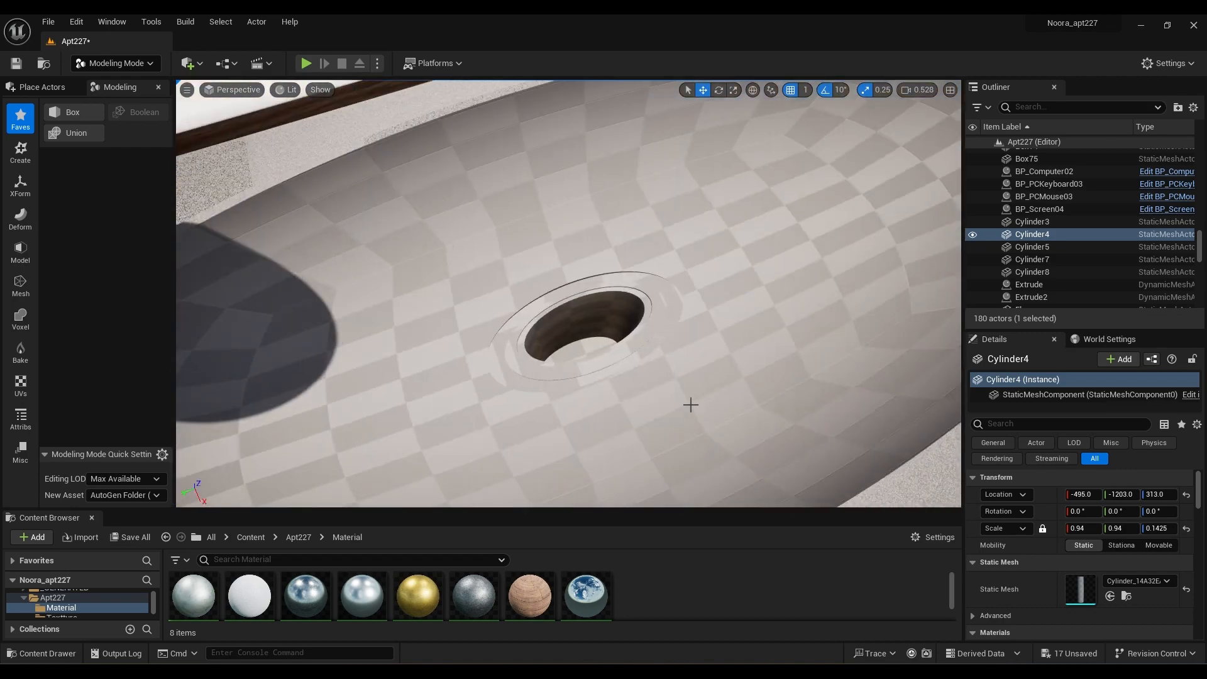
{"action": "left_click", "coordinate": [632, 340]}
{"action": "left_click", "coordinate": [657, 316], "text": "shift"}
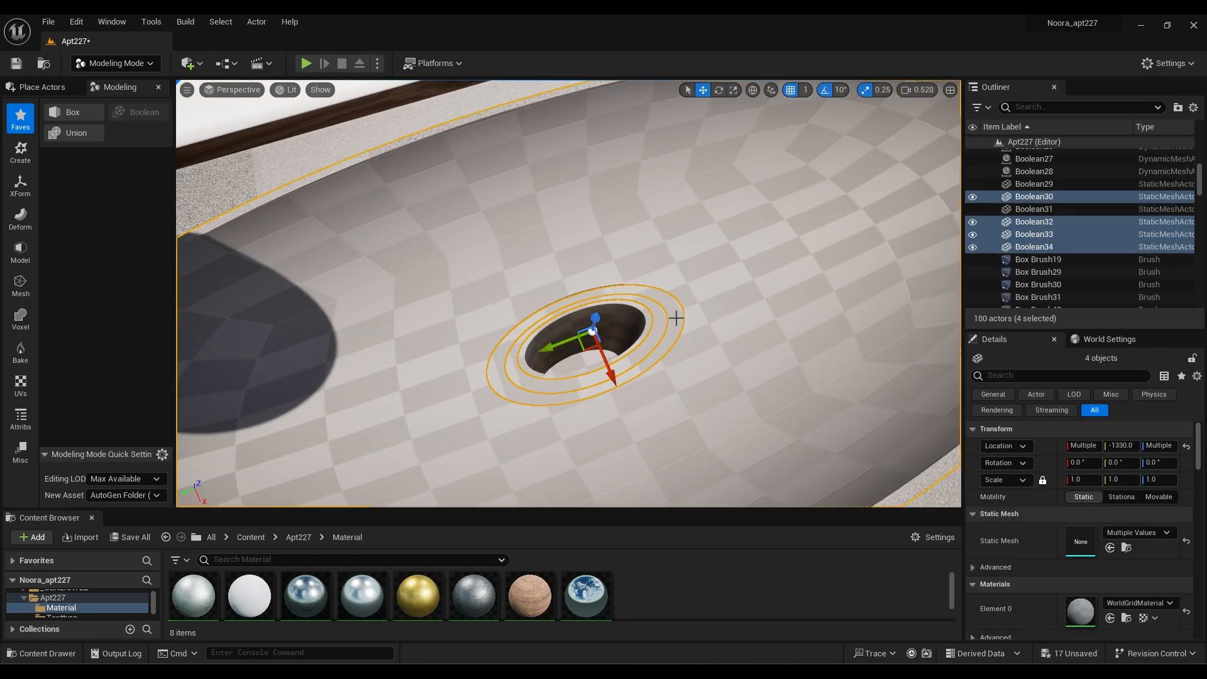
{"action": "left_click", "coordinate": [51, 130]}
{"action": "left_click", "coordinate": [572, 485]}
{"action": "right_click_drag", "start_coordinate": [605, 462], "coordinate": [667, 383]}
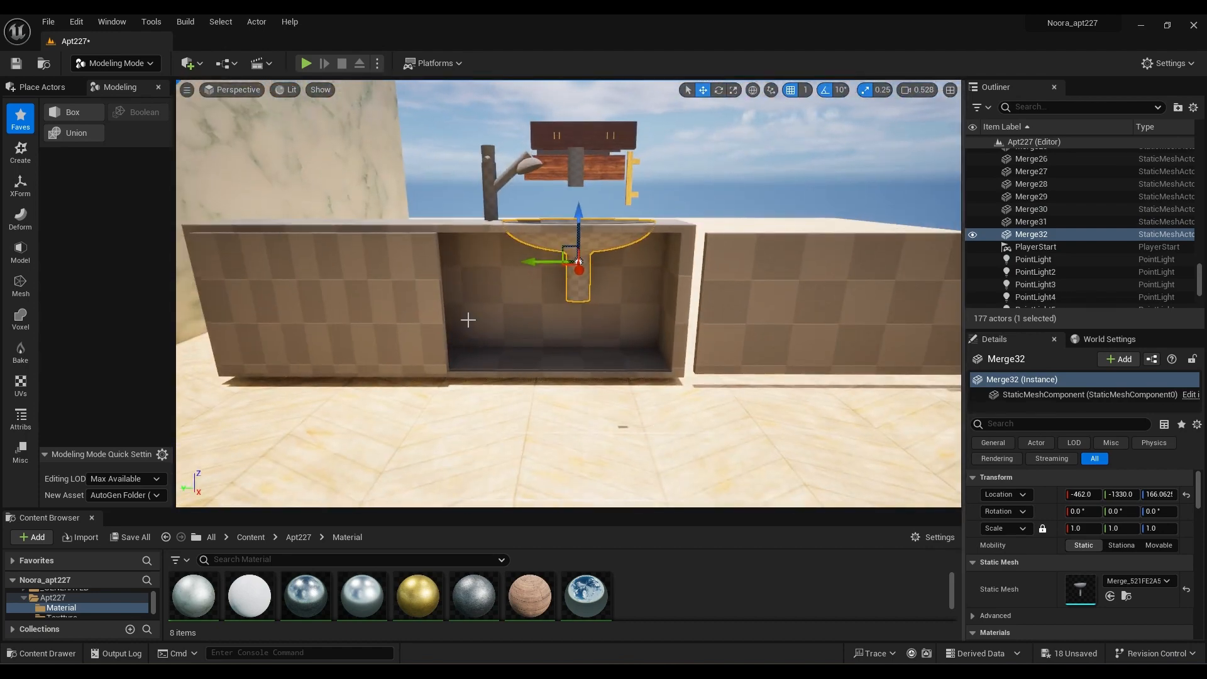
Copy the faucet's spout head down to Z 291.973, and place further offset copies of it as far as X -488
{"action": "right_click_drag", "start_coordinate": [468, 320], "coordinate": [478, 431]}
{"action": "left_click", "coordinate": [415, 384]}
{"action": "left_click", "coordinate": [326, 289]}
{"action": "left_click", "coordinate": [590, 236]}
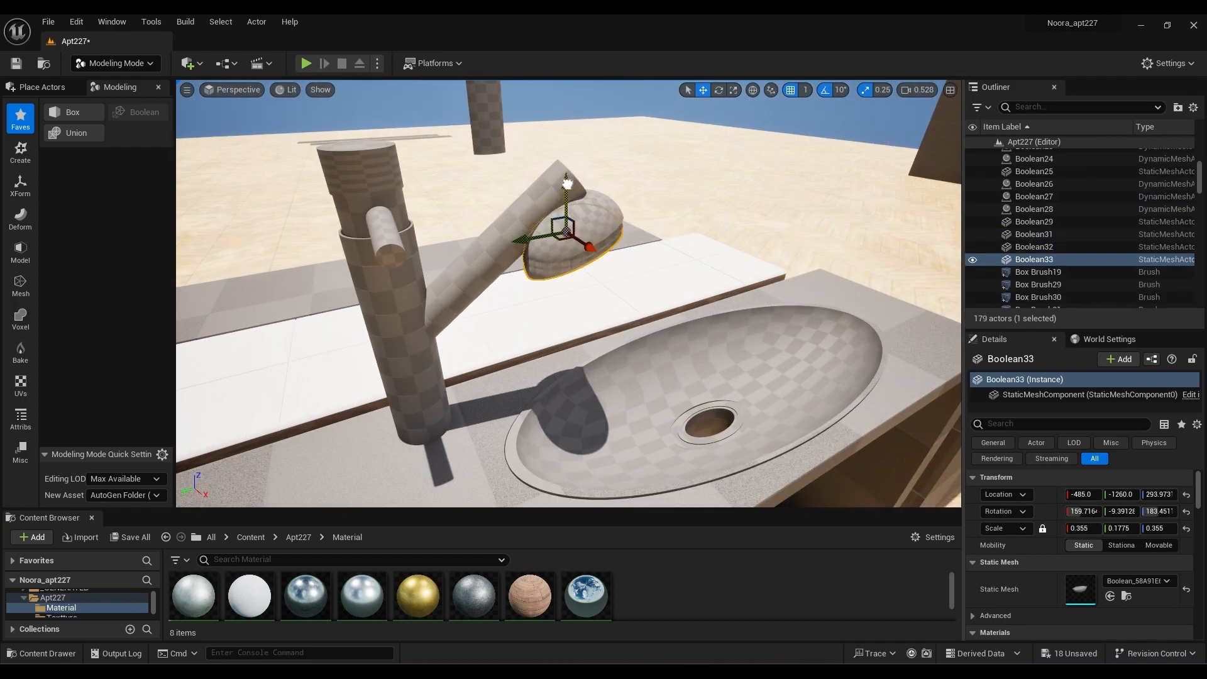
{"action": "left_click_drag", "start_coordinate": [567, 184], "coordinate": [567, 207], "text": "alt"}
{"action": "right_click_drag", "start_coordinate": [567, 207], "coordinate": [535, 171]}
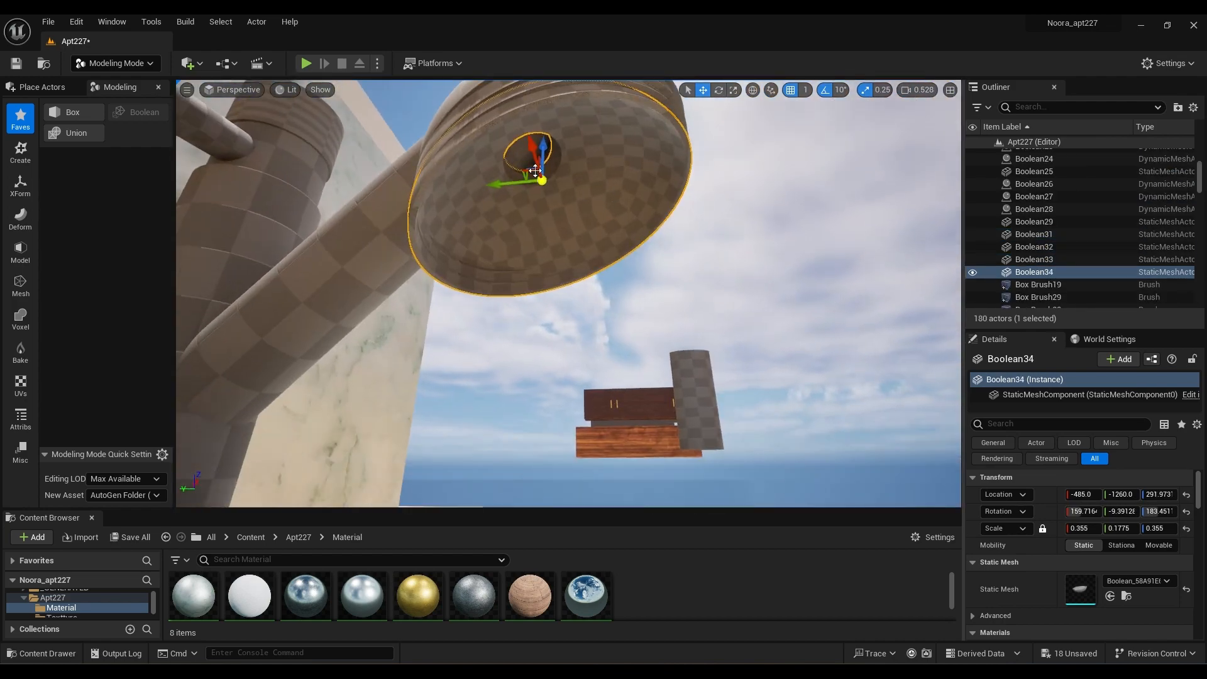
{"action": "mouse_move", "coordinate": [531, 160]}
{"action": "left_mouse_down", "text": "alt"}
{"action": "mouse_move", "coordinate": [539, 185]}
{"action": "mouse_move", "coordinate": [533, 166]}
{"action": "left_mouse_up", "text": "alt"}
{"action": "right_click_drag", "start_coordinate": [534, 166], "coordinate": [597, 249]}
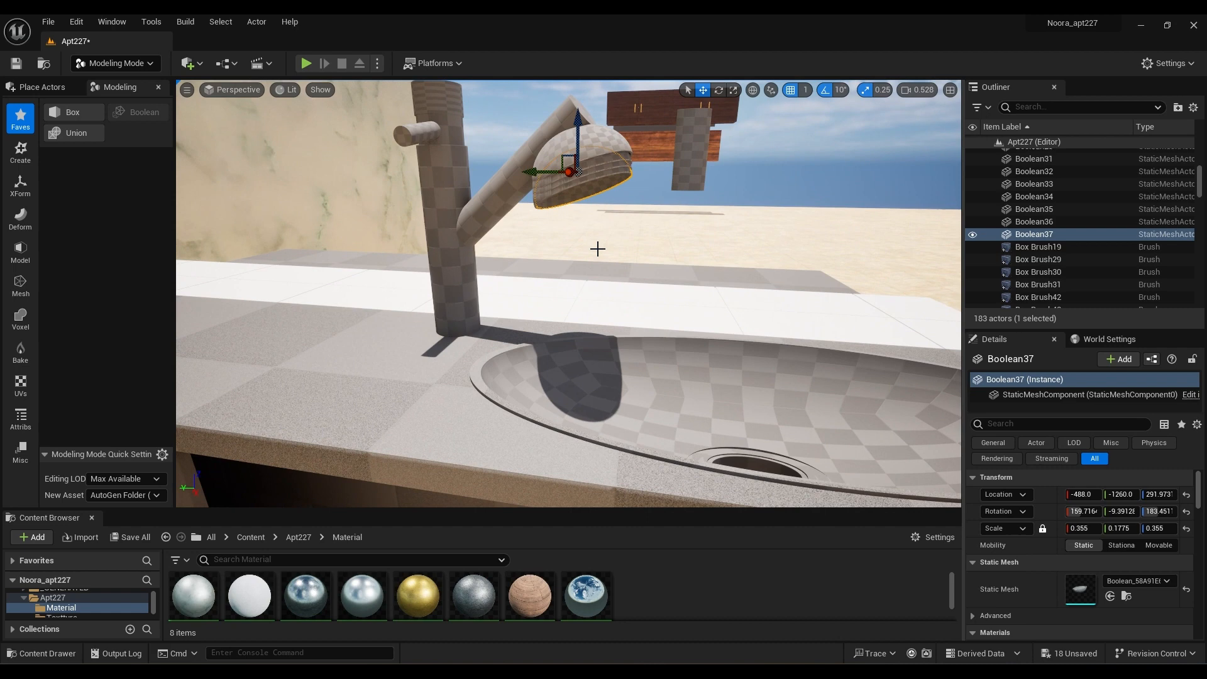
Lower one spout head copy to Z 242.973 as a spare, and subtract three of the stacked copies from the angled spout
{"action": "left_click", "coordinate": [591, 193], "text": "ctrl"}
{"action": "left_click", "coordinate": [138, 112]}
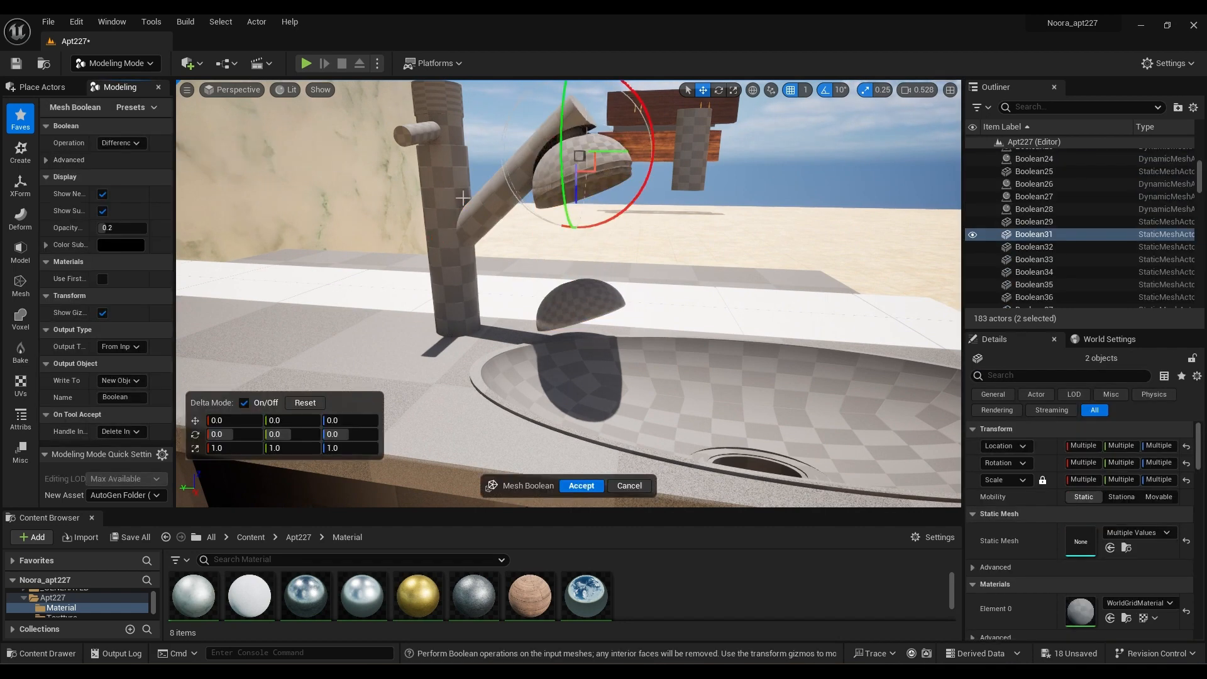
{"action": "left_click", "coordinate": [581, 486]}
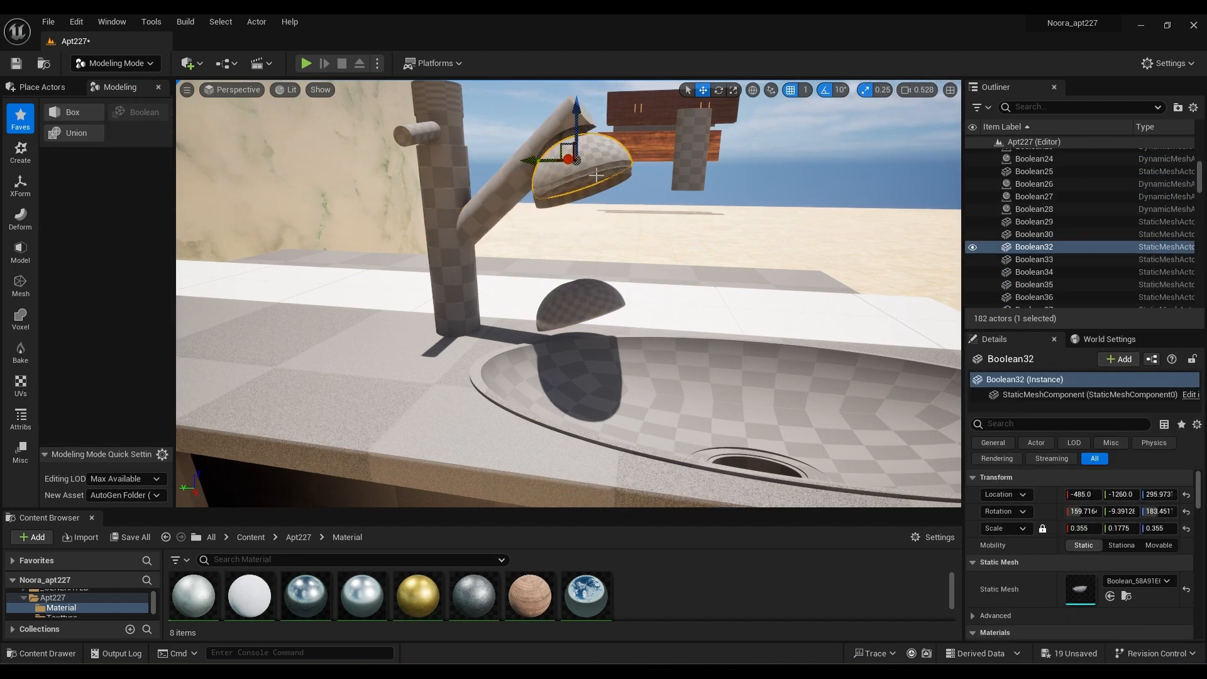
{"action": "left_click", "coordinate": [503, 178]}
{"action": "left_click", "coordinate": [591, 176], "text": "ctrl"}
{"action": "left_click", "coordinate": [138, 112]}
{"action": "left_click", "coordinate": [582, 486]}
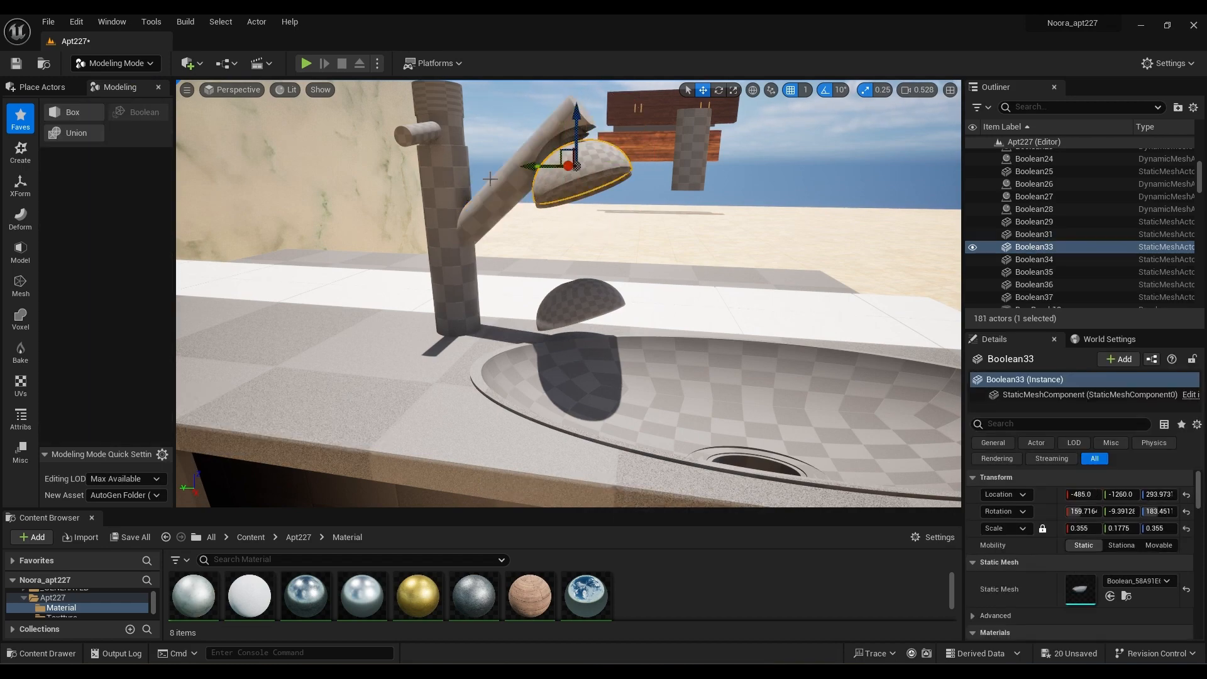
{"action": "left_click", "coordinate": [608, 157], "text": "ctrl"}
{"action": "left_click", "coordinate": [139, 112]}
{"action": "left_click", "coordinate": [582, 486]}
Subtract the three remaining stacked head copies from the angled spout, one after another, with Boolean differences
{"action": "left_click", "coordinate": [591, 171], "text": "ctrl"}
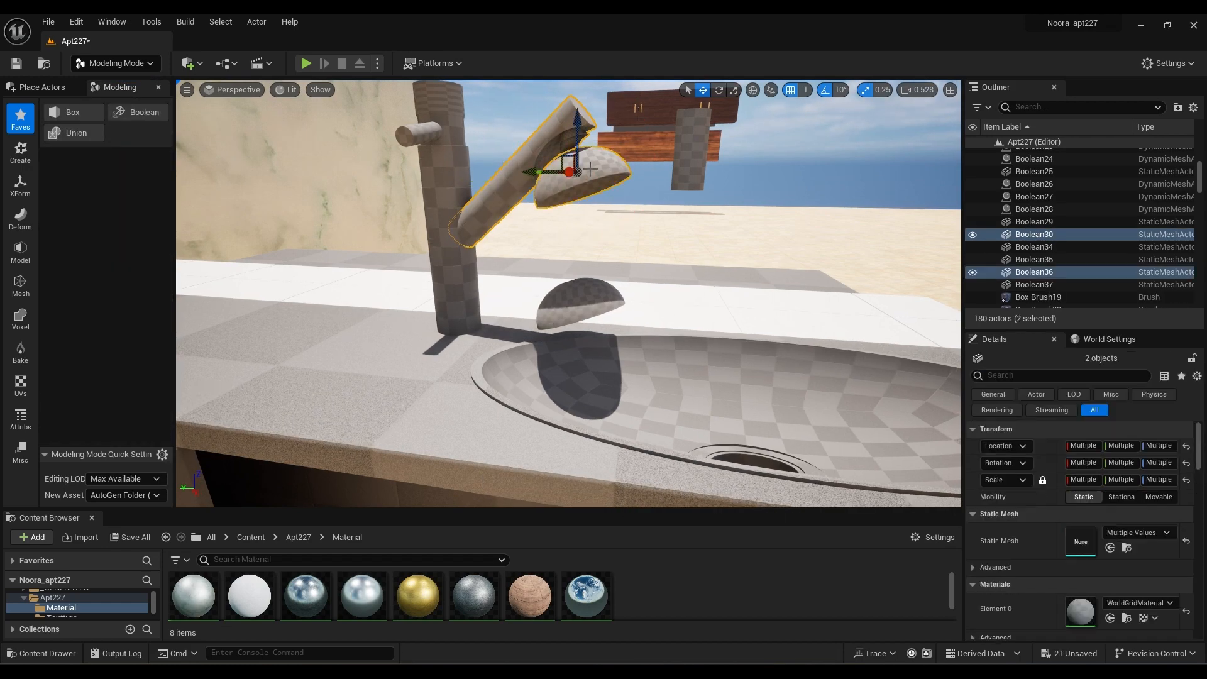
{"action": "left_click", "coordinate": [138, 112]}
{"action": "left_click", "coordinate": [582, 486]}
{"action": "left_click", "coordinate": [591, 171], "text": "ctrl"}
{"action": "left_click", "coordinate": [139, 112]}
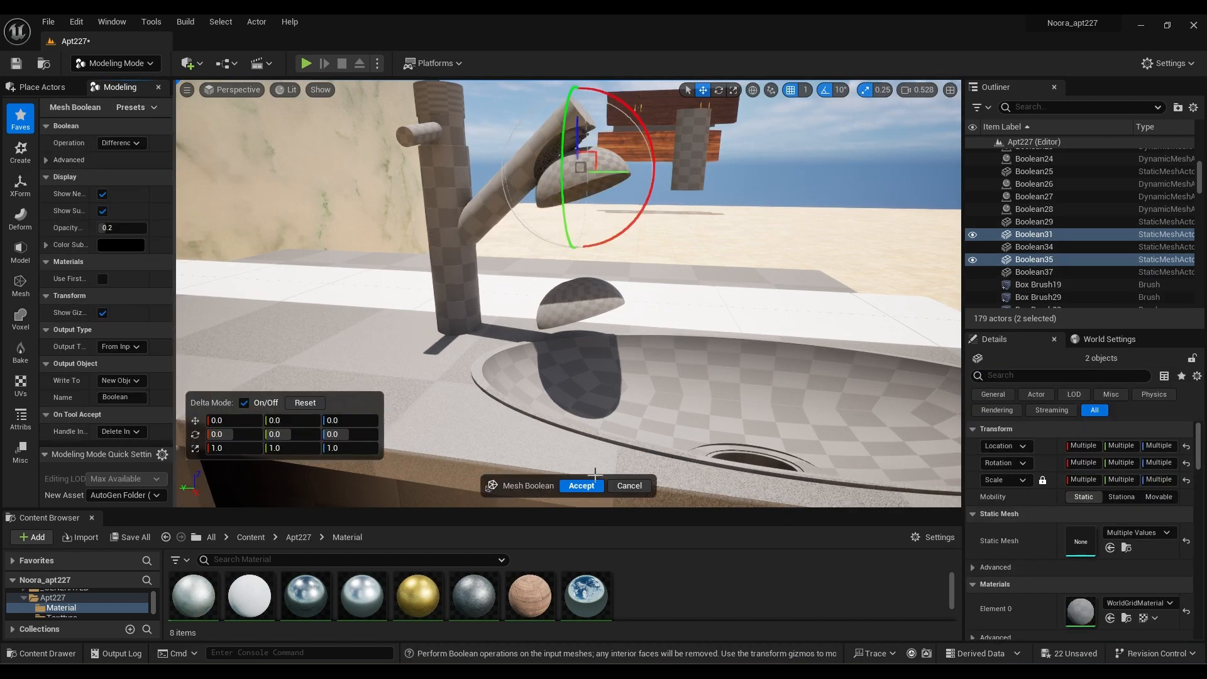
{"action": "left_click", "coordinate": [582, 486]}
{"action": "left_click", "coordinate": [515, 168]}
{"action": "left_click", "coordinate": [585, 175], "text": "ctrl"}
{"action": "left_click", "coordinate": [138, 112]}
{"action": "left_click", "coordinate": [580, 488]}
Raise the spare spout head to the end of the angled spout at Z 298.973
{"action": "left_click", "coordinate": [575, 302]}
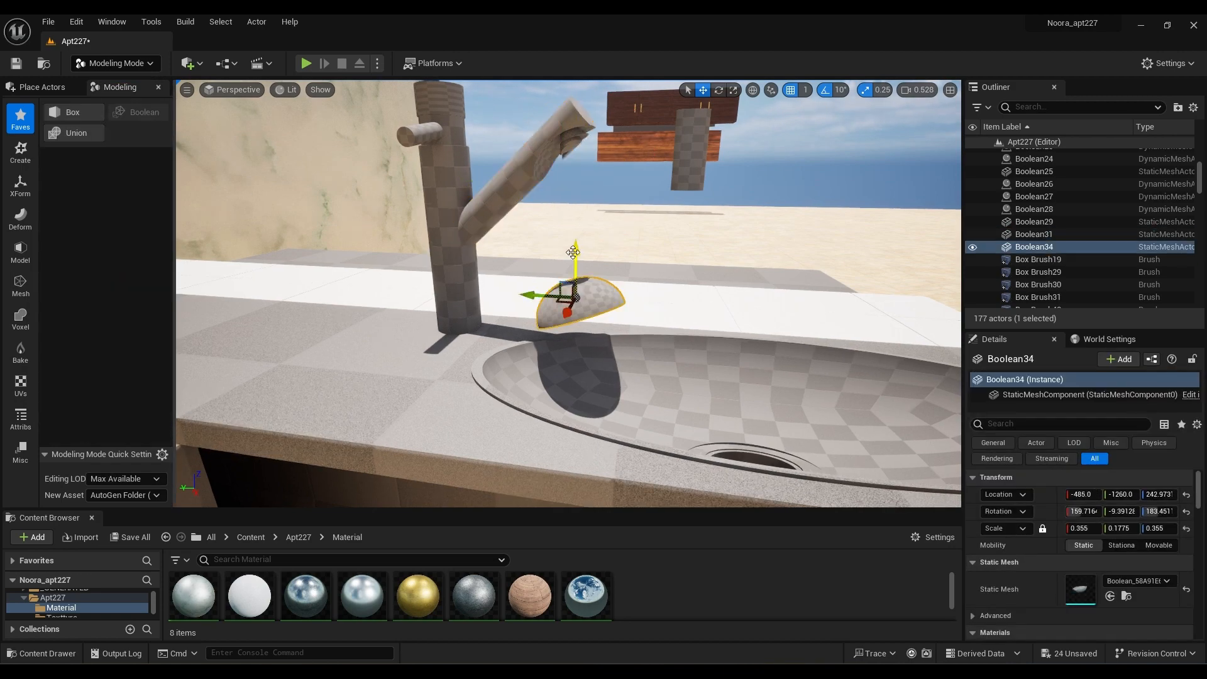
{"action": "left_click_drag", "start_coordinate": [550, 90], "coordinate": [671, 364], "text": "alt"}
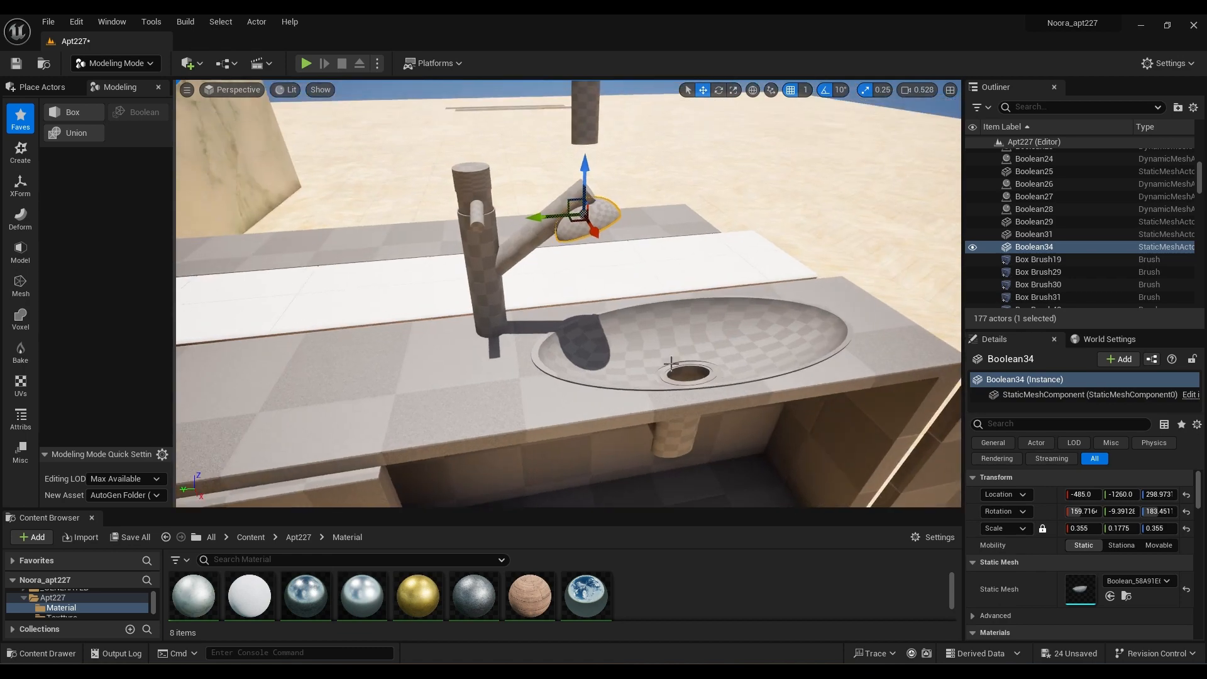
{"action": "left_click", "coordinate": [471, 179]}
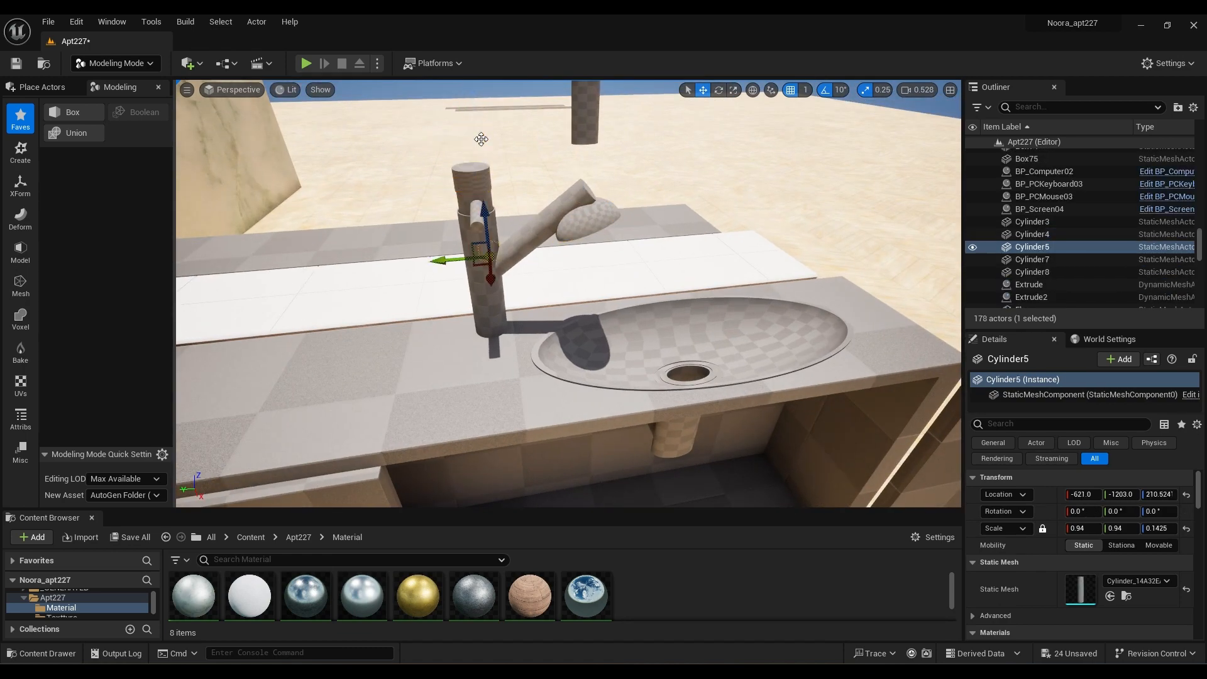
{"action": "left_click", "coordinate": [581, 221]}
{"action": "right_click_drag", "start_coordinate": [620, 274], "coordinate": [629, 352]}
Unhide the front door panel that covers the cabinet opening below the basin
{"action": "left_click", "coordinate": [684, 394]}
{"action": "right_click_drag", "start_coordinate": [684, 393], "coordinate": [786, 478]}
{"action": "scroll", "coordinate": [975, 232], "scroll_direction": "down", "scroll_amount": 4}
{"action": "left_click", "coordinate": [540, 383]}
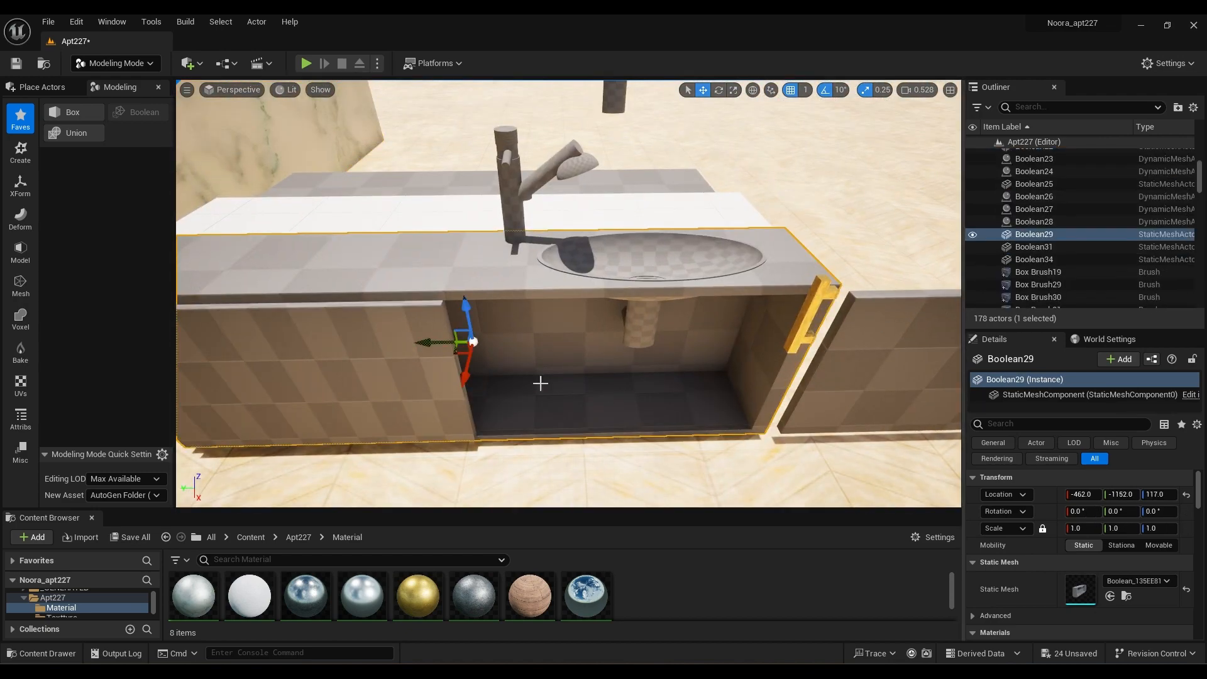
{"action": "scroll", "coordinate": [1006, 226], "scroll_direction": "up", "scroll_amount": 6}
{"action": "left_click", "coordinate": [972, 125]}
{"action": "left_click", "coordinate": [972, 230]}
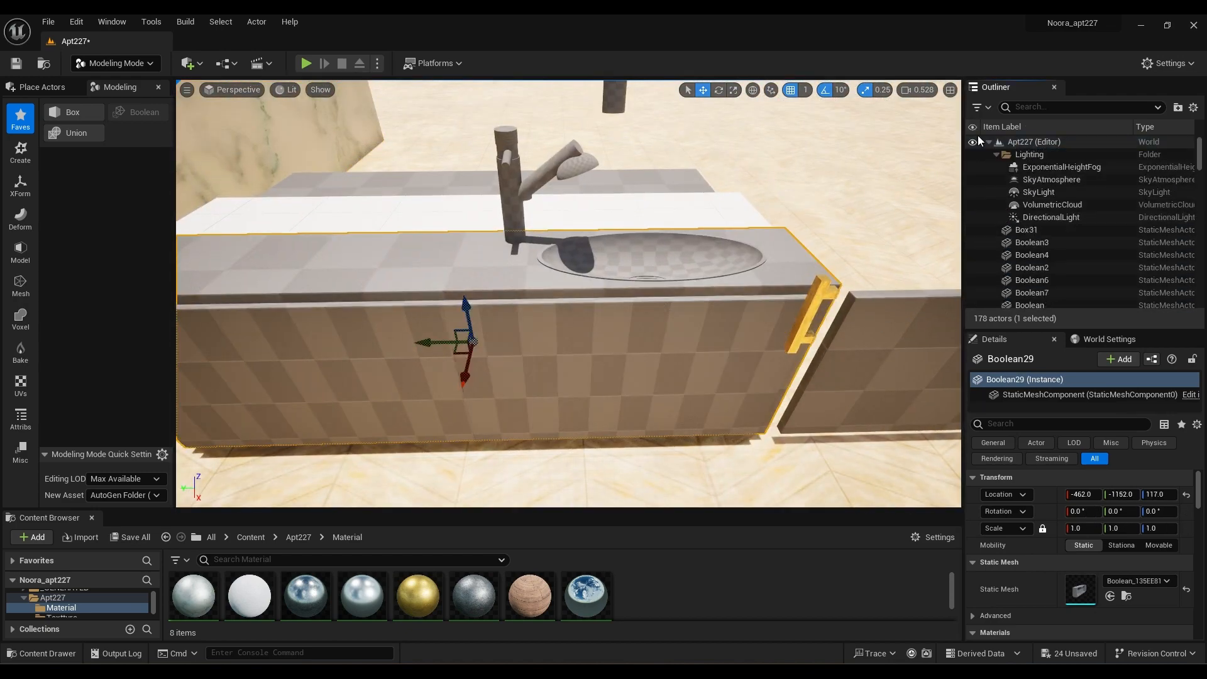
{"action": "left_click", "coordinate": [972, 127]}
Rotate the gold handle from the cabinet's end and move it in front of the front door panels
{"action": "left_click", "coordinate": [801, 317]}
{"action": "right_click_drag", "start_coordinate": [801, 317], "coordinate": [474, 347]}
{"action": "key", "text": "e"}
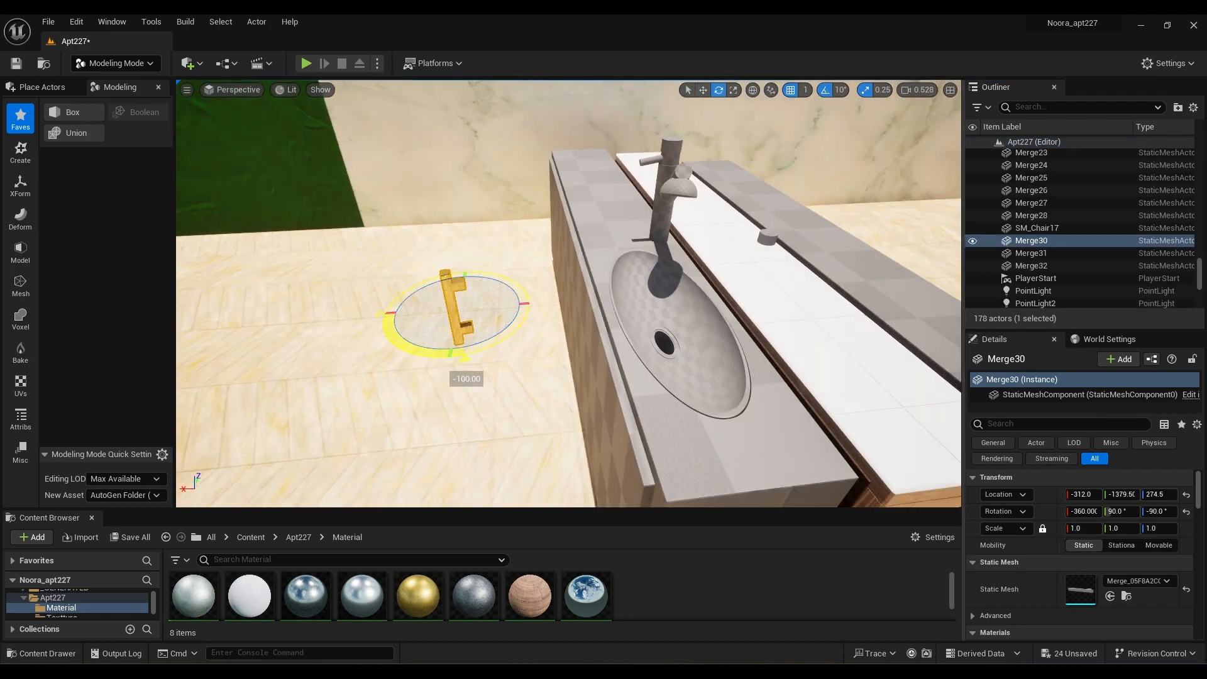
{"action": "left_click_drag", "start_coordinate": [590, 254], "coordinate": [588, 340]}
{"action": "right_click_drag", "start_coordinate": [587, 339], "coordinate": [562, 251]}
{"action": "left_click_drag", "start_coordinate": [553, 250], "coordinate": [255, 299]}
{"action": "right_click_drag", "start_coordinate": [256, 298], "coordinate": [170, 299]}
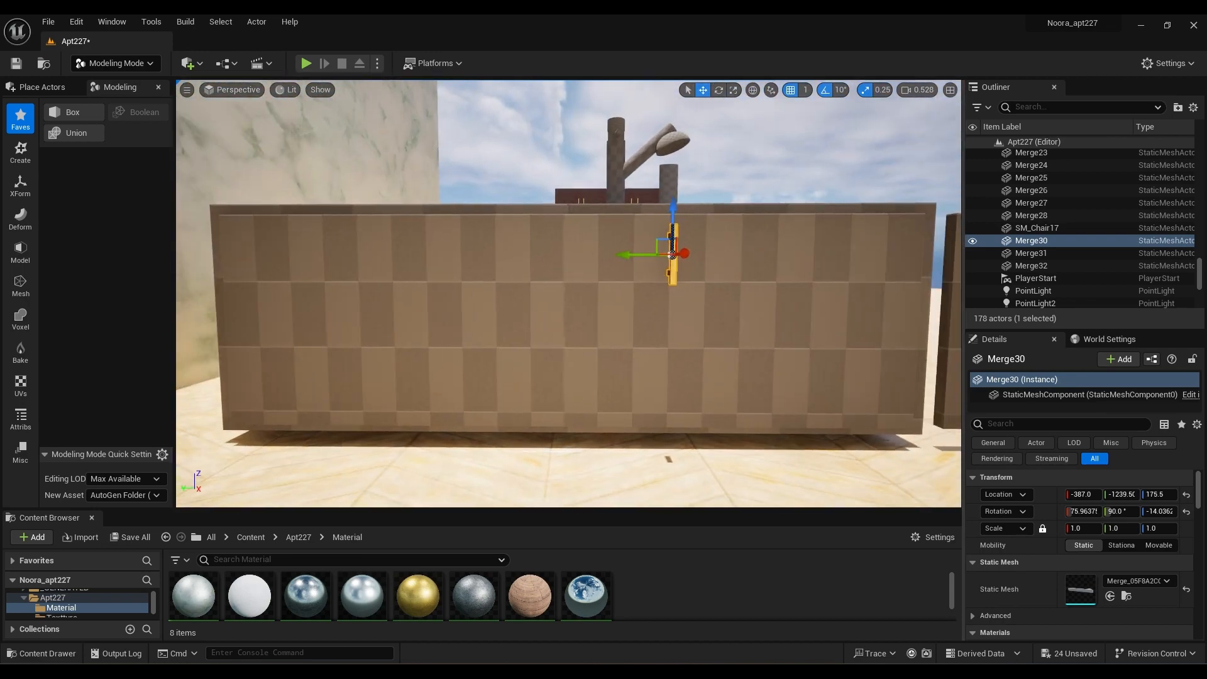
Turn the gold handle horizontal, raise it to Z 190.5, and seat it against the front panel at X -401
{"action": "left_click_drag", "start_coordinate": [645, 253], "coordinate": [595, 253]}
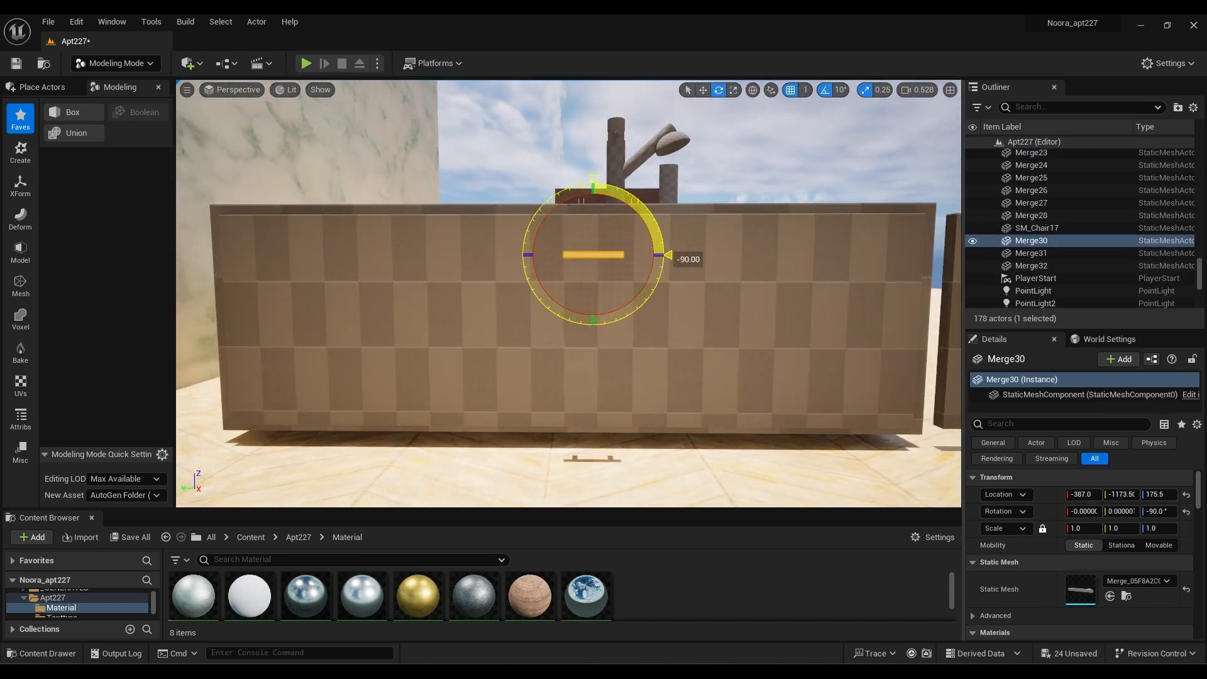
{"action": "left_click_drag", "start_coordinate": [542, 236], "coordinate": [555, 235]}
{"action": "right_click_drag", "start_coordinate": [582, 275], "coordinate": [729, 262]}
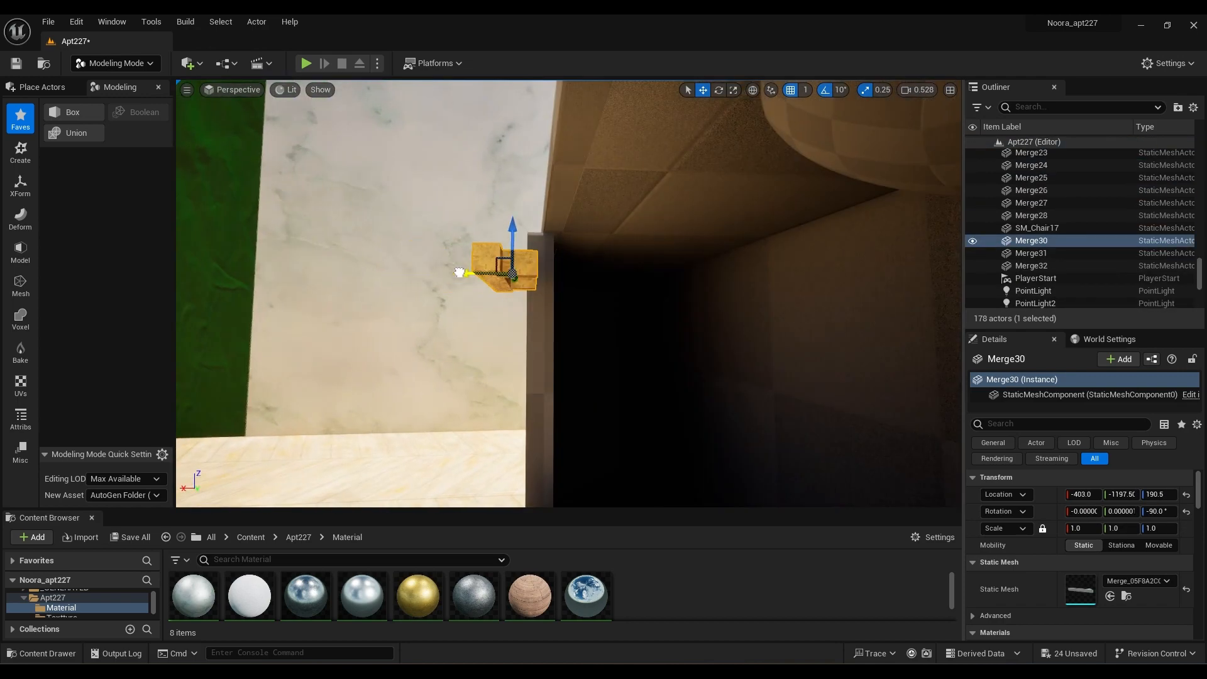
{"action": "left_click", "coordinate": [459, 272]}
{"action": "right_click_drag", "start_coordinate": [459, 272], "coordinate": [447, 417]}
Duplicate the horizontal handle along the cabinet front for the other door and adjust the spacing between the two handles
{"action": "left_click", "coordinate": [754, 403]}
{"action": "left_click_drag", "start_coordinate": [721, 407], "coordinate": [714, 410]}
{"action": "left_click_drag", "start_coordinate": [735, 357], "coordinate": [639, 167], "text": "alt"}
{"action": "left_click", "coordinate": [618, 166]}
{"action": "left_click", "coordinate": [642, 179]}
{"action": "left_click", "coordinate": [711, 216]}
{"action": "left_click", "coordinate": [657, 217]}
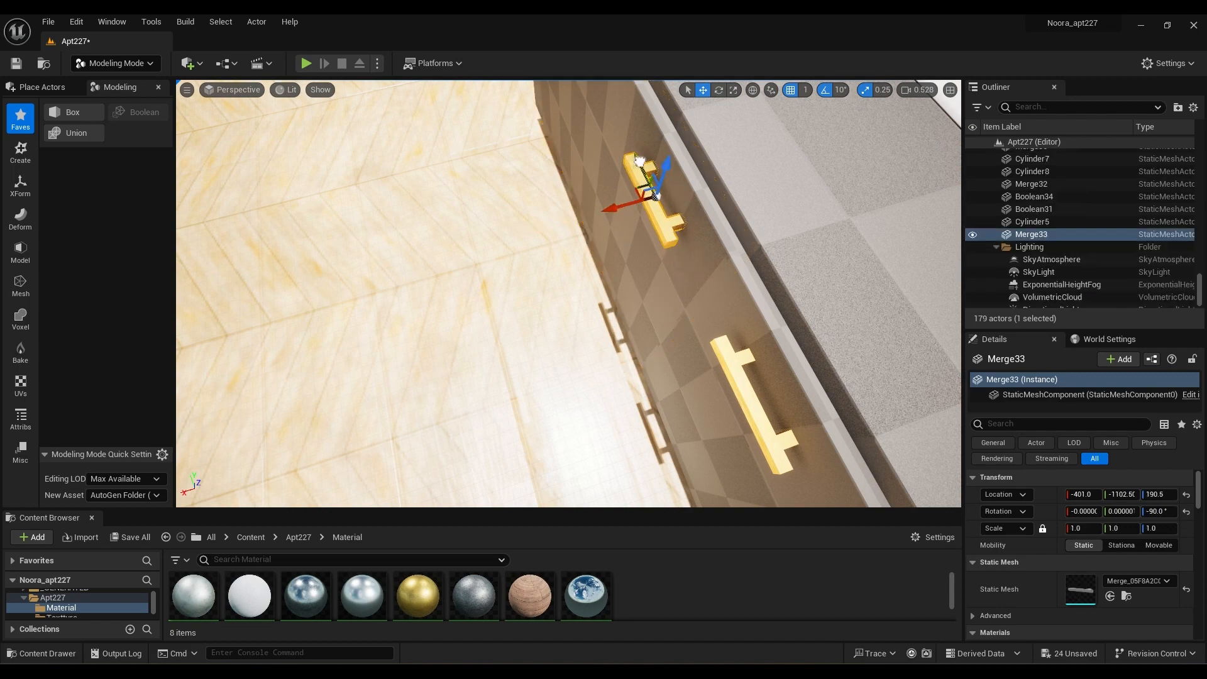
{"action": "left_click", "coordinate": [737, 372]}
{"action": "left_click", "coordinate": [657, 217]}
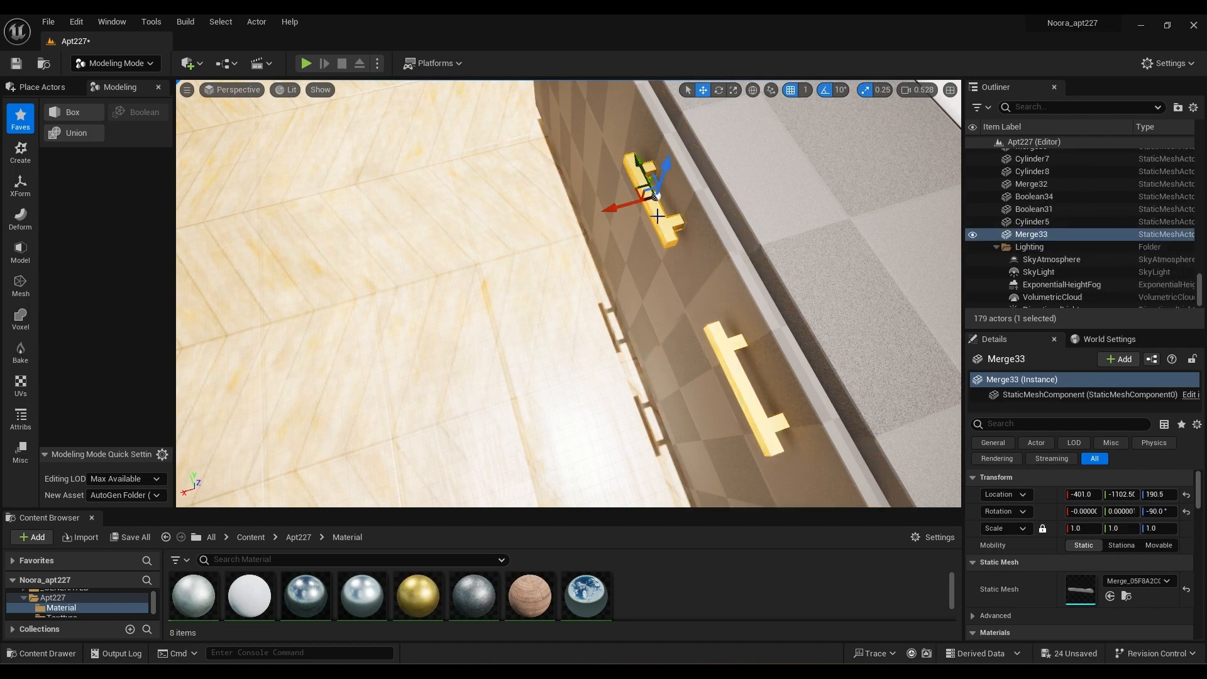
Delete the white-topped wooden counter standing between the basin cabinet and the grey block behind it
{"action": "right_click_drag", "start_coordinate": [868, 320], "coordinate": [830, 276]}
{"action": "right_click_drag", "start_coordinate": [692, 377], "coordinate": [794, 396]}
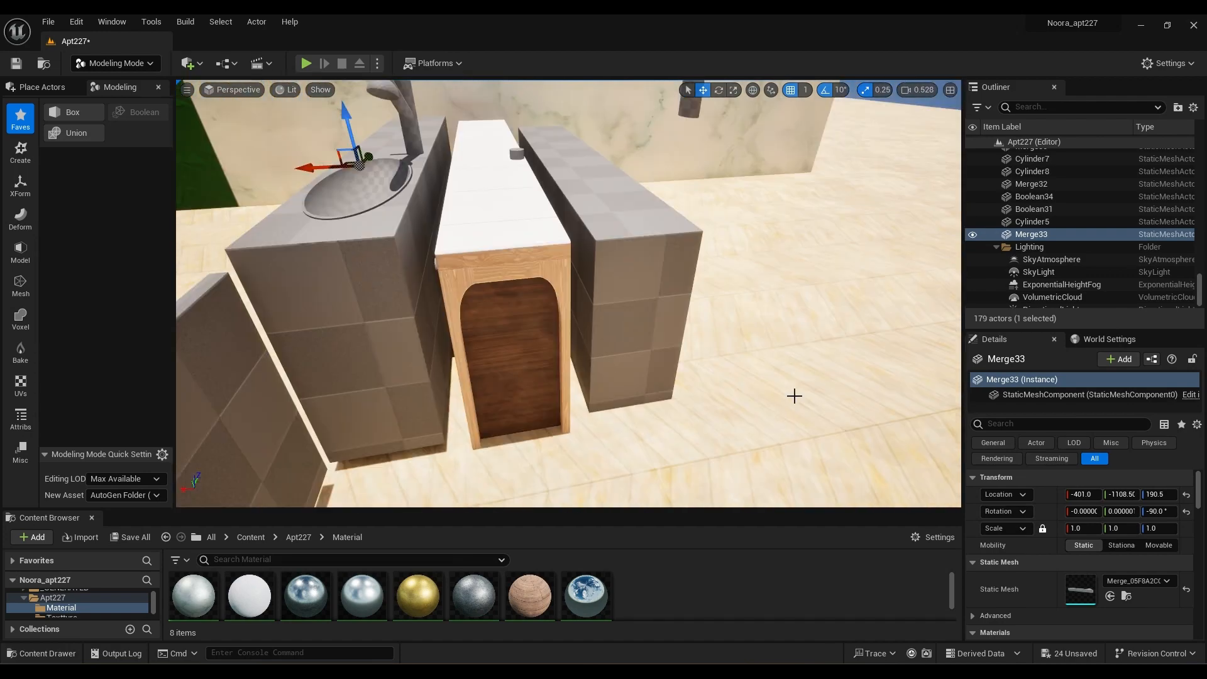
{"action": "left_click", "coordinate": [535, 337]}
{"action": "left_click", "coordinate": [537, 253], "text": "shift"}
{"action": "key", "text": "Delete"}
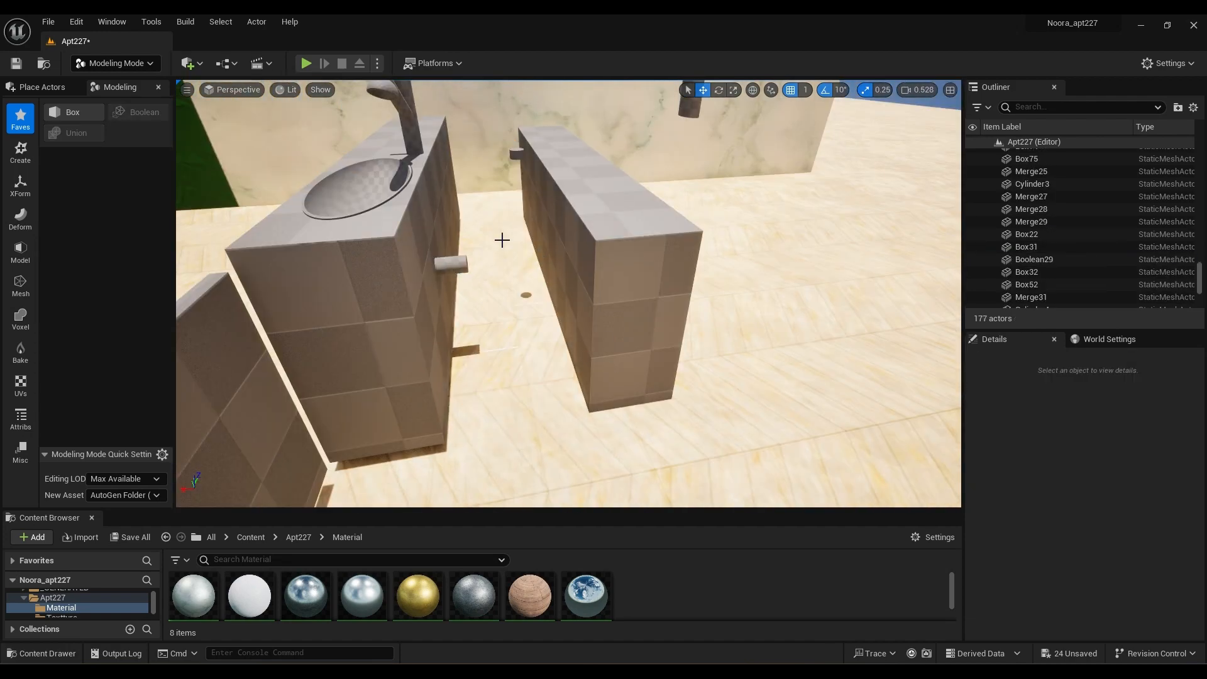
Search the materials for wood, try M_Wood_p01 on the basin cabinet body, and settle on M_Wood_Walnut
{"action": "right_click_drag", "start_coordinate": [501, 248], "coordinate": [654, 264]}
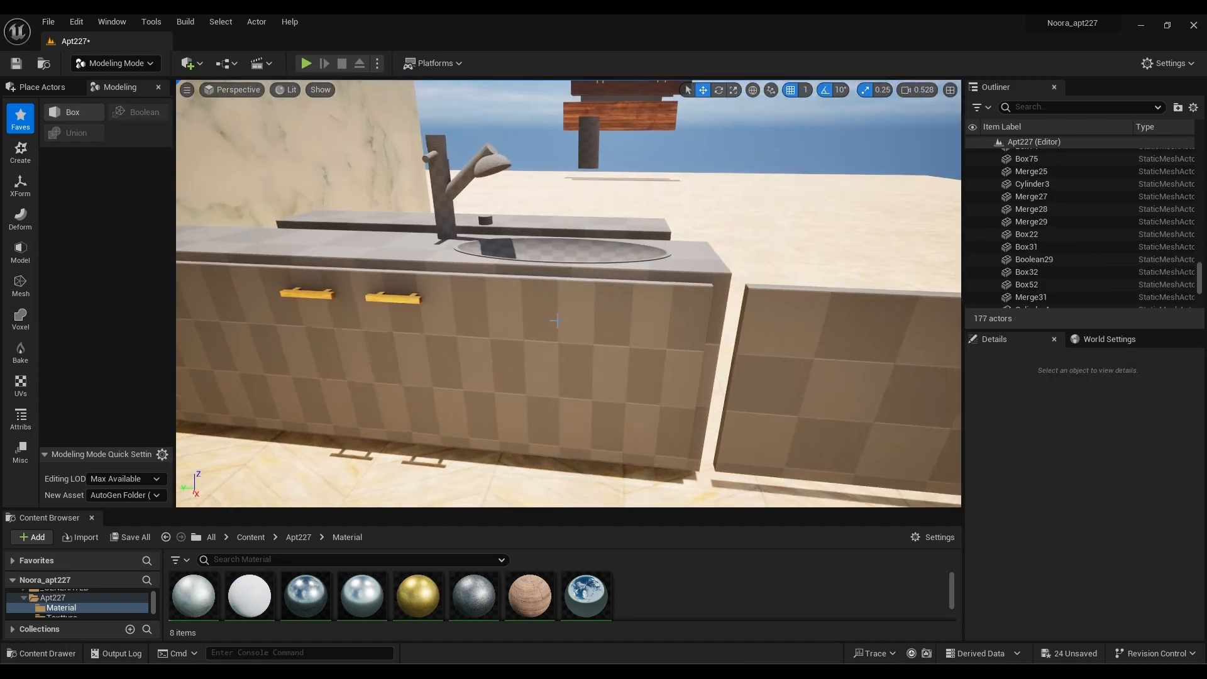
{"action": "left_click", "coordinate": [713, 279]}
{"action": "scroll", "coordinate": [1148, 505], "scroll_direction": "down", "scroll_amount": 3}
{"action": "left_click", "coordinate": [1145, 551]}
{"action": "type", "text": "wood"}
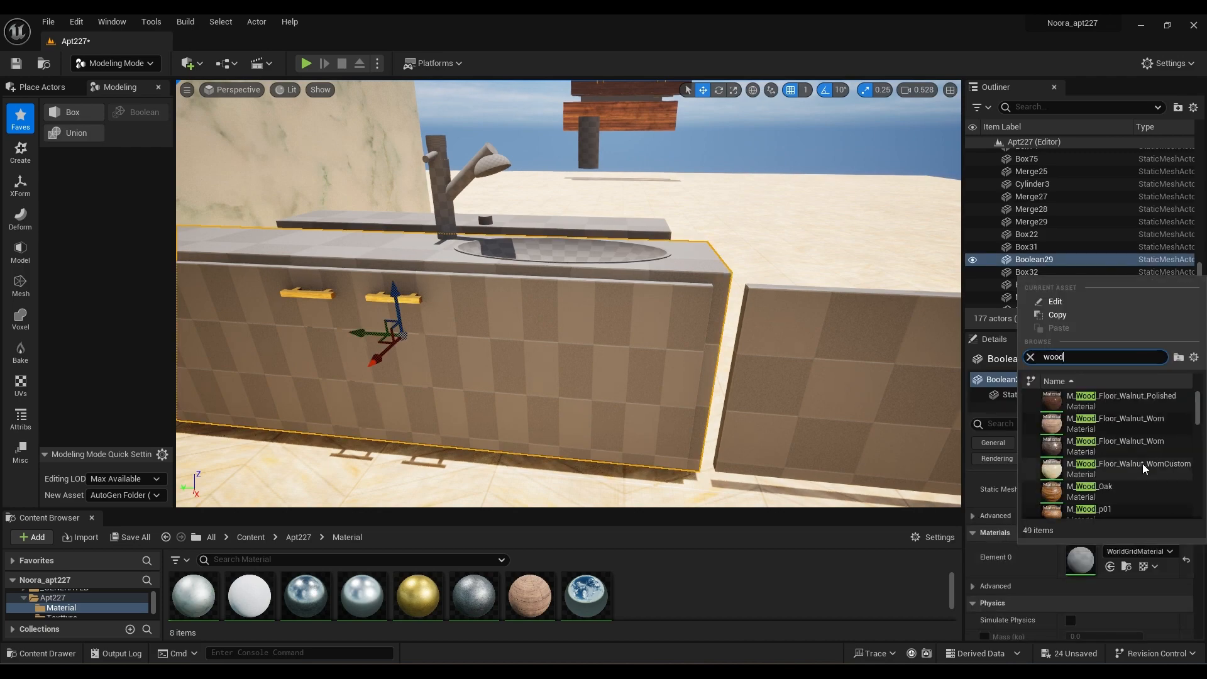
{"action": "scroll", "coordinate": [1143, 466], "scroll_direction": "down", "scroll_amount": 3}
{"action": "left_click", "coordinate": [1119, 443]}
{"action": "left_click", "coordinate": [1154, 551]}
{"action": "scroll", "coordinate": [1133, 475], "scroll_direction": "down", "scroll_amount": 1}
{"action": "scroll", "coordinate": [1133, 475], "scroll_direction": "up", "scroll_amount": 1}
{"action": "left_click", "coordinate": [1108, 439]}
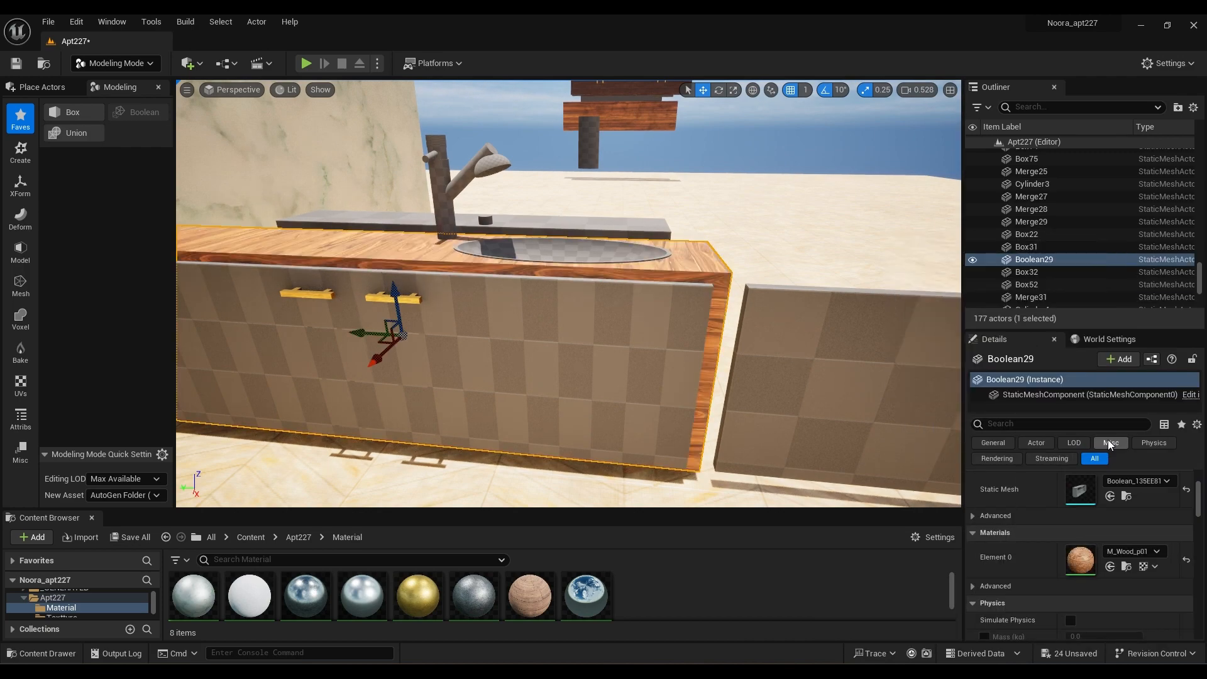
{"action": "left_click", "coordinate": [1134, 551]}
{"action": "left_click", "coordinate": [1116, 499]}
Apply the M_Wood_Walnut material to both front door panels of the basin cabinet
{"action": "left_click", "coordinate": [593, 337]}
{"action": "left_click", "coordinate": [1160, 551]}
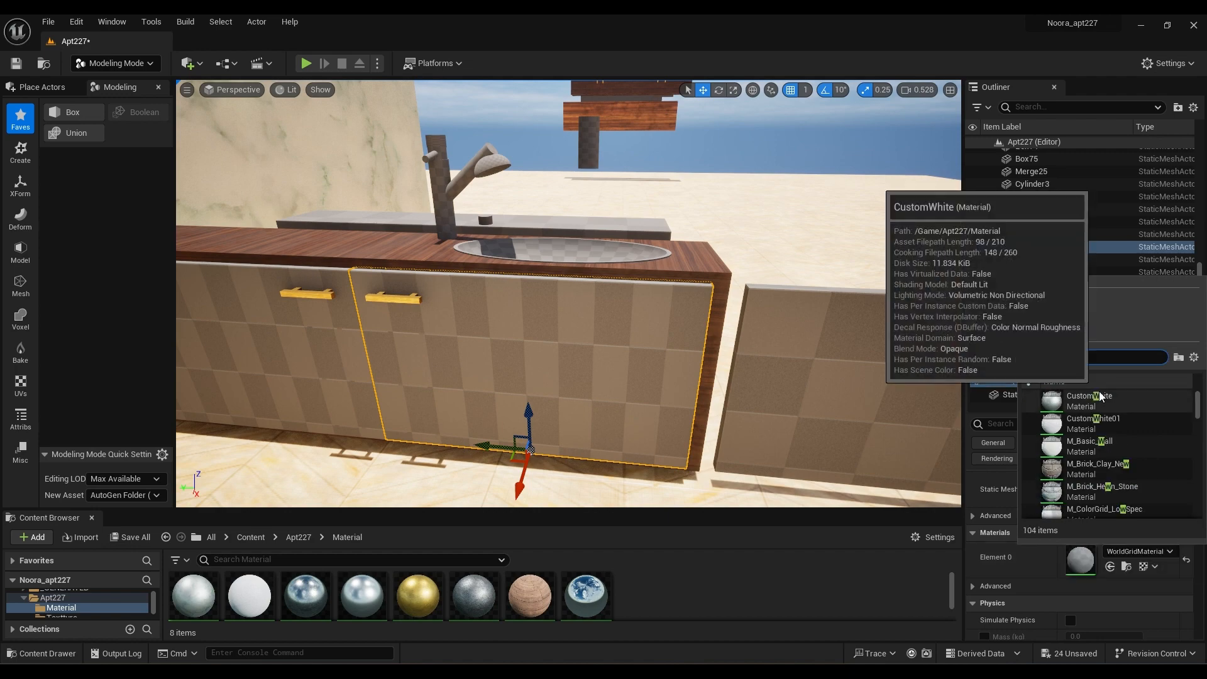
{"action": "left_click", "coordinate": [1113, 500]}
{"action": "left_click", "coordinate": [302, 352]}
{"action": "left_click", "coordinate": [1138, 552]}
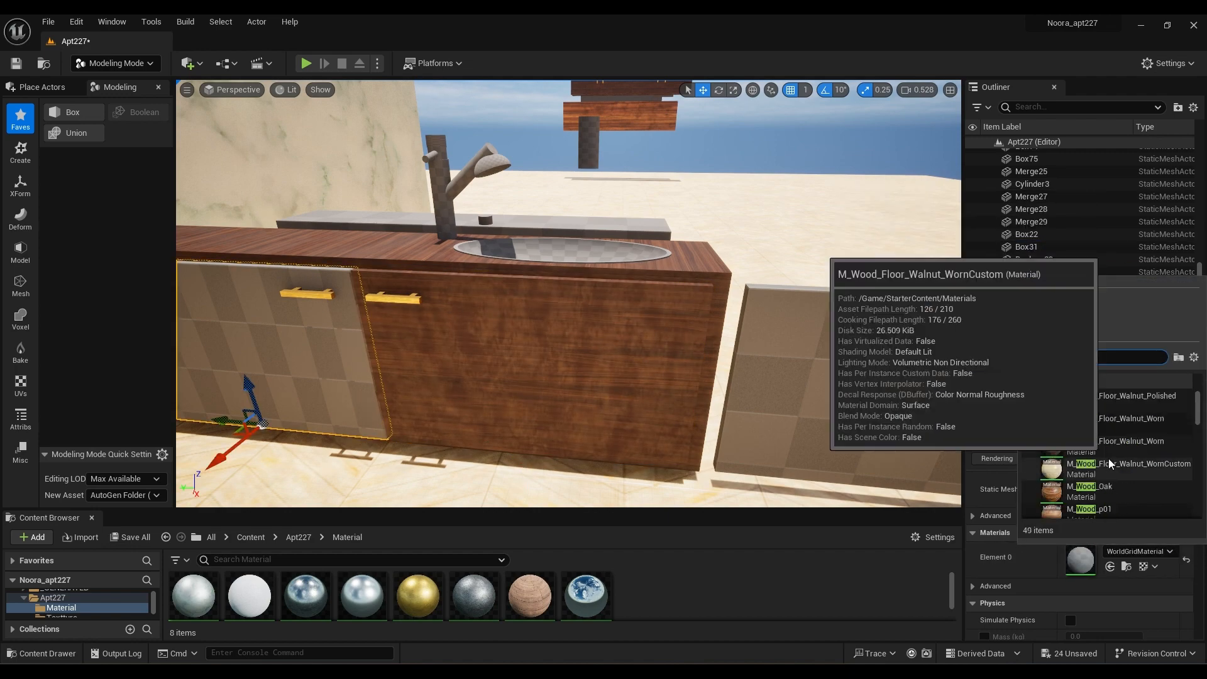
{"action": "left_click", "coordinate": [1114, 500]}
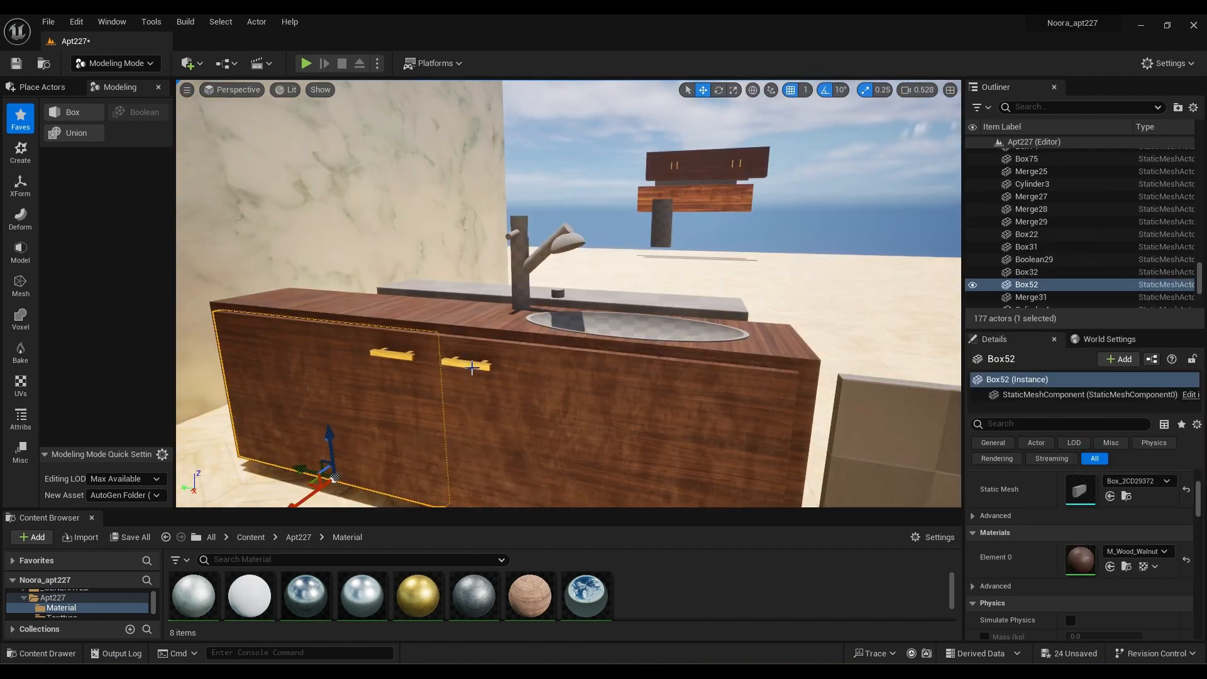
Merge each gold handle with the walnut door panel behind it
{"action": "left_click", "coordinate": [471, 367]}
{"action": "left_click", "coordinate": [584, 401], "text": "shift"}
{"action": "right_click_drag", "start_coordinate": [624, 394], "coordinate": [811, 428]}
{"action": "left_click", "coordinate": [624, 371]}
{"action": "right_click_drag", "start_coordinate": [624, 371], "coordinate": [647, 365]}
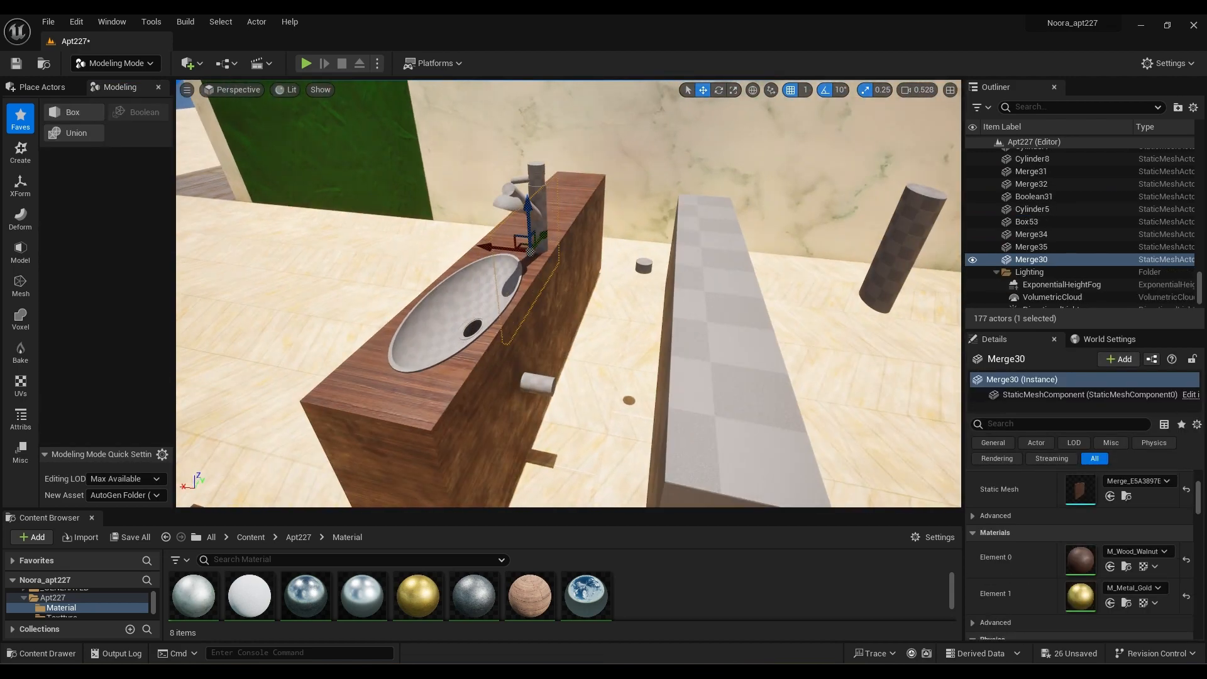
Select the cabinet, both doors, basin, drain pipe and all faucet parts together as one group
{"action": "right_click_drag", "start_coordinate": [607, 428], "coordinate": [658, 434]}
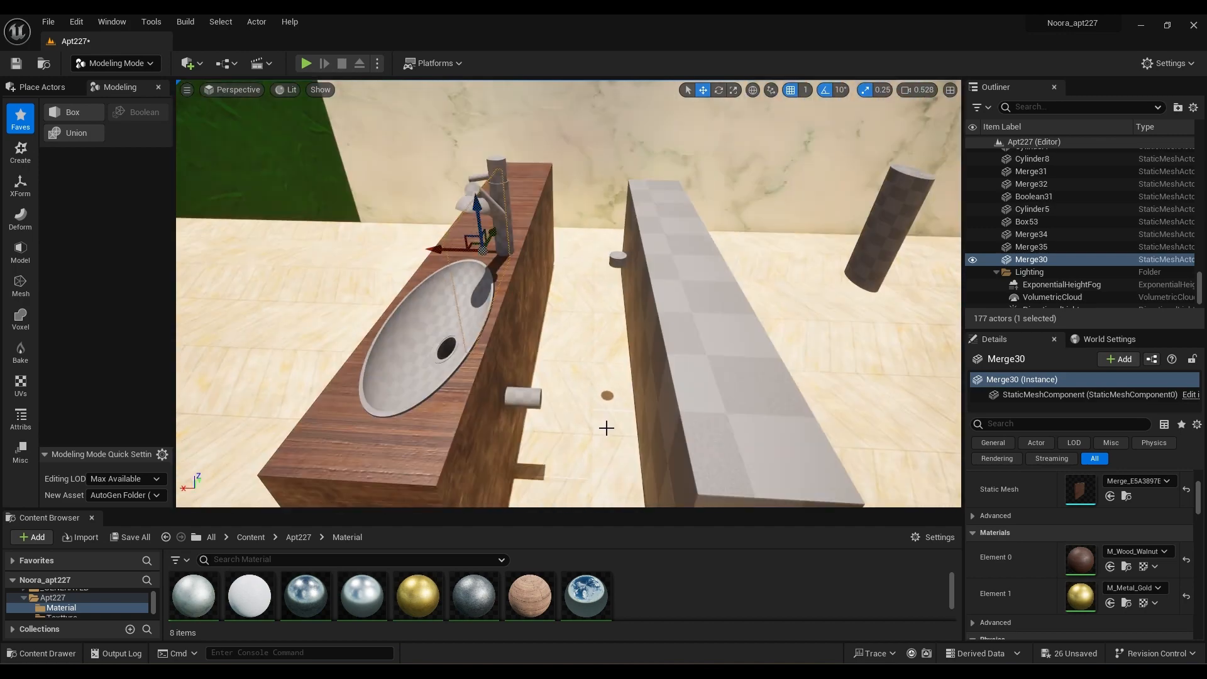
{"action": "left_click", "coordinate": [523, 397]}
{"action": "left_click", "coordinate": [466, 312], "text": "ctrl"}
{"action": "left_click", "coordinate": [502, 234], "text": "ctrl"}
{"action": "left_click", "coordinate": [469, 191], "text": "ctrl"}
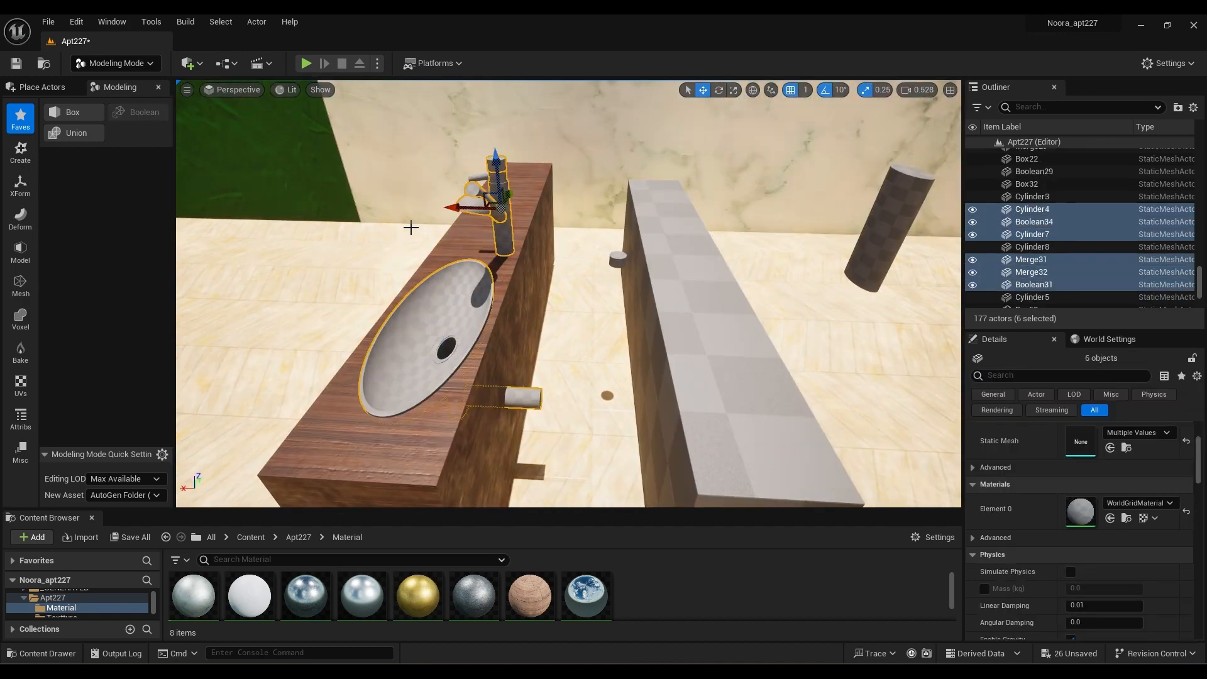
{"action": "right_click_drag", "start_coordinate": [410, 227], "coordinate": [541, 201]}
{"action": "left_click", "coordinate": [356, 212], "text": "ctrl"}
{"action": "left_click", "coordinate": [628, 365], "text": "ctrl"}
{"action": "left_click", "coordinate": [648, 320], "text": "ctrl"}
{"action": "left_click", "coordinate": [246, 402], "text": "ctrl"}
Duplicate the complete sink counter and move the copy over to the kitchen
{"action": "right_click_drag", "start_coordinate": [245, 402], "coordinate": [283, 408]}
{"action": "left_click_drag", "start_coordinate": [334, 353], "coordinate": [447, 254]}
{"action": "left_click", "coordinate": [328, 383]}
{"action": "left_click_drag", "start_coordinate": [349, 351], "coordinate": [288, 348]}
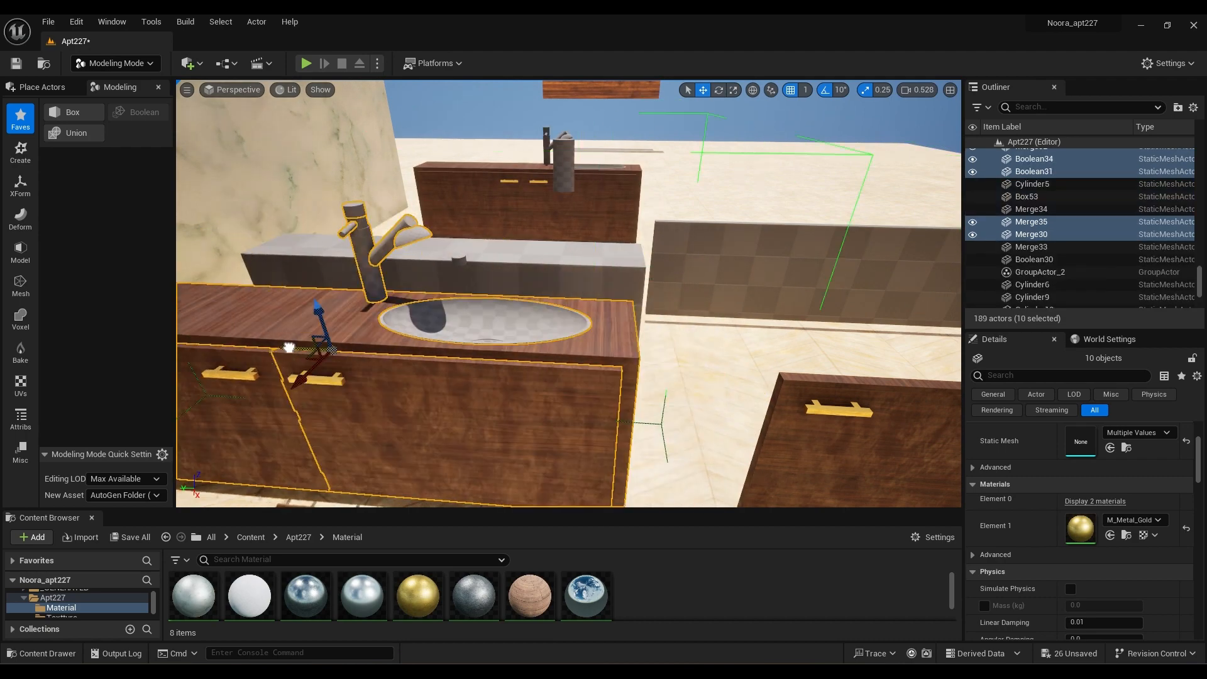
{"action": "right_click_drag", "start_coordinate": [288, 348], "coordinate": [246, 343]}
{"action": "left_click_drag", "start_coordinate": [585, 346], "coordinate": [255, 351]}
{"action": "right_click_drag", "start_coordinate": [256, 350], "coordinate": [207, 352]}
Delete the old kitchen counter's dark base and its white worktop beside the washing machine
{"action": "right_click_drag", "start_coordinate": [459, 283], "coordinate": [417, 273]}
{"action": "left_click", "coordinate": [417, 274]}
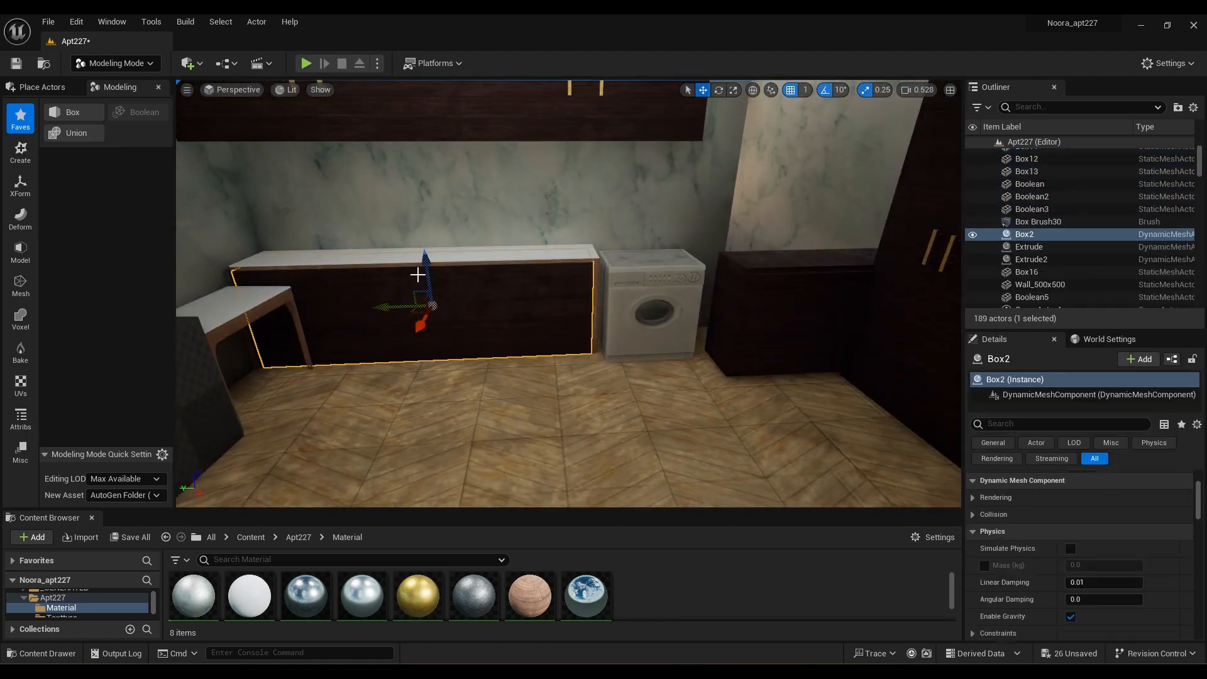
{"action": "left_click", "coordinate": [417, 263], "text": "shift"}
{"action": "key", "text": "Delete"}
Move the copied sink counter into the freed space beside the washing machine and adjust its depth toward the back wall
{"action": "left_click", "coordinate": [811, 305]}
{"action": "left_click_drag", "start_coordinate": [839, 289], "coordinate": [399, 276]}
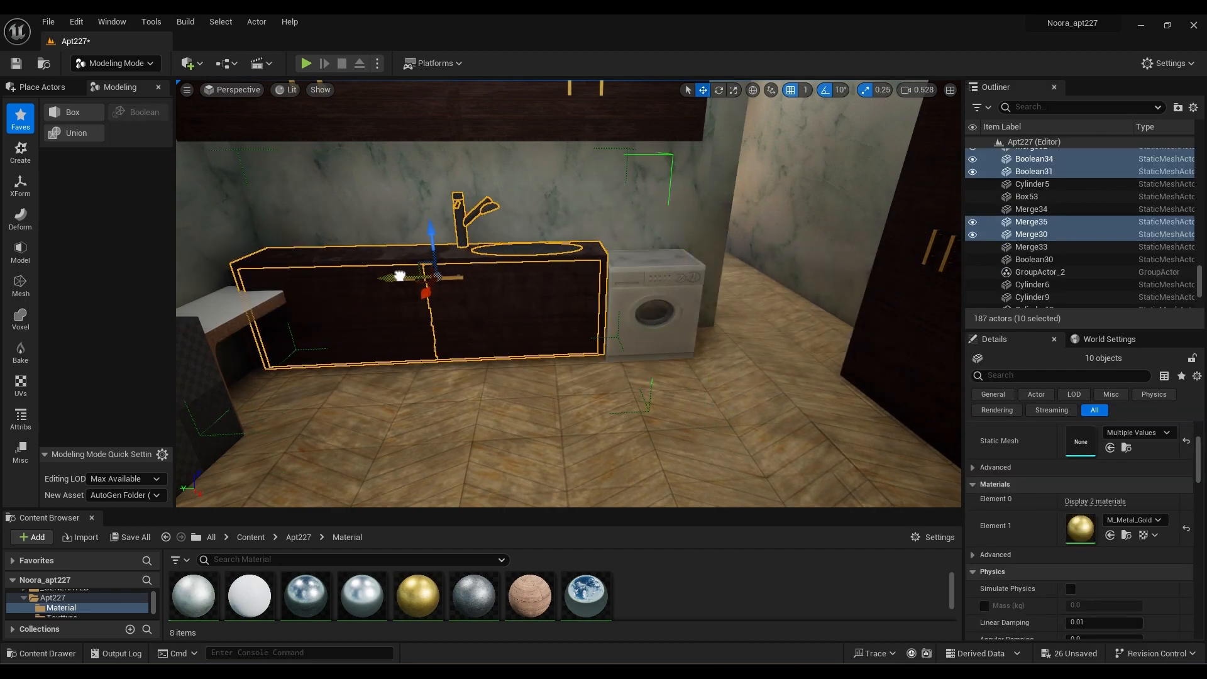
{"action": "right_click_drag", "start_coordinate": [396, 361], "coordinate": [352, 315]}
{"action": "key", "text": "alt+h"}
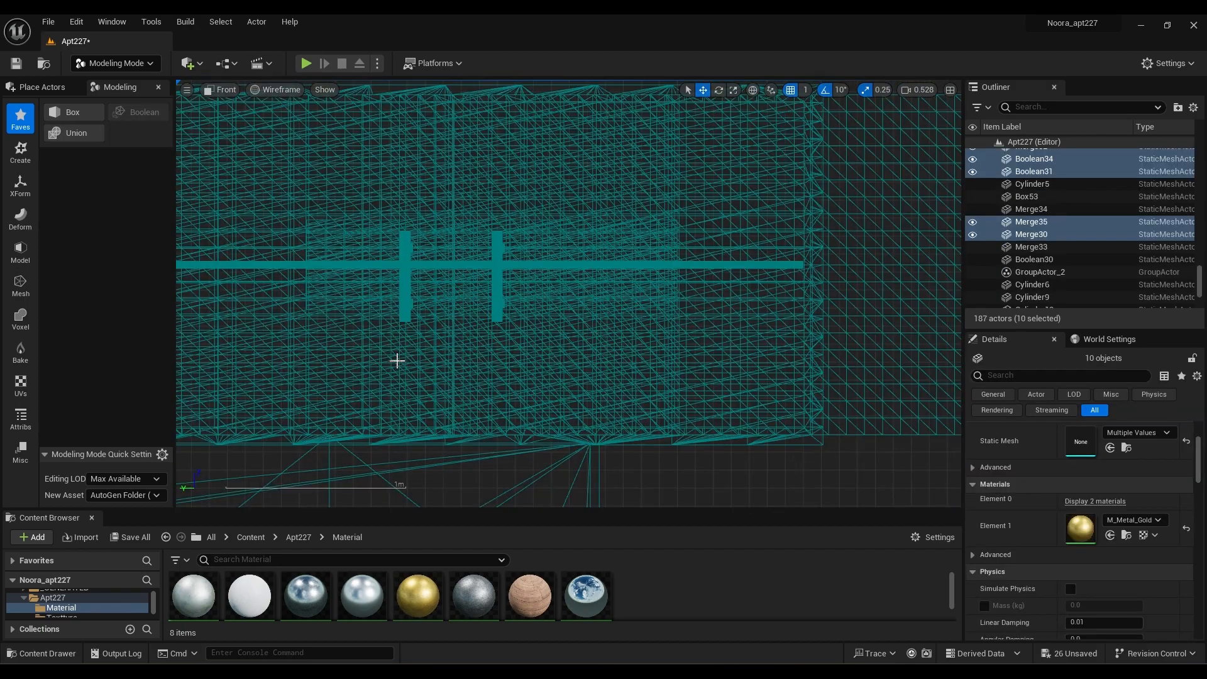
{"action": "scroll", "coordinate": [396, 361], "scroll_direction": "down", "scroll_amount": 10}
{"action": "right_click_drag", "start_coordinate": [396, 361], "coordinate": [570, 199]}
{"action": "scroll", "coordinate": [571, 199], "scroll_direction": "down", "scroll_amount": 2}
{"action": "key", "text": "alt+k"}
{"action": "scroll", "coordinate": [526, 349], "scroll_direction": "up", "scroll_amount": 9}
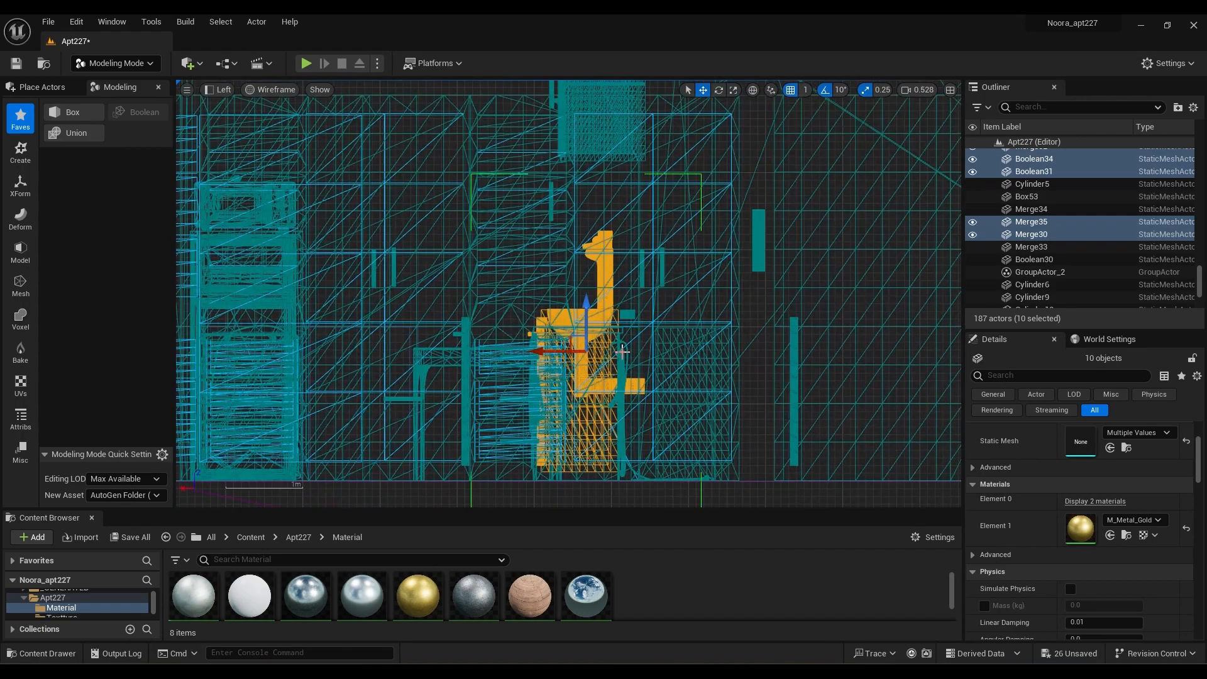
{"action": "left_click_drag", "start_coordinate": [520, 352], "coordinate": [569, 357]}
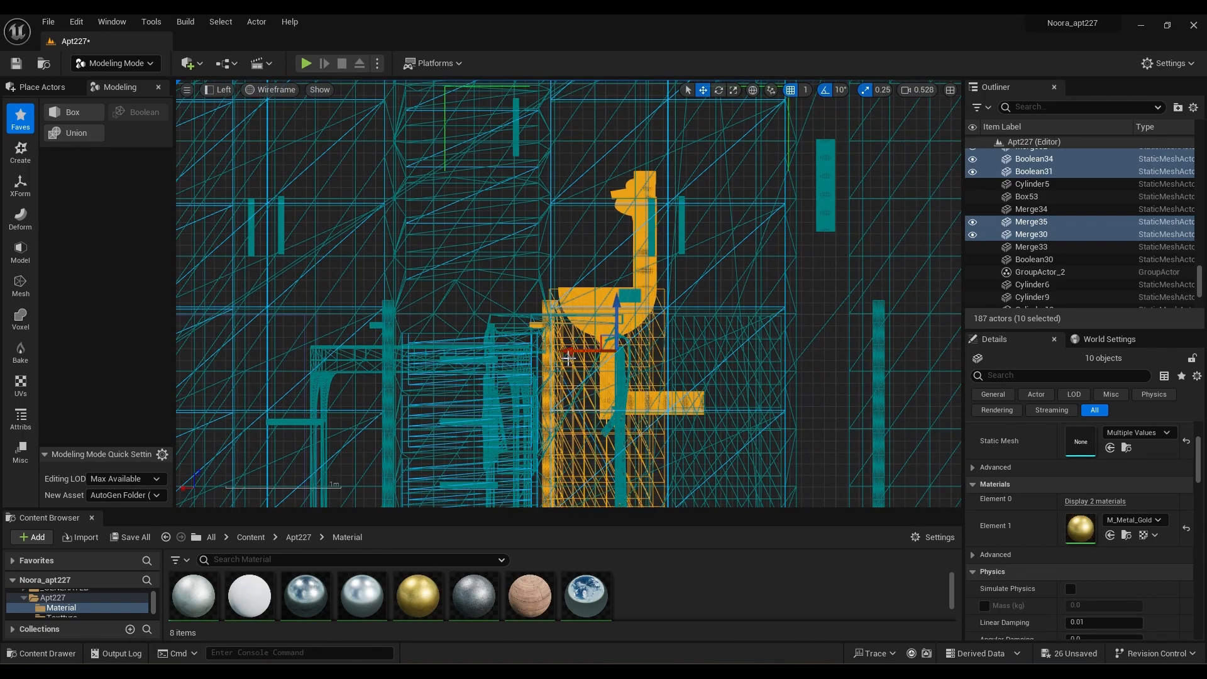
{"action": "right_click_drag", "start_coordinate": [572, 356], "coordinate": [673, 207]}
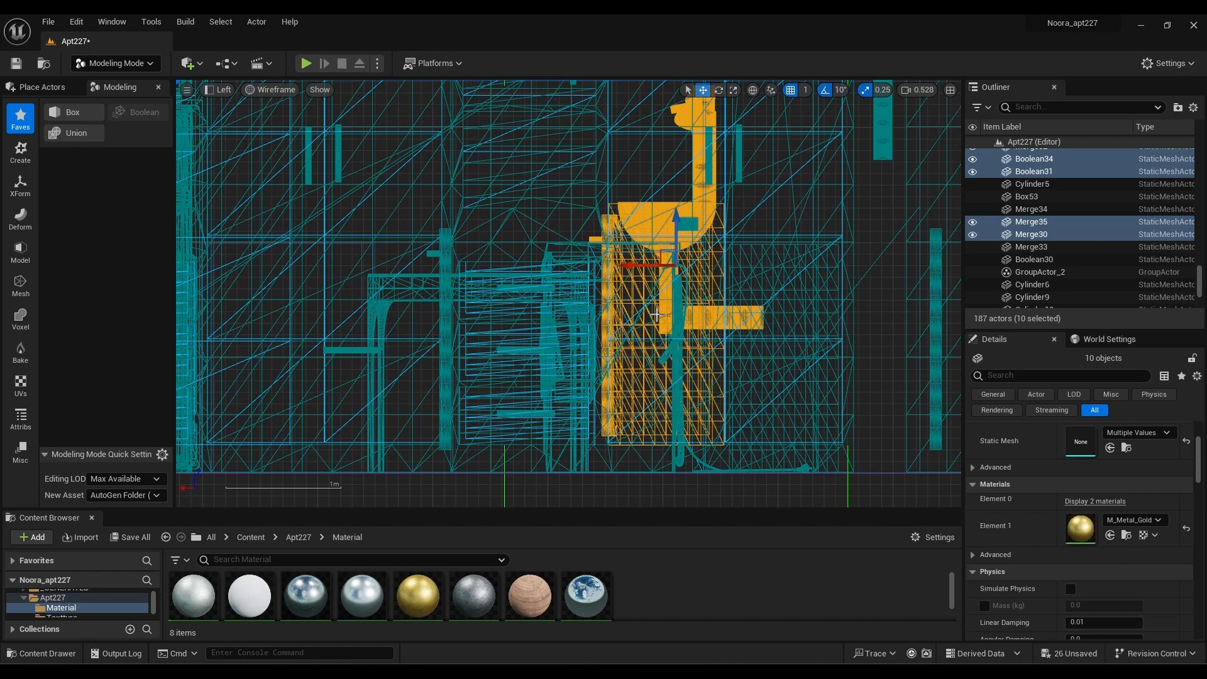
Fine-tune the sink counter's depth against the wall, using the top wireframe view for alignment
{"action": "key", "text": "alt+g"}
{"action": "key", "text": "alt+h"}
{"action": "right_click_drag", "start_coordinate": [657, 314], "coordinate": [798, 431]}
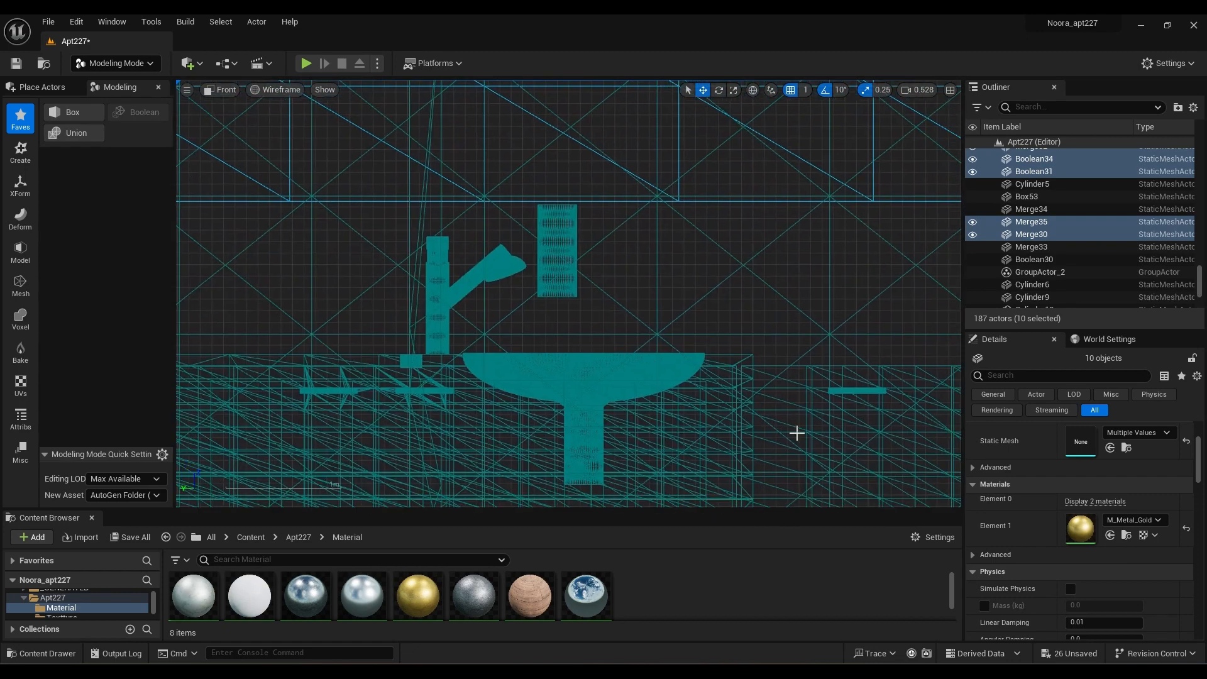
{"action": "key", "text": "alt+j"}
{"action": "scroll", "coordinate": [507, 322], "scroll_direction": "down", "scroll_amount": 15}
{"action": "scroll", "coordinate": [425, 251], "scroll_direction": "up", "scroll_amount": 6}
{"action": "right_click_drag", "start_coordinate": [507, 322], "coordinate": [521, 227]}
{"action": "scroll", "coordinate": [463, 270], "scroll_direction": "up", "scroll_amount": 3}
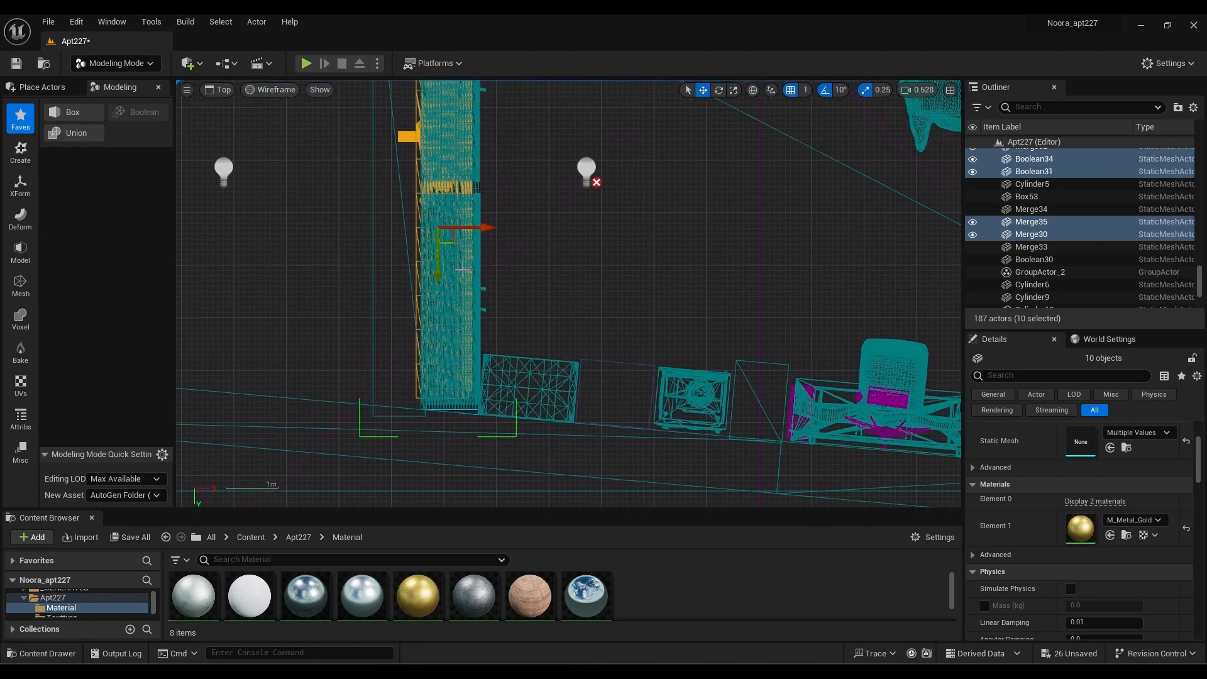
{"action": "scroll", "coordinate": [497, 270], "scroll_direction": "up", "scroll_amount": 2}
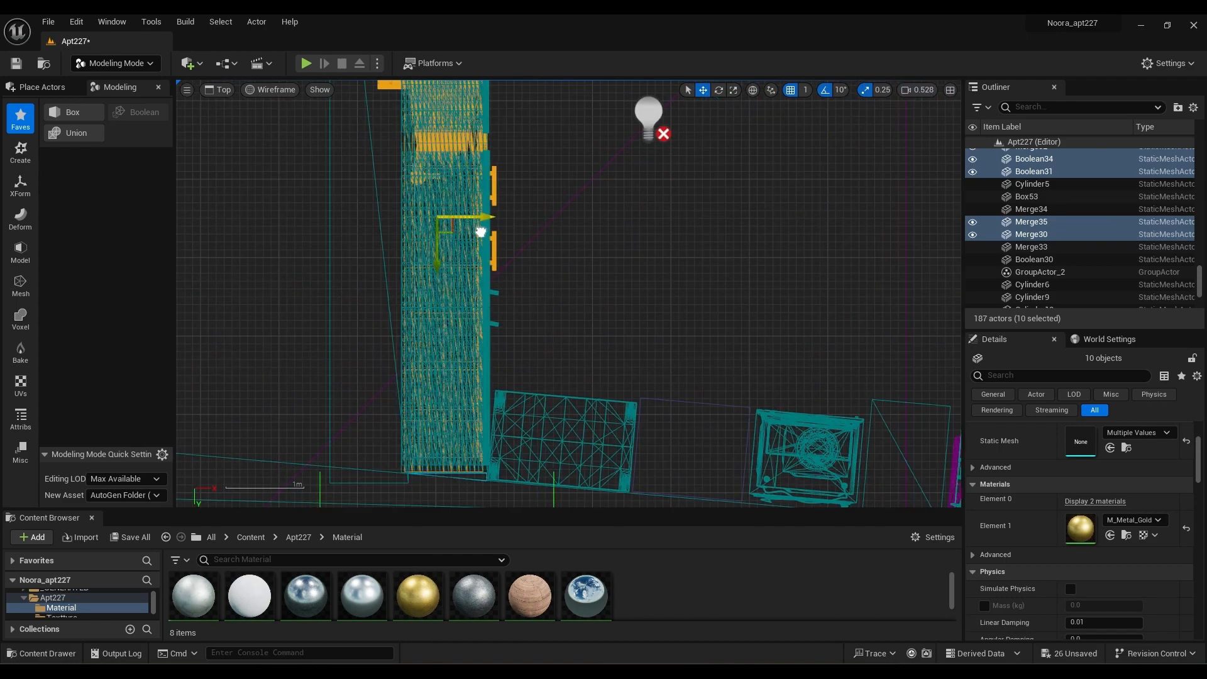
{"action": "right_click_drag", "start_coordinate": [483, 234], "coordinate": [529, 188]}
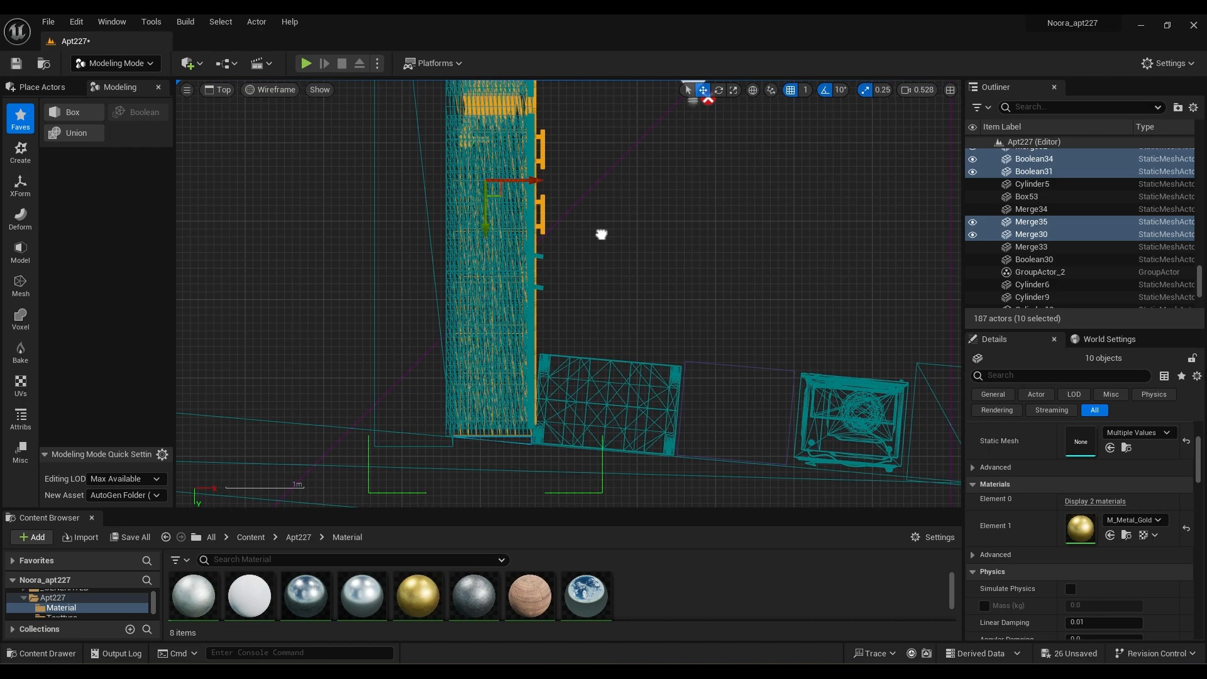
{"action": "right_click_drag", "start_coordinate": [602, 234], "coordinate": [574, 431]}
Scale the washing machine to 3.3, 1.68 and 2.5, and shift it into line beside the sink counter
{"action": "key", "text": "alt+g"}
{"action": "mouse_move", "coordinate": [569, 416]}
{"action": "left_mouse_down", "text": "alt"}
{"action": "mouse_move", "coordinate": [579, 428]}
{"action": "mouse_move", "coordinate": [377, 434]}
{"action": "mouse_move", "coordinate": [570, 416]}
{"action": "left_mouse_up", "text": "alt"}
{"action": "left_click", "coordinate": [569, 416]}
{"action": "scroll", "coordinate": [1043, 502], "scroll_direction": "up", "scroll_amount": 3}
{"action": "left_click_drag", "start_coordinate": [514, 444], "coordinate": [530, 426]}
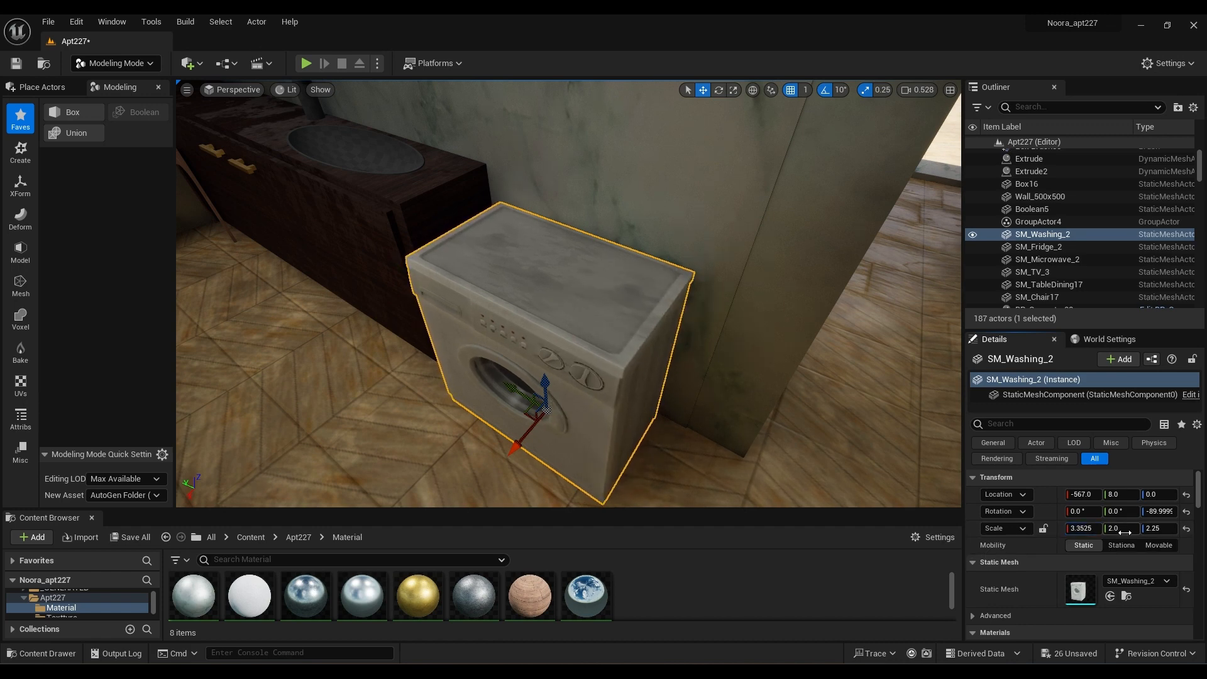
{"action": "left_click_drag", "start_coordinate": [1158, 528], "coordinate": [1176, 528]}
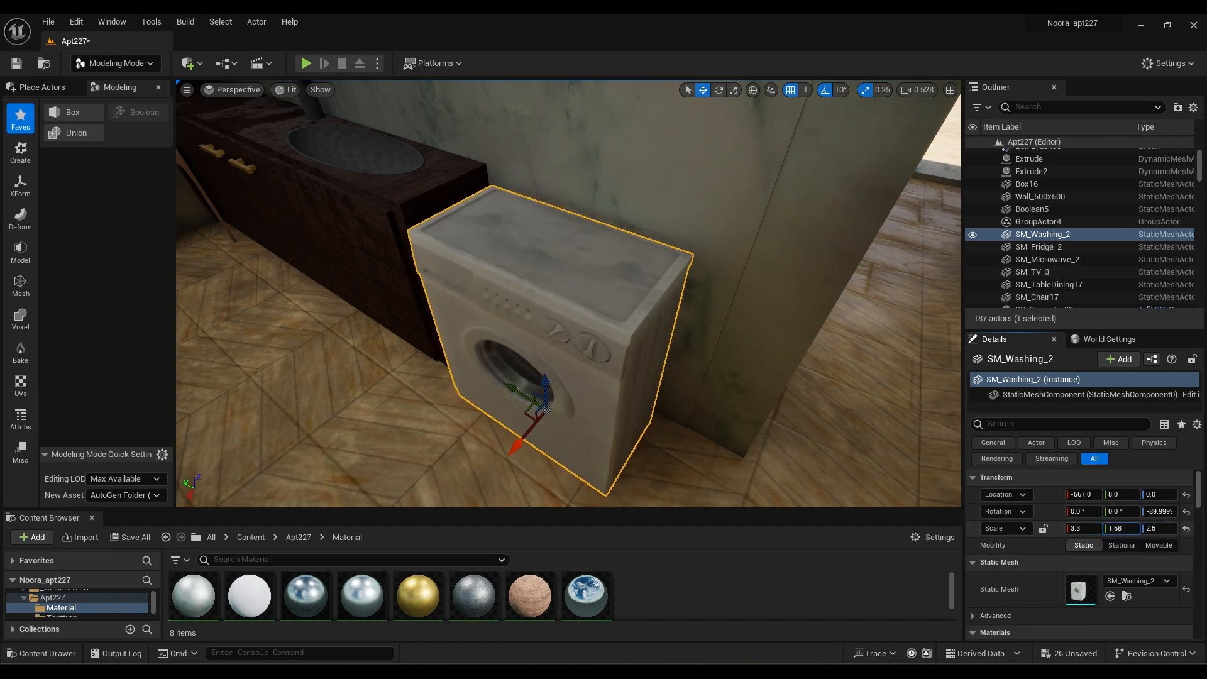
{"action": "left_click_drag", "start_coordinate": [516, 446], "coordinate": [528, 430]}
Apply the plain white material to the elliptical basin
{"action": "right_click_drag", "start_coordinate": [569, 377], "coordinate": [661, 351]}
{"action": "left_click", "coordinate": [662, 351]}
{"action": "left_click", "coordinate": [645, 348]}
{"action": "scroll", "coordinate": [1091, 594], "scroll_direction": "down", "scroll_amount": 1}
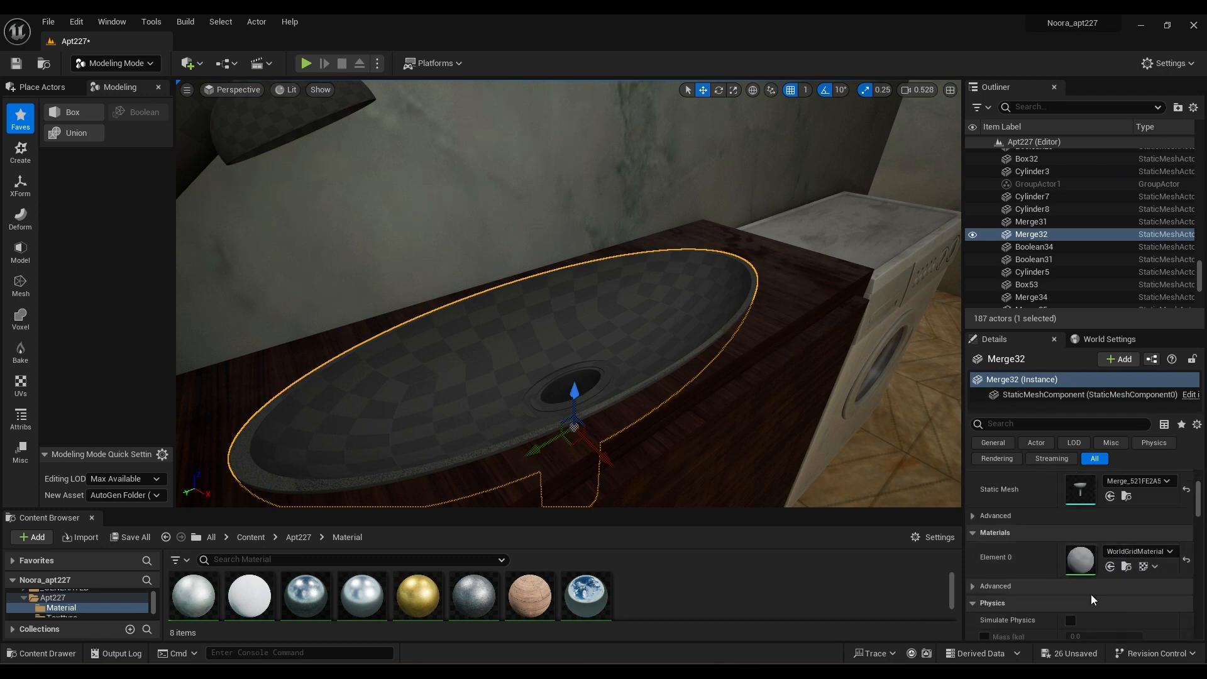
{"action": "left_click_drag", "start_coordinate": [1067, 565], "coordinate": [1073, 562]}
Apply the M_Metal_Steel material to the faucet's upright column
{"action": "right_click_drag", "start_coordinate": [629, 327], "coordinate": [529, 295]}
{"action": "left_click", "coordinate": [396, 252]}
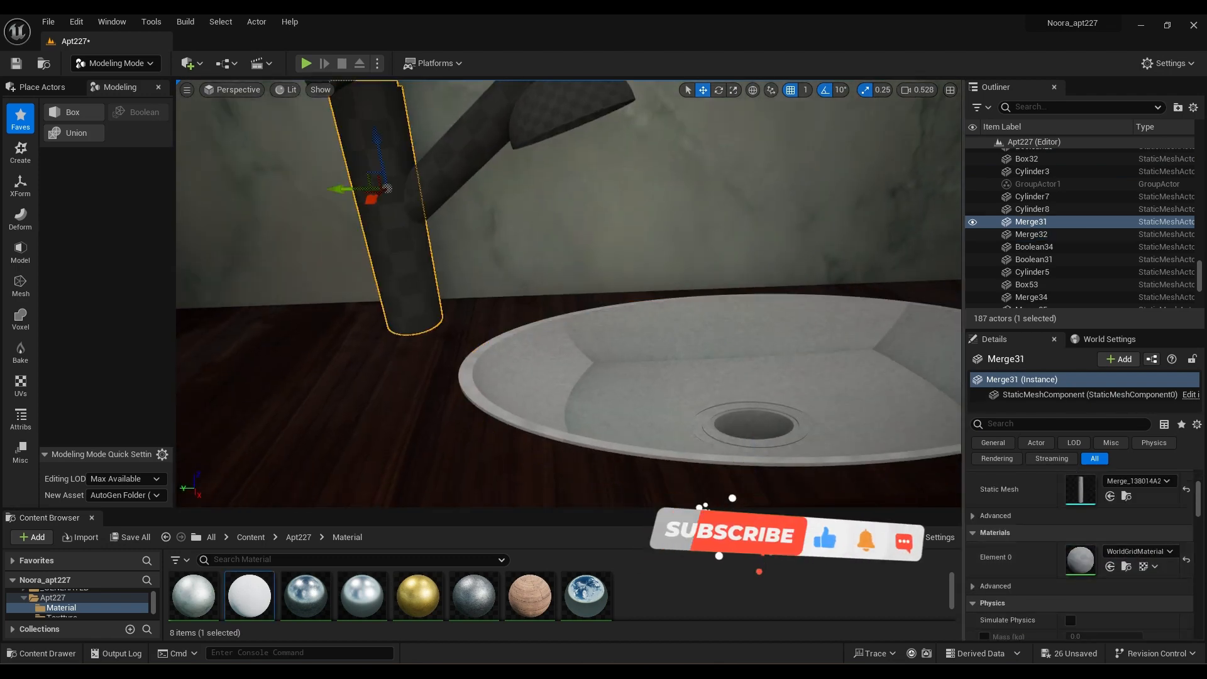
{"action": "left_click_drag", "start_coordinate": [482, 605], "coordinate": [1107, 557]}
{"action": "right_click_drag", "start_coordinate": [565, 314], "coordinate": [569, 251]}
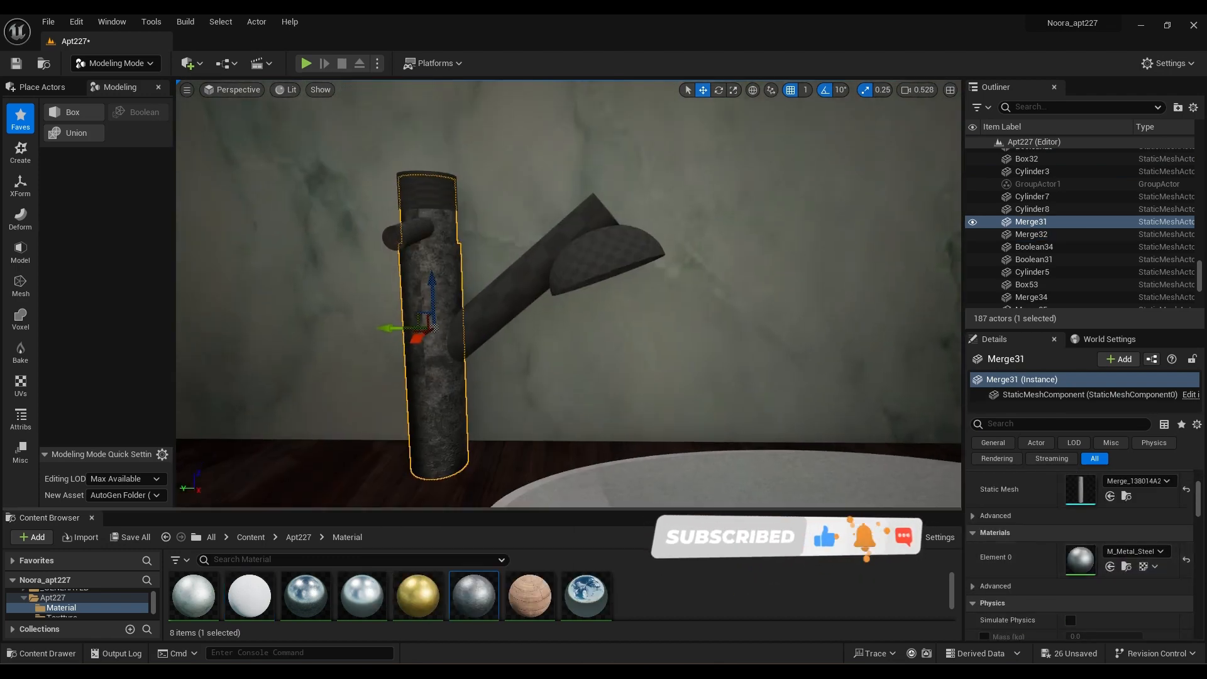
Apply the reddish-brown wood material to the faucet's top cap and spout head, and a steel finish to the angled spout
{"action": "left_click", "coordinate": [428, 188]}
{"action": "left_click_drag", "start_coordinate": [530, 595], "coordinate": [1122, 558]}
{"action": "left_click", "coordinate": [1132, 551]}
{"action": "left_click", "coordinate": [1100, 488]}
Replace the faucet column's steel material with a rougher, dark textured one
{"action": "left_click", "coordinate": [421, 401]}
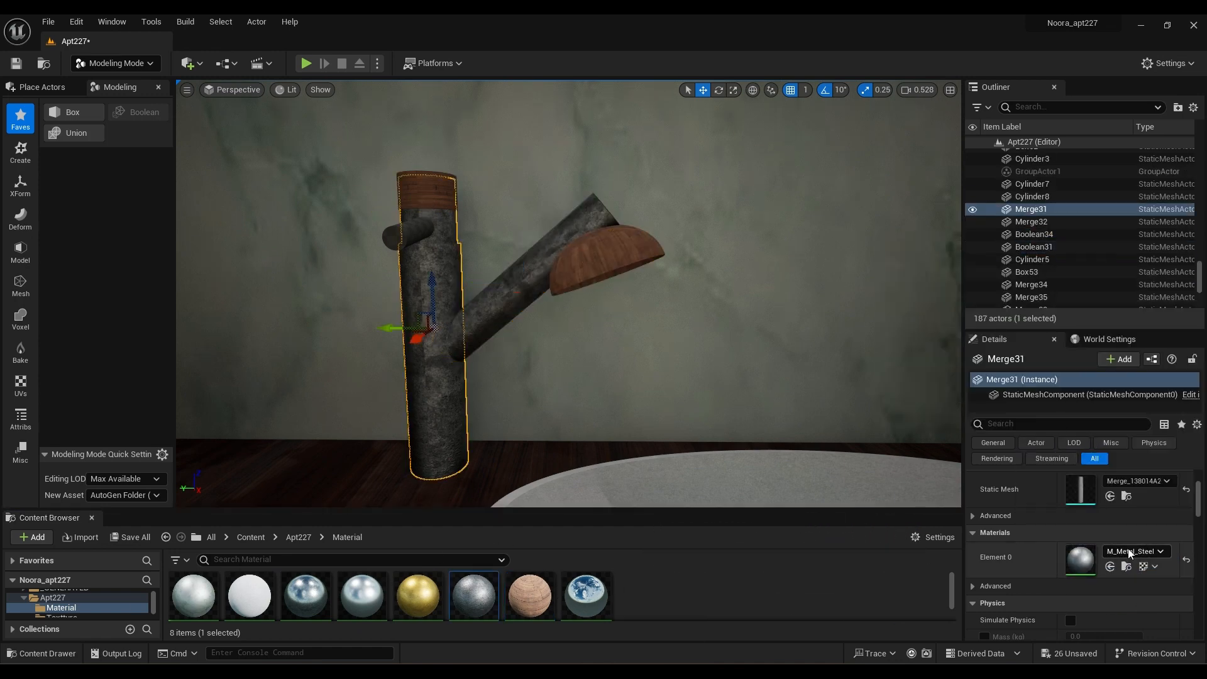
{"action": "left_click", "coordinate": [1131, 551]}
{"action": "left_click", "coordinate": [1105, 496]}
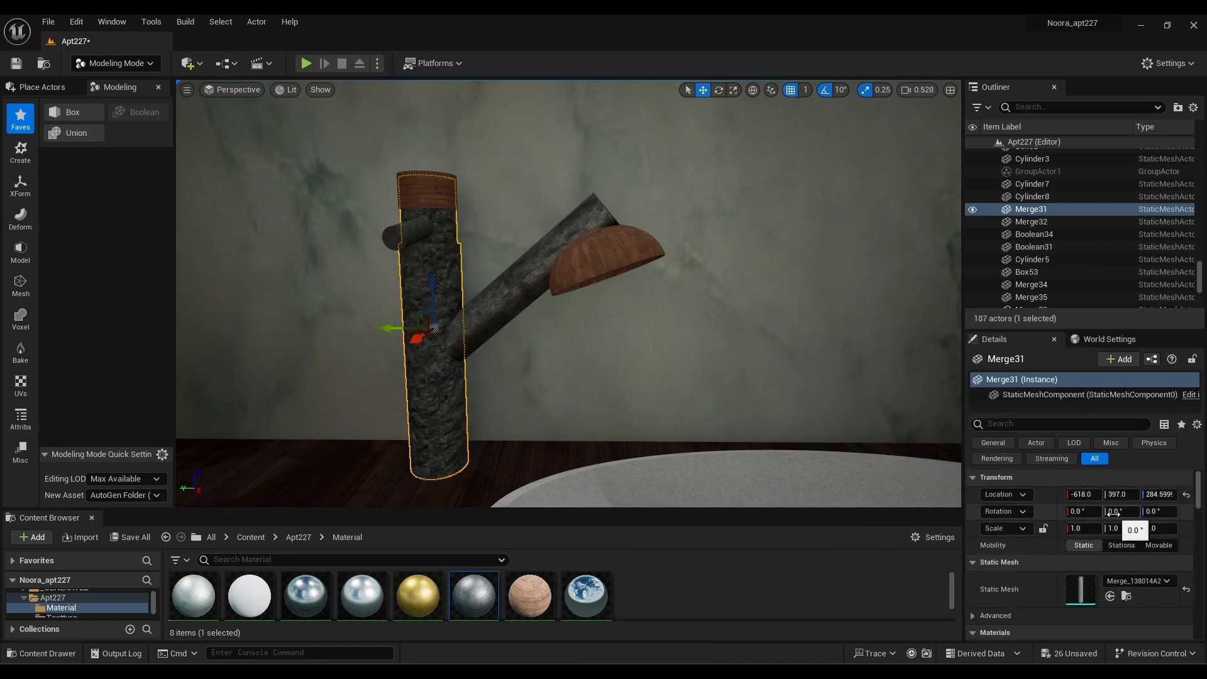
Try M_Metal_Copper, M_Metal_Steel and M_Metal_Chrome as the material of the faucet's upright column
{"action": "scroll", "coordinate": [1136, 579], "scroll_direction": "down", "scroll_amount": 1}
{"action": "left_click", "coordinate": [1132, 553]}
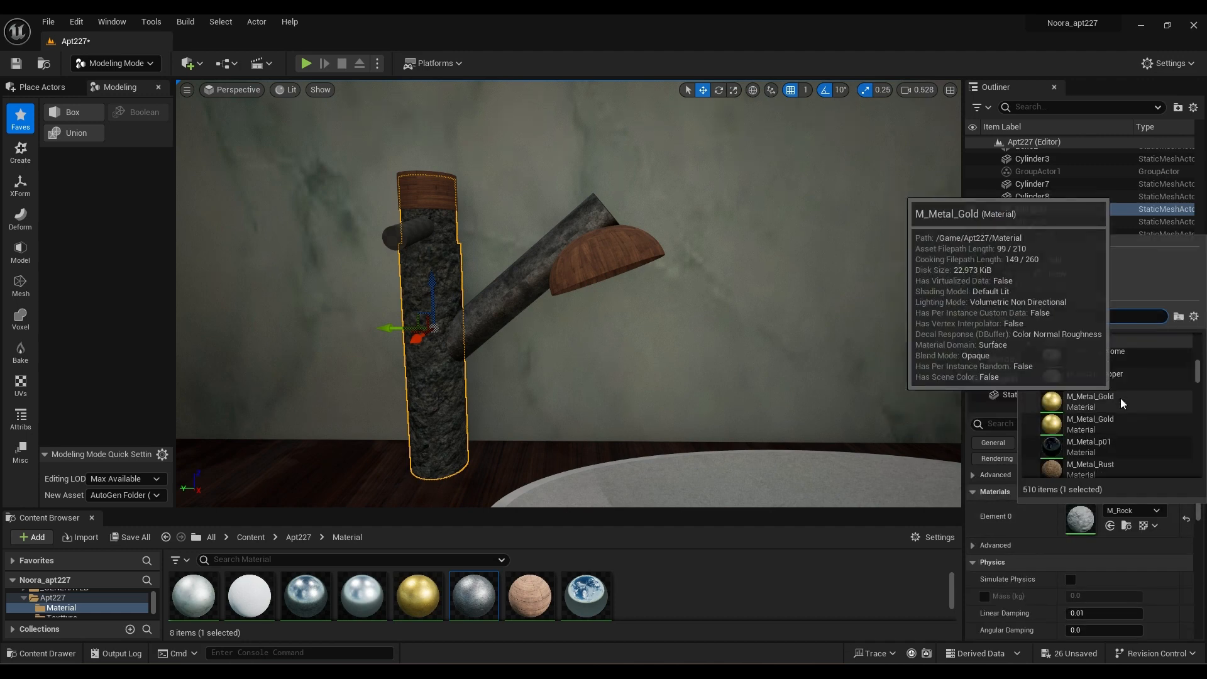
{"action": "left_click", "coordinate": [1121, 398]}
{"action": "left_click", "coordinate": [1126, 510]}
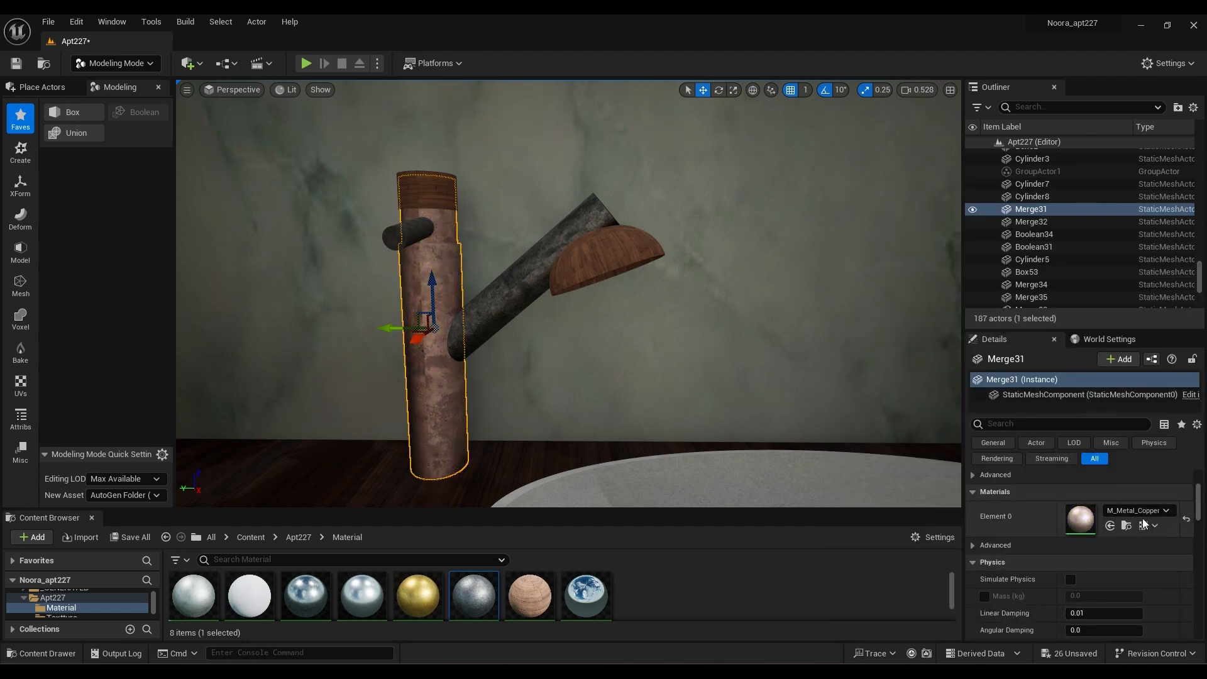
{"action": "left_click", "coordinate": [1093, 456]}
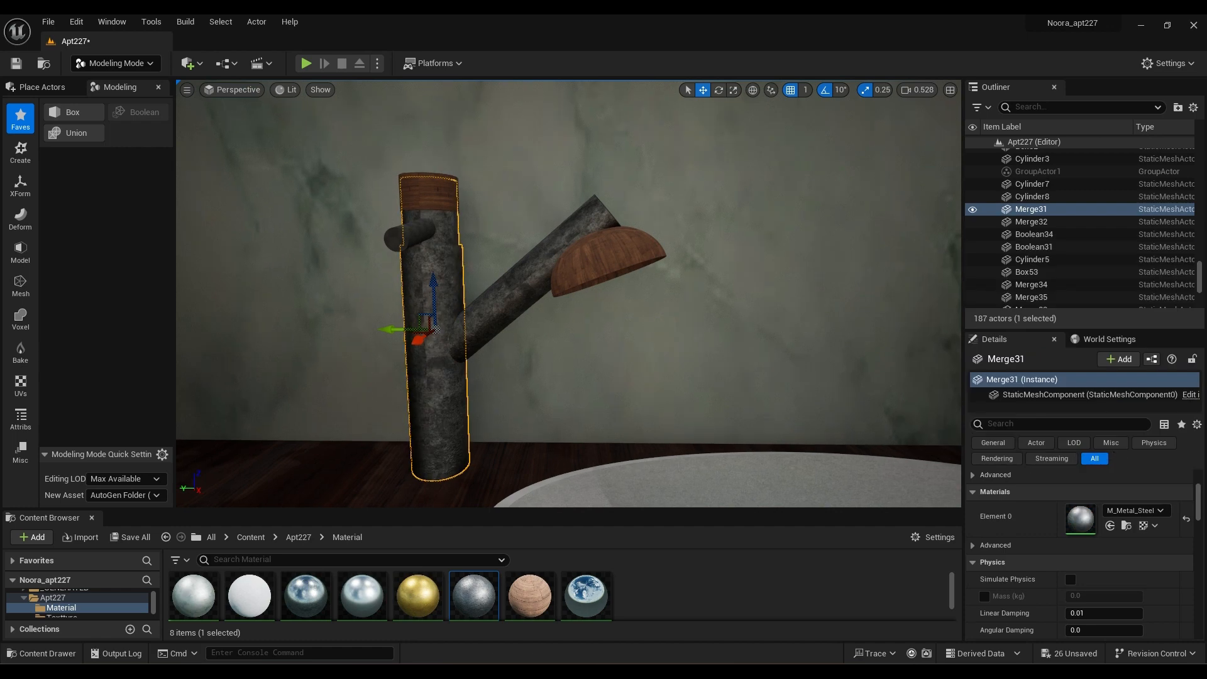
{"action": "left_click_drag", "start_coordinate": [362, 595], "coordinate": [1073, 518]}
{"action": "mouse_move", "coordinate": [551, 459]}
{"action": "right_mouse_down"}
{"action": "mouse_move", "coordinate": [478, 459]}
{"action": "mouse_move", "coordinate": [552, 460]}
{"action": "right_mouse_up"}
Undo the recent material trials on the faucet's upright column and angled spout
{"action": "key", "text": "ctrl+z"}
{"action": "key", "text": "ctrl+z"}
{"action": "key", "text": "ctrl+z"}
{"action": "key", "text": "ctrl+z"}
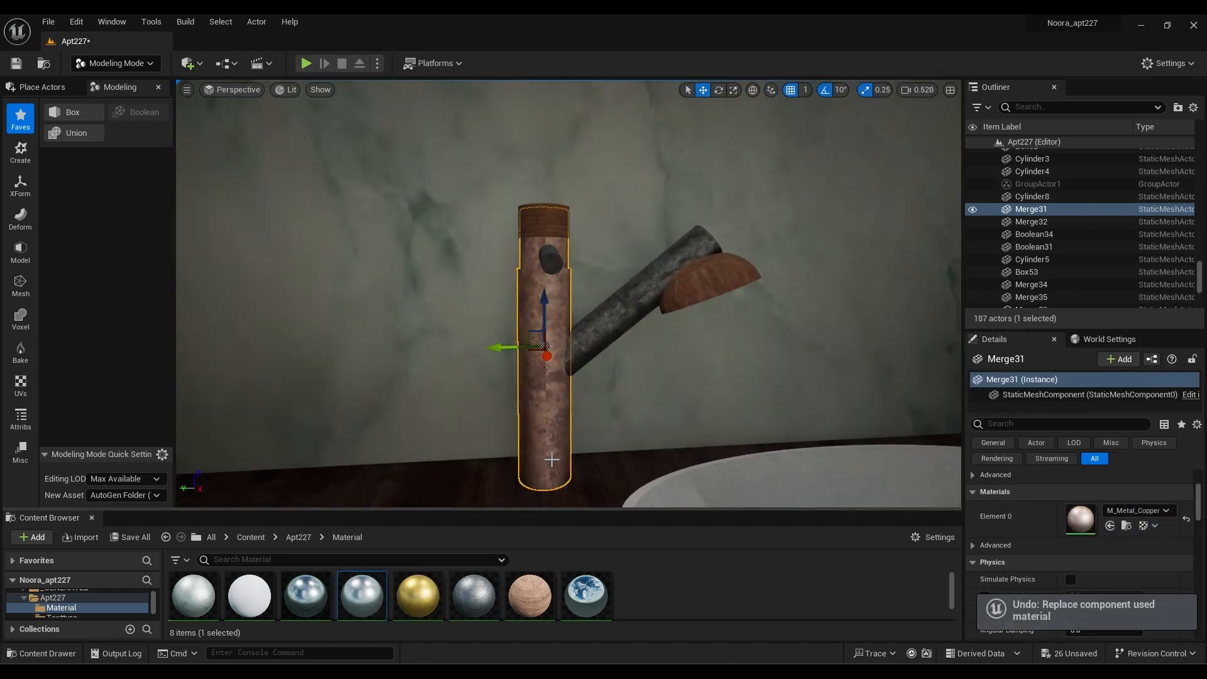
{"action": "left_click", "coordinate": [552, 459]}
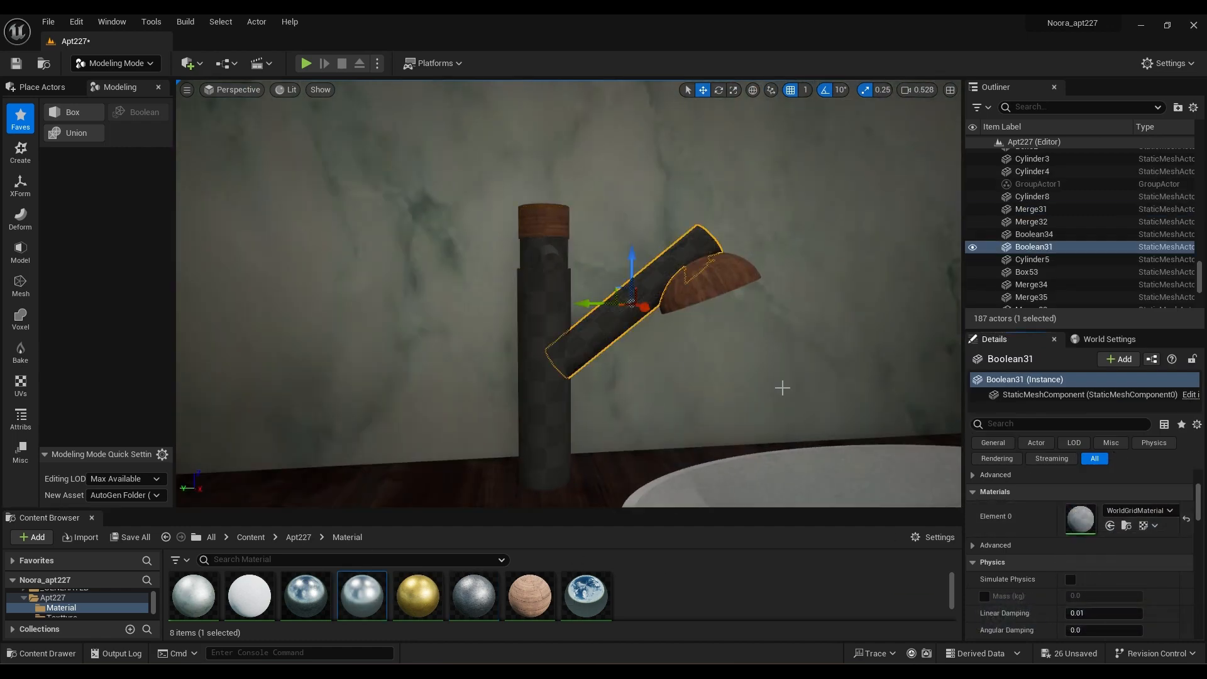
Apply the M_Metal_Gold material to the faucet's top cap and spout head
{"action": "left_click", "coordinate": [544, 220]}
{"action": "left_click", "coordinate": [1140, 511]}
{"action": "type", "text": "gol"}
{"action": "left_click", "coordinate": [1118, 361]}
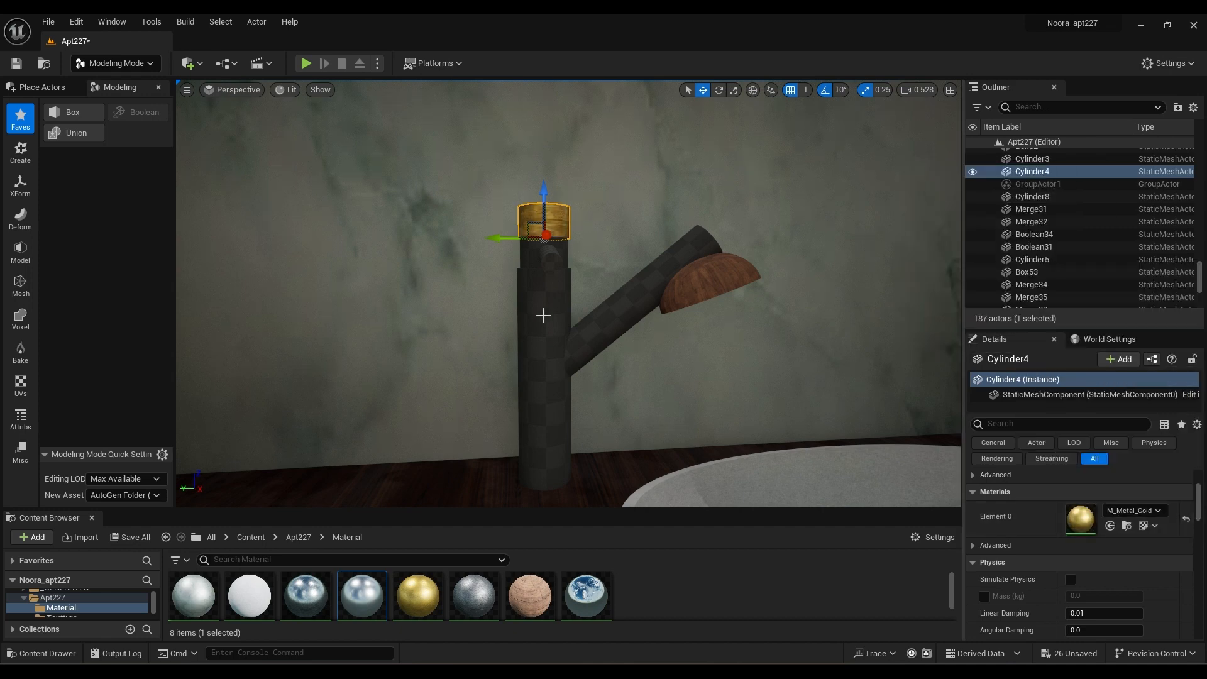
{"action": "left_click", "coordinate": [709, 286]}
{"action": "left_click", "coordinate": [1139, 511]}
{"action": "left_click", "coordinate": [1126, 362]}
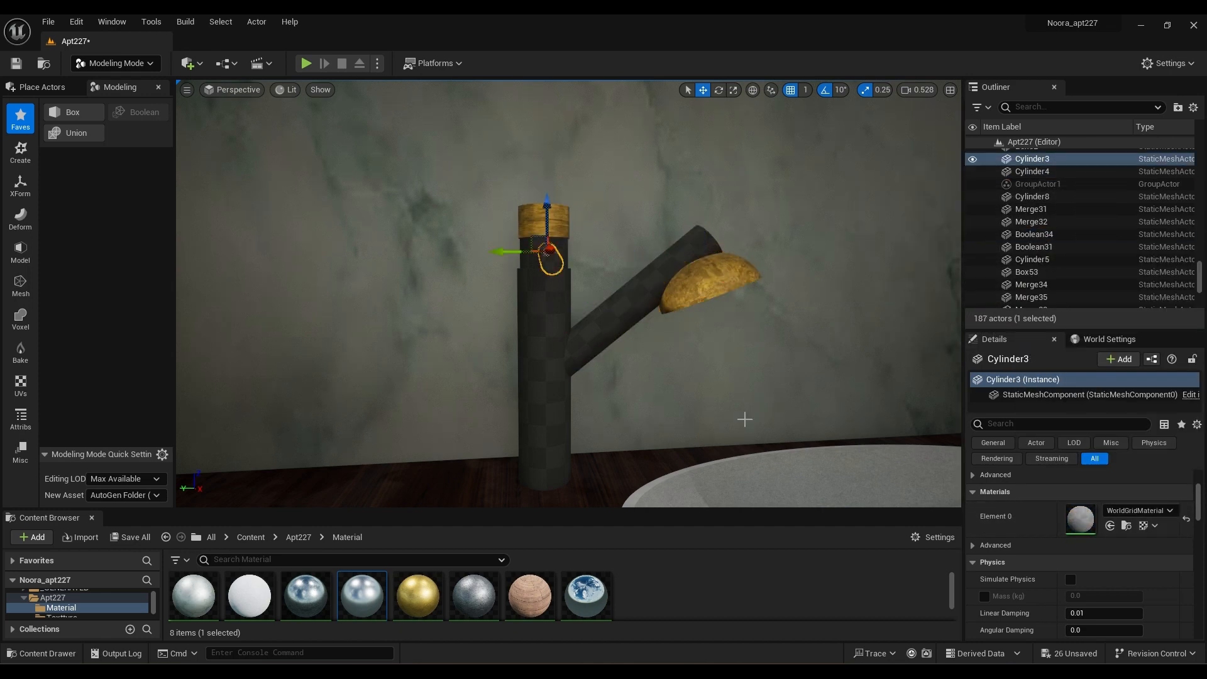
Apply the M_Metal_Gold material to the small cylindrical handle projecting from the faucet column
{"action": "left_click", "coordinate": [1156, 511]}
{"action": "type", "text": "gol"}
{"action": "key", "text": "Return"}
{"action": "left_click_drag", "start_coordinate": [745, 419], "coordinate": [711, 419], "text": "alt"}
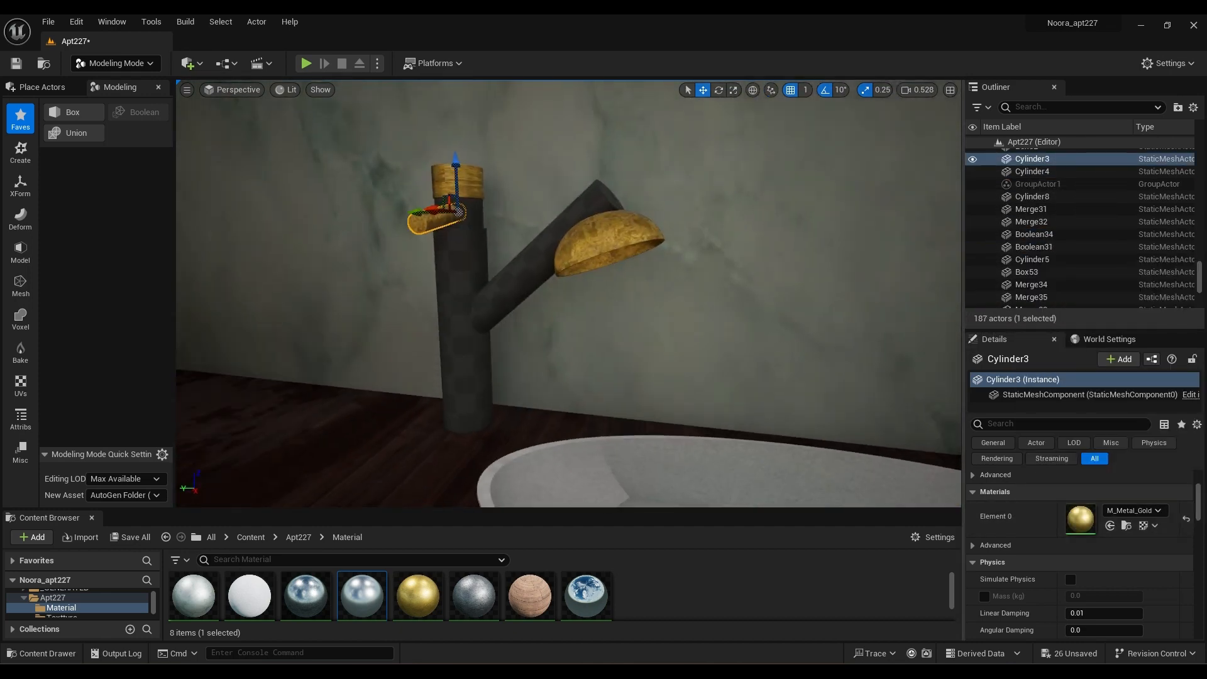
Apply the CustomWhite01 material to the faucet's upright column
{"action": "scroll", "coordinate": [416, 474], "scroll_direction": "down", "scroll_amount": 3}
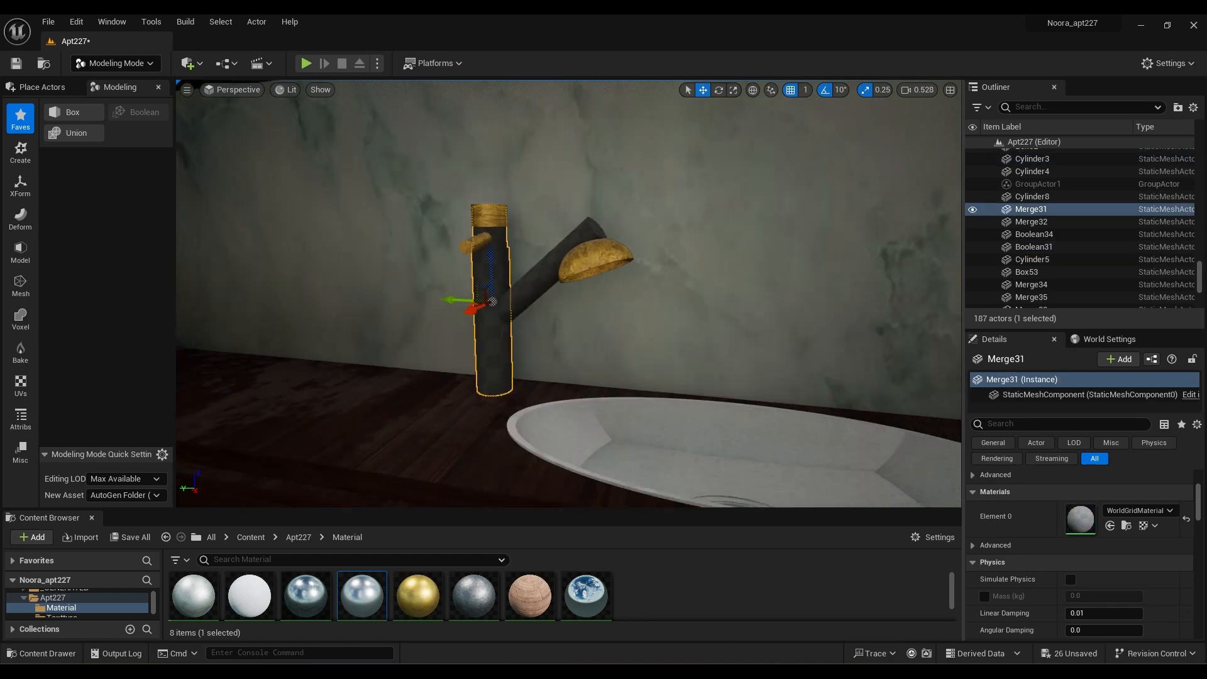
{"action": "right_click_drag", "start_coordinate": [416, 475], "coordinate": [465, 503]}
{"action": "left_click", "coordinate": [417, 474]}
{"action": "left_click", "coordinate": [371, 204]}
{"action": "left_click", "coordinate": [1139, 510]}
{"action": "left_click", "coordinate": [1080, 382]}
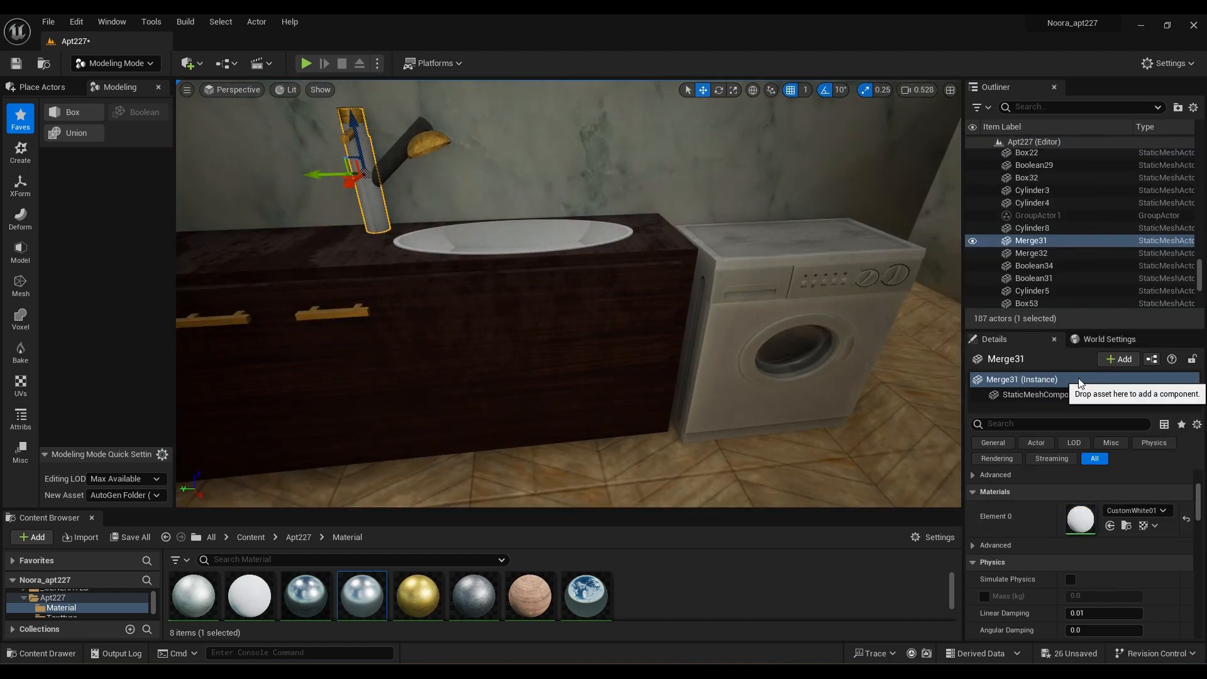
Finish the faucet's angled spout in the same white as its column, after trying M_Metal_Chrome on it
{"action": "left_click", "coordinate": [1137, 510]}
{"action": "left_click_drag", "start_coordinate": [371, 601], "coordinate": [1080, 520]}
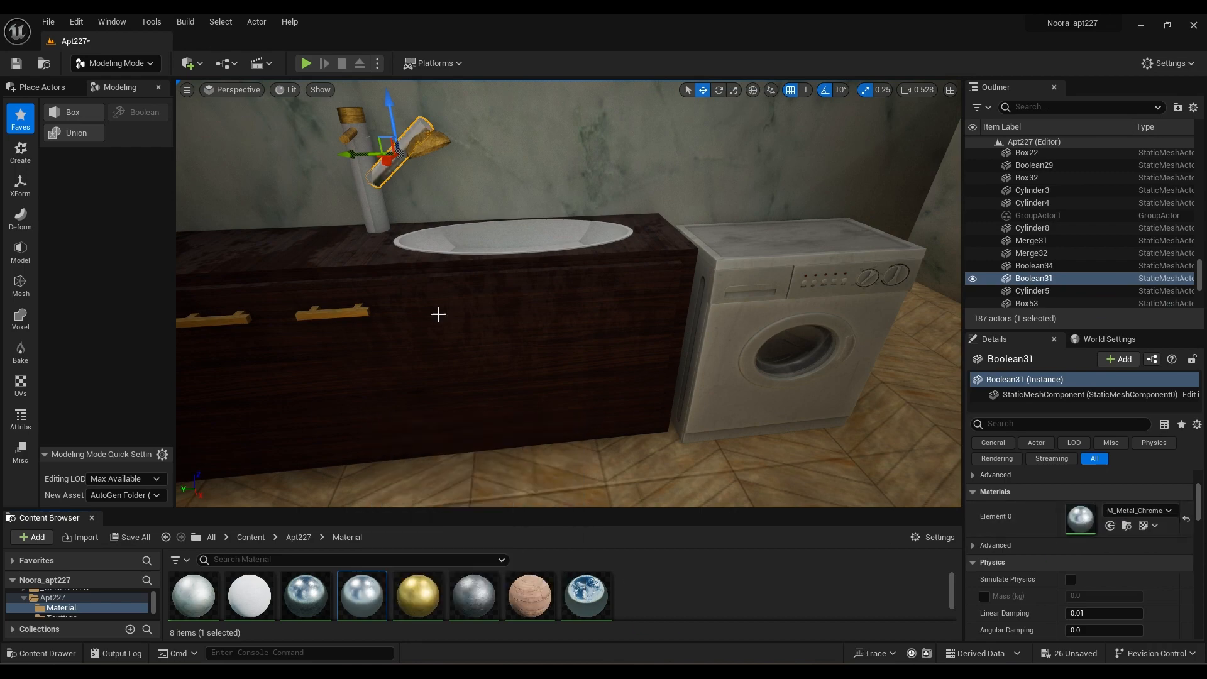
{"action": "scroll", "coordinate": [439, 312], "scroll_direction": "up", "scroll_amount": 5}
{"action": "right_click_drag", "start_coordinate": [438, 312], "coordinate": [377, 270]}
{"action": "left_click", "coordinate": [692, 377]}
{"action": "scroll", "coordinate": [691, 377], "scroll_direction": "down", "scroll_amount": 5}
{"action": "right_click_drag", "start_coordinate": [692, 378], "coordinate": [691, 403]}
{"action": "scroll", "coordinate": [692, 402], "scroll_direction": "down", "scroll_amount": 5}
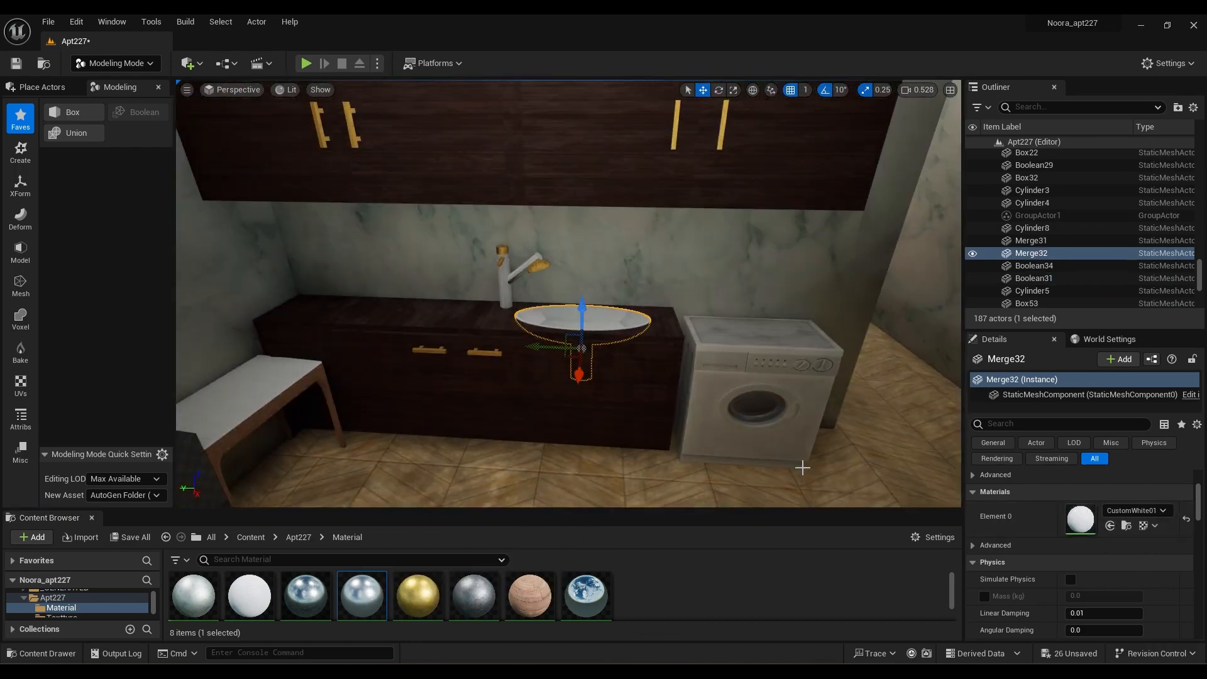
Set the washing machine's Y scale to 1.57 and its height to Z 1.0 beside the sink counter
{"action": "left_click", "coordinate": [803, 466]}
{"action": "right_click_drag", "start_coordinate": [803, 466], "coordinate": [803, 421]}
{"action": "mouse_move", "coordinate": [568, 293]}
{"action": "right_mouse_down"}
{"action": "mouse_move", "coordinate": [315, 302]}
{"action": "mouse_move", "coordinate": [569, 276]}
{"action": "mouse_move", "coordinate": [569, 296]}
{"action": "mouse_move", "coordinate": [440, 371]}
{"action": "mouse_move", "coordinate": [661, 295]}
{"action": "right_mouse_up"}
{"action": "left_click", "coordinate": [487, 296]}
{"action": "mouse_move", "coordinate": [487, 296]}
{"action": "right_mouse_down"}
{"action": "mouse_move", "coordinate": [252, 295]}
{"action": "mouse_move", "coordinate": [440, 296]}
{"action": "mouse_move", "coordinate": [377, 301]}
{"action": "right_mouse_up"}
{"action": "scroll", "coordinate": [457, 293], "scroll_direction": "up", "scroll_amount": 5}
{"action": "right_click_drag", "start_coordinate": [615, 385], "coordinate": [786, 402]}
{"action": "left_click", "coordinate": [615, 385]}
{"action": "scroll", "coordinate": [1154, 528], "scroll_direction": "up", "scroll_amount": 3}
{"action": "left_click_drag", "start_coordinate": [1121, 528], "coordinate": [1114, 528]}
{"action": "mouse_move", "coordinate": [604, 346]}
{"action": "right_mouse_down"}
{"action": "mouse_move", "coordinate": [566, 296]}
{"action": "mouse_move", "coordinate": [705, 352]}
{"action": "mouse_move", "coordinate": [604, 346]}
{"action": "right_mouse_up"}
{"action": "left_click_drag", "start_coordinate": [603, 345], "coordinate": [604, 314]}
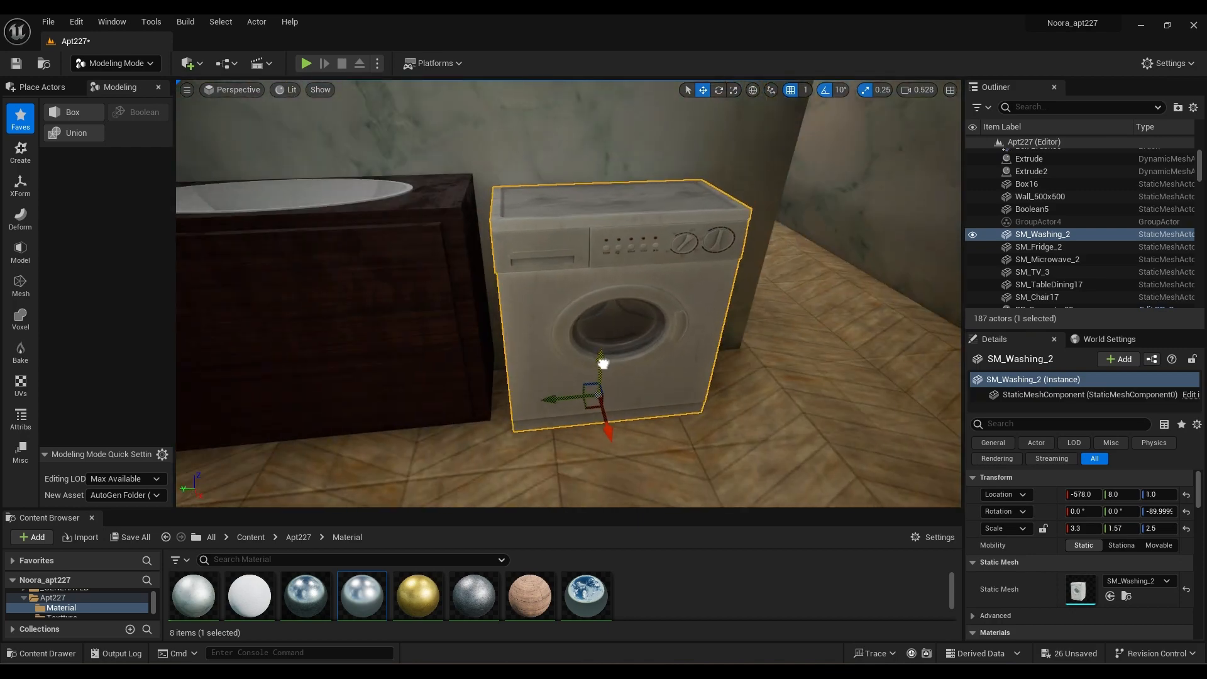
Lower the whole sink unit by 22 units, with its counter, doors, basin, drainpipe and faucet parts selected together
{"action": "right_click_drag", "start_coordinate": [604, 363], "coordinate": [566, 296]}
{"action": "left_click", "coordinate": [604, 363]}
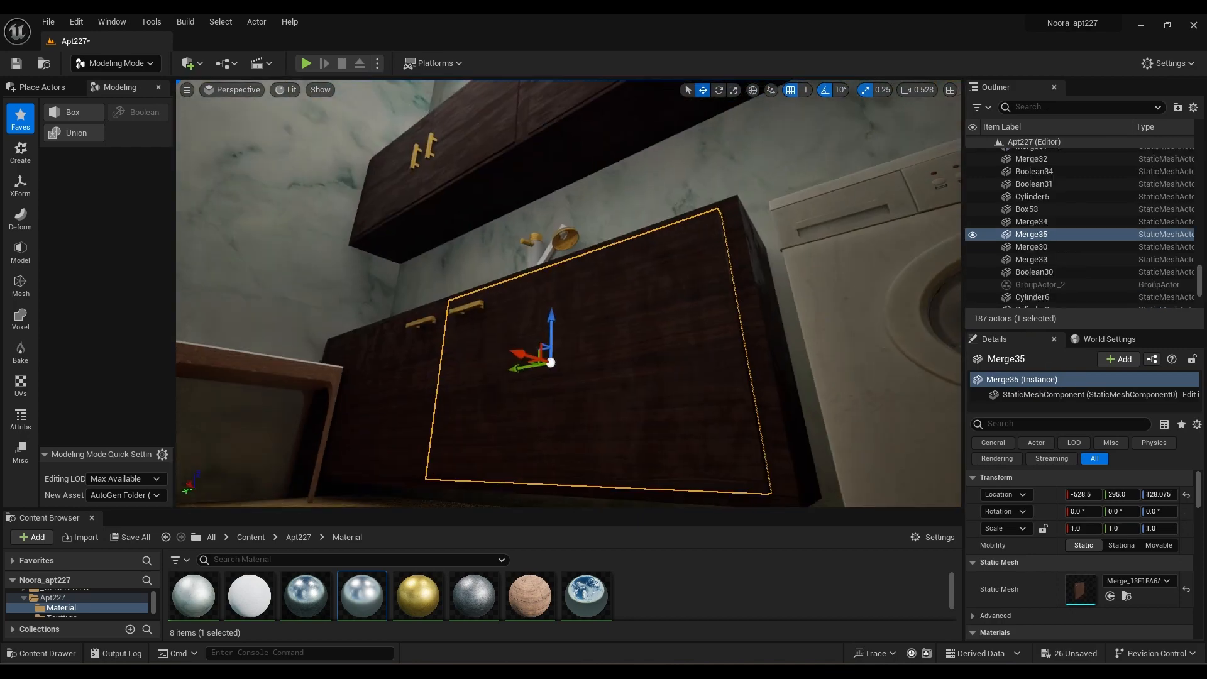
{"action": "left_click", "coordinate": [383, 290], "text": "shift"}
{"action": "left_click", "coordinate": [421, 213], "text": "shift"}
{"action": "left_click", "coordinate": [517, 182], "text": "shift"}
{"action": "left_click", "coordinate": [558, 160], "text": "shift"}
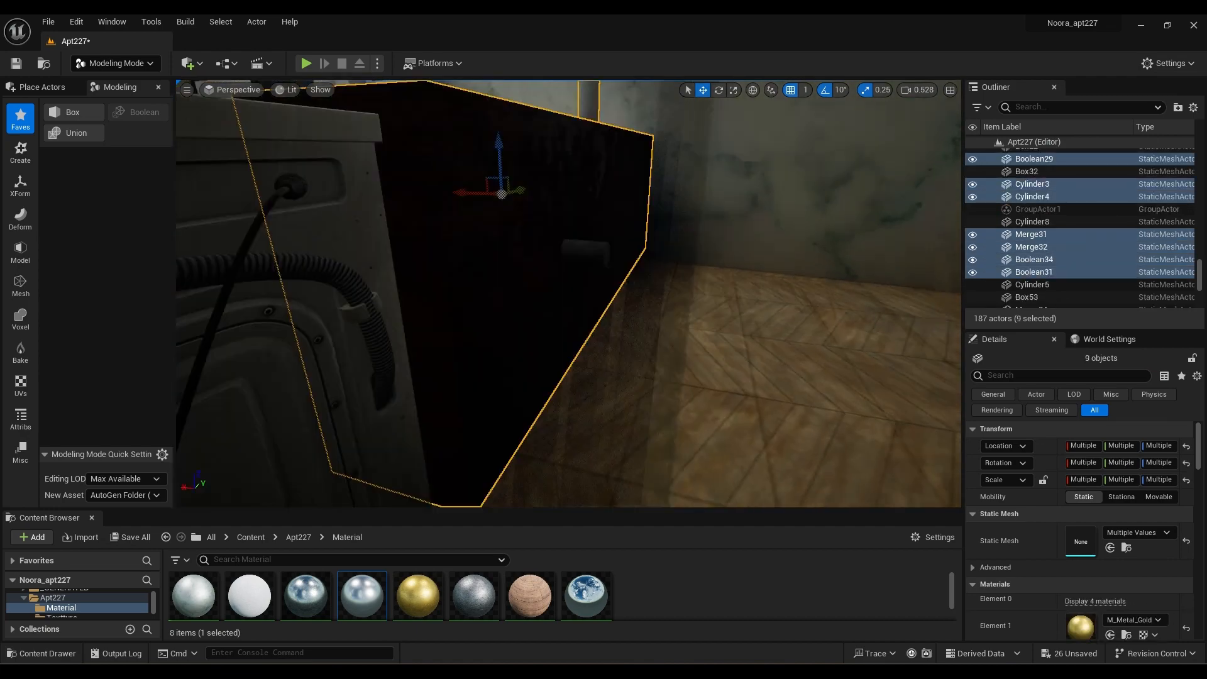
{"action": "left_click", "coordinate": [555, 302], "text": "shift"}
{"action": "right_click_drag", "start_coordinate": [583, 312], "coordinate": [798, 334]}
{"action": "right_click", "coordinate": [666, 378]}
{"action": "right_click", "coordinate": [513, 402]}
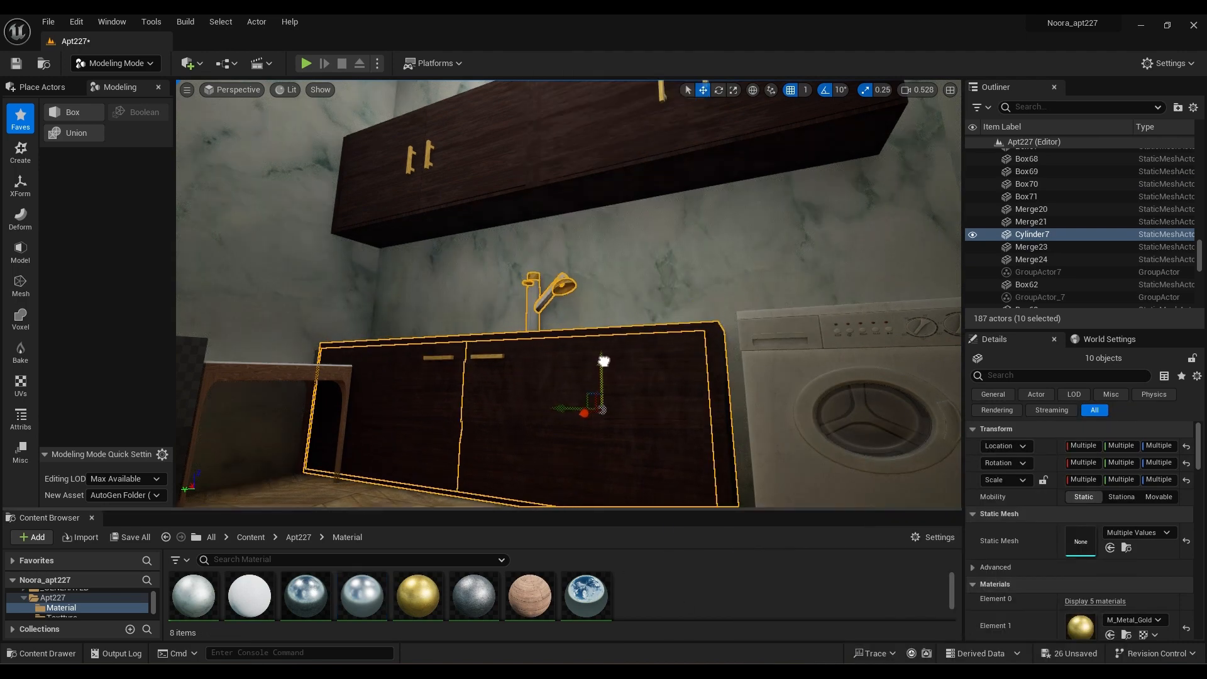
{"action": "right_click_drag", "start_coordinate": [604, 361], "coordinate": [742, 374]}
Reduce the washing machine's Z scale to 2.2975 to suit the lowered counter and increase its Y scale slightly
{"action": "left_click", "coordinate": [591, 359]}
{"action": "left_click_drag", "start_coordinate": [1158, 529], "coordinate": [1151, 528]}
{"action": "right_click_drag", "start_coordinate": [604, 340], "coordinate": [465, 346]}
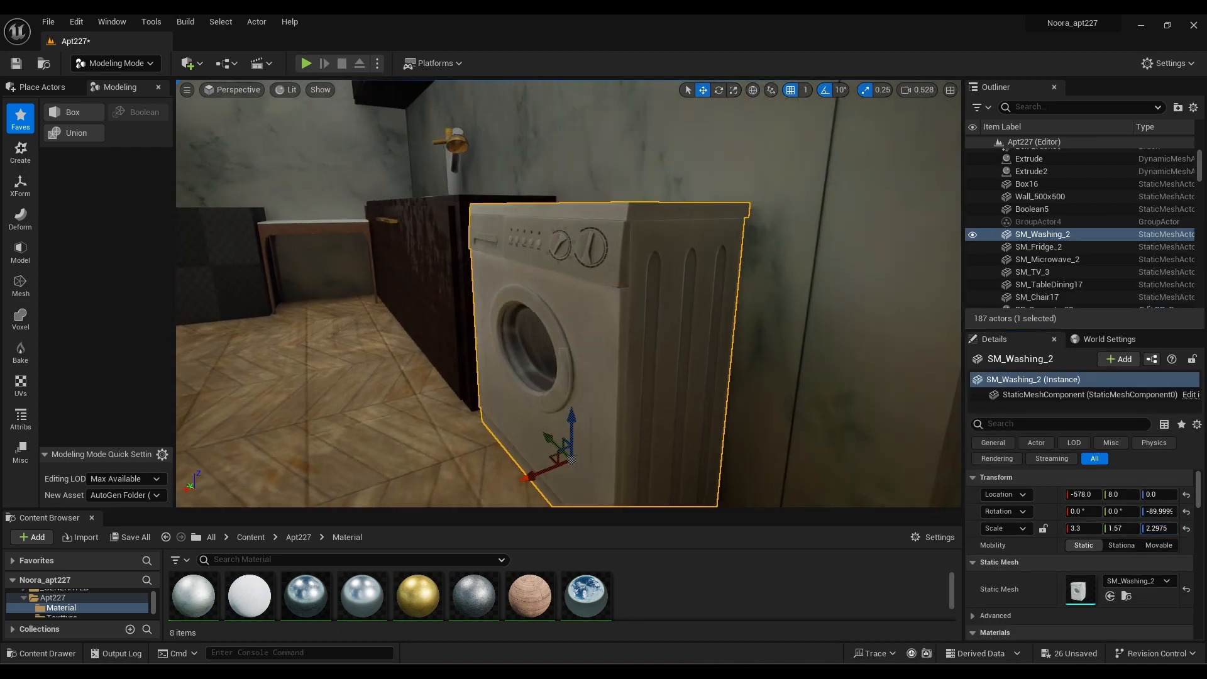
{"action": "left_click_drag", "start_coordinate": [1121, 528], "coordinate": [1131, 528]}
{"action": "right_click_drag", "start_coordinate": [604, 339], "coordinate": [755, 343]}
Hide the cabinet door beneath the elliptical basin to expose the drainpipe
{"action": "right_click_drag", "start_coordinate": [517, 291], "coordinate": [478, 296]}
{"action": "left_click", "coordinate": [517, 290]}
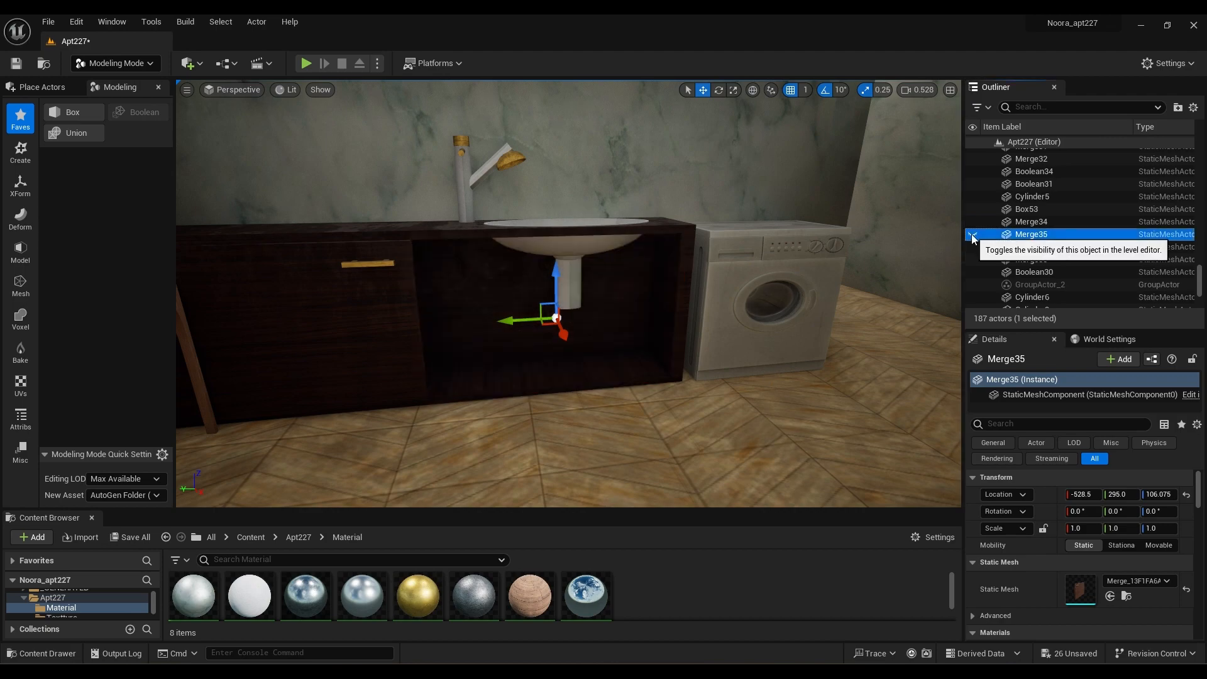